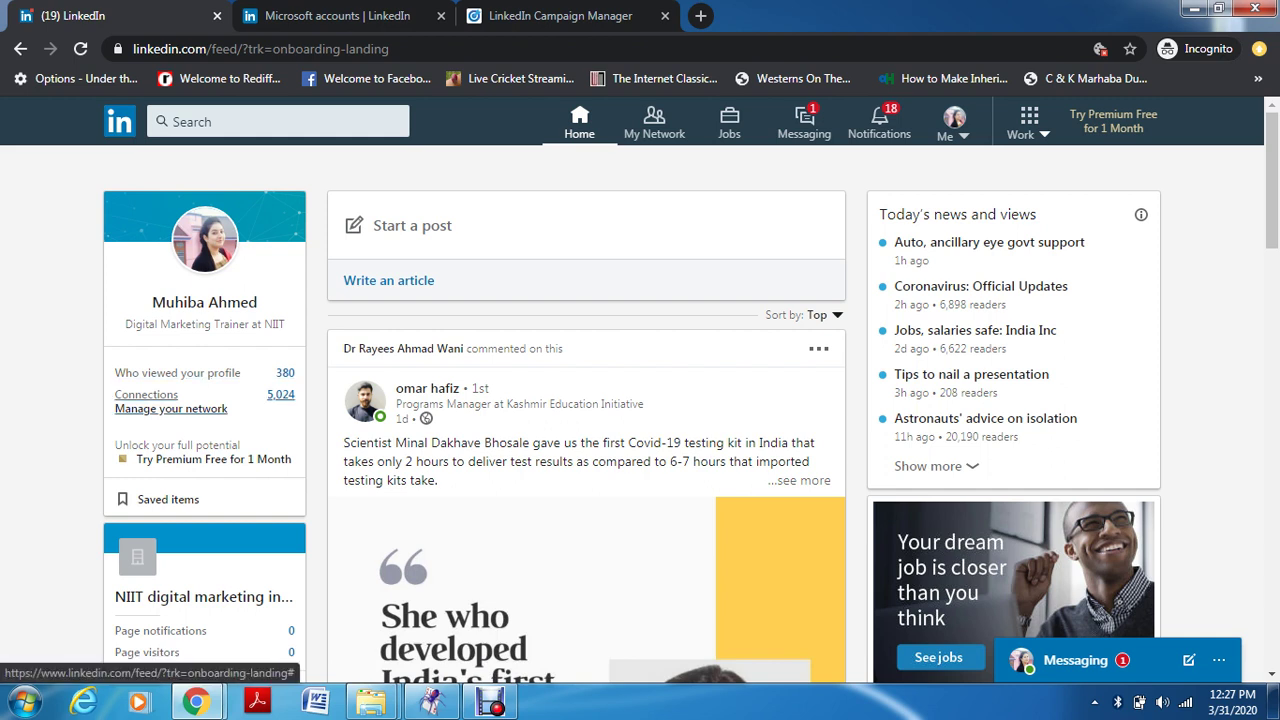
# - Look through the My Network, Jobs, Messaging and Notifications pages
pyautogui.click(654, 122)
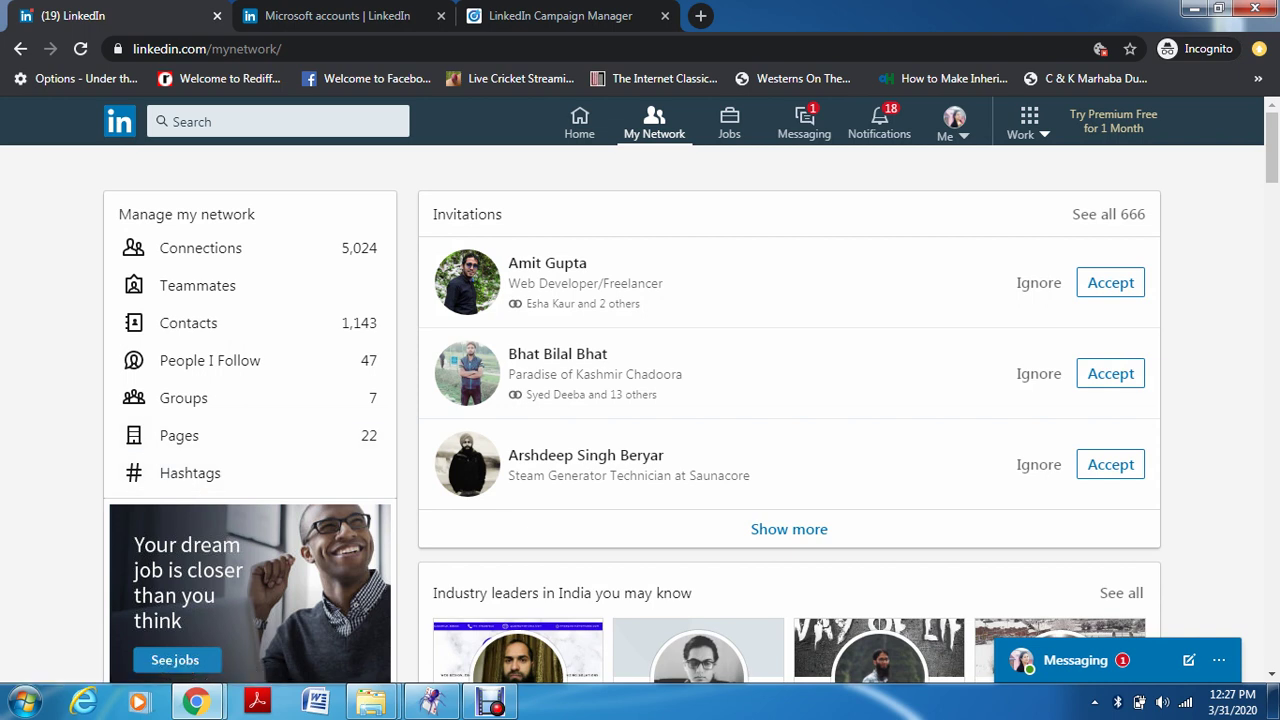
pyautogui.click(729, 124)
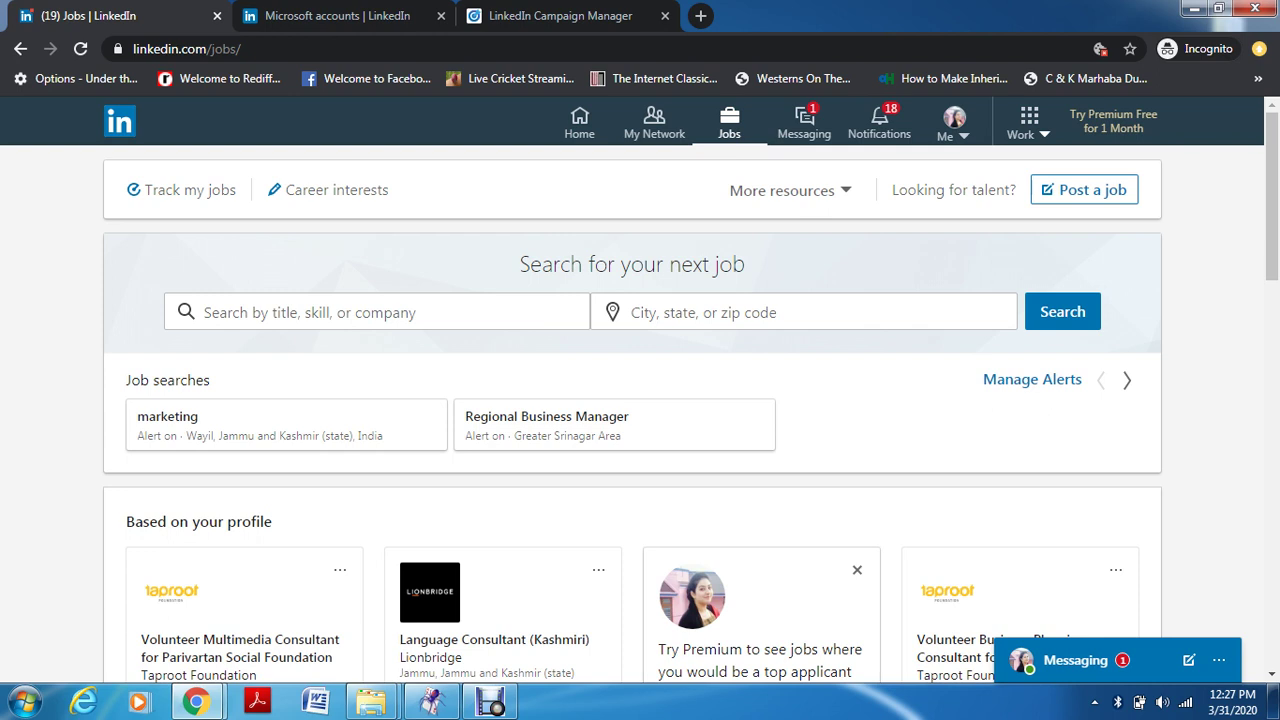
pyautogui.click(804, 122)
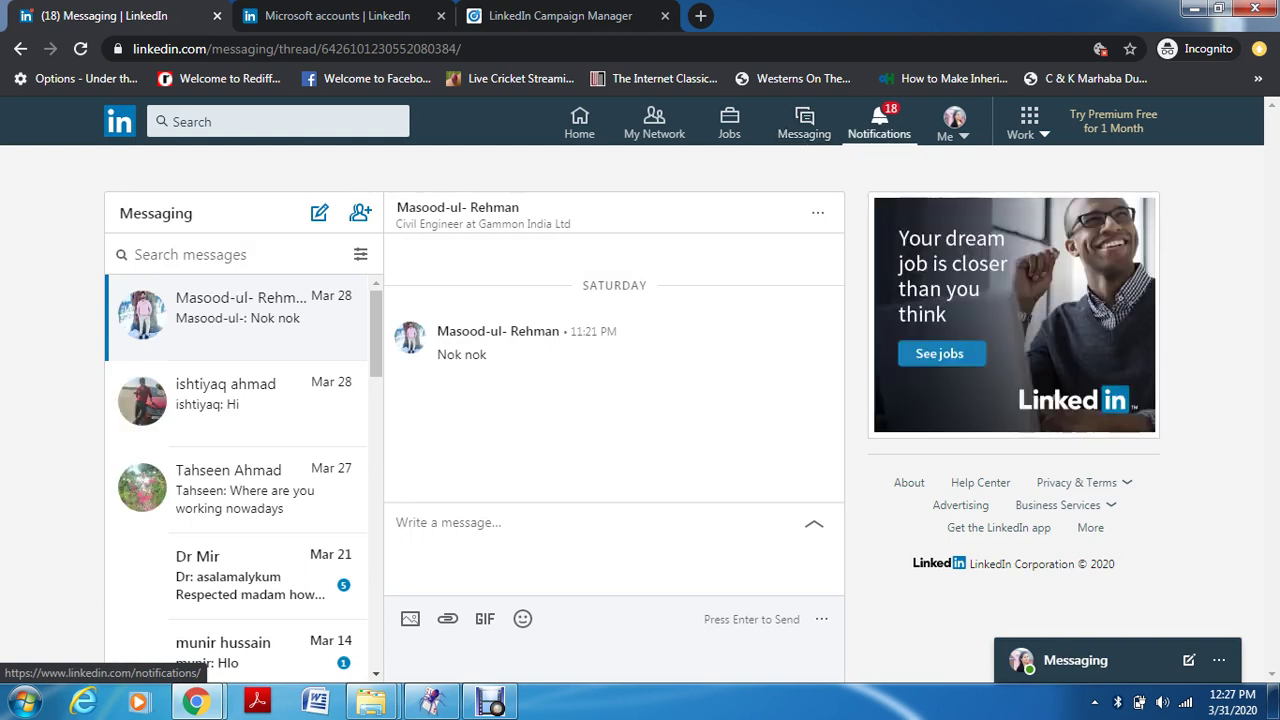
pyautogui.click(879, 125)
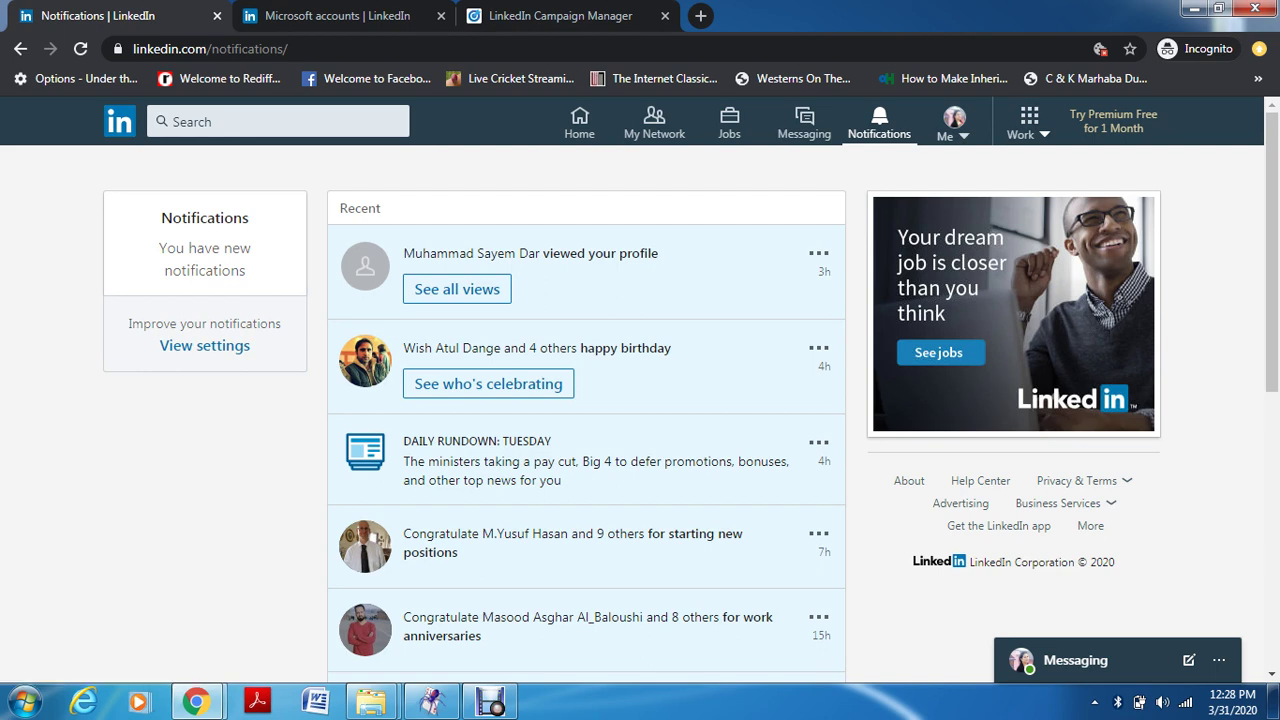
# - Open Settings & Privacy for the account and review the options for how others see the profile and network information
pyautogui.click(954, 118)
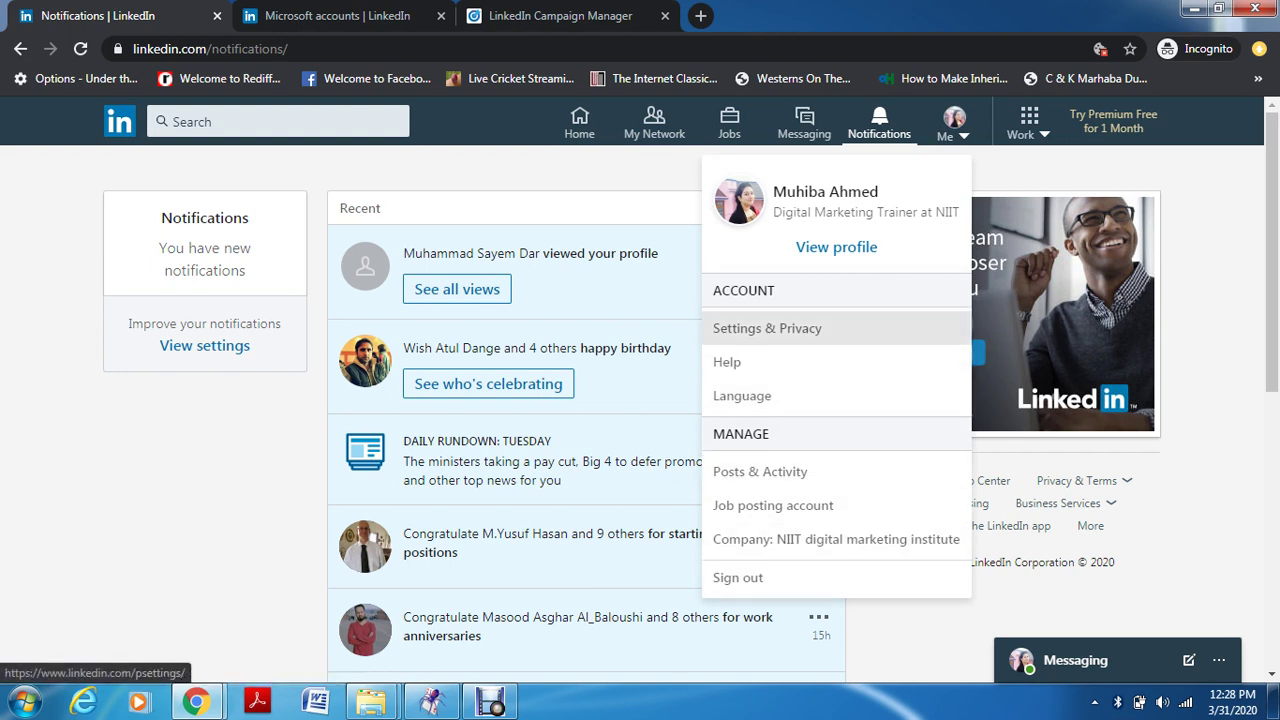
pyautogui.click(767, 328)
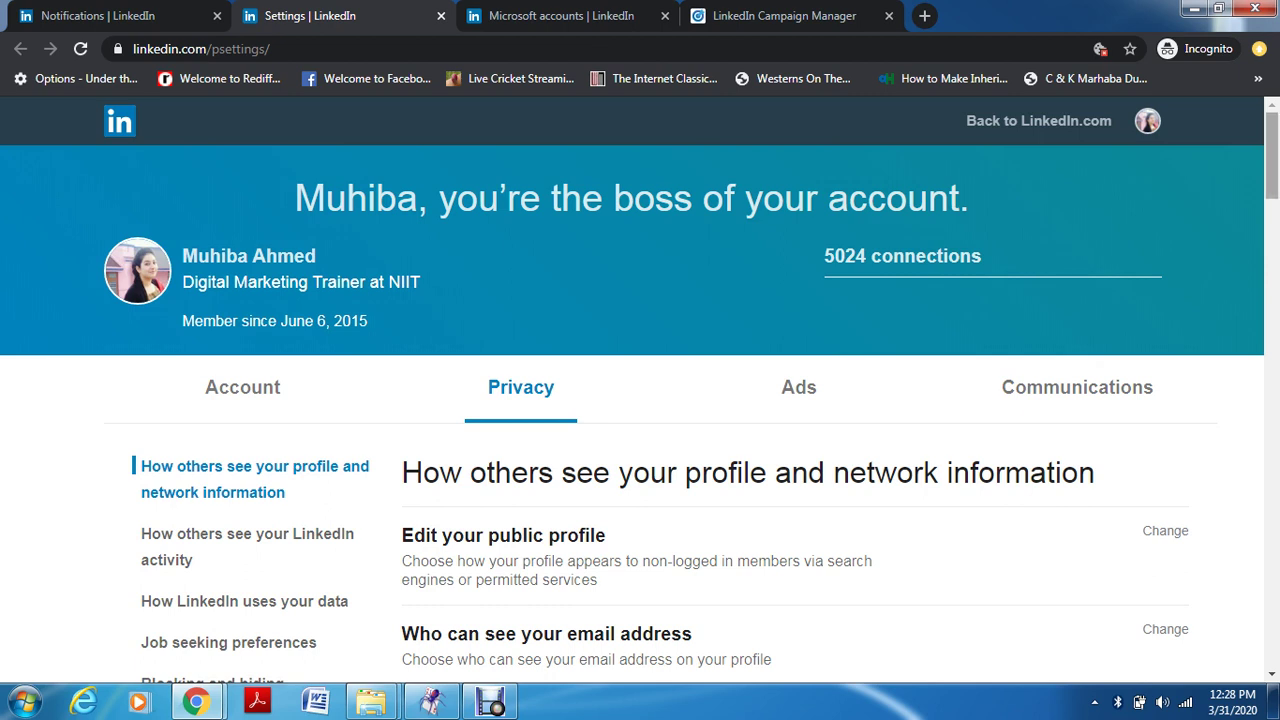
pyautogui.scroll(-3, 640, 420)
pyautogui.scroll(3, 640, 400)
pyautogui.scroll(-2, 640, 400)
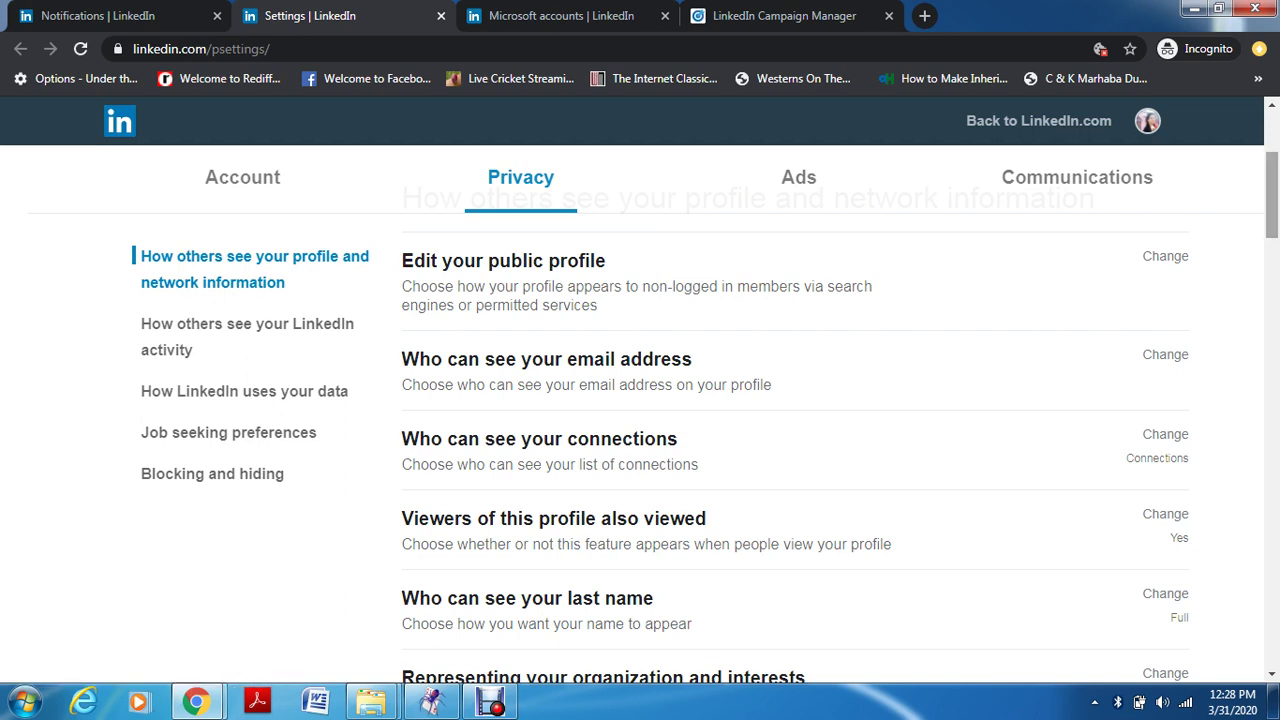
pyautogui.scroll(-4, 790, 430)
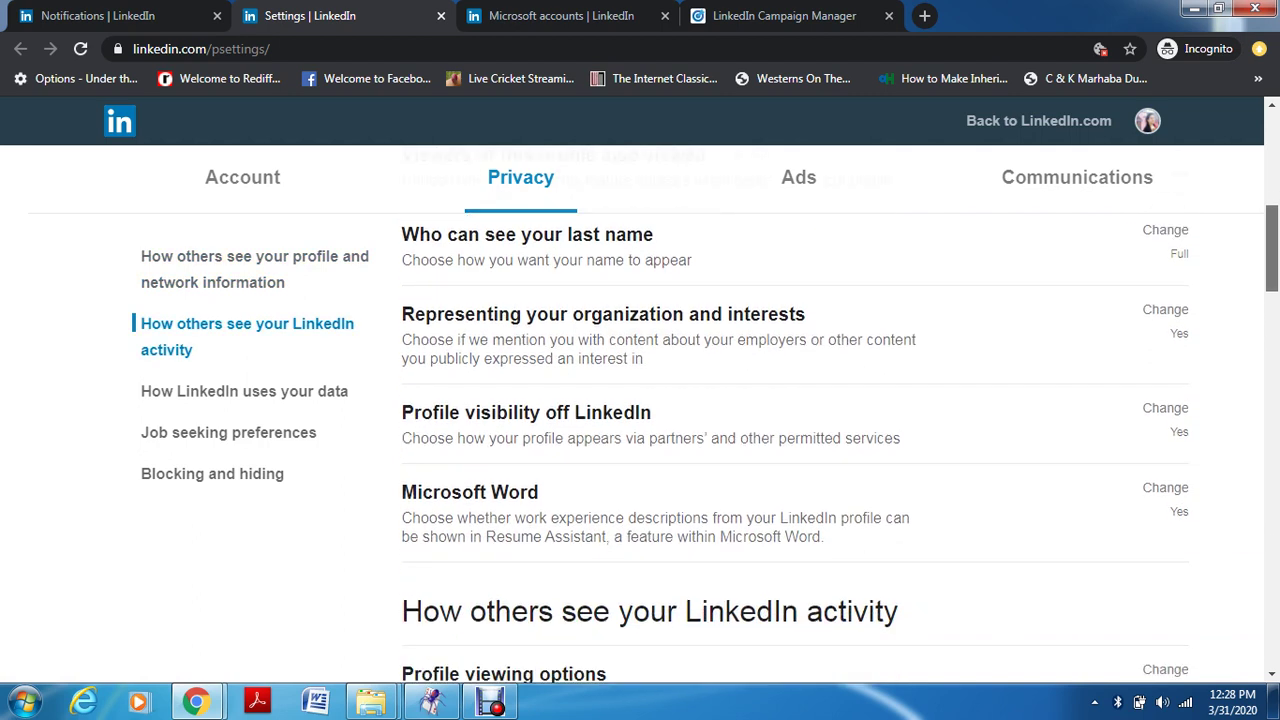
pyautogui.scroll(-2, 790, 450)
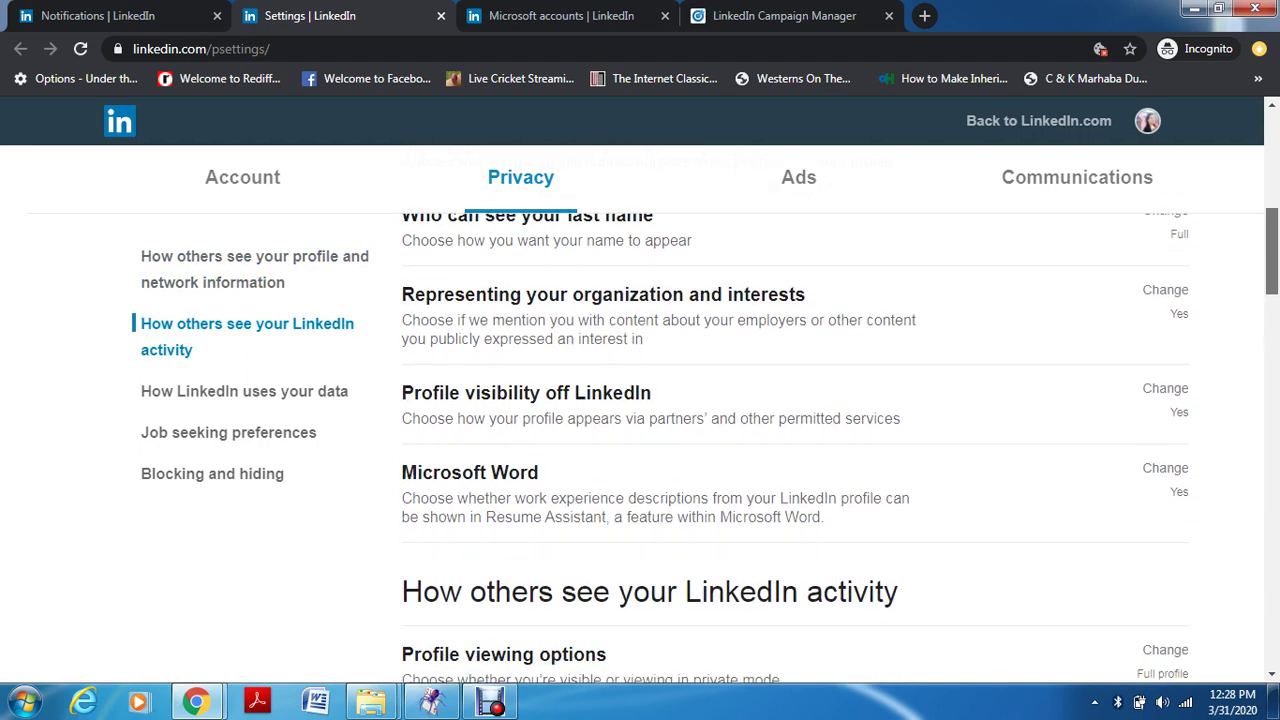
pyautogui.scroll(-1, 790, 450)
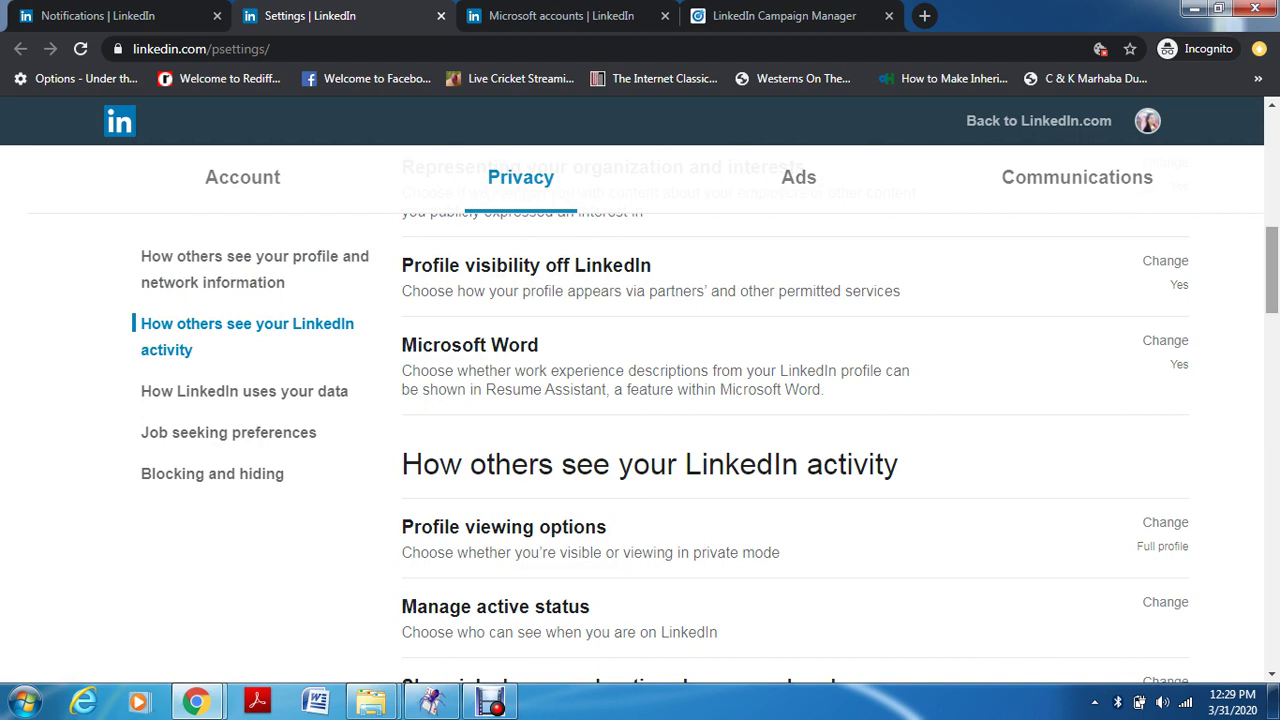
# - Review the privacy options for how others see your LinkedIn activity, from profile viewing options to mentions or tags by others
pyautogui.scroll(-2, 790, 450)
pyautogui.scroll(-2, 790, 450)
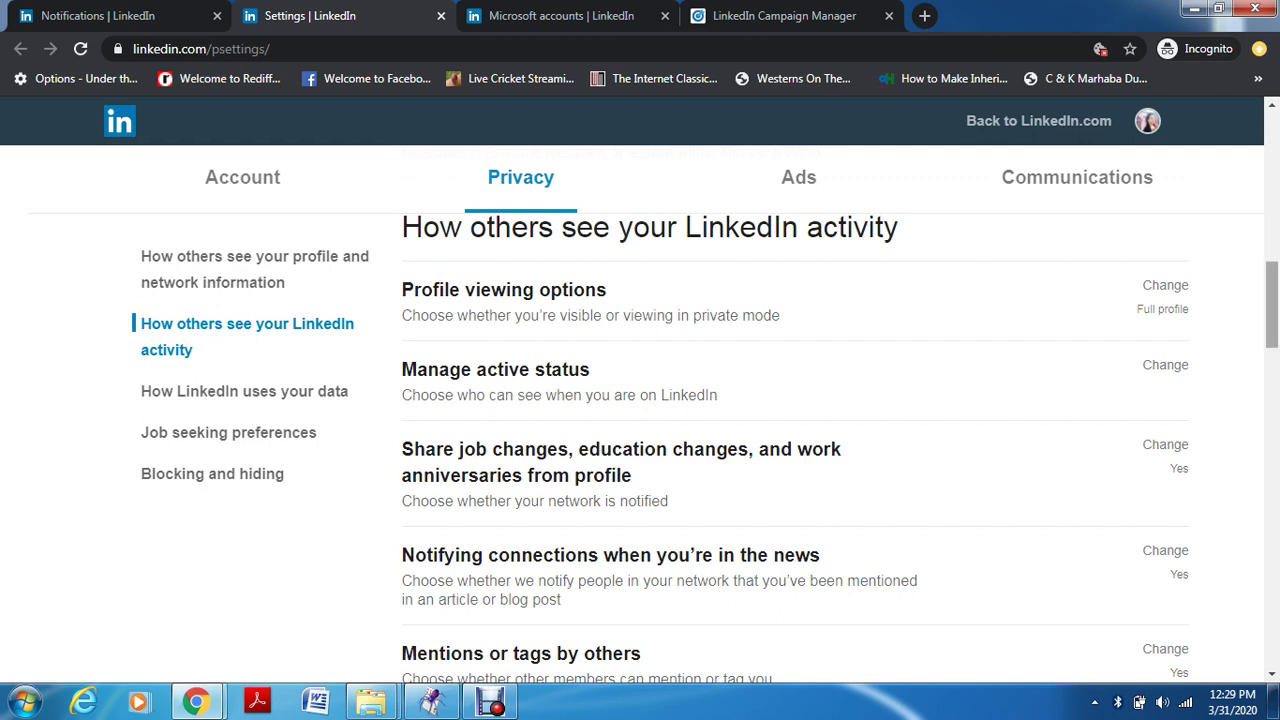
pyautogui.scroll(-1, 840, 450)
pyautogui.scroll(-2, 840, 450)
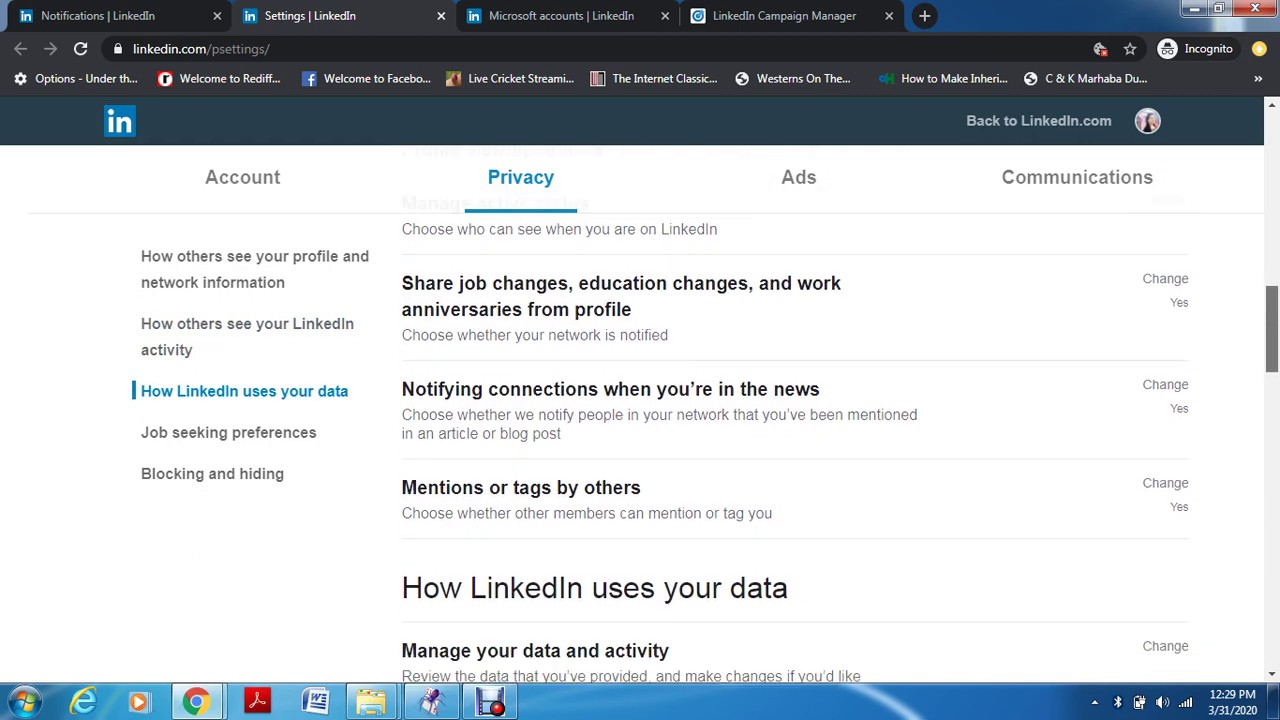
pyautogui.scroll(-1, 840, 450)
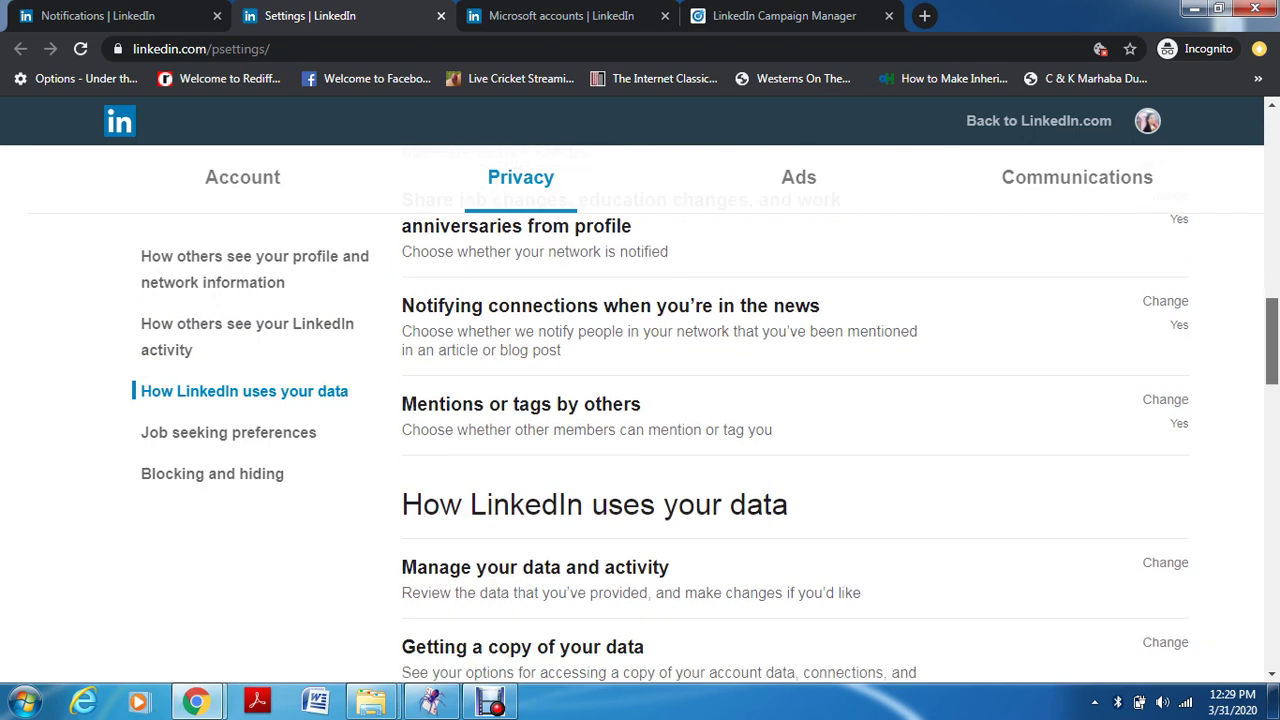
pyautogui.scroll(-1, 840, 450)
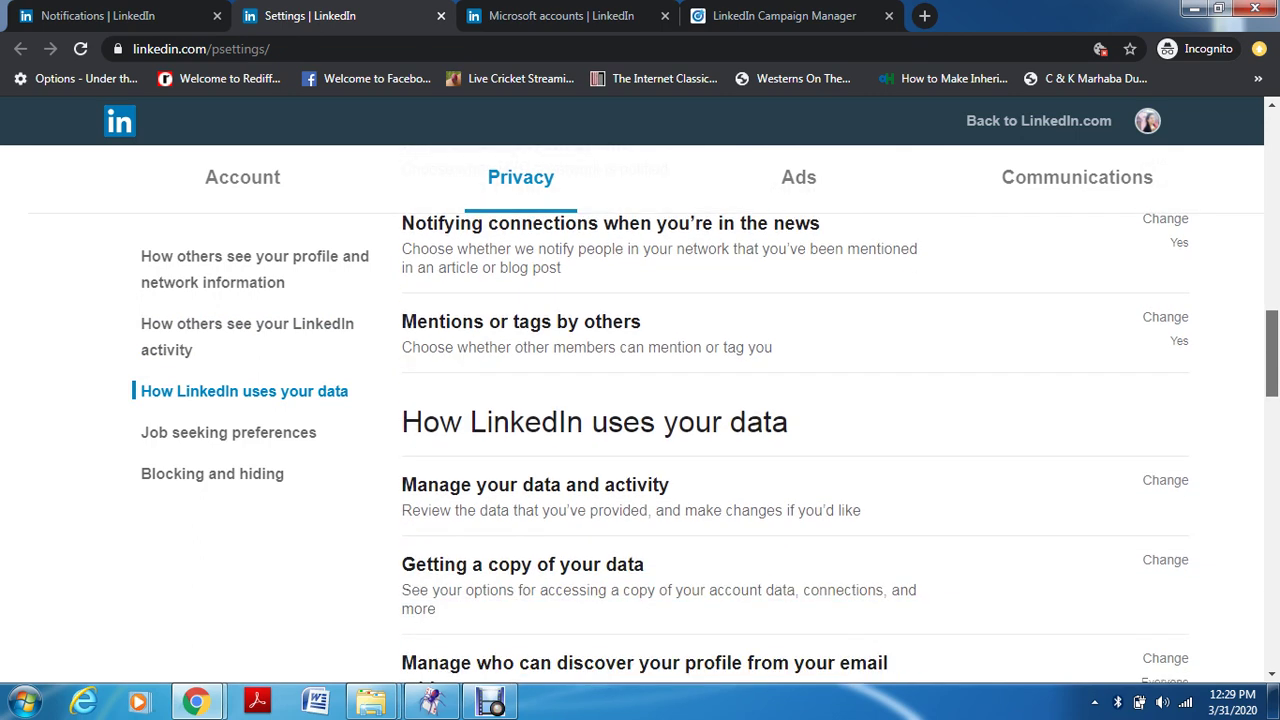
# - Examine the privacy options for how LinkedIn uses your data, from managing data and activity to social, economic and workplace research
pyautogui.scroll(-2, 840, 450)
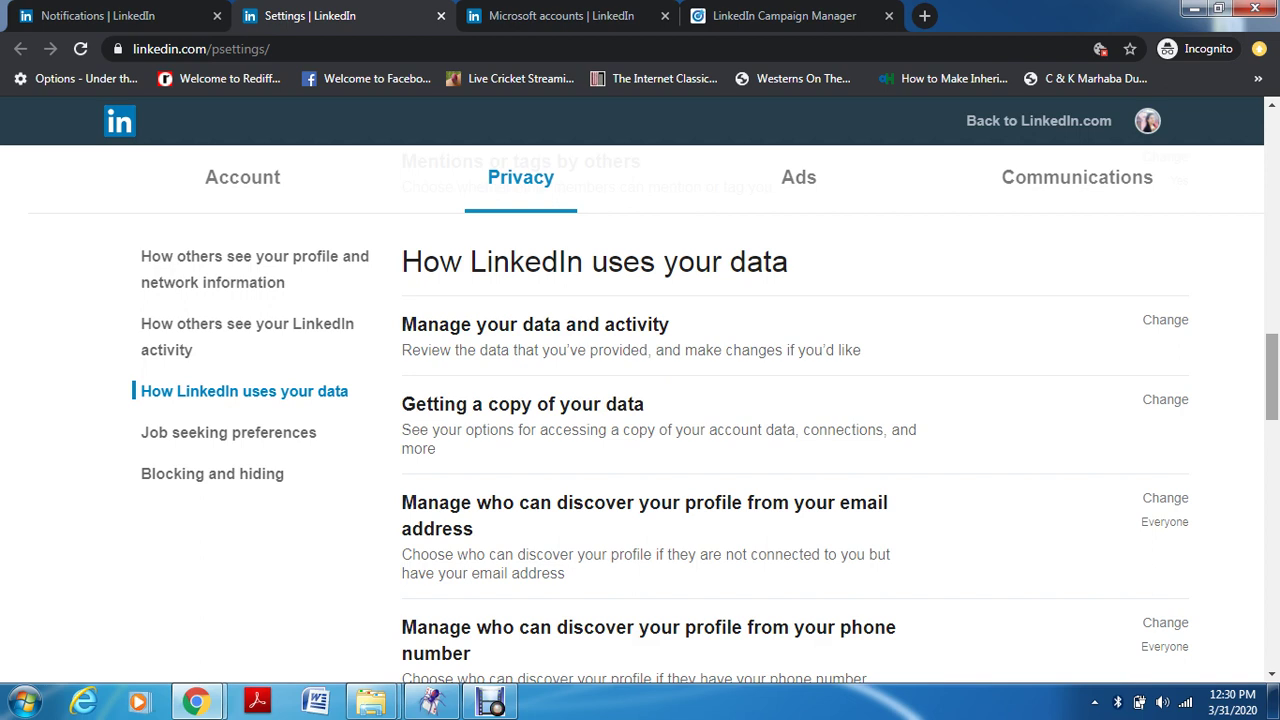
pyautogui.scroll(-3, 795, 435)
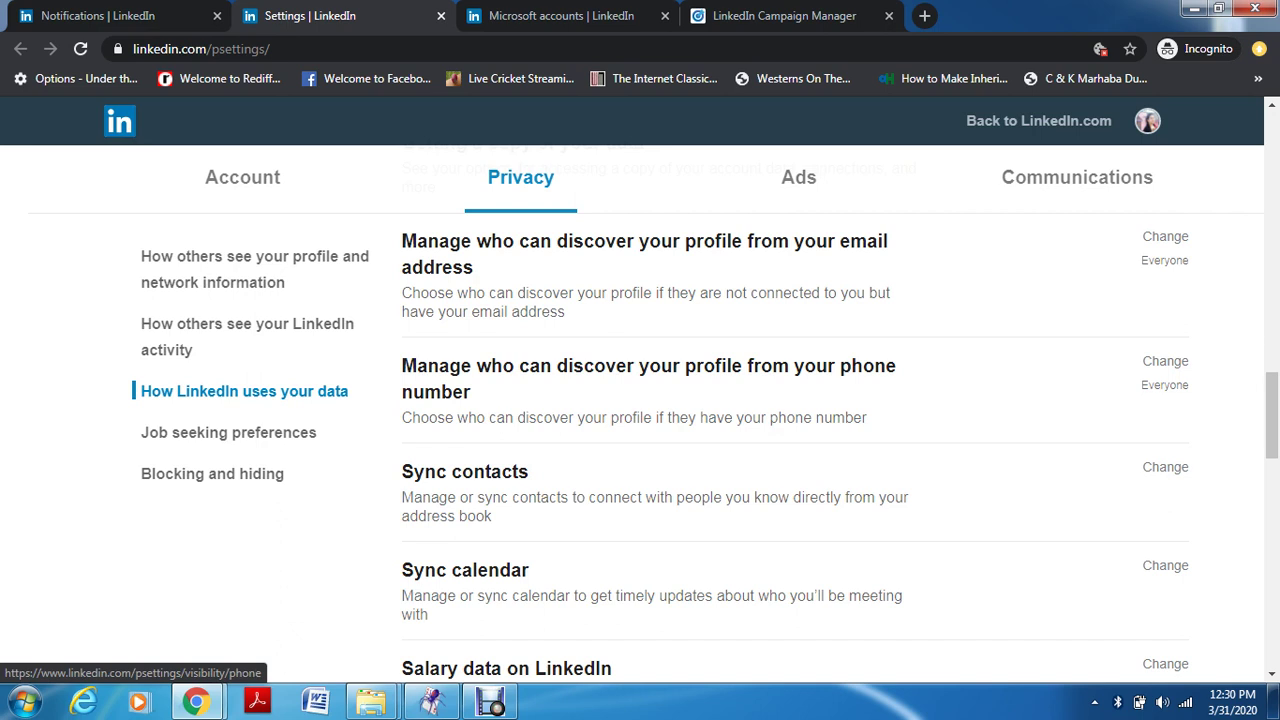
pyautogui.scroll(-1, 1272, 420)
pyautogui.scroll(-1, 1272, 430)
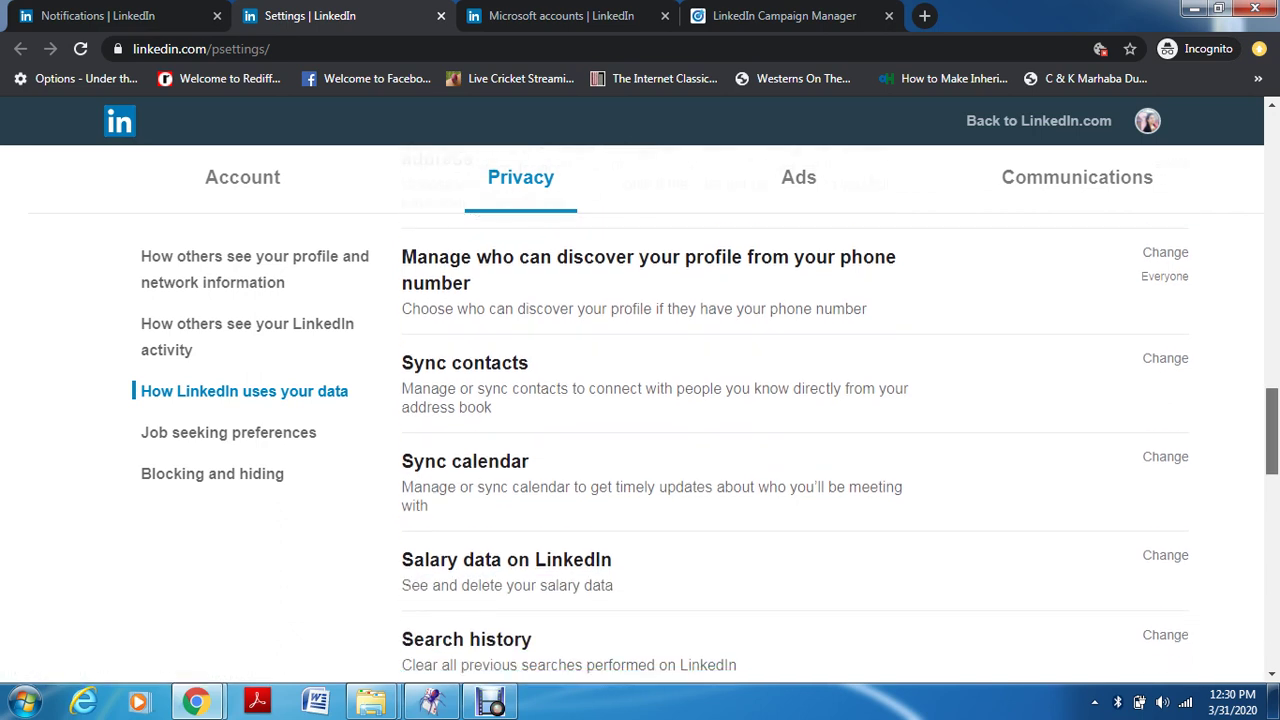
pyautogui.scroll(-1, 1272, 440)
pyautogui.scroll(-1, 1272, 445)
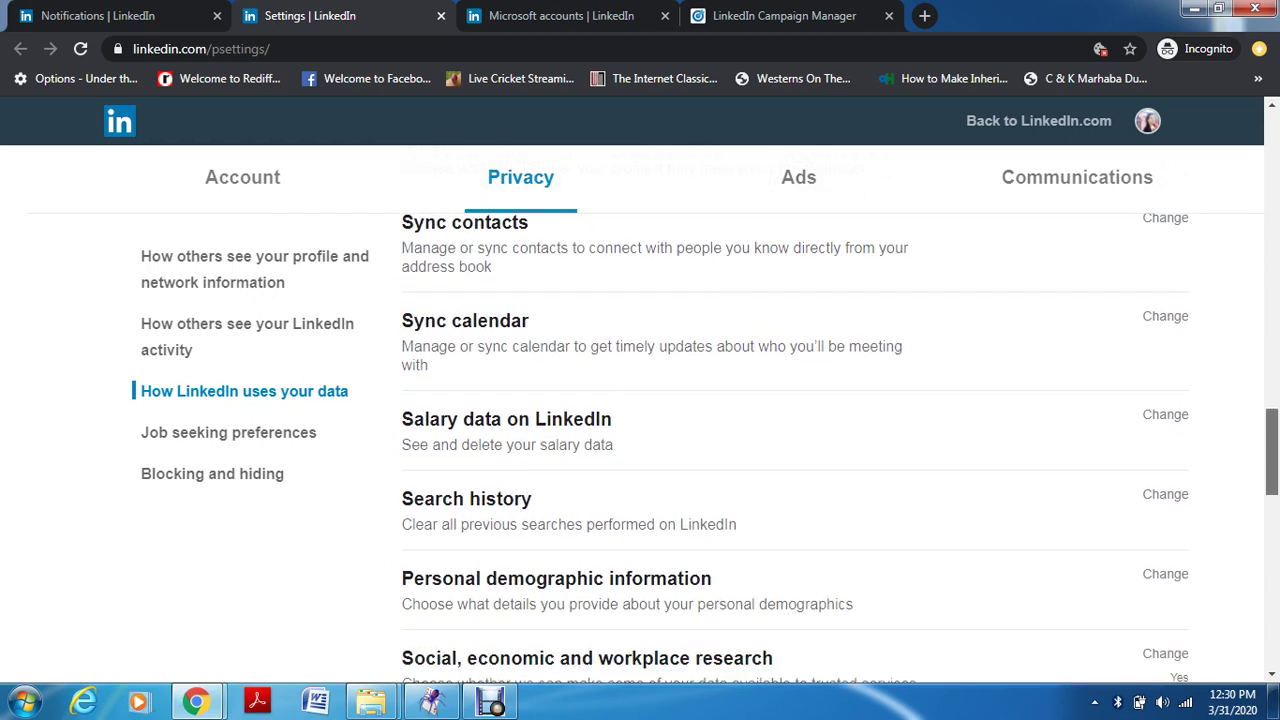
pyautogui.scroll(-1, 795, 440)
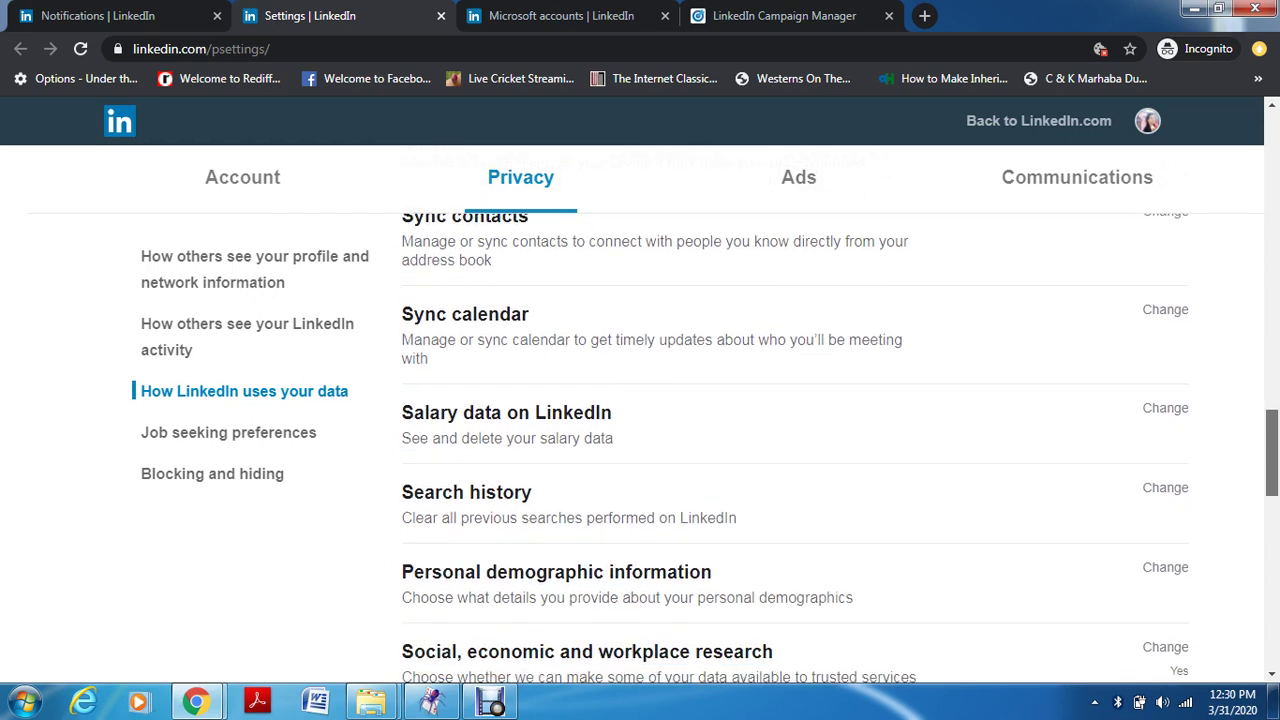
pyautogui.scroll(-3, 795, 440)
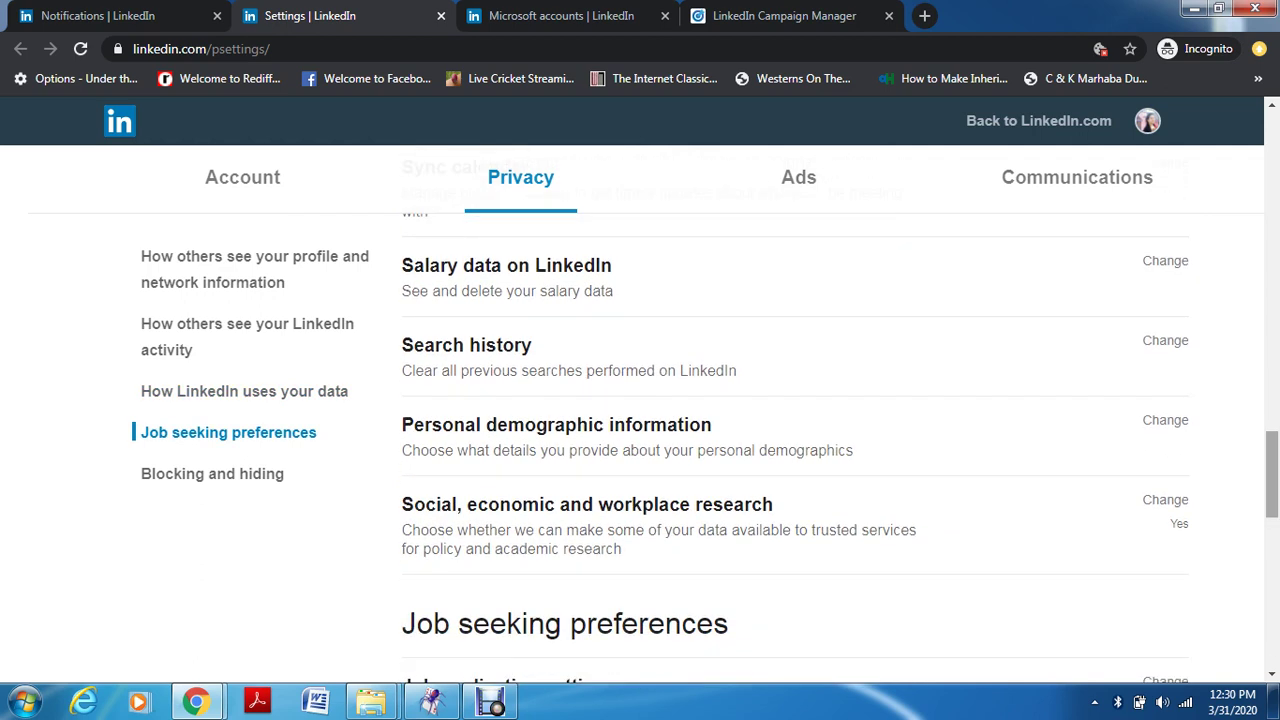
# - Review the job seeking preferences and the blocking and hiding options in the privacy settings
pyautogui.scroll(-4, 795, 420)
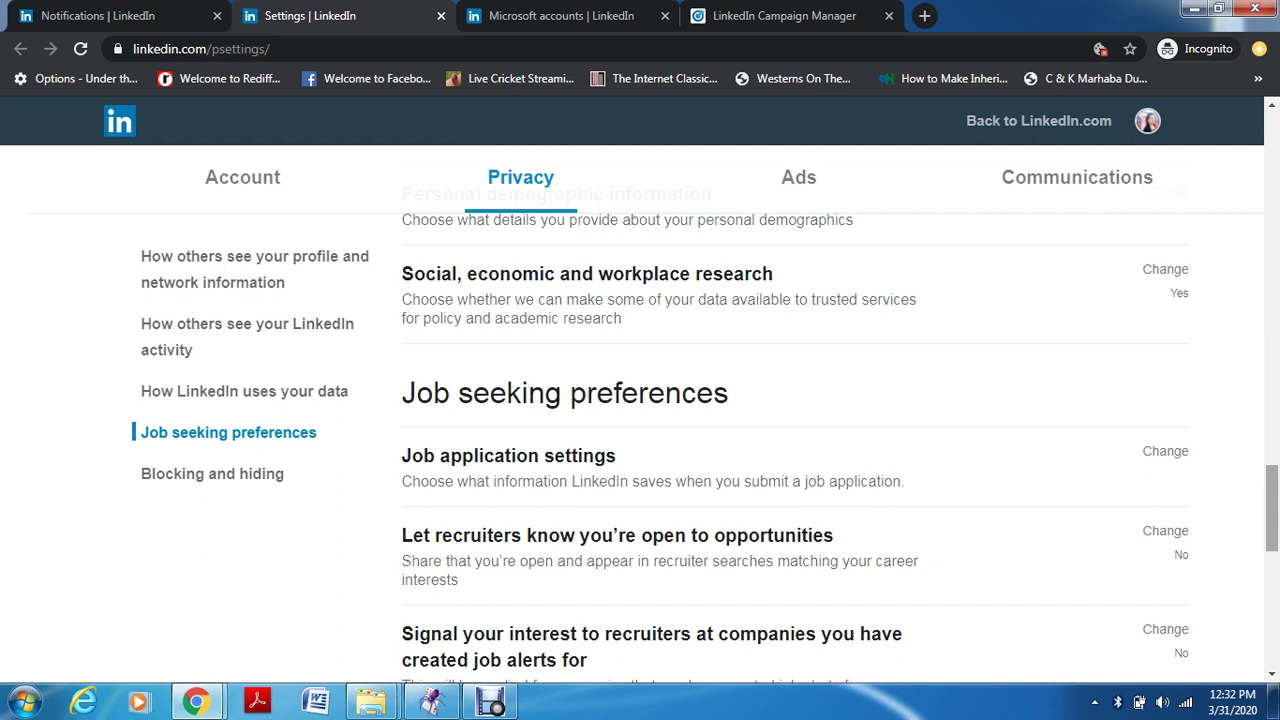
pyautogui.scroll(-3, 790, 447)
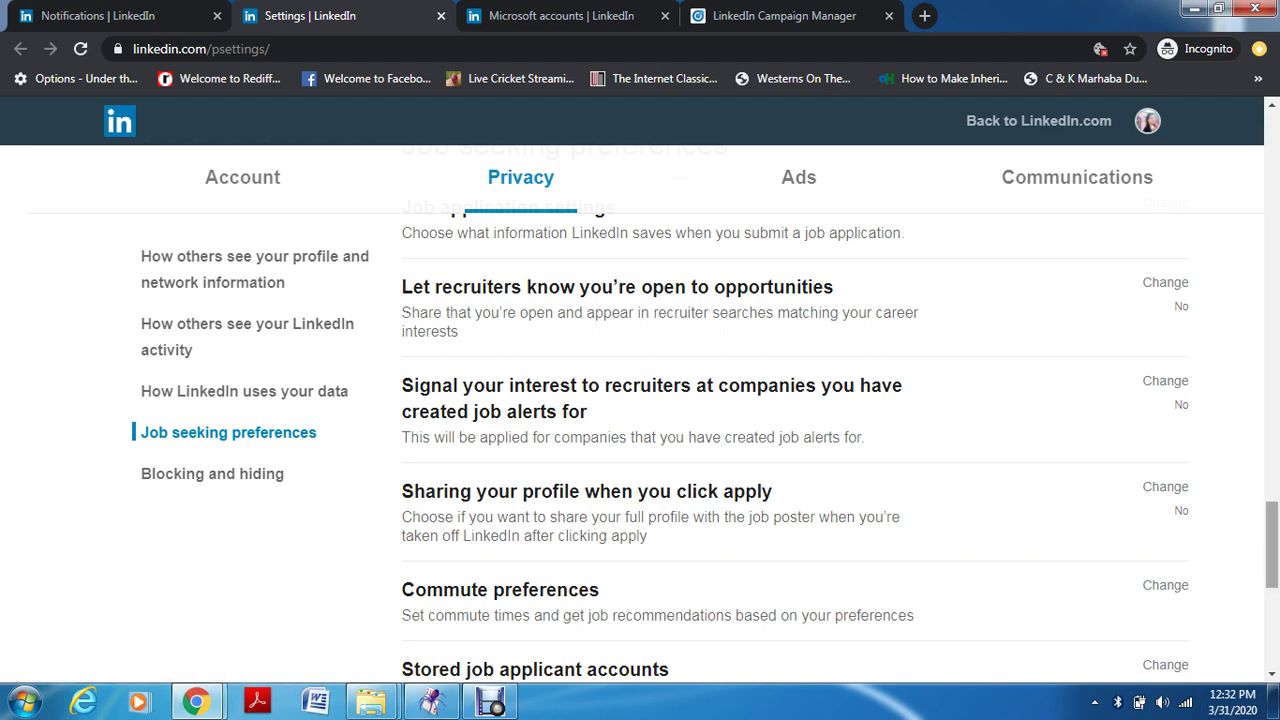
pyautogui.scroll(-2, 800, 440)
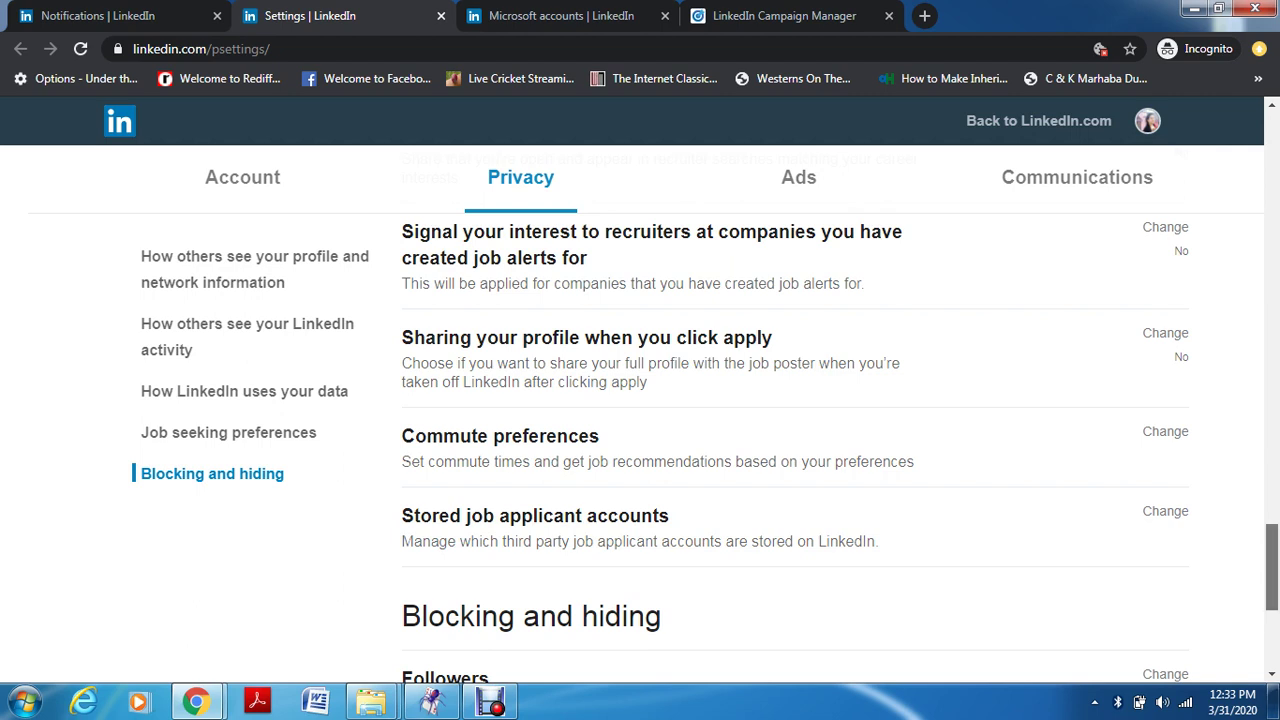
pyautogui.scroll(-3, 790, 450)
pyautogui.scroll(-3, 790, 450)
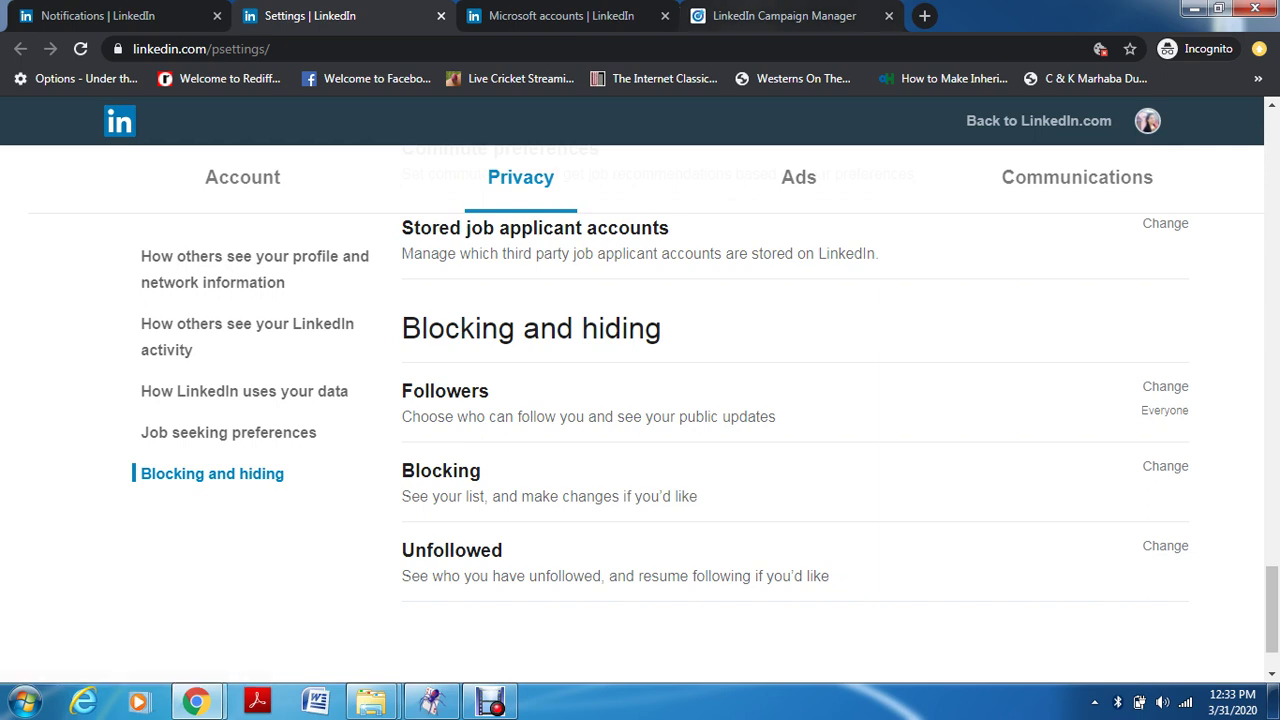
# - Open the Ads settings and review the general advertising preferences for profile data and interest categories
pyautogui.click(799, 177)
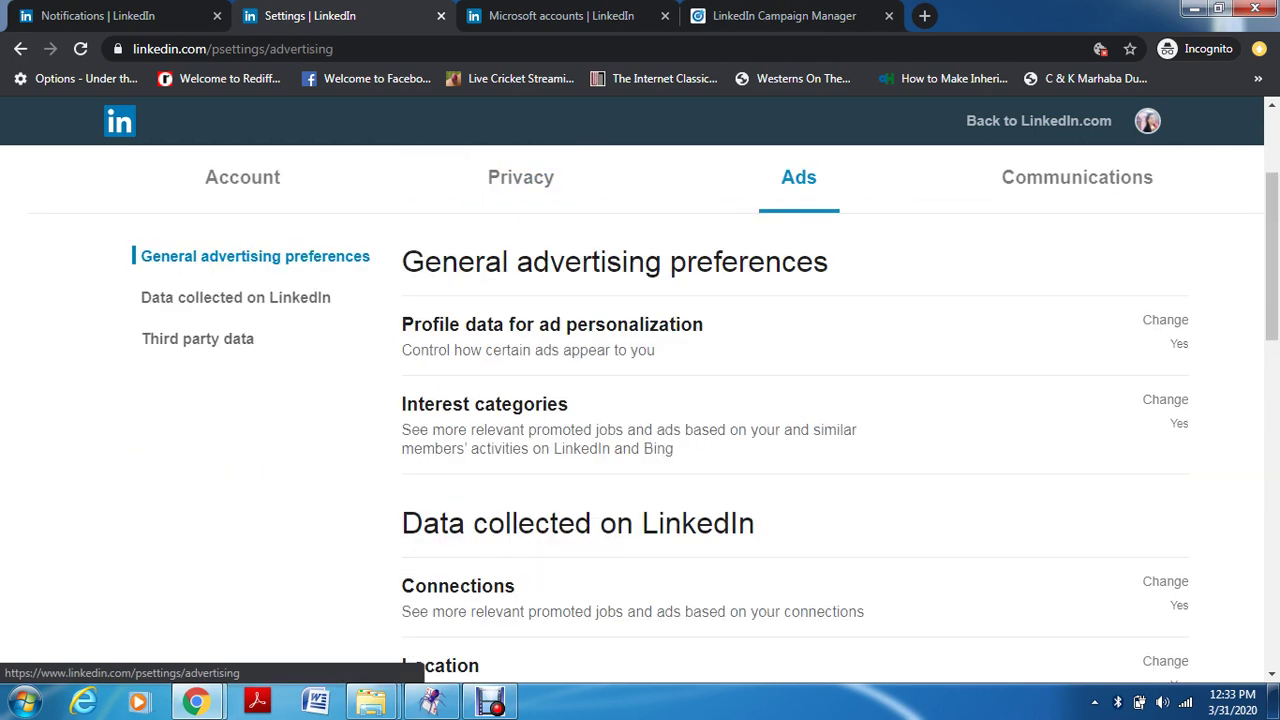
pyautogui.press('Tab')
pyautogui.press('Tab')
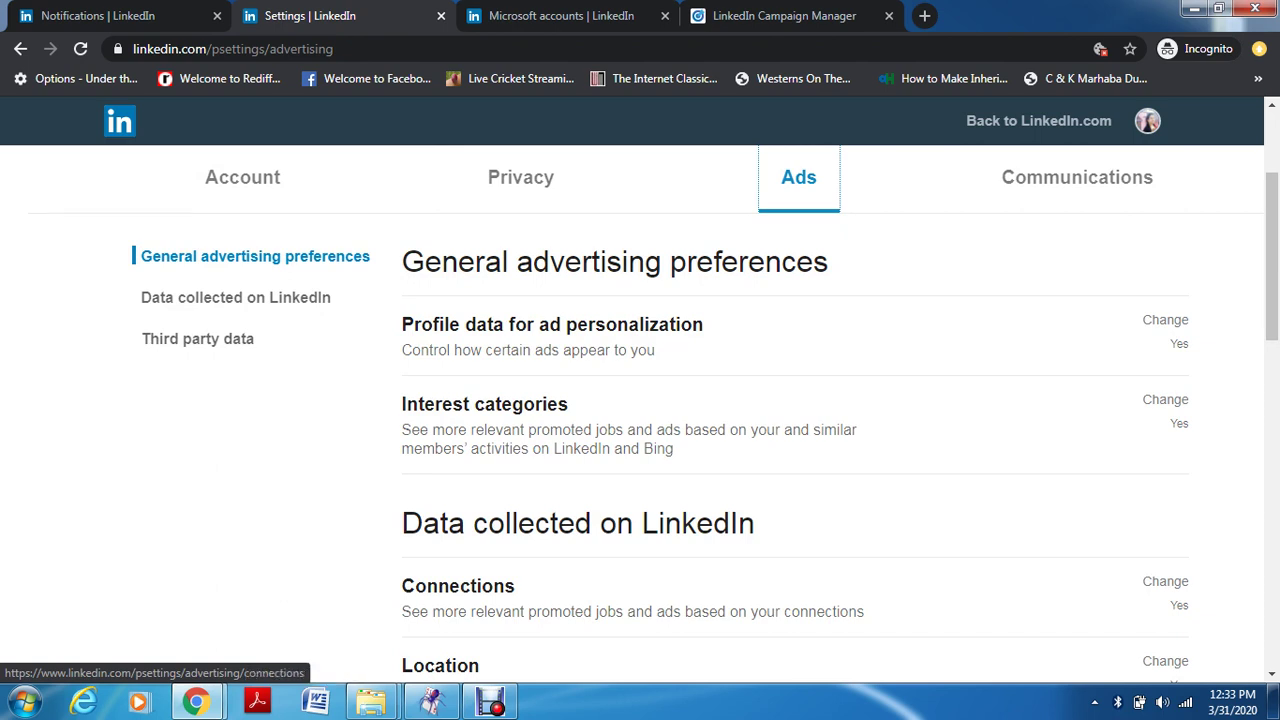
pyautogui.scroll(-1, 790, 424)
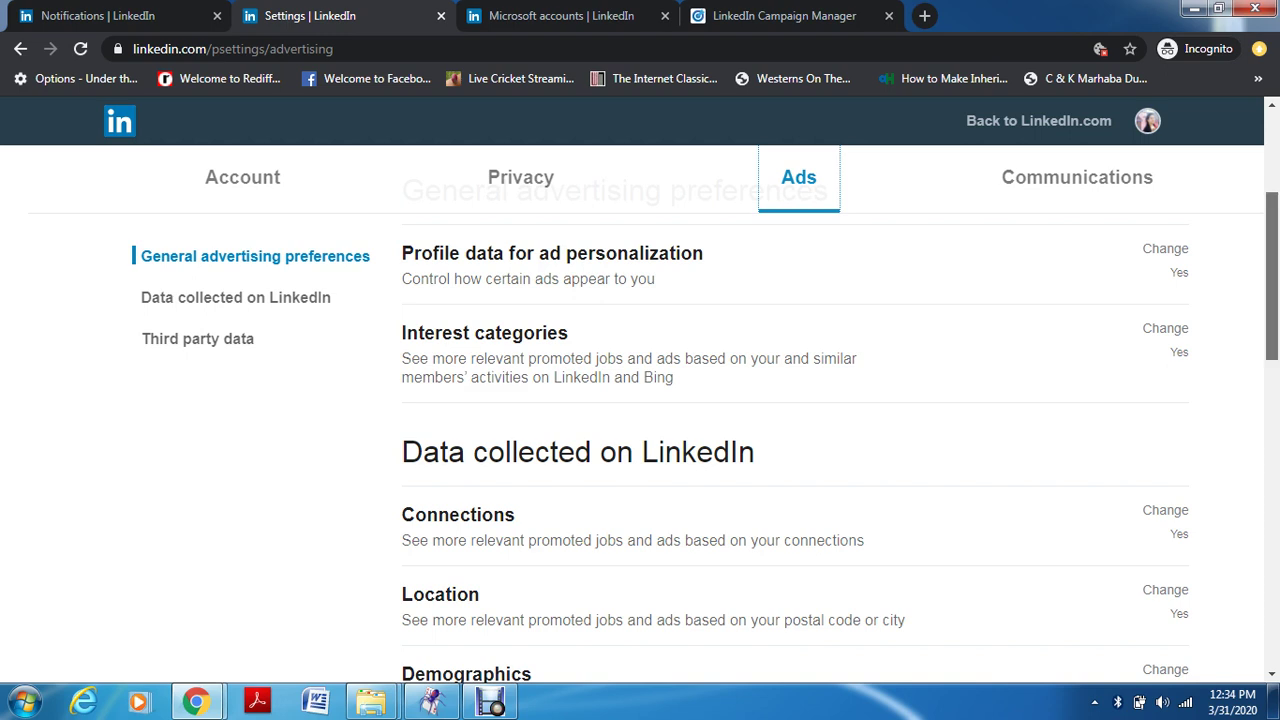
# - Review the ad settings for data collected on LinkedIn, from connections and location to job information and employer
pyautogui.scroll(-2, 705, 447)
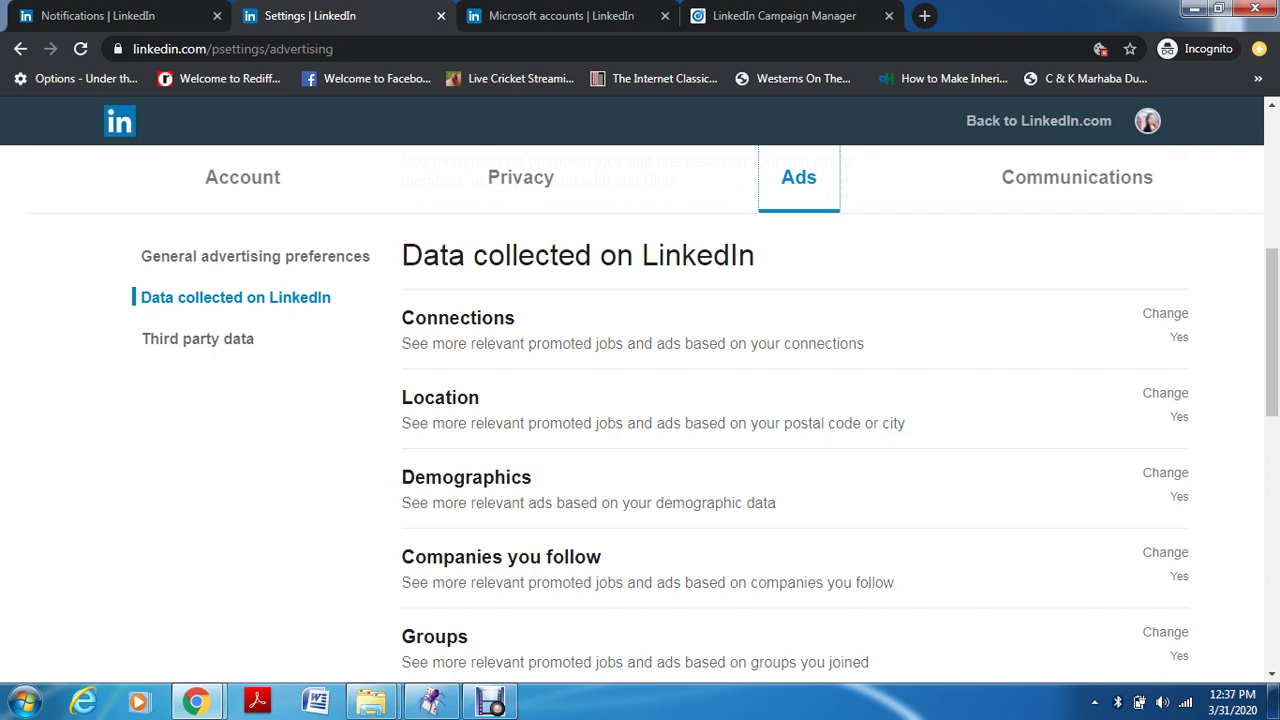
pyautogui.scroll(-1, 790, 460)
pyautogui.scroll(-2, 790, 460)
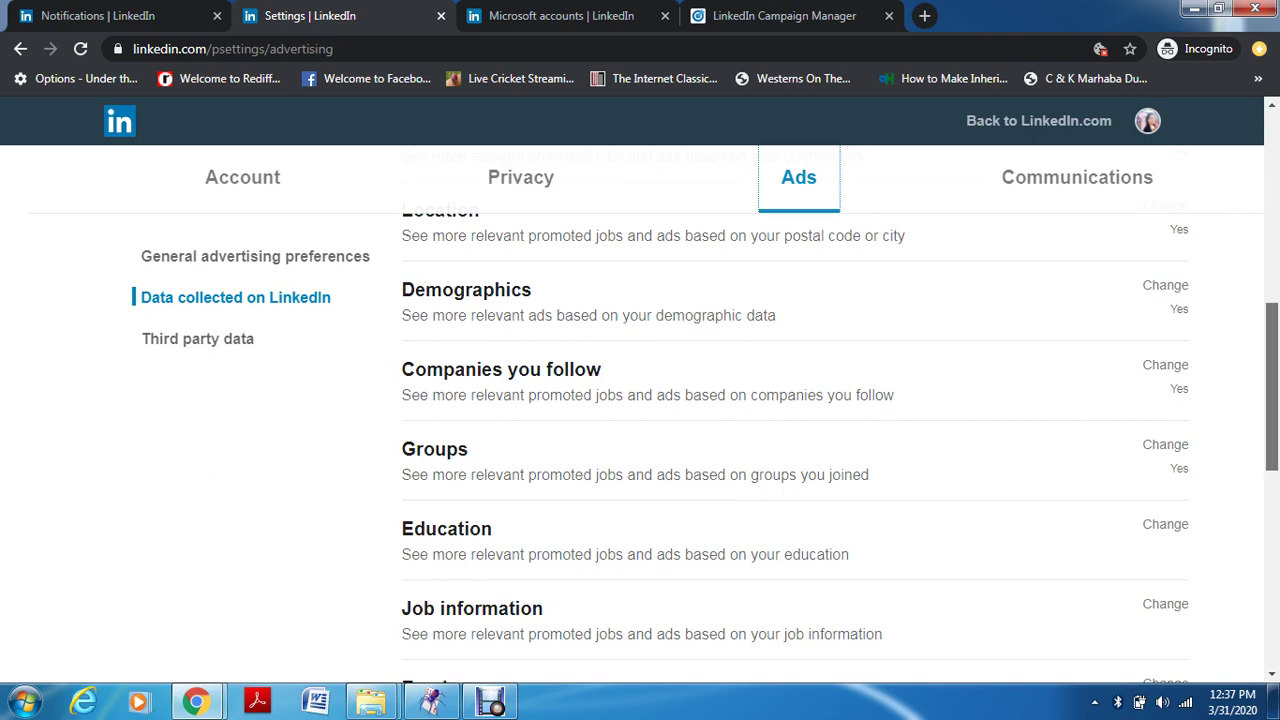
pyautogui.scroll(-1, 840, 444)
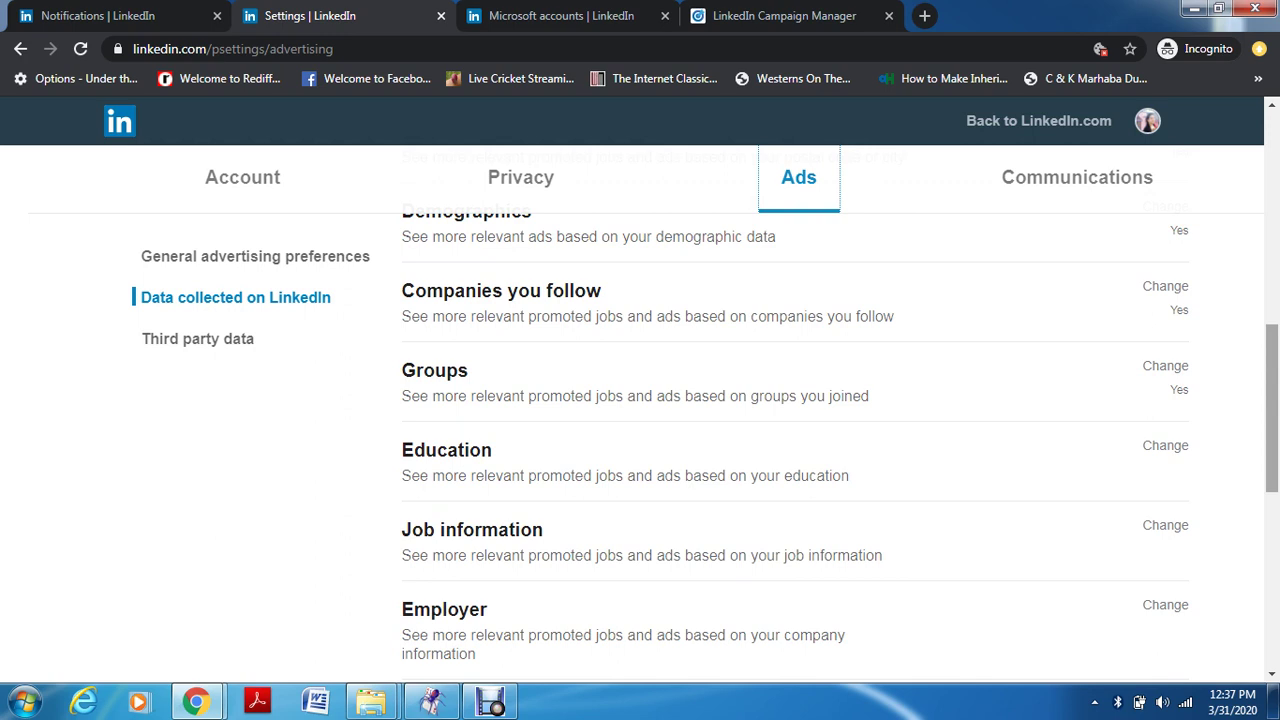
pyautogui.scroll(-3, 795, 450)
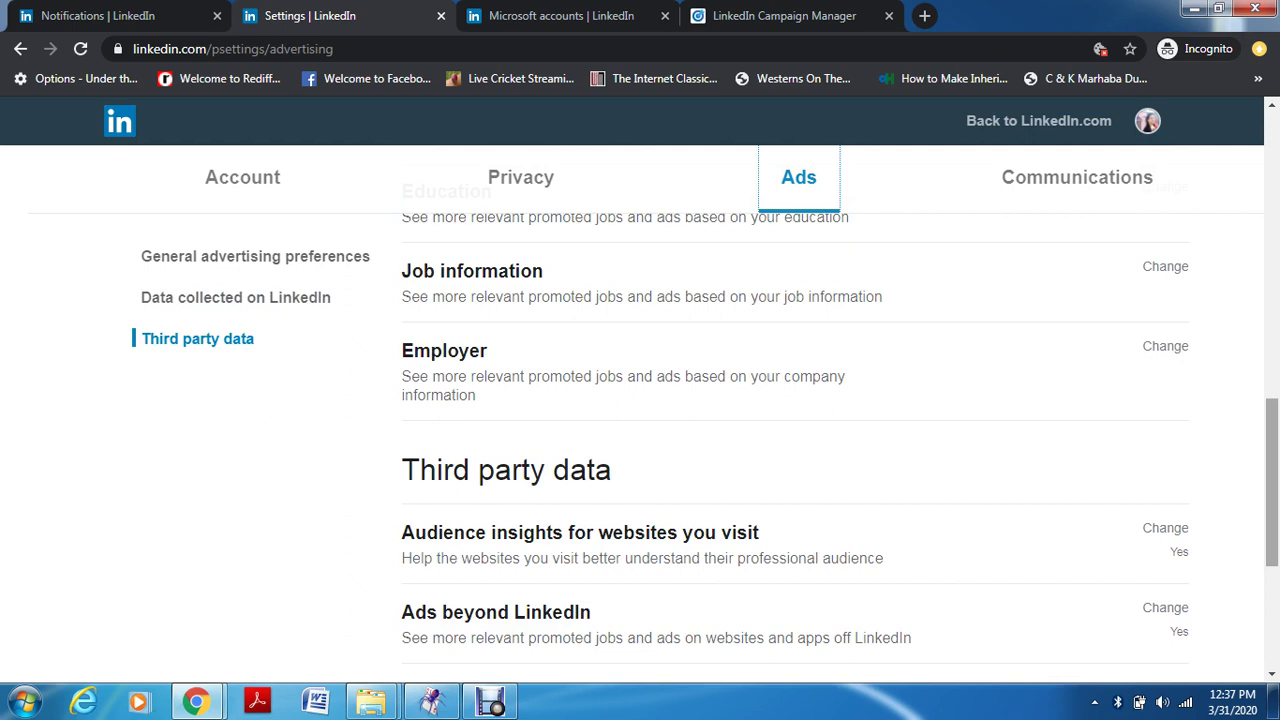
# - Review the third party data options in the ad settings, from audience insights to ad-related actions
pyautogui.scroll(-2, 795, 450)
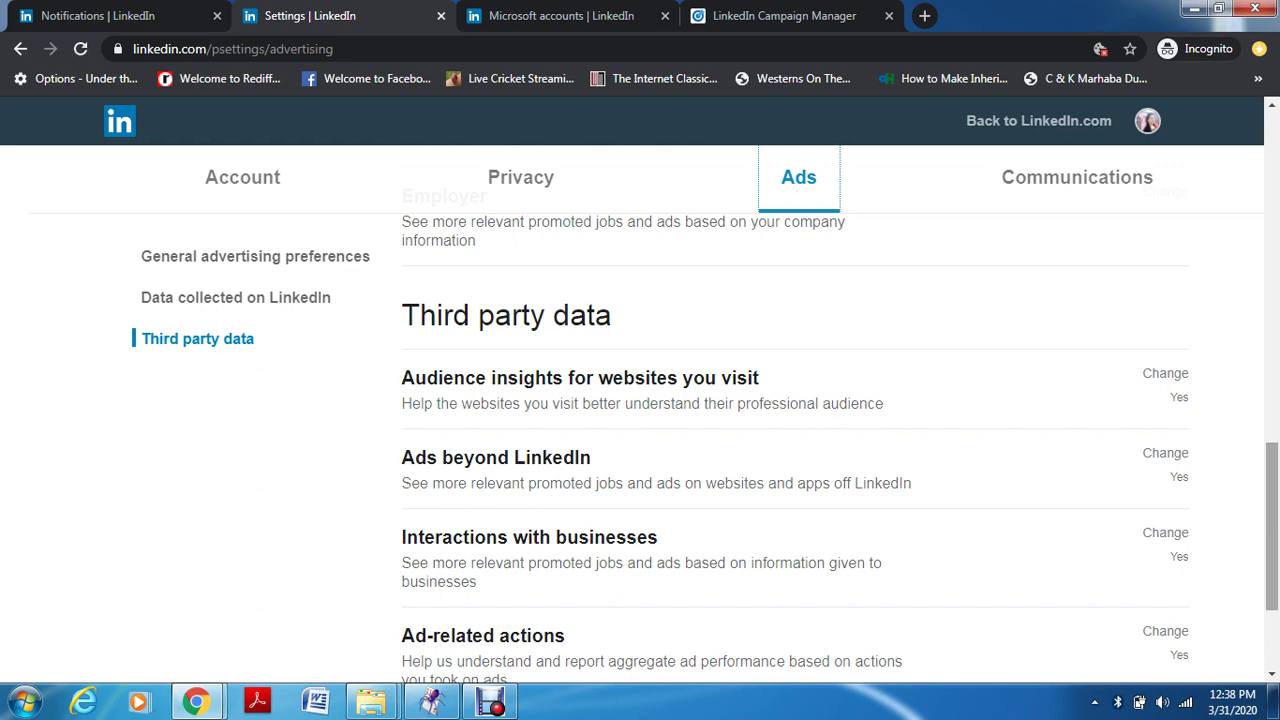
pyautogui.scroll(-2, 795, 450)
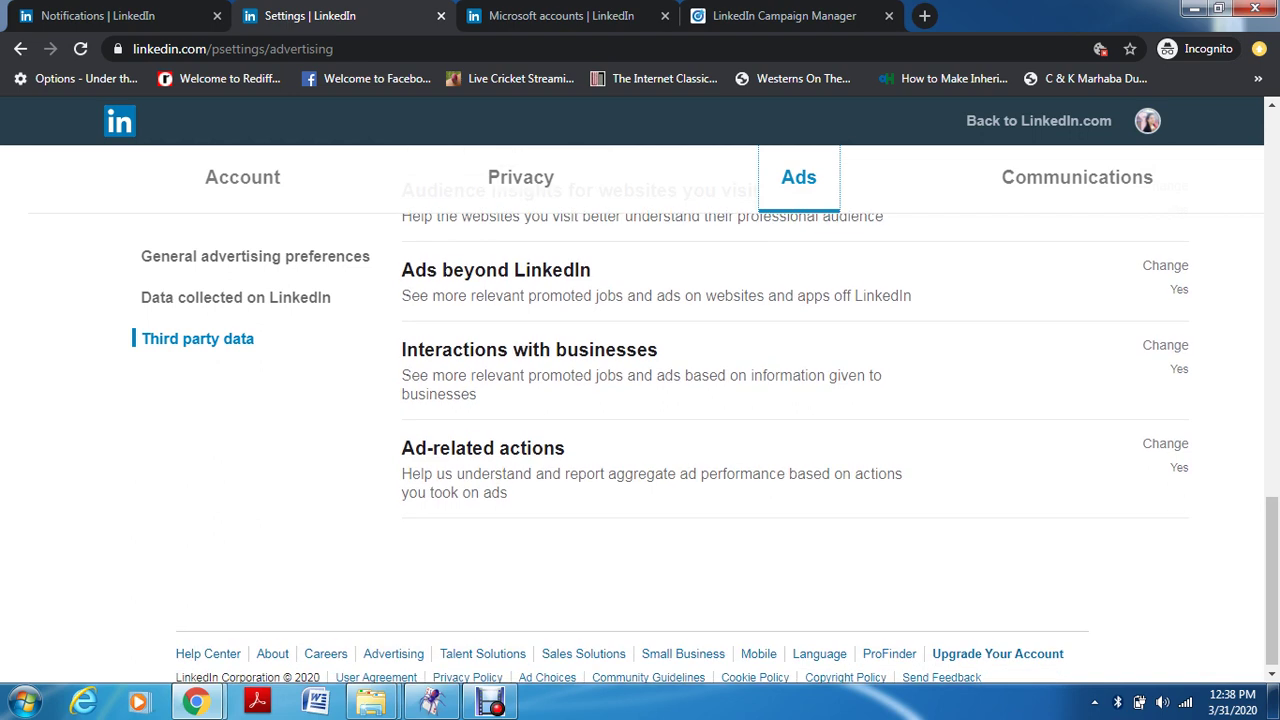
pyautogui.scroll(1, 727, 435)
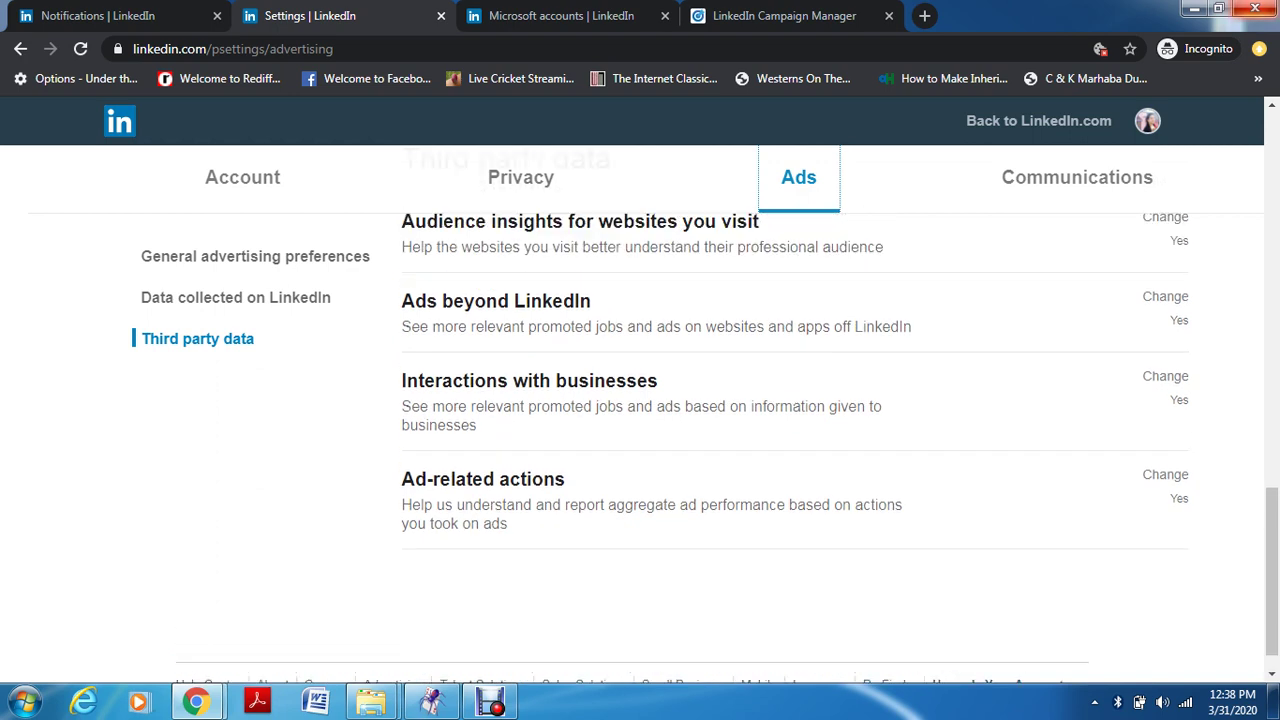
# - Open the Communications settings and review the notification channels, who can reach you and messaging experience options
pyautogui.click(1077, 177)
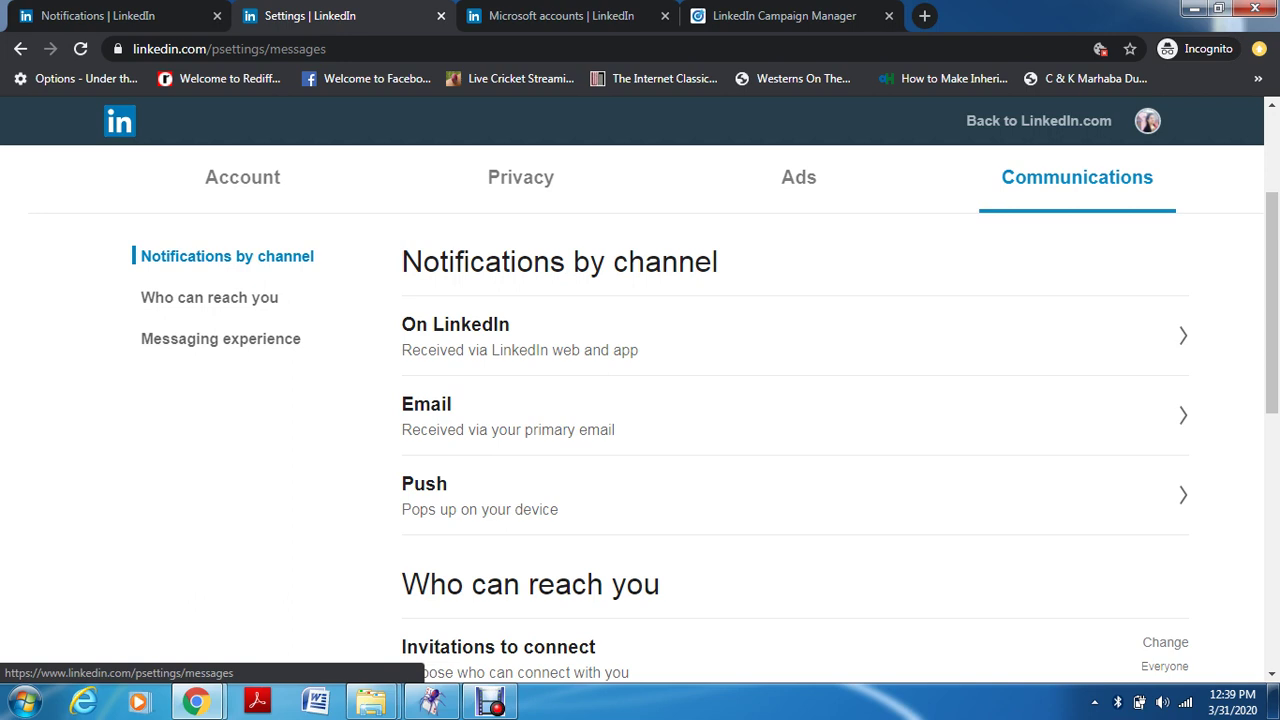
pyautogui.scroll(-1, 840, 437)
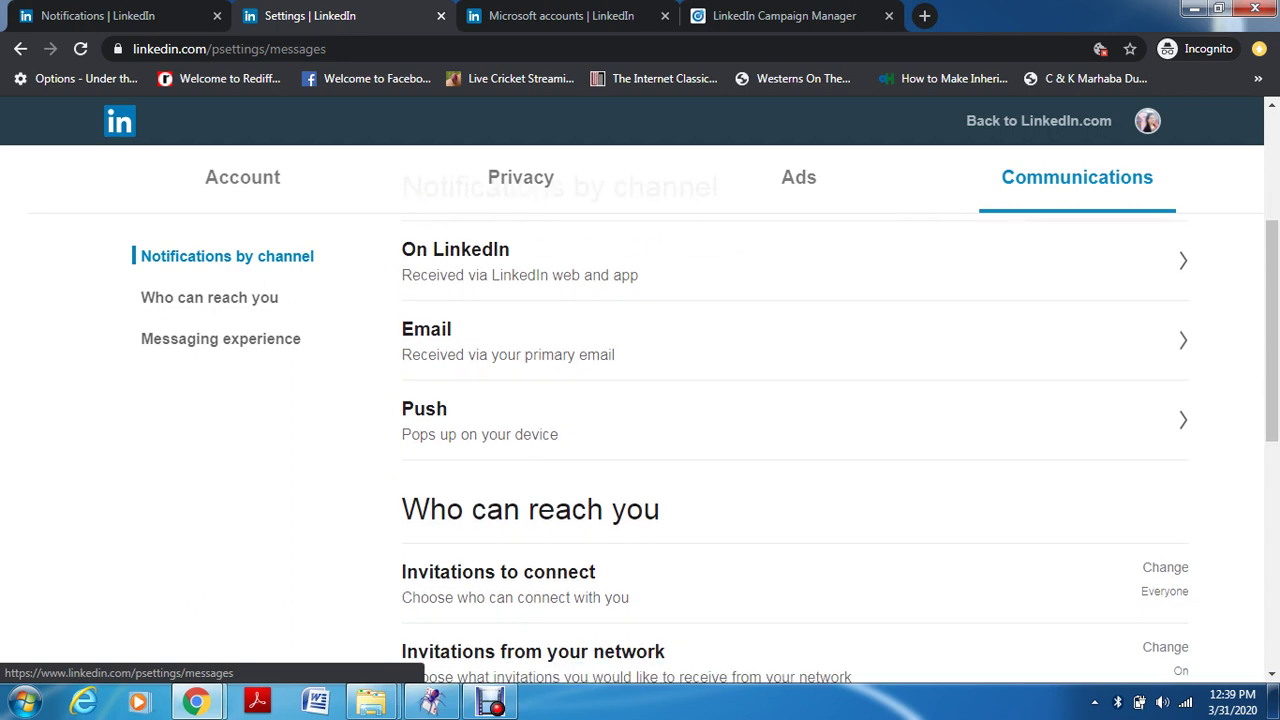
pyautogui.scroll(-2, 840, 460)
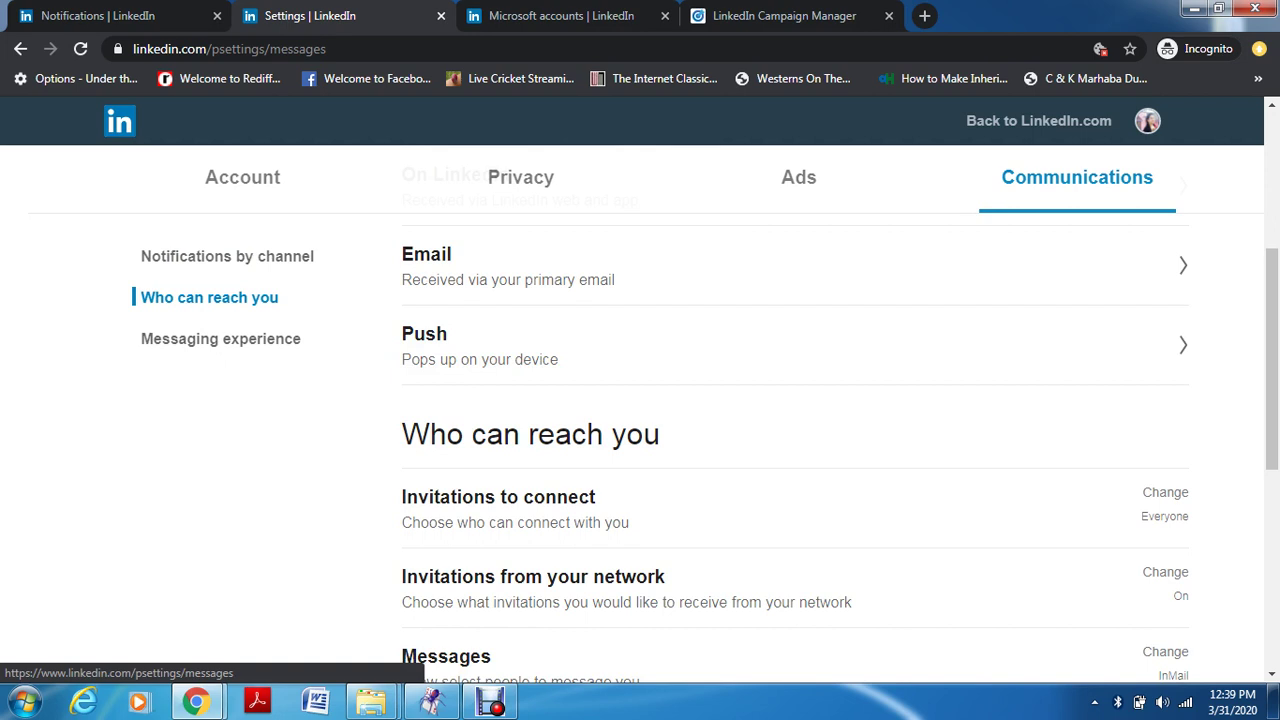
pyautogui.scroll(-3, 840, 450)
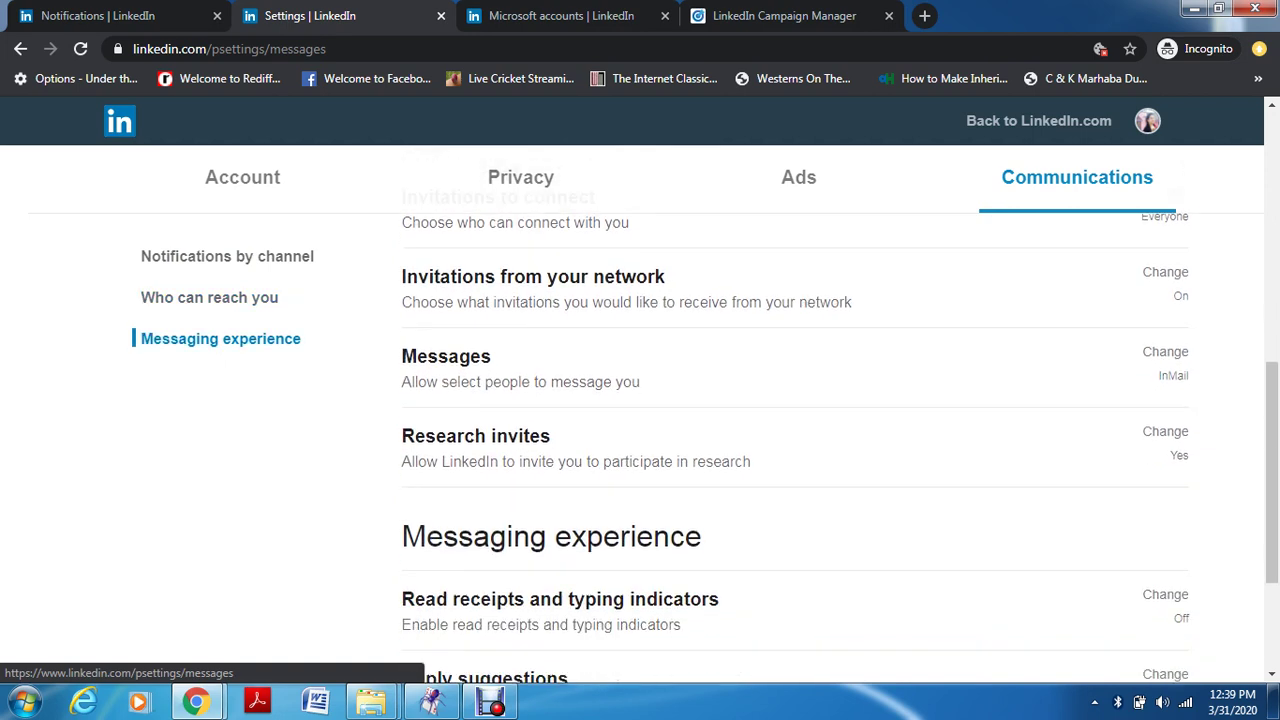
pyautogui.scroll(-2, 840, 450)
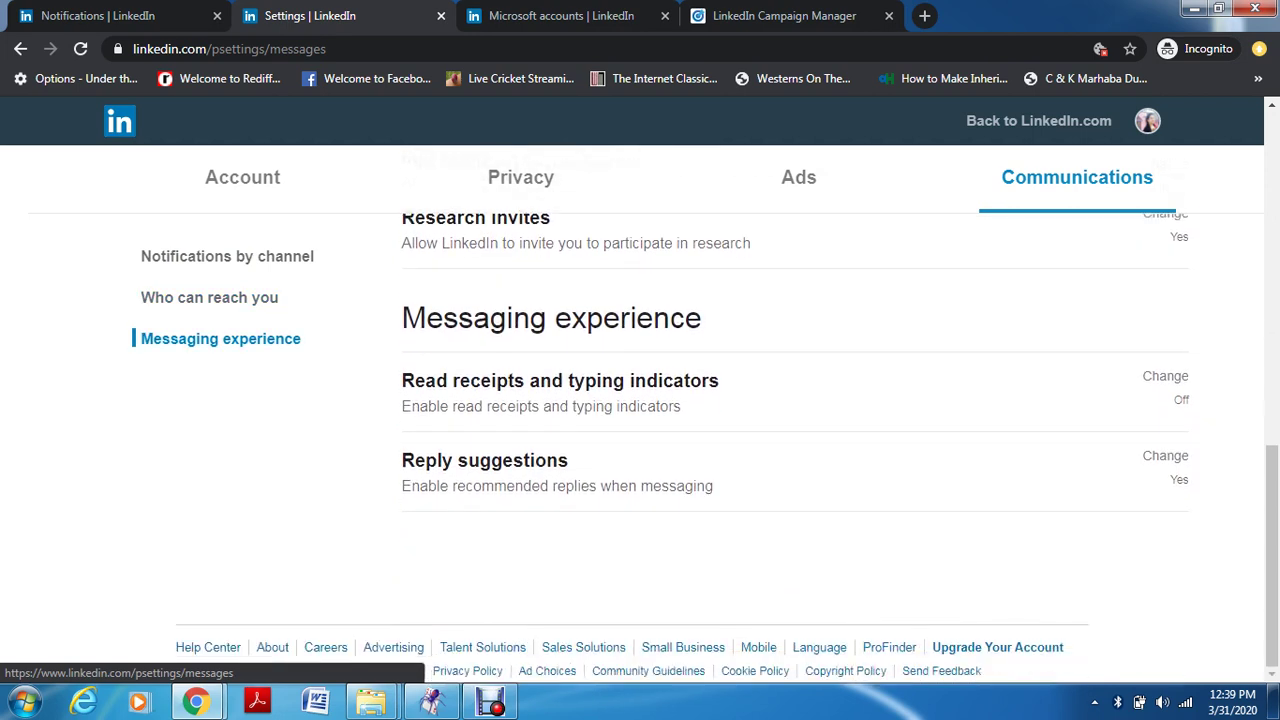
pyautogui.scroll(8, 727, 447)
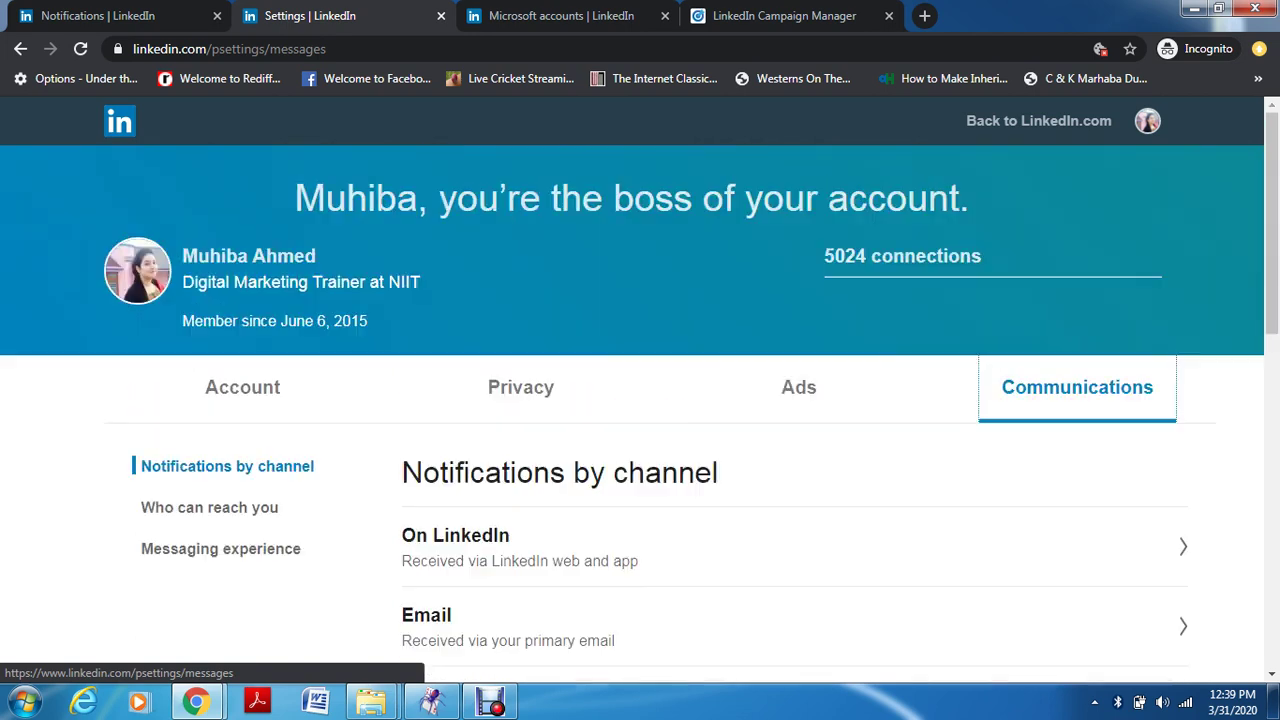
# - Return to the LinkedIn home feed and review the Advertise on LinkedIn page's overview of targeting, ad creation and budget control
pyautogui.click(1038, 120)
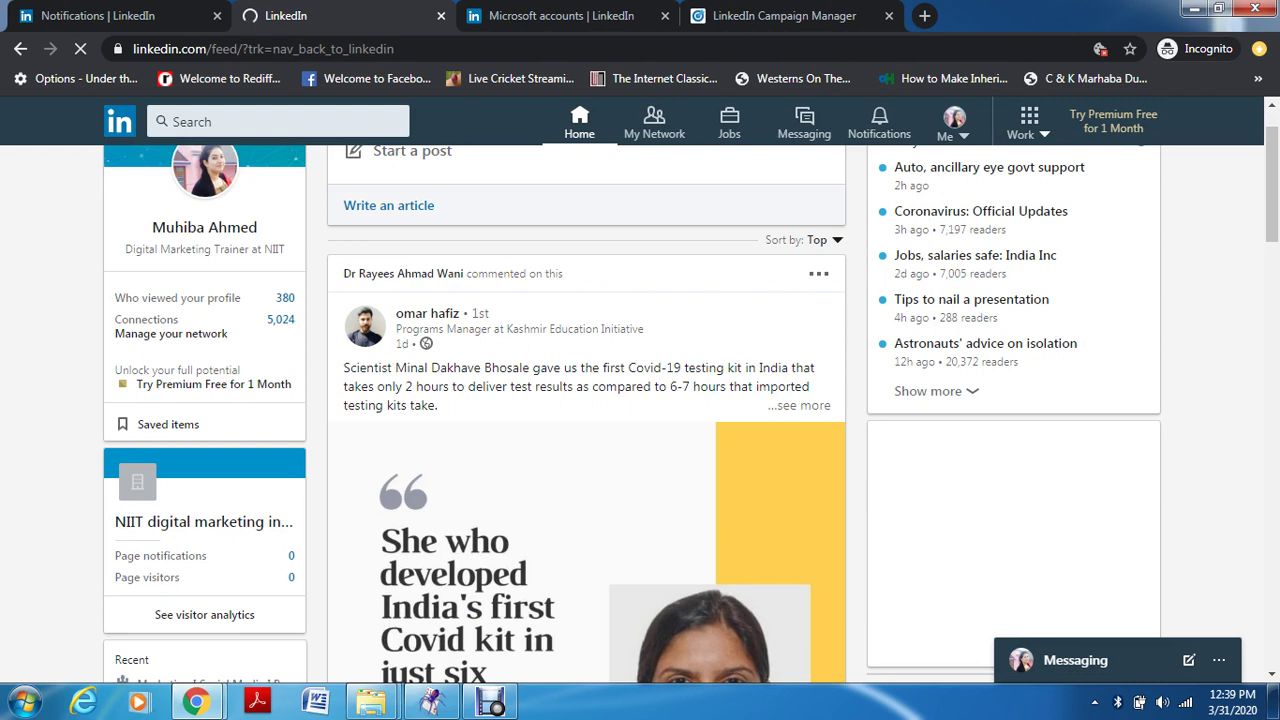
pyautogui.scroll(-1, 690, 415)
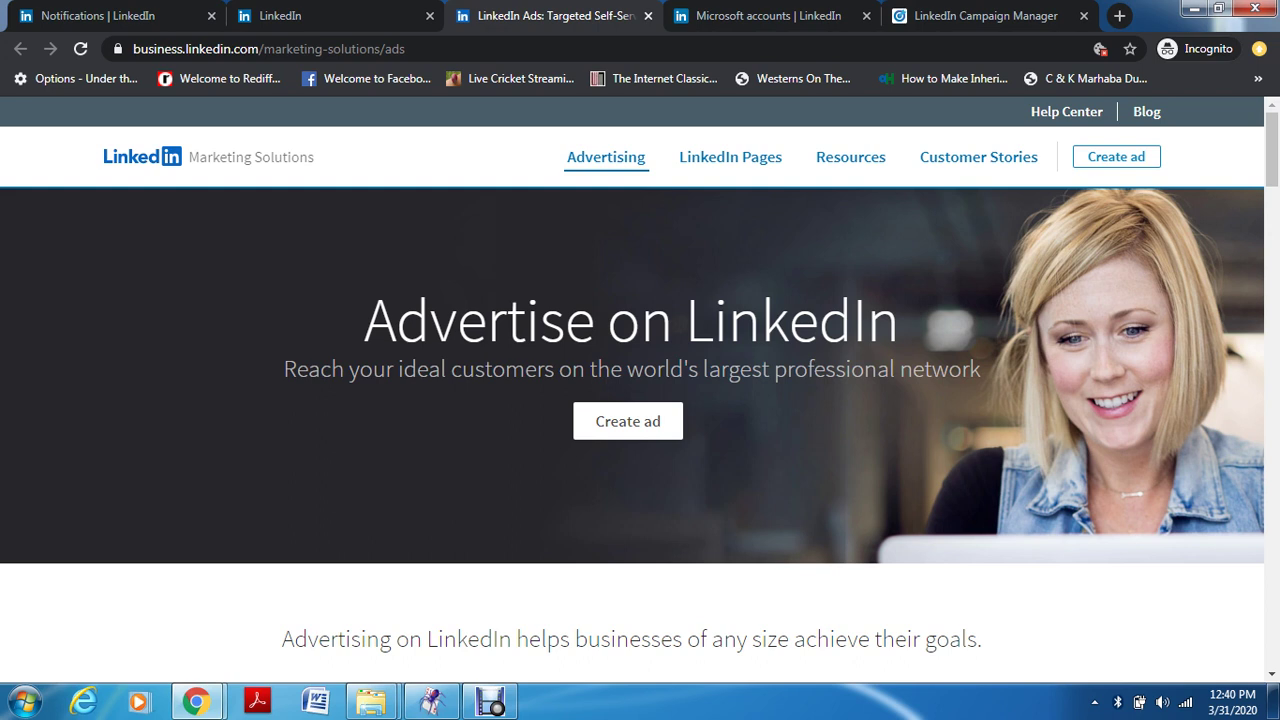
pyautogui.scroll(-3, 640, 400)
pyautogui.scroll(-2, 640, 400)
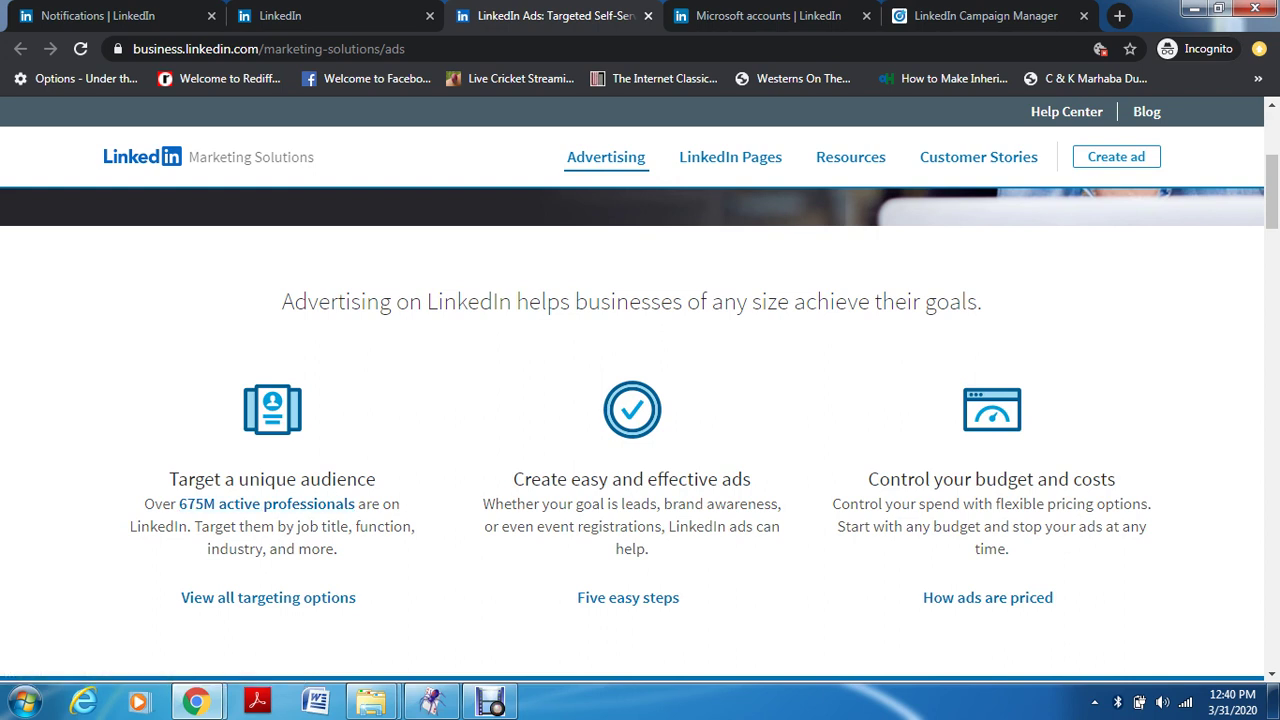
pyautogui.scroll(-2, 628, 560)
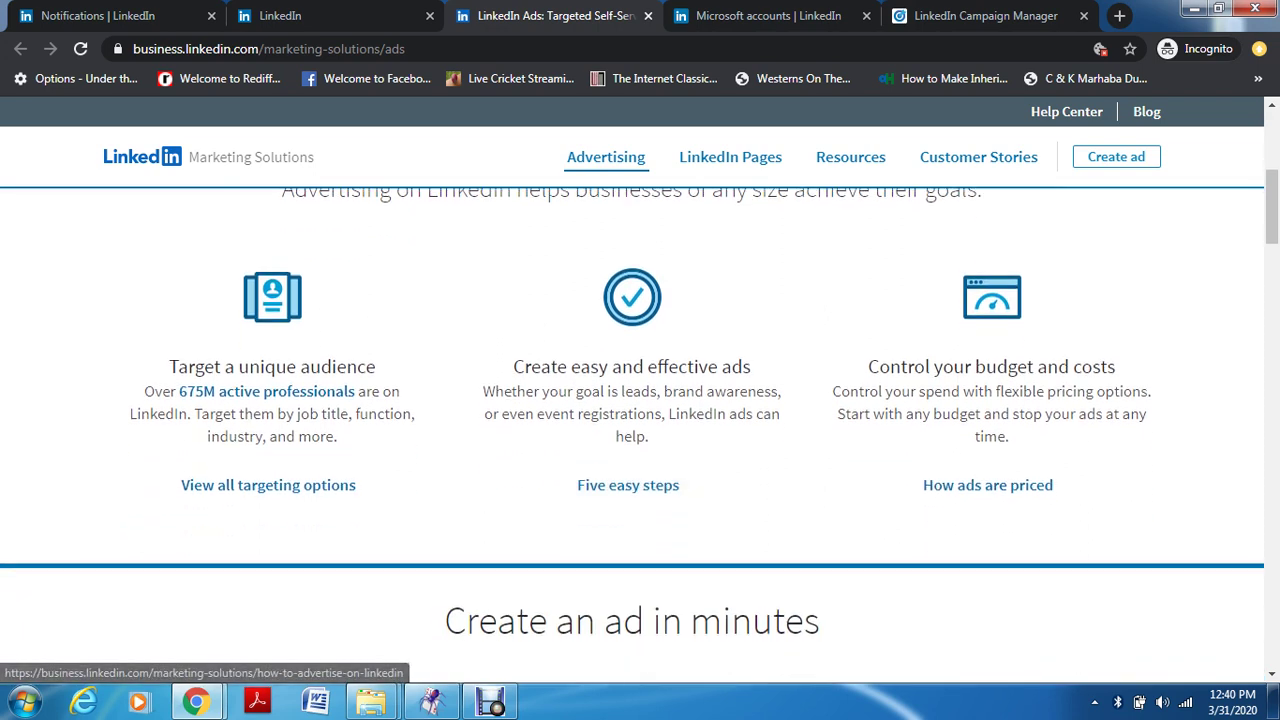
pyautogui.scroll(-4, 640, 420)
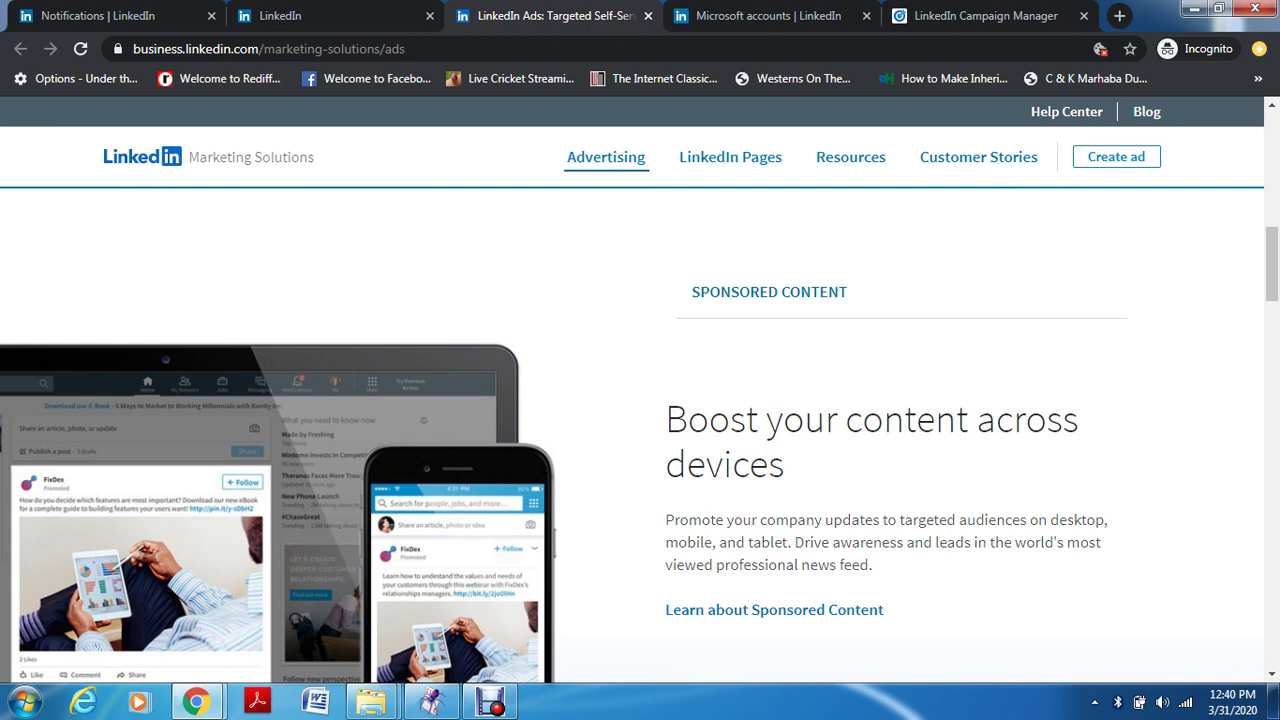
# - Review the Sponsored Content, Sponsored Messaging and Text Ads sections of the advertising page
pyautogui.scroll(-1, 775, 534)
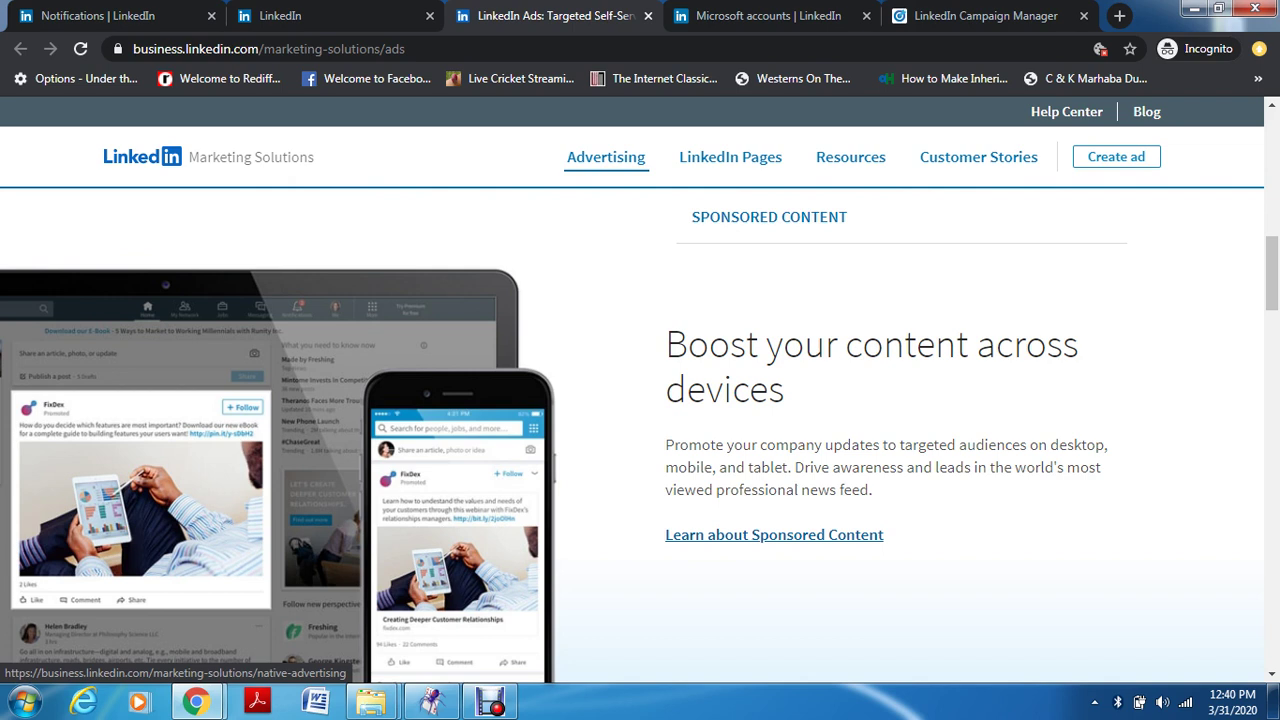
pyautogui.scroll(-3, 640, 436)
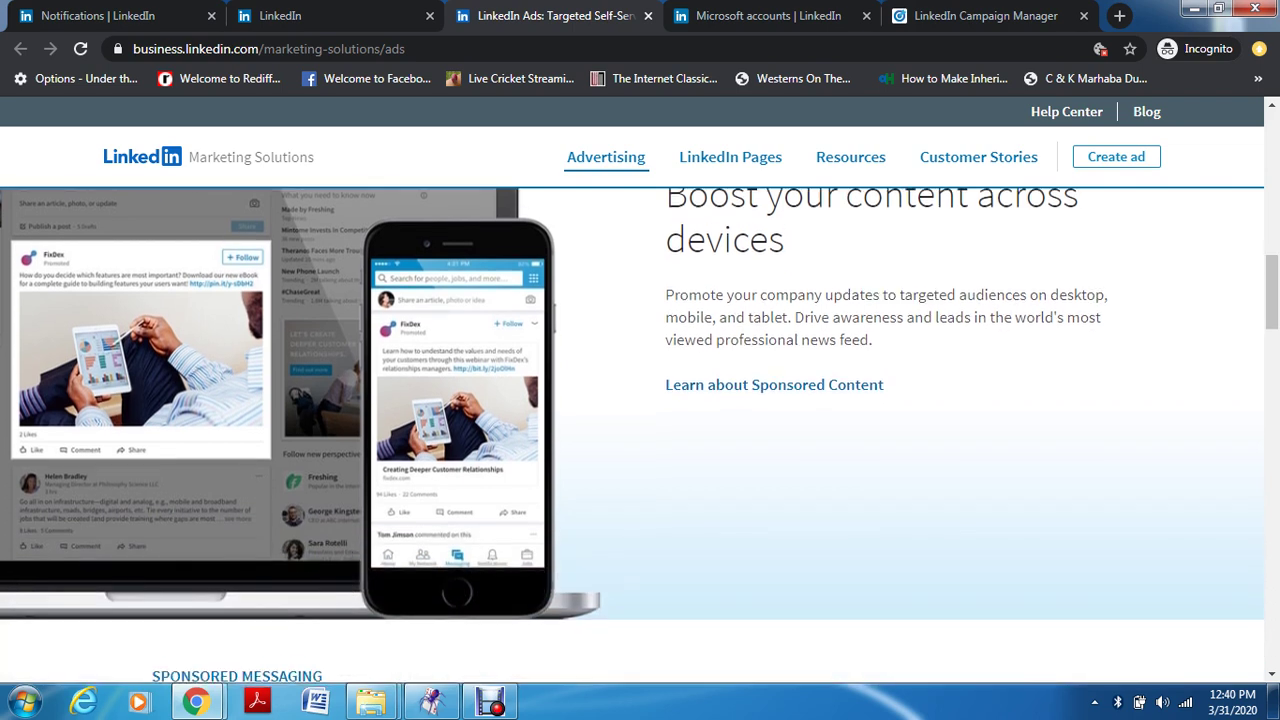
pyautogui.scroll(-3, 640, 436)
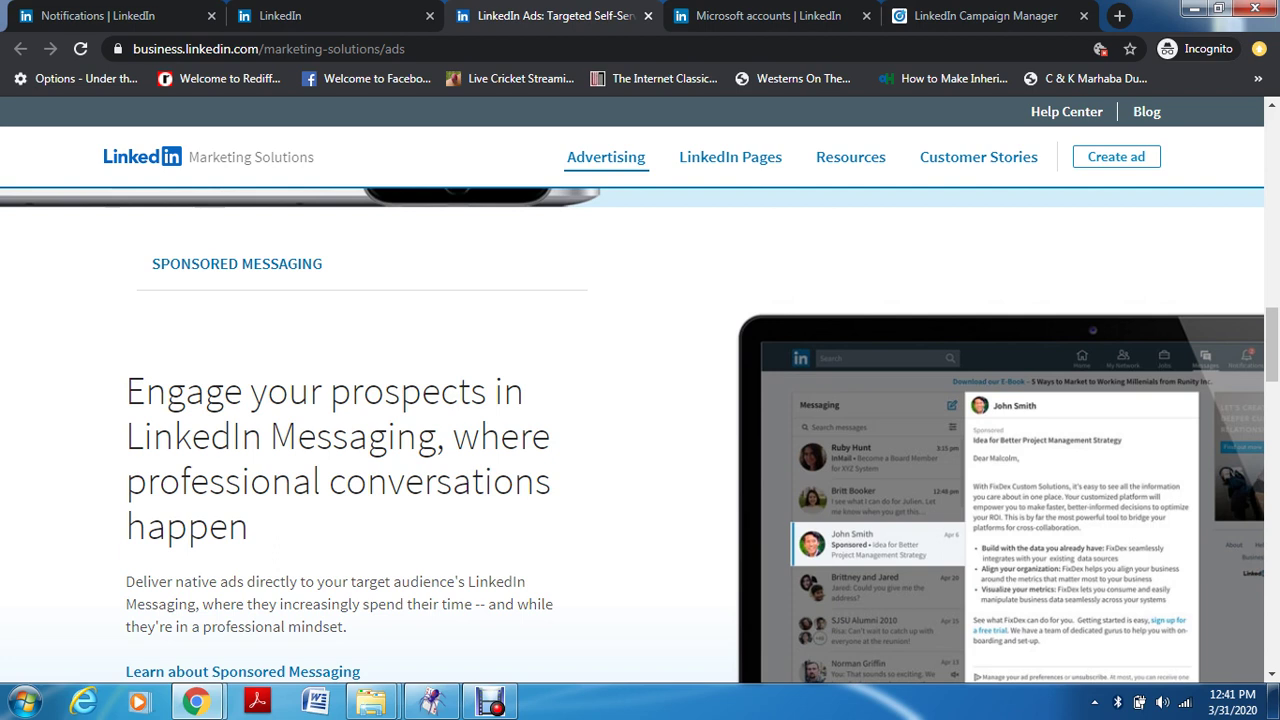
pyautogui.scroll(-2, 640, 436)
pyautogui.scroll(-4, 640, 436)
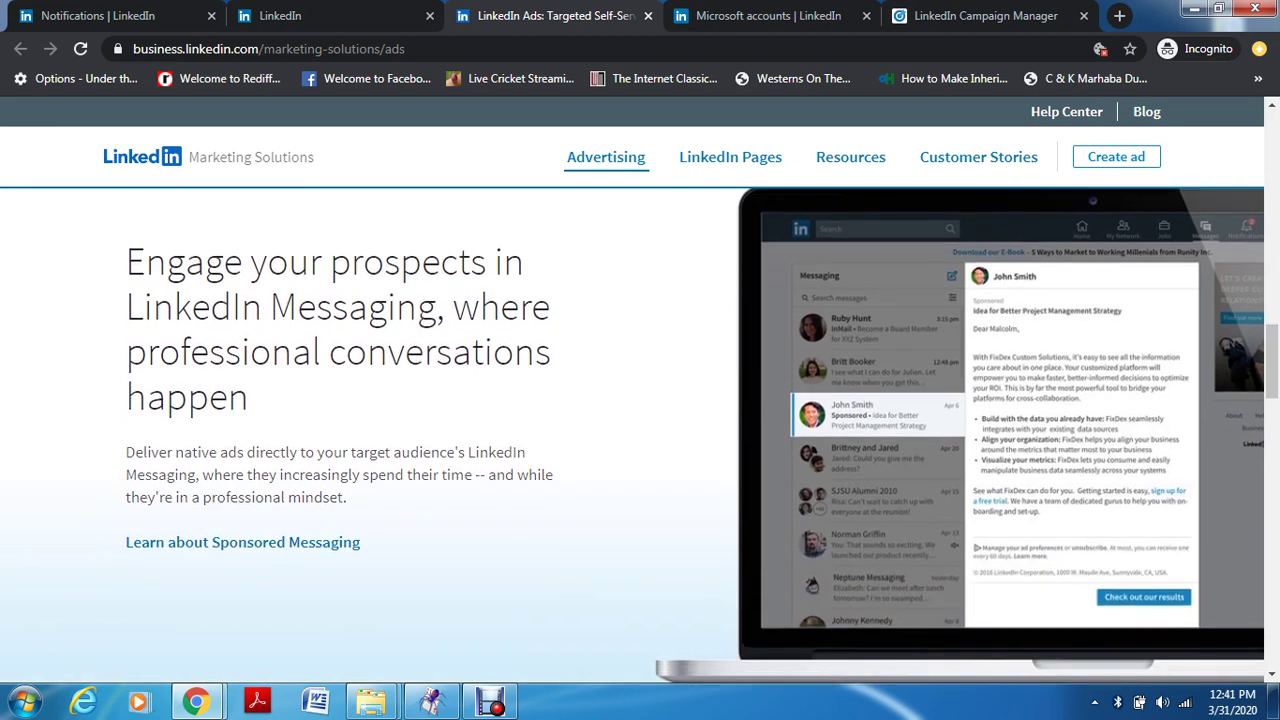
pyautogui.scroll(-2, 640, 436)
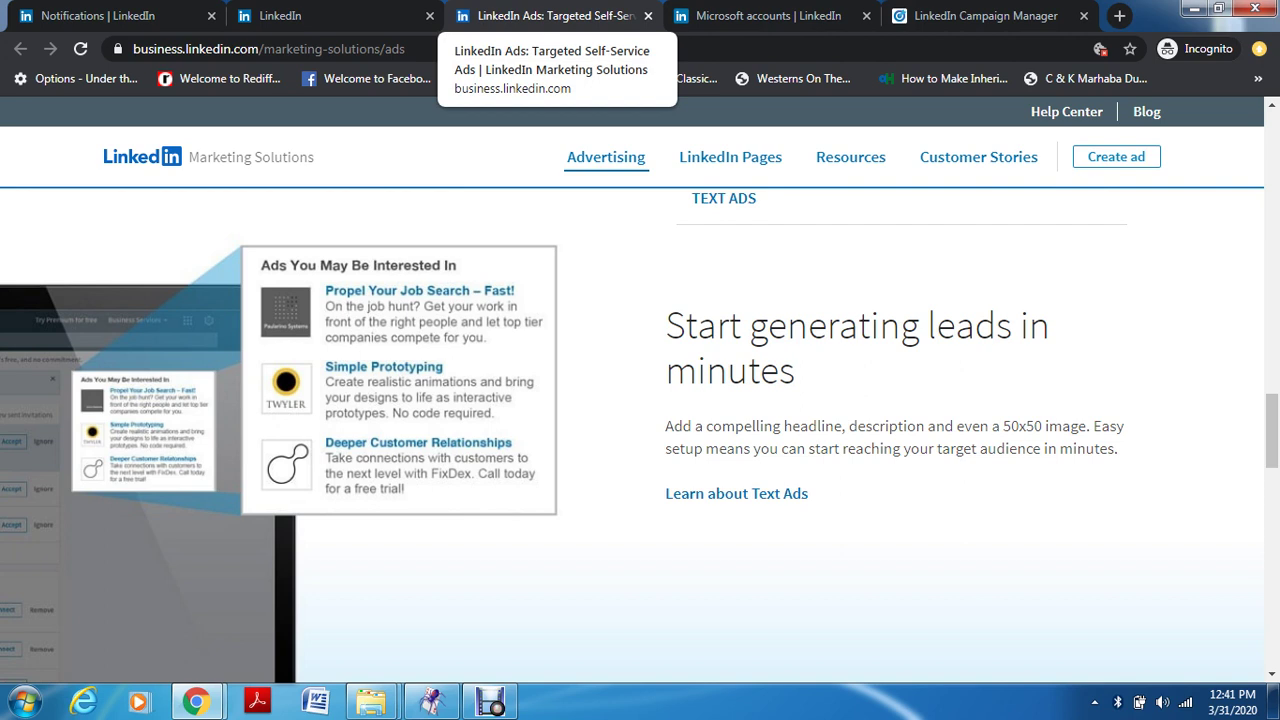
# - Start creating an ad from the advertising page and open the new account form in Campaign Manager
pyautogui.moveTo(730, 157)
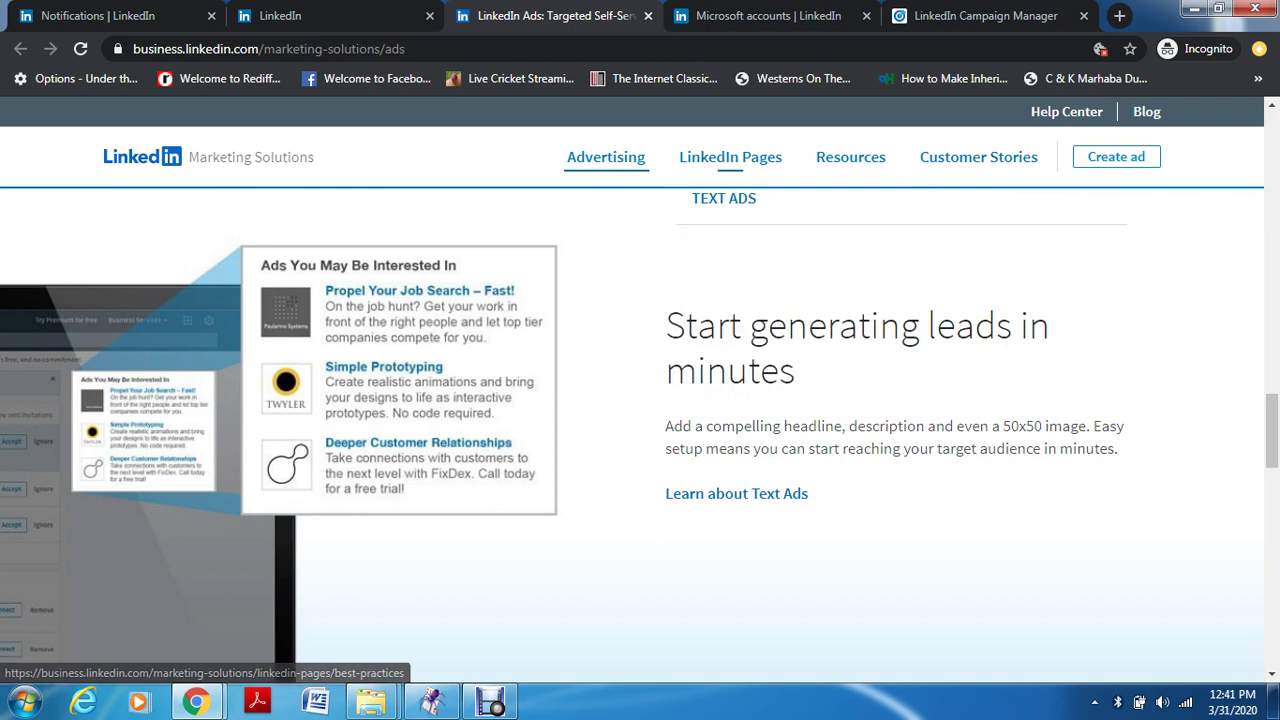
pyautogui.click(1116, 157)
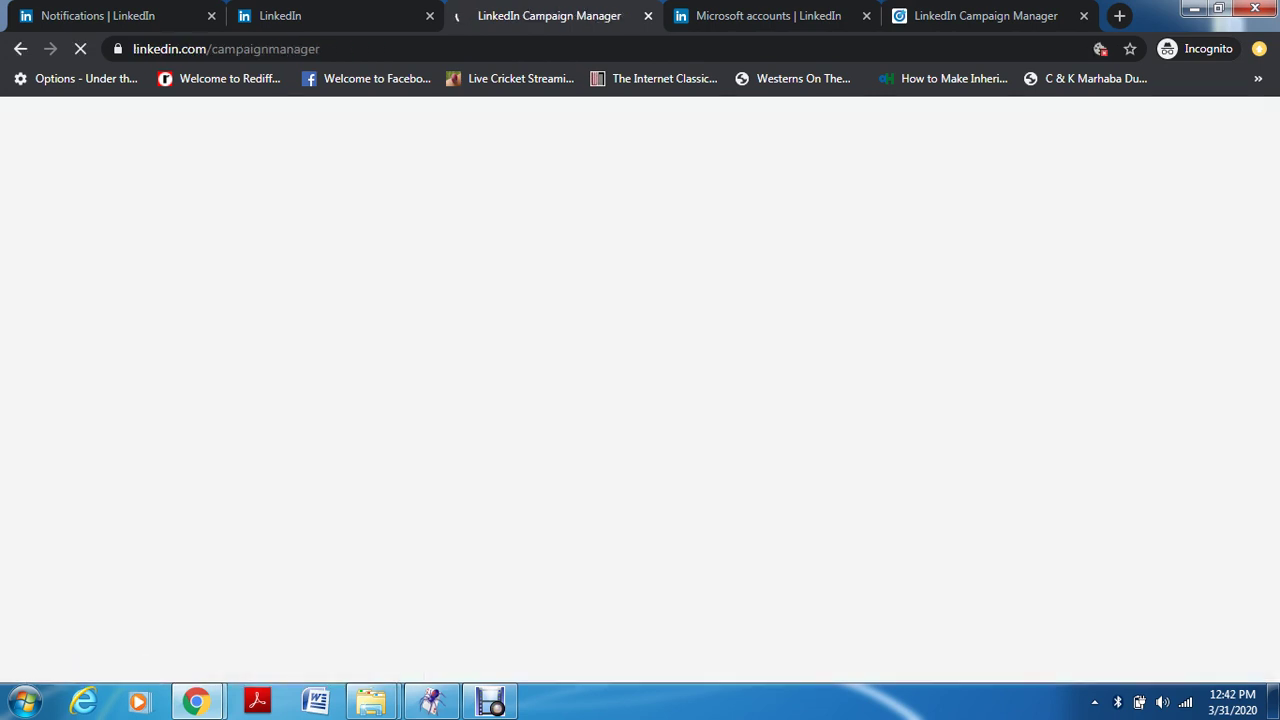
pyautogui.click(490, 702)
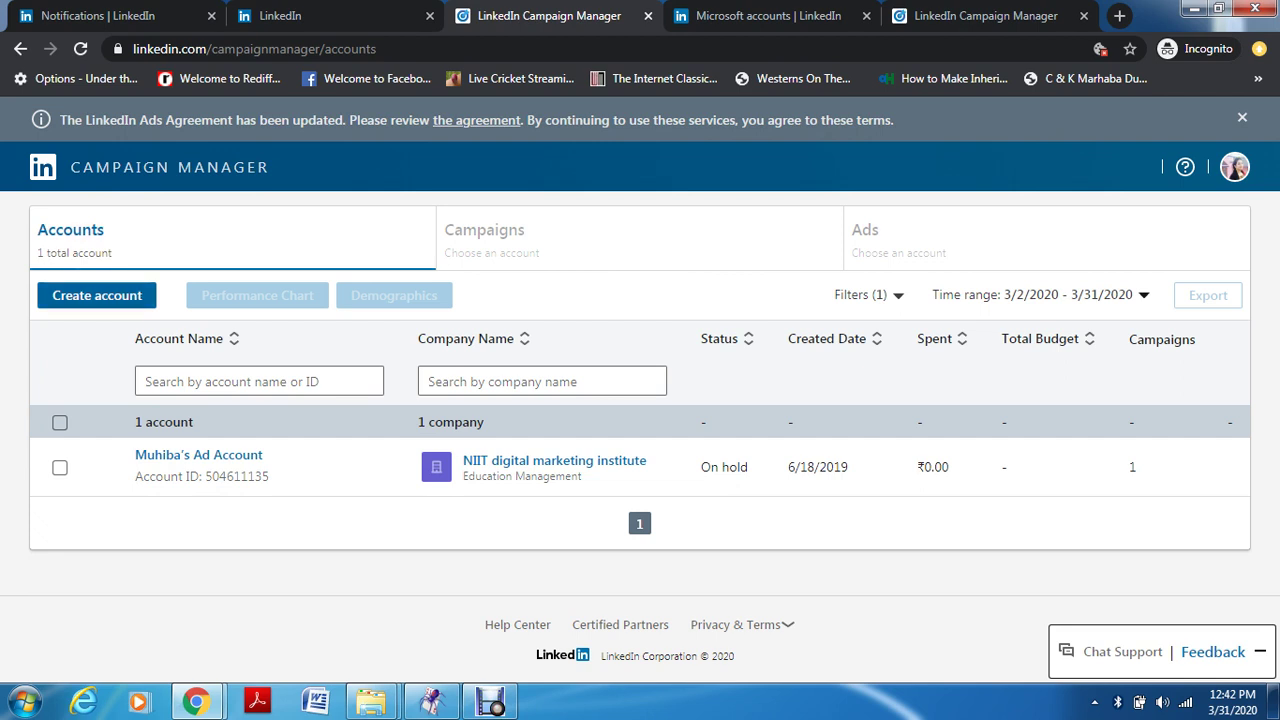
pyautogui.click(97, 295)
pyautogui.click(97, 295)
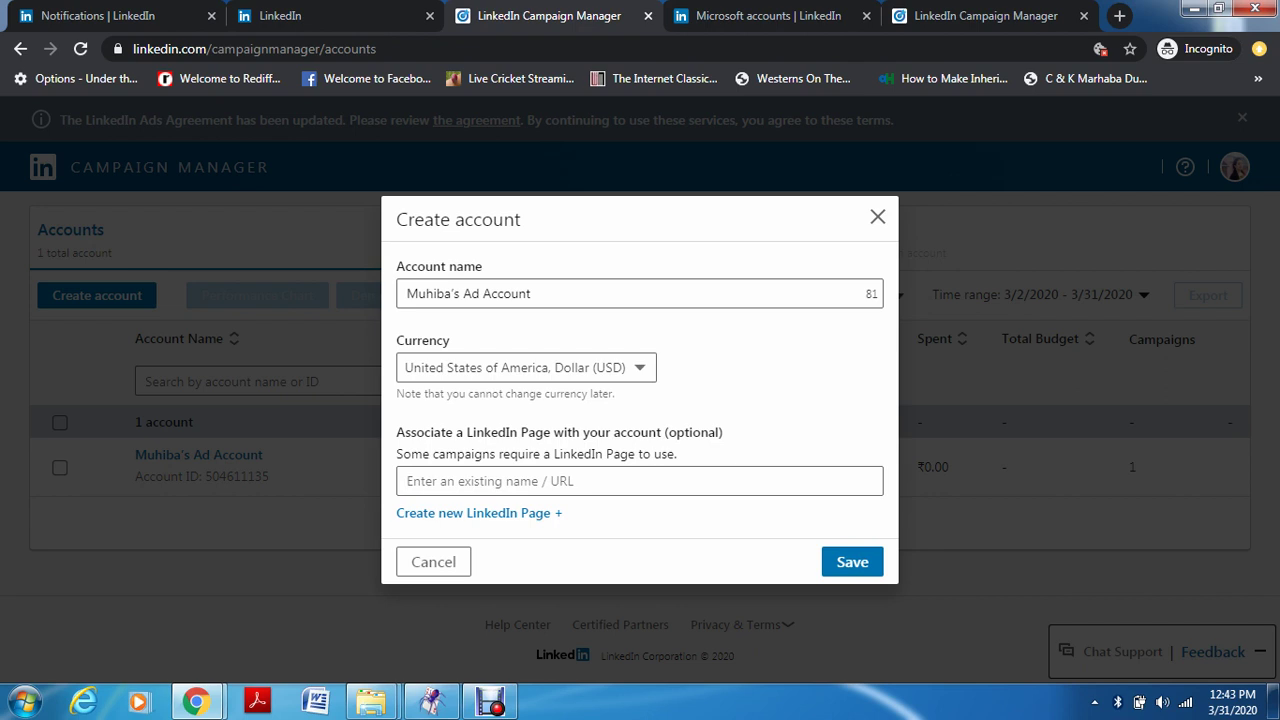
# - Set the new ad account's currency to India, Rupee (INR) and save the account
pyautogui.click(450, 293)
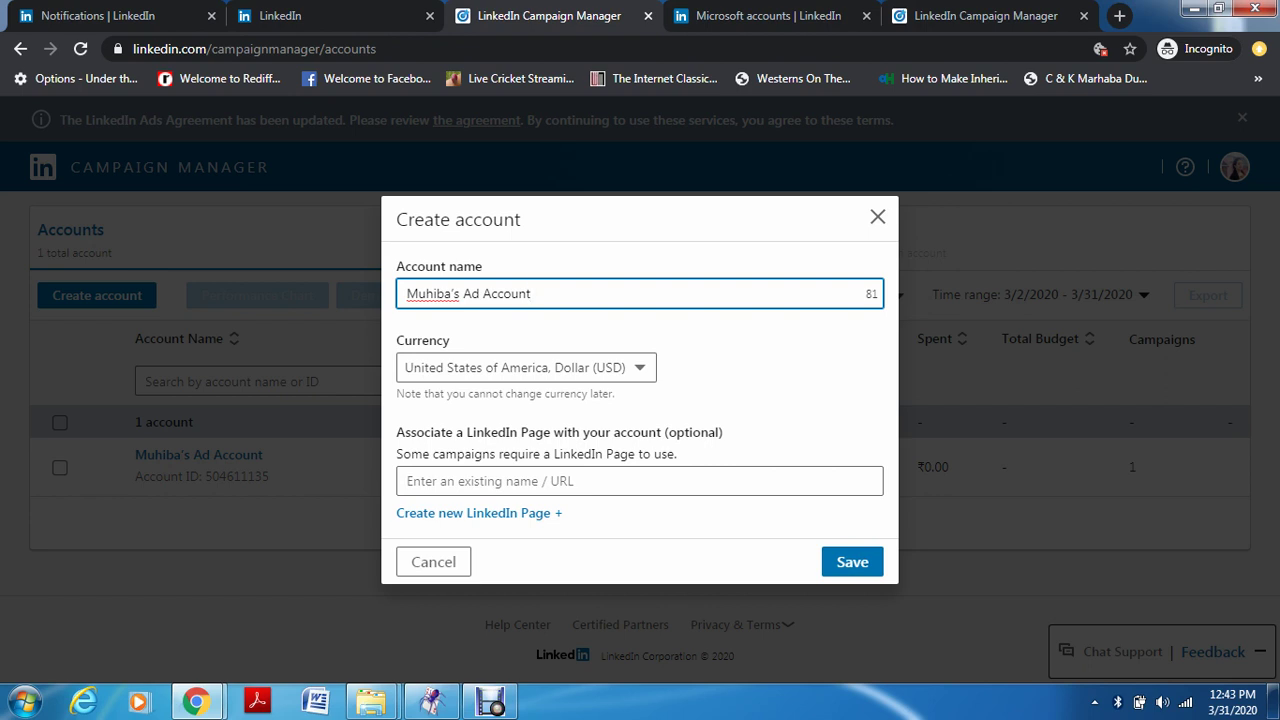
pyautogui.press('Tab')
pyautogui.hotkey('alt', 'Down')
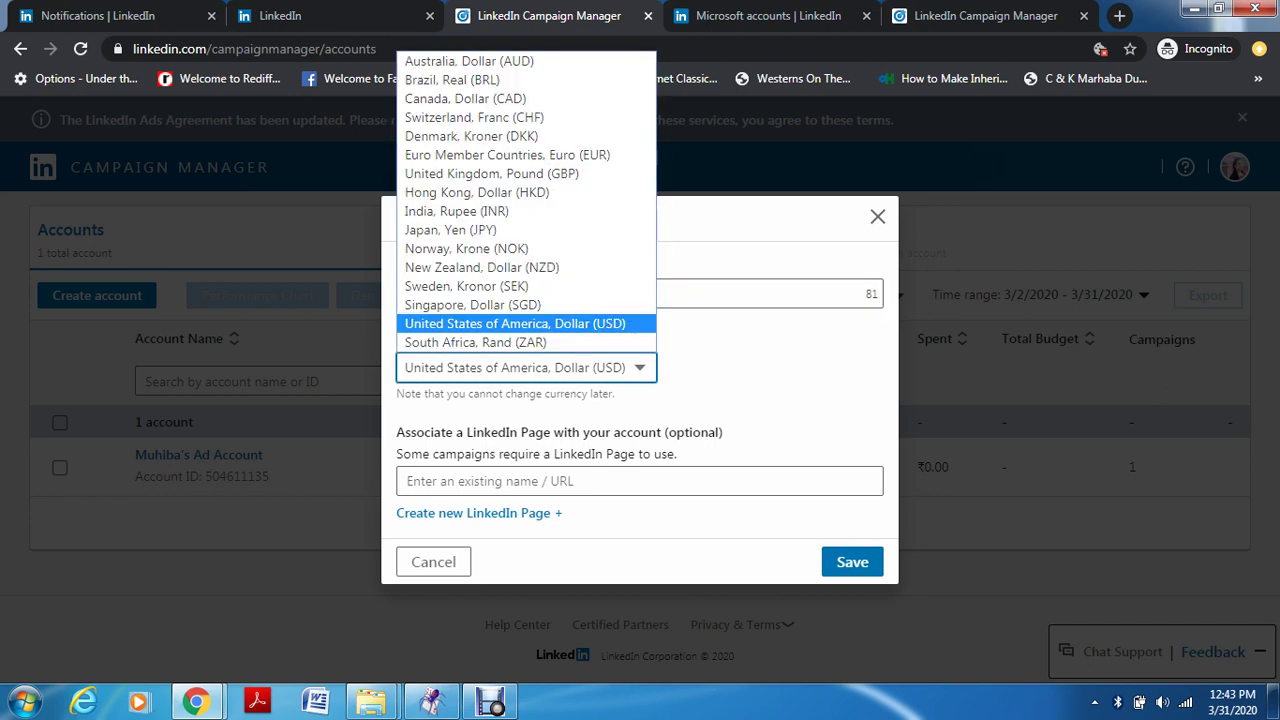
pyautogui.press('Up')
pyautogui.press('Up')
pyautogui.press('Up')
pyautogui.press('Up')
pyautogui.press('Up')
pyautogui.press('Up')
pyautogui.press('Return')
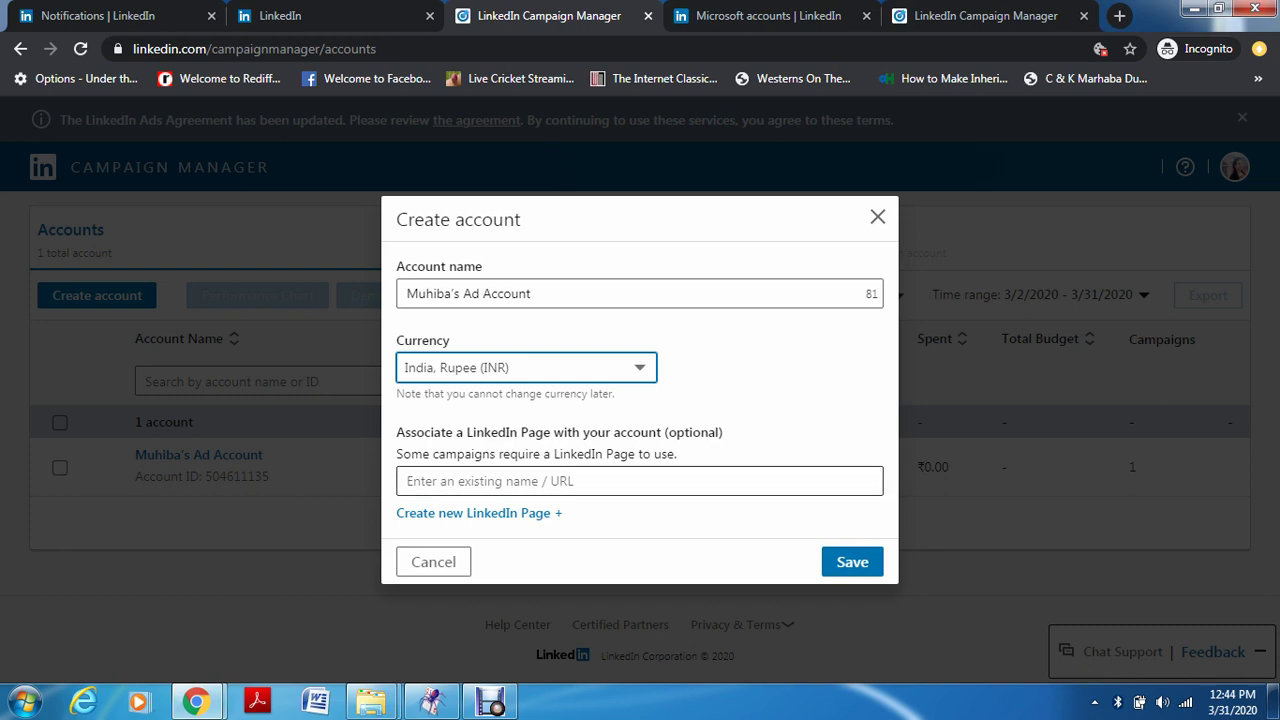
pyautogui.click(852, 561)
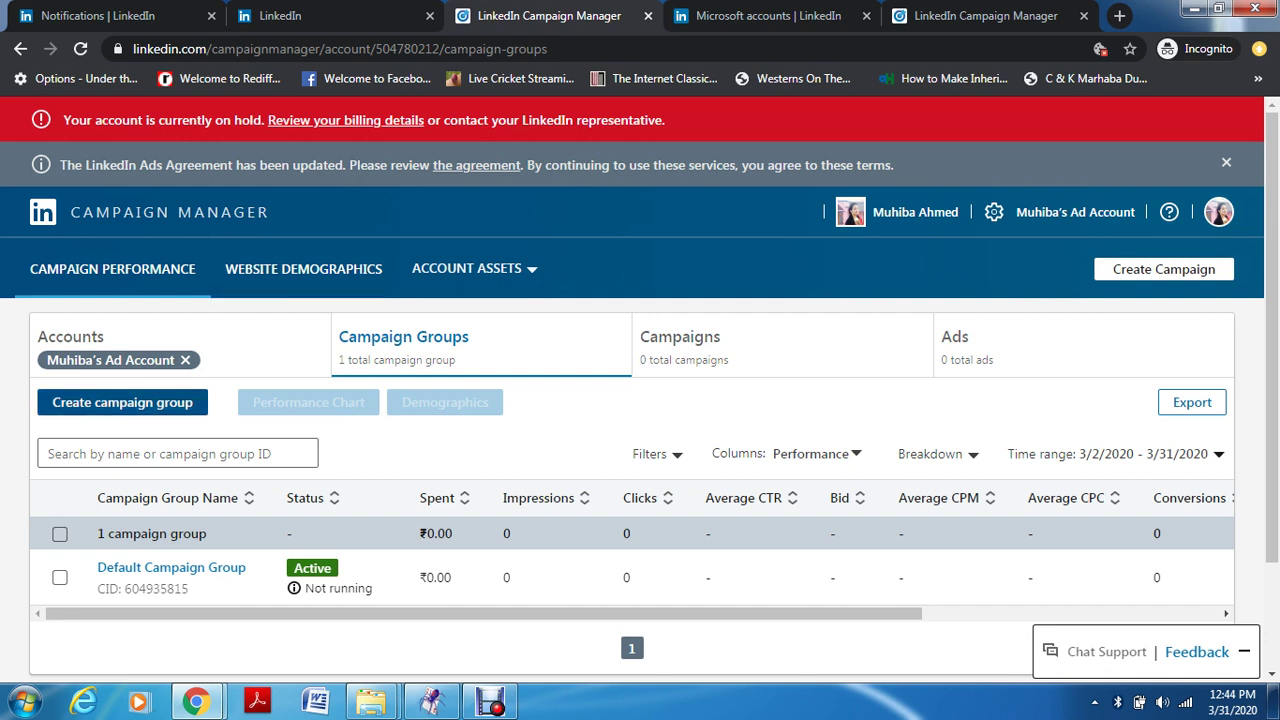
# - Start a campaign group named "jobs for microsoft" with a total budget of 10000 INR
pyautogui.click(122, 402)
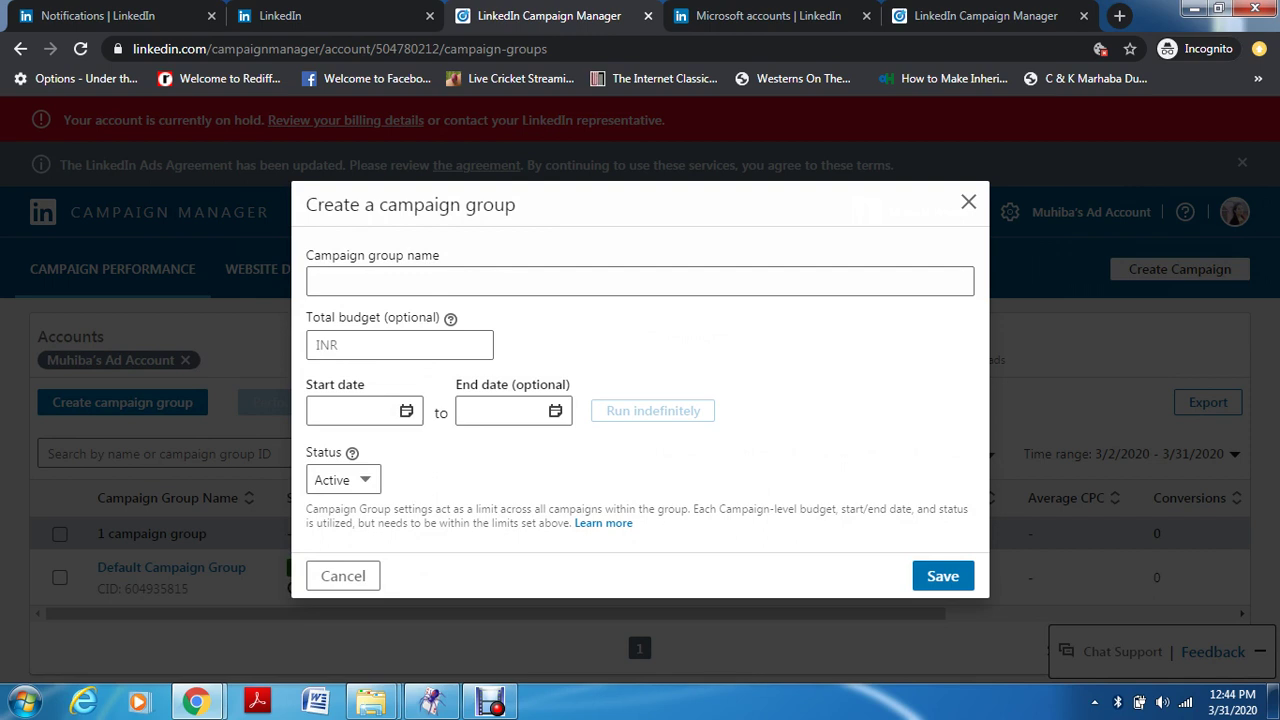
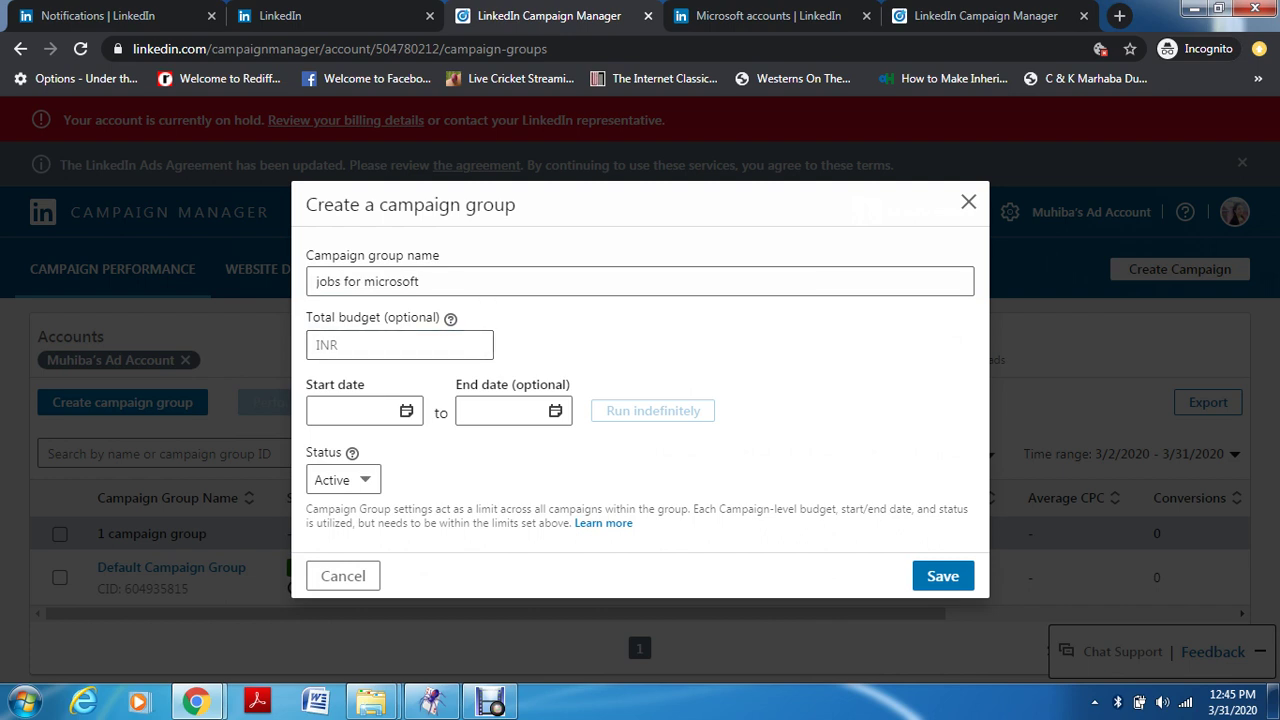
pyautogui.click(400, 344)
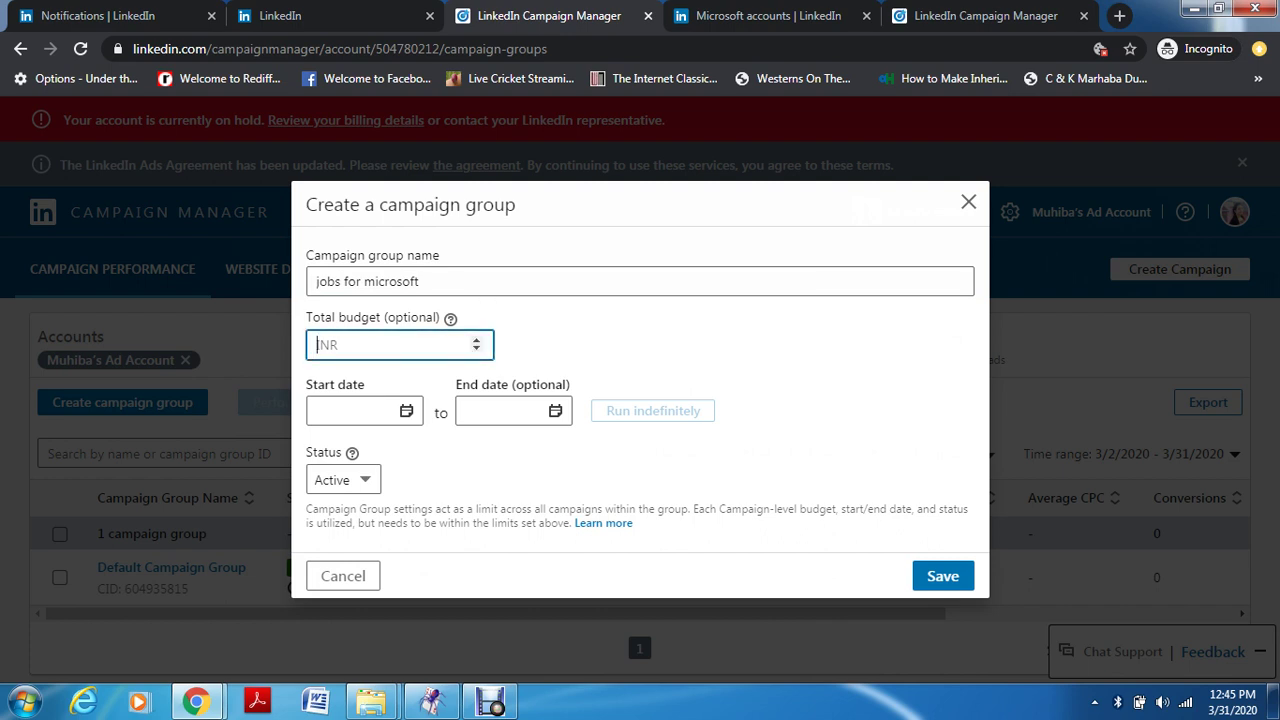
pyautogui.write('10000')
# - Set the campaign group's start date to 4/5/2020
pyautogui.click(350, 411)
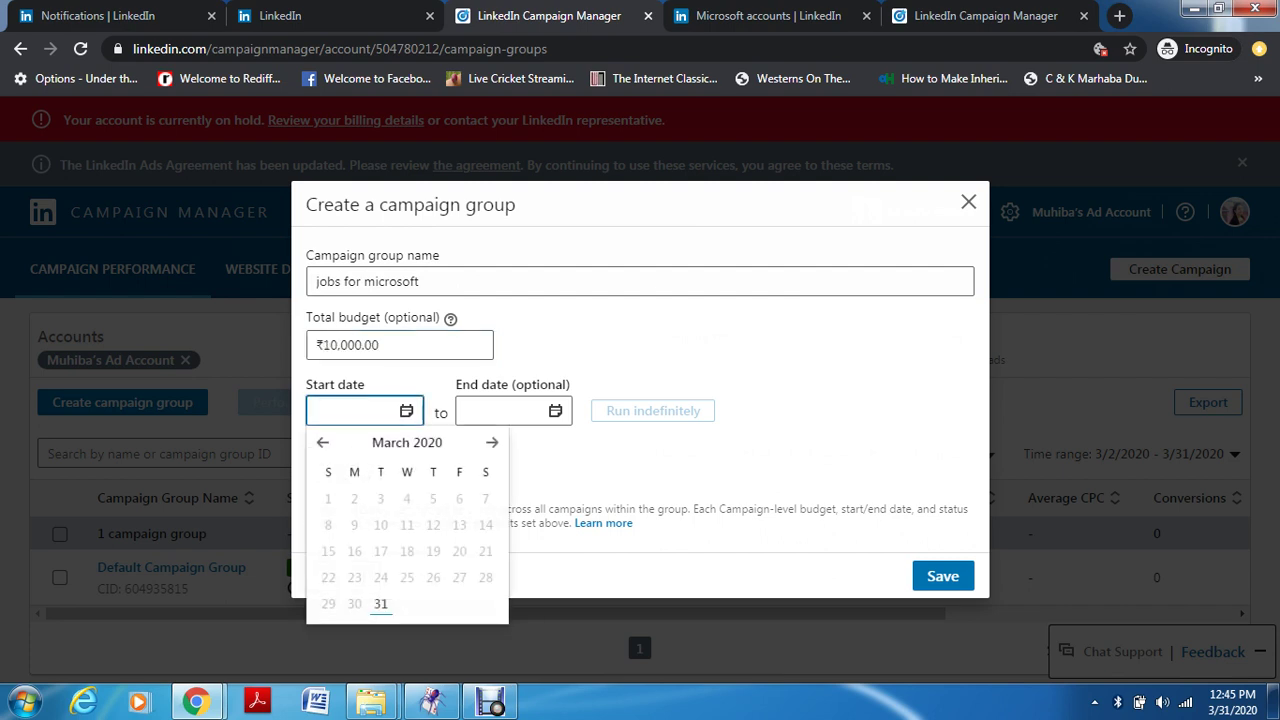
pyautogui.click(492, 442)
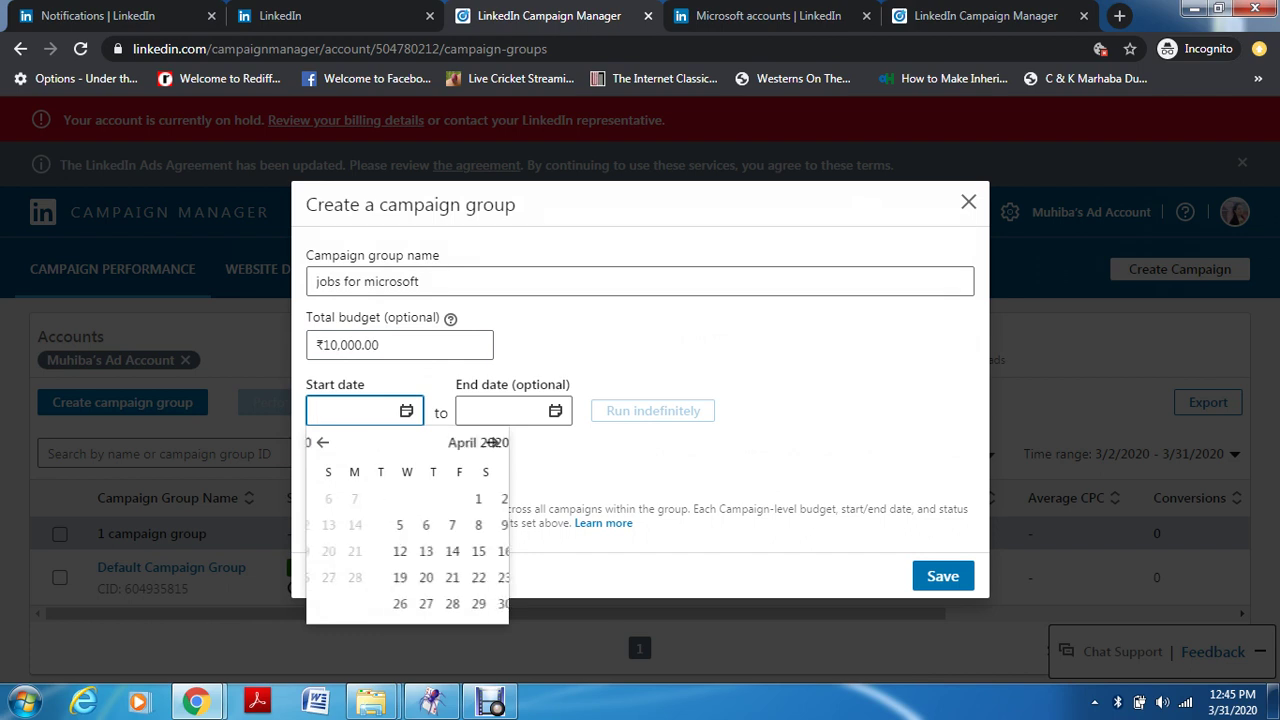
pyautogui.write('4/7/2020')
pyautogui.press('Left')
pyautogui.press('Left')
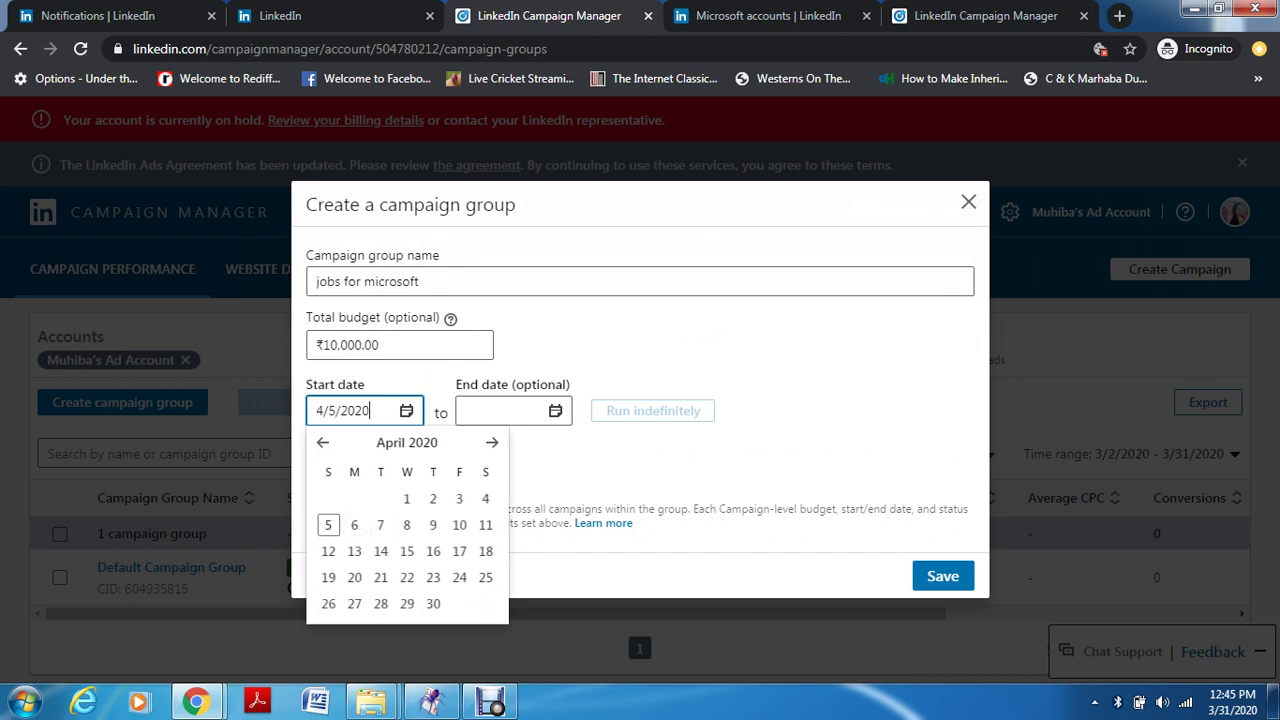
pyautogui.press('Return')
pyautogui.press('Tab')
# - Try an end date of 4/10/2020 for the campaign group, and switch the group to run indefinitely
pyautogui.click(641, 442)
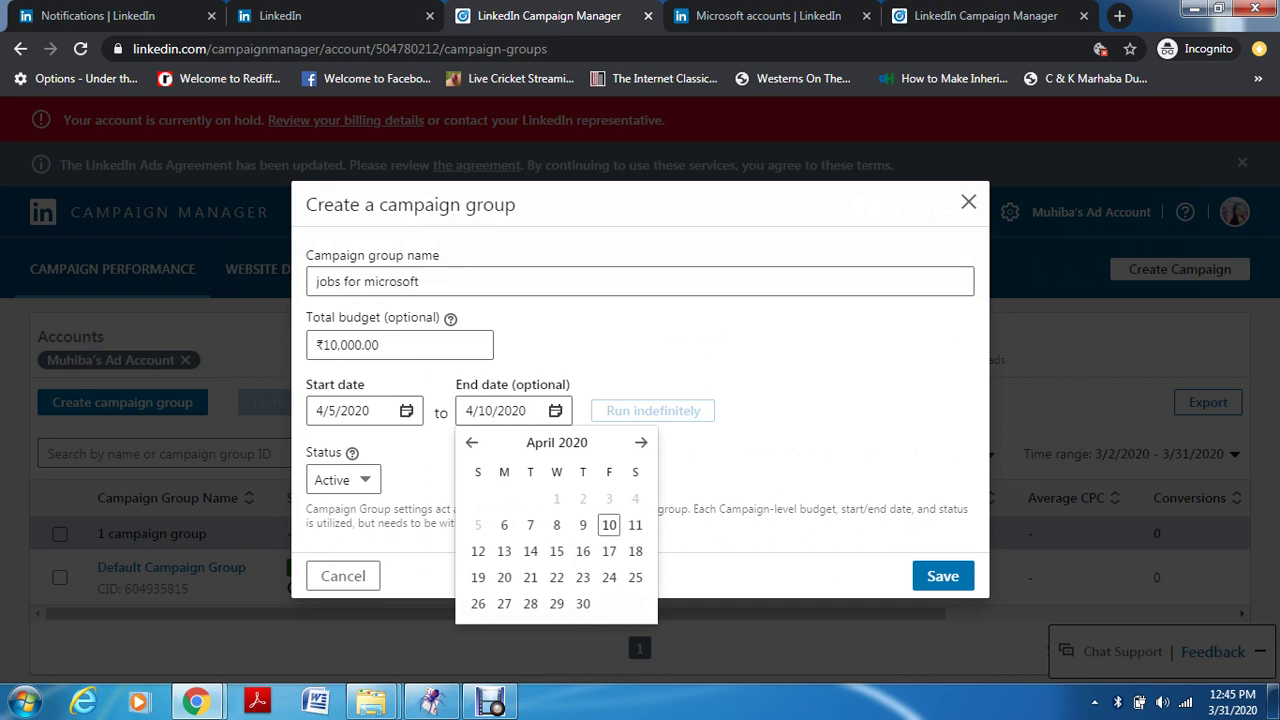
pyautogui.click(609, 525)
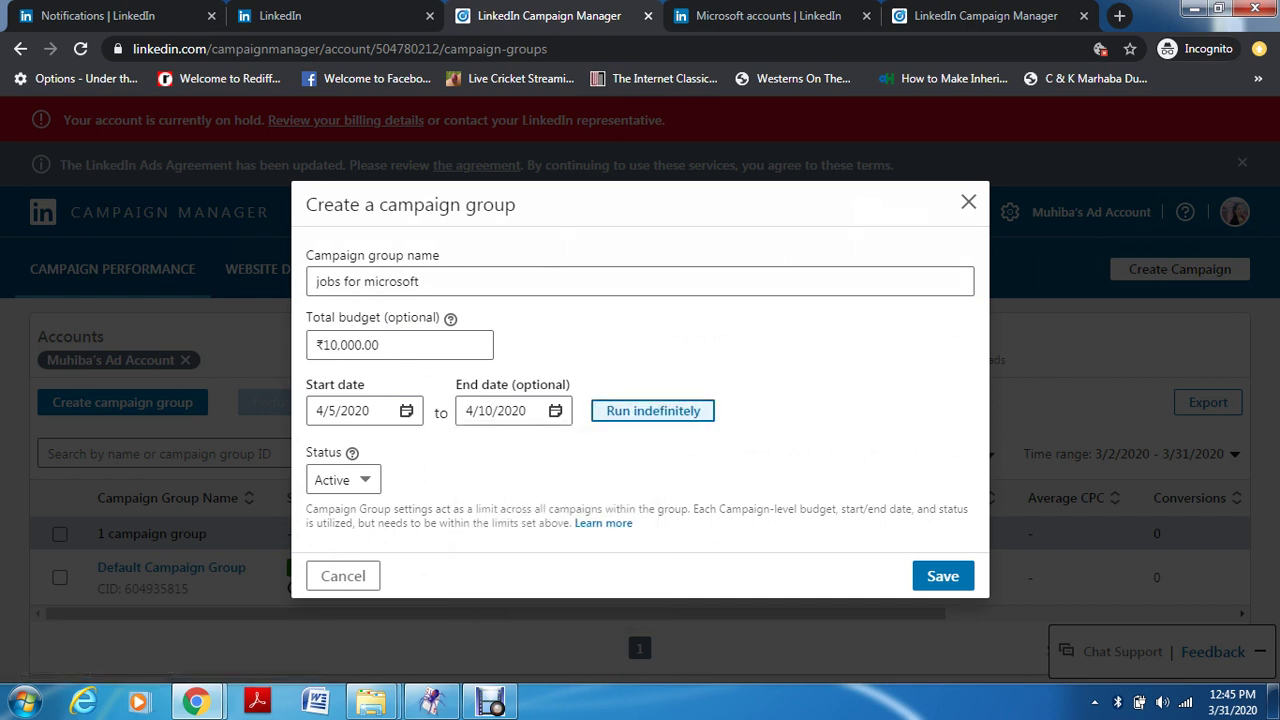
pyautogui.click(652, 410)
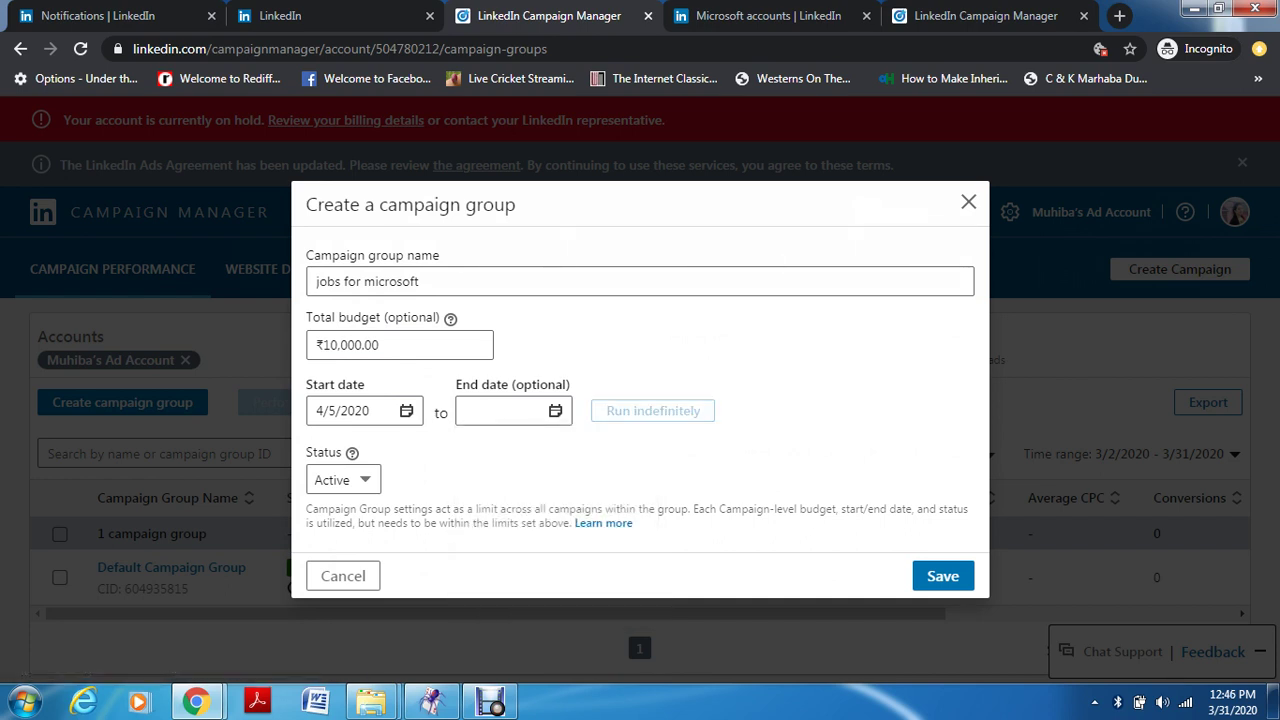
# - Set the campaign group's end date to 4/10/2020 in place of running indefinitely
pyautogui.click(500, 410)
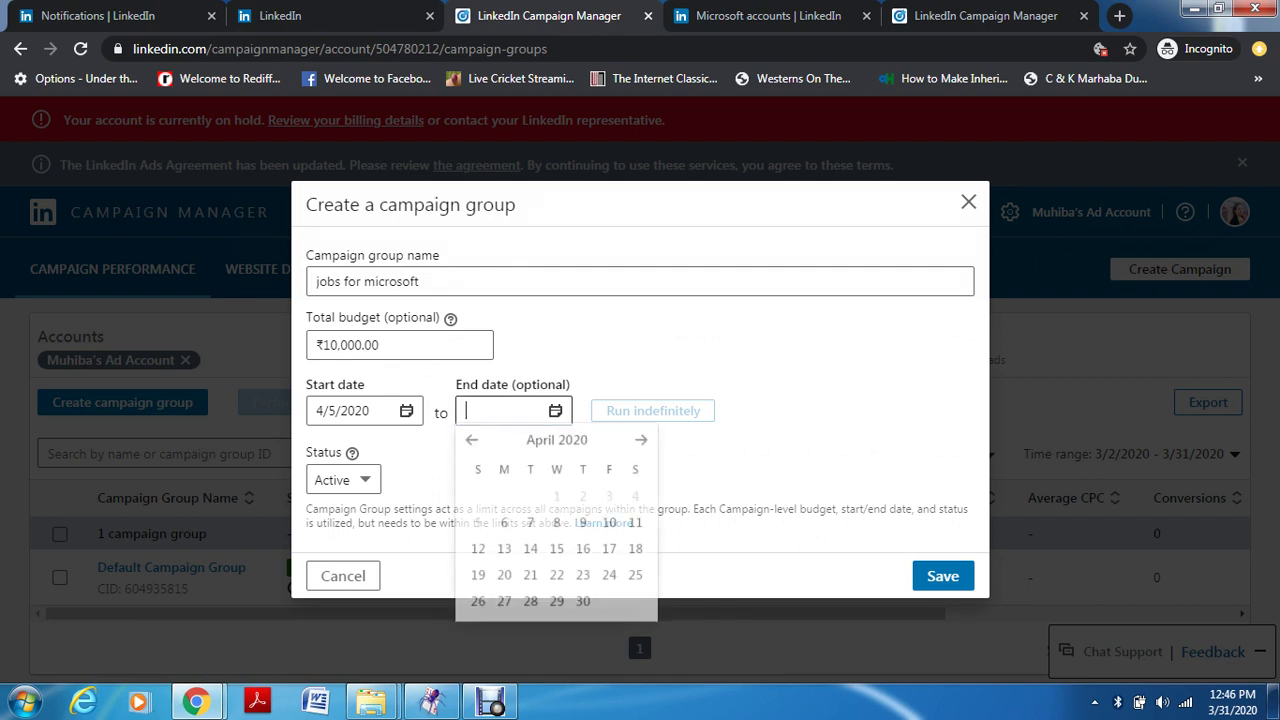
pyautogui.write('4/10/2020')
pyautogui.press('Escape')
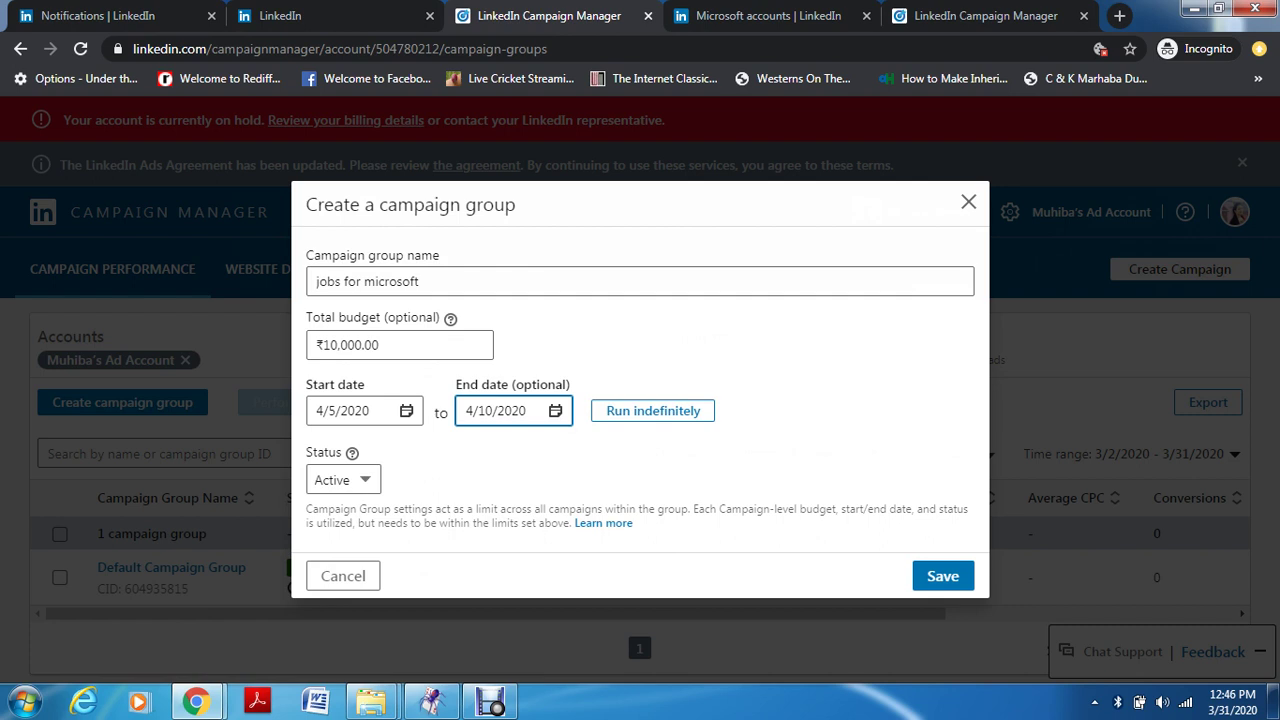
# - Keep the campaign group's status as Active and save the new campaign group
pyautogui.press('Tab')
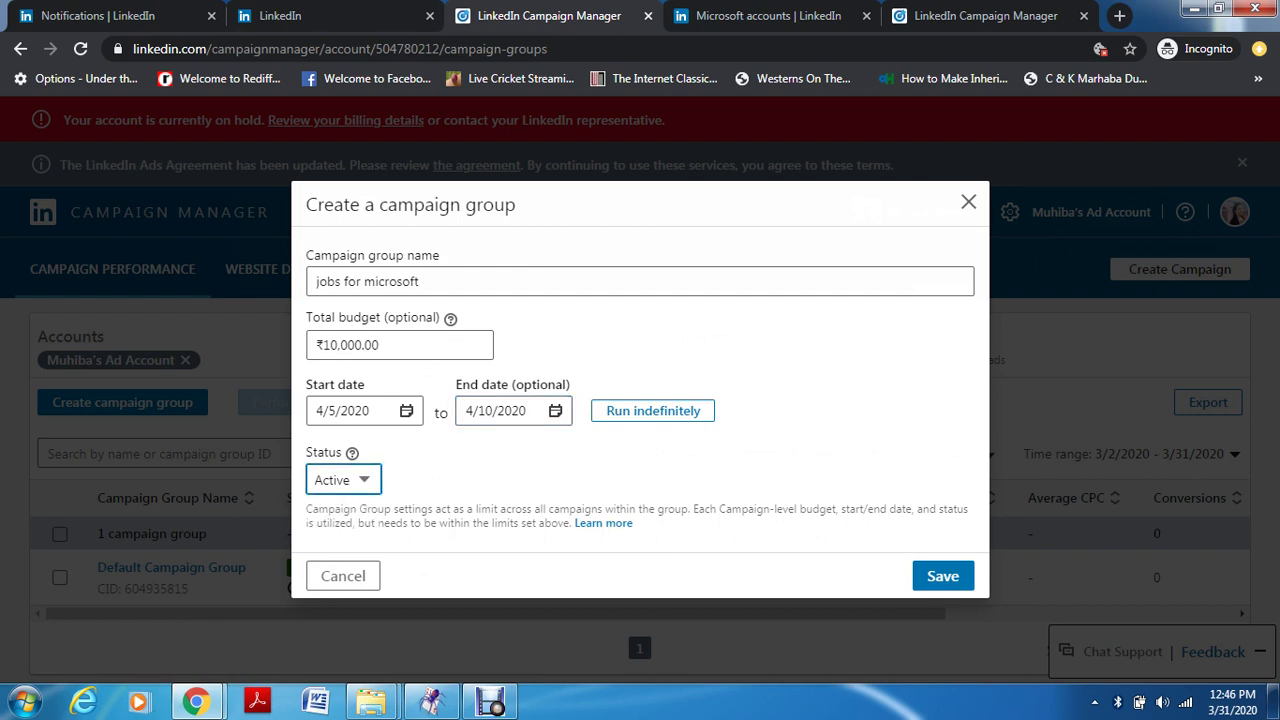
pyautogui.press('space')
pyautogui.press('Return')
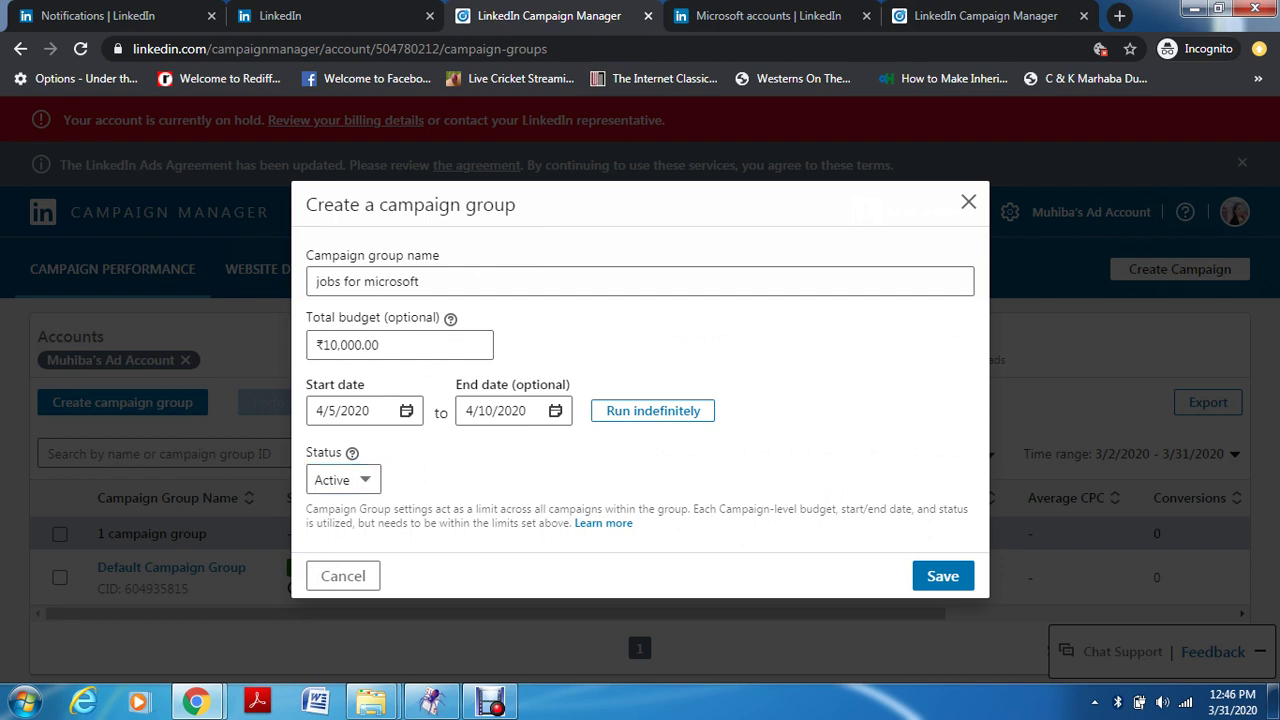
pyautogui.press('Return')
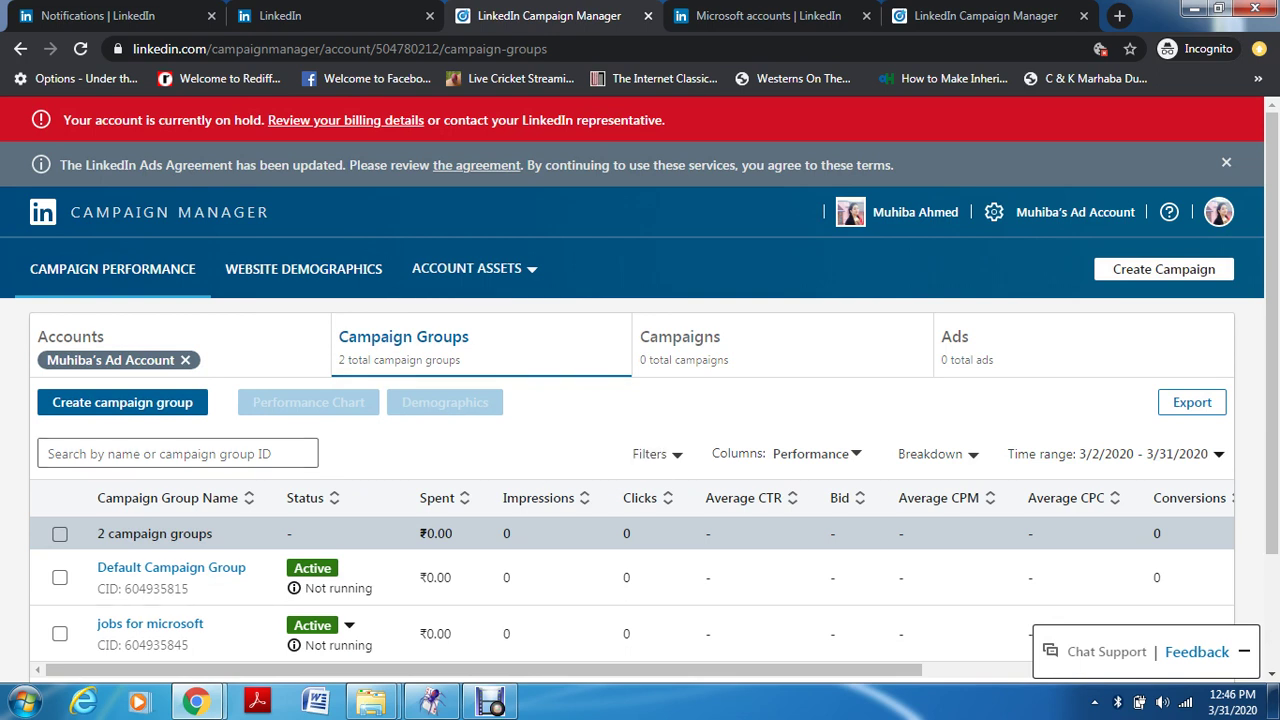
# - Reopen the "jobs for microsoft" campaign group for editing, check its settings and save it
pyautogui.moveTo(150, 623)
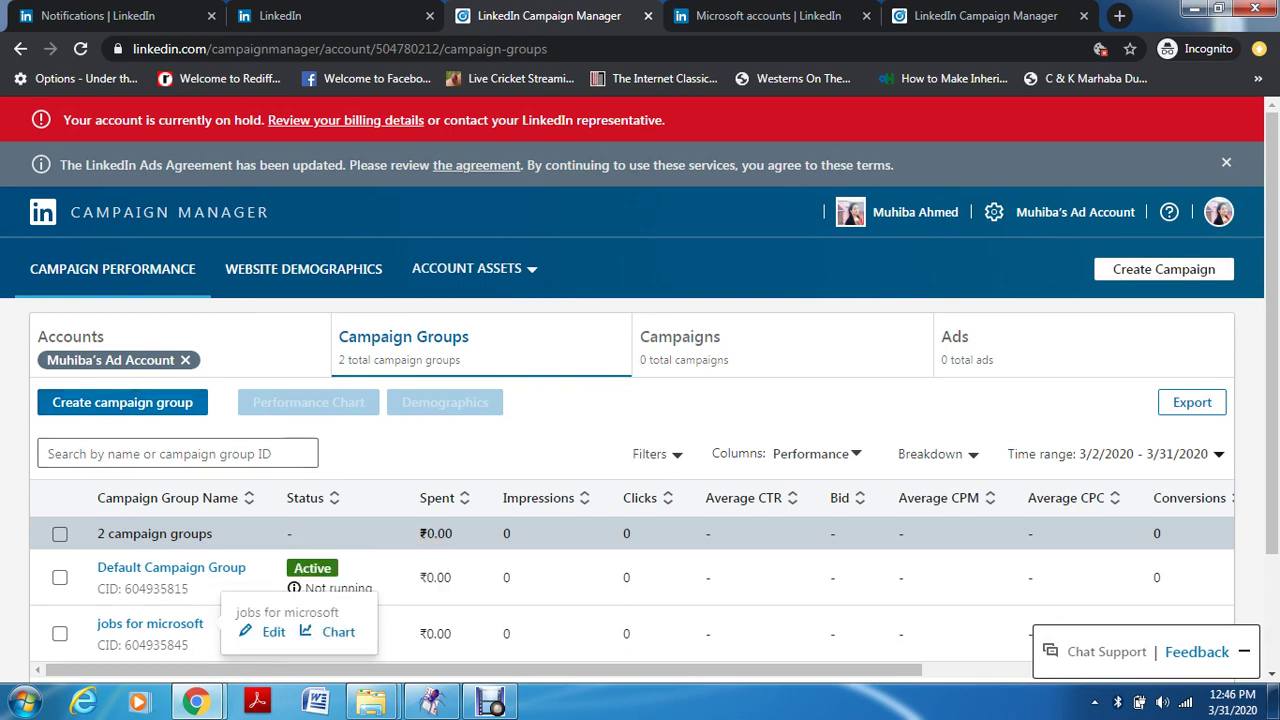
pyautogui.click(270, 632)
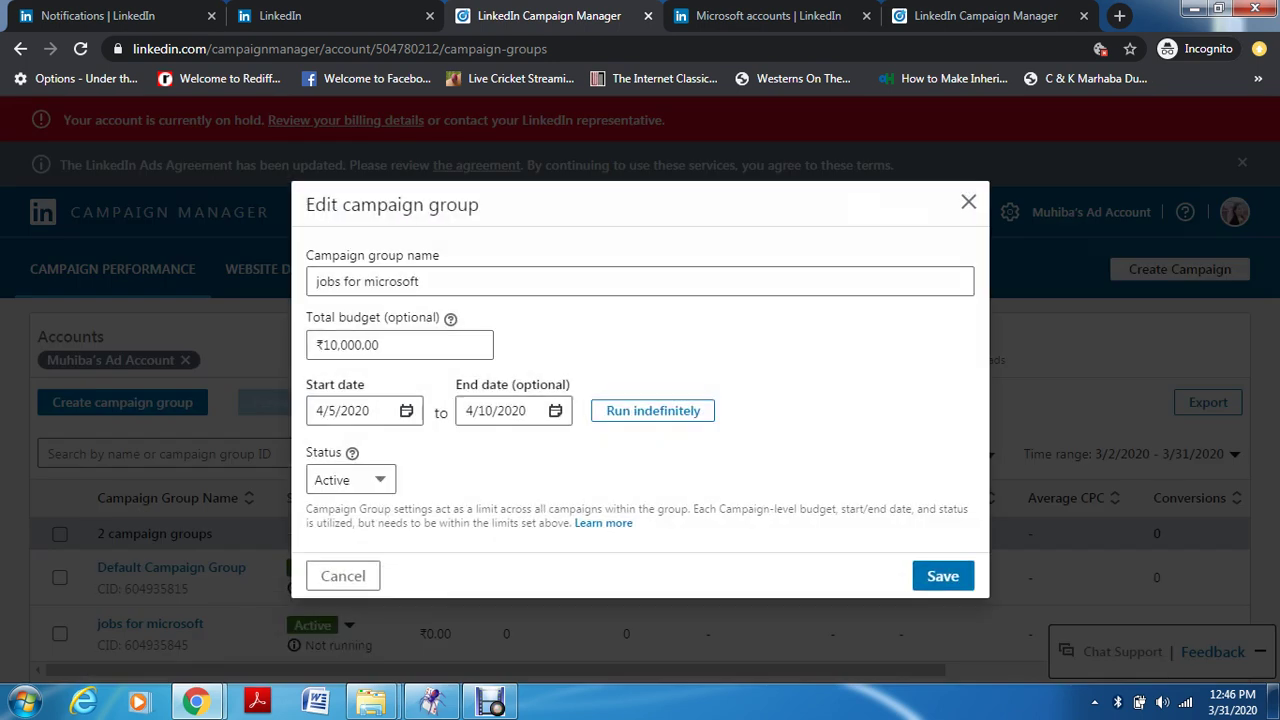
pyautogui.click(942, 576)
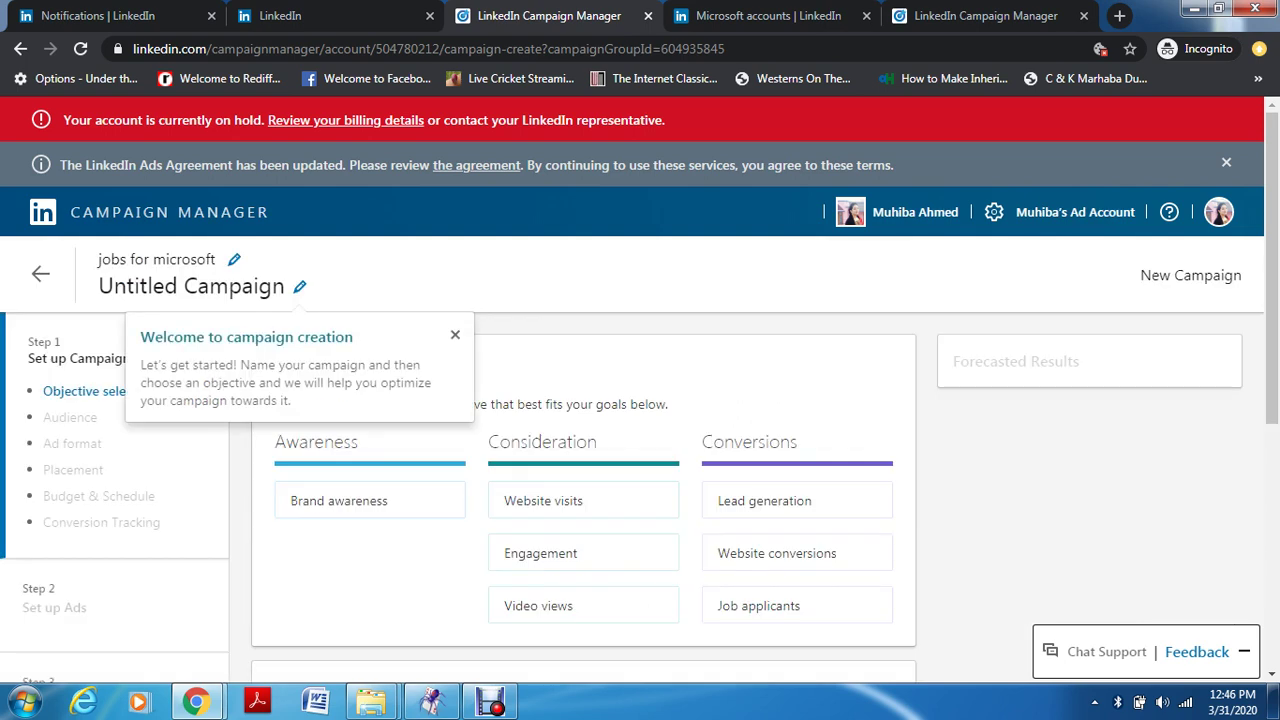
# - Dismiss the campaign creation welcome tip, compare the objective descriptions and choose Brand awareness as the campaign's objective
pyautogui.click(455, 334)
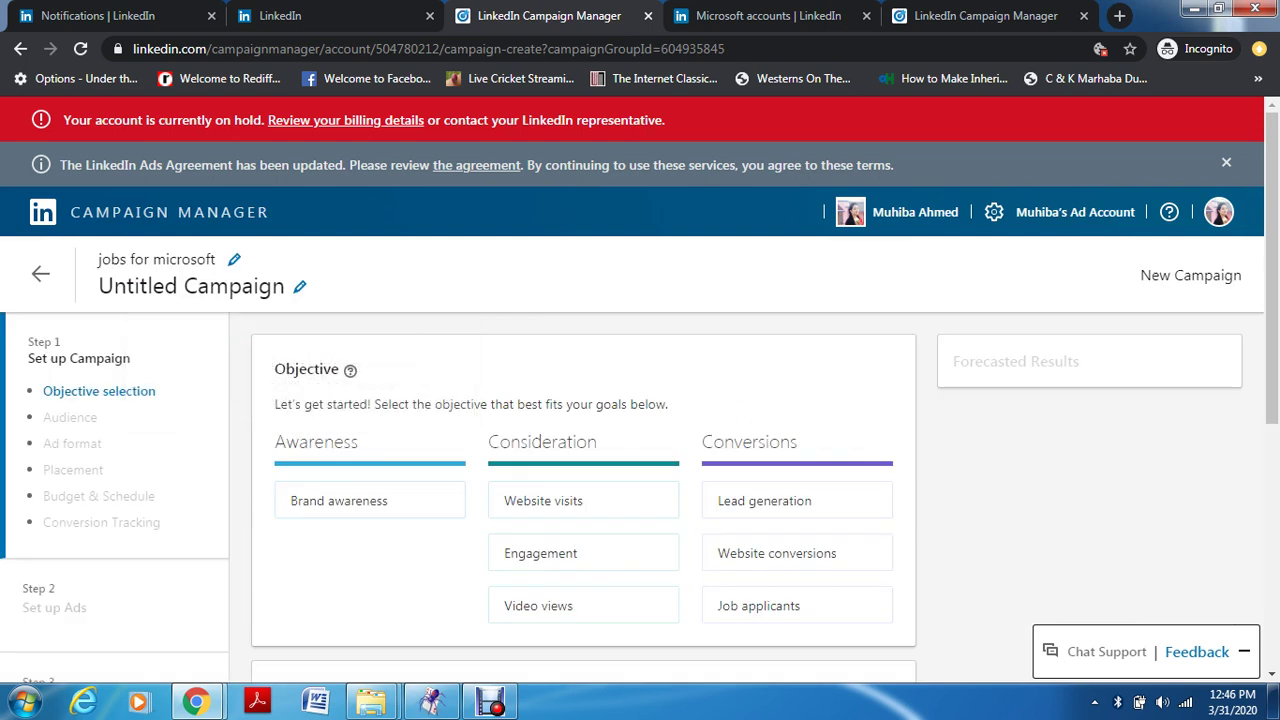
pyautogui.moveTo(370, 500)
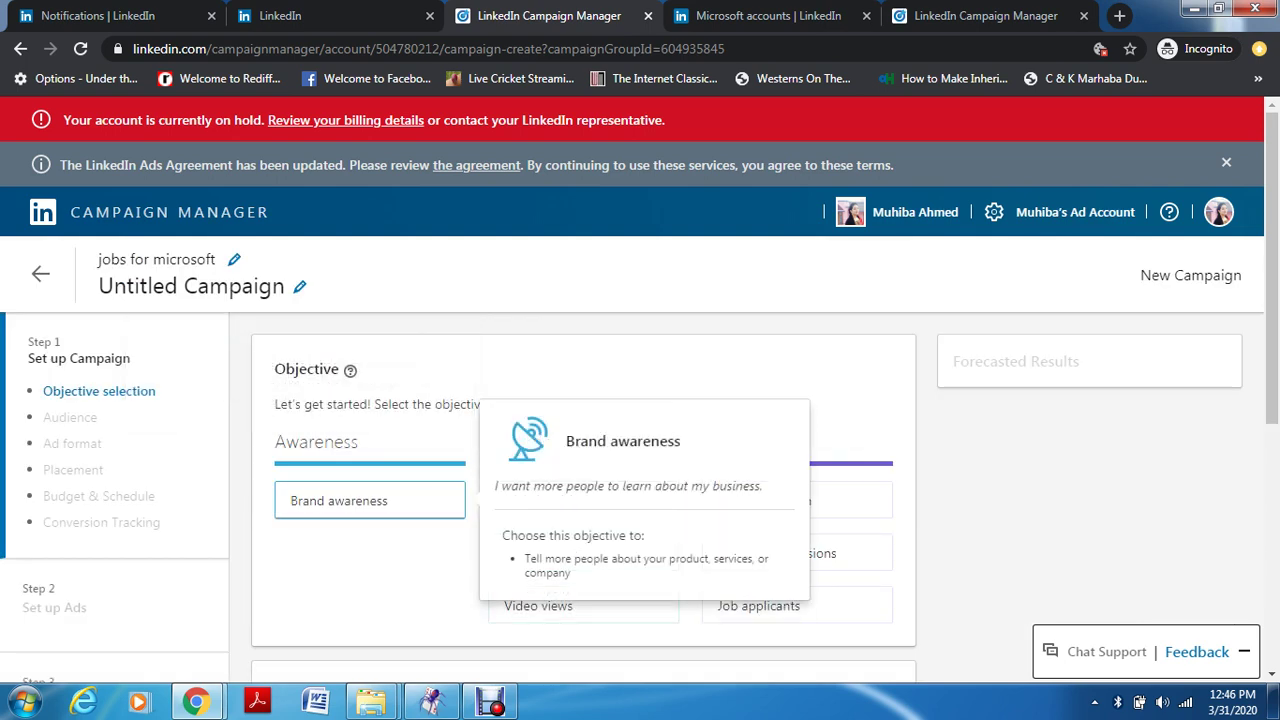
pyautogui.moveTo(583, 500)
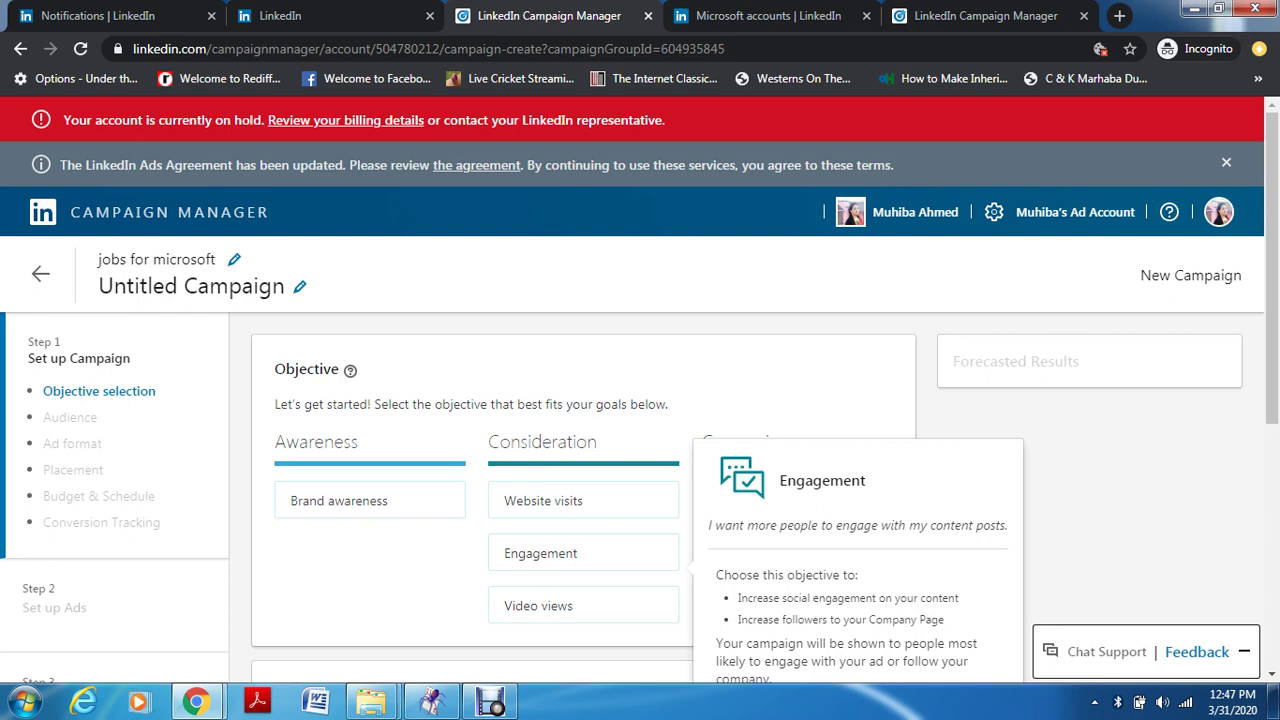
pyautogui.moveTo(583, 605)
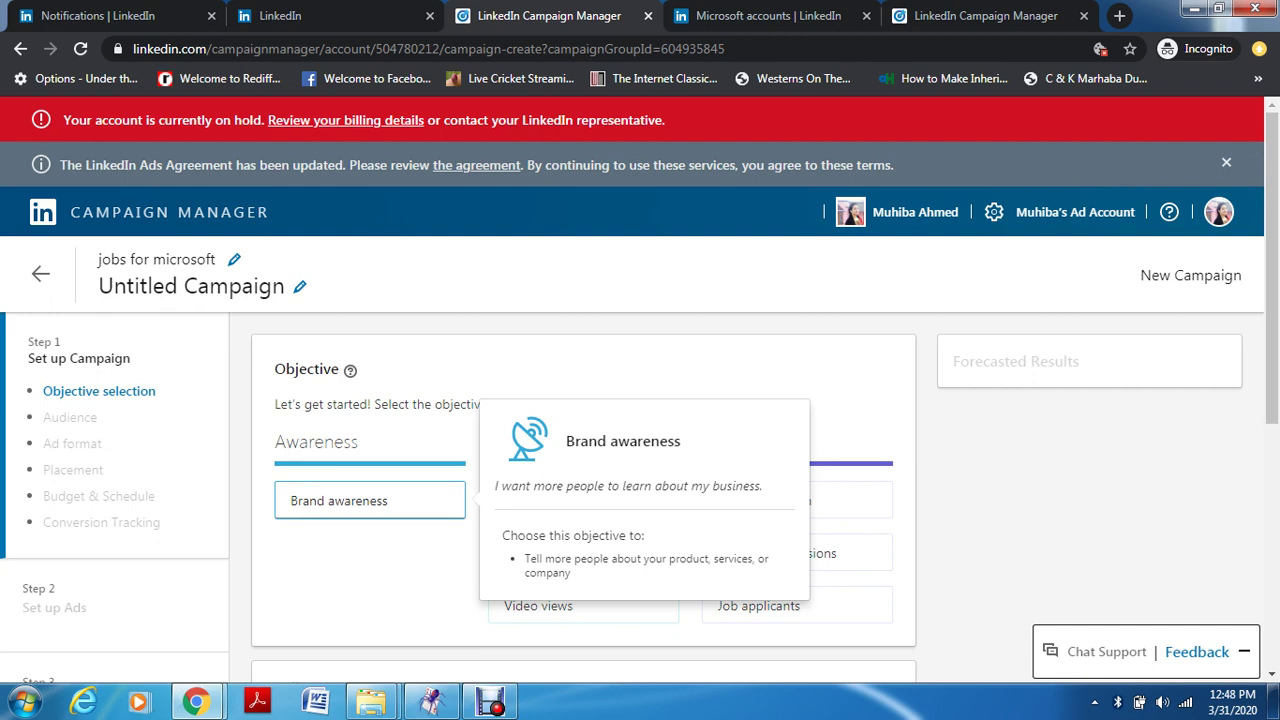
pyautogui.click(370, 500)
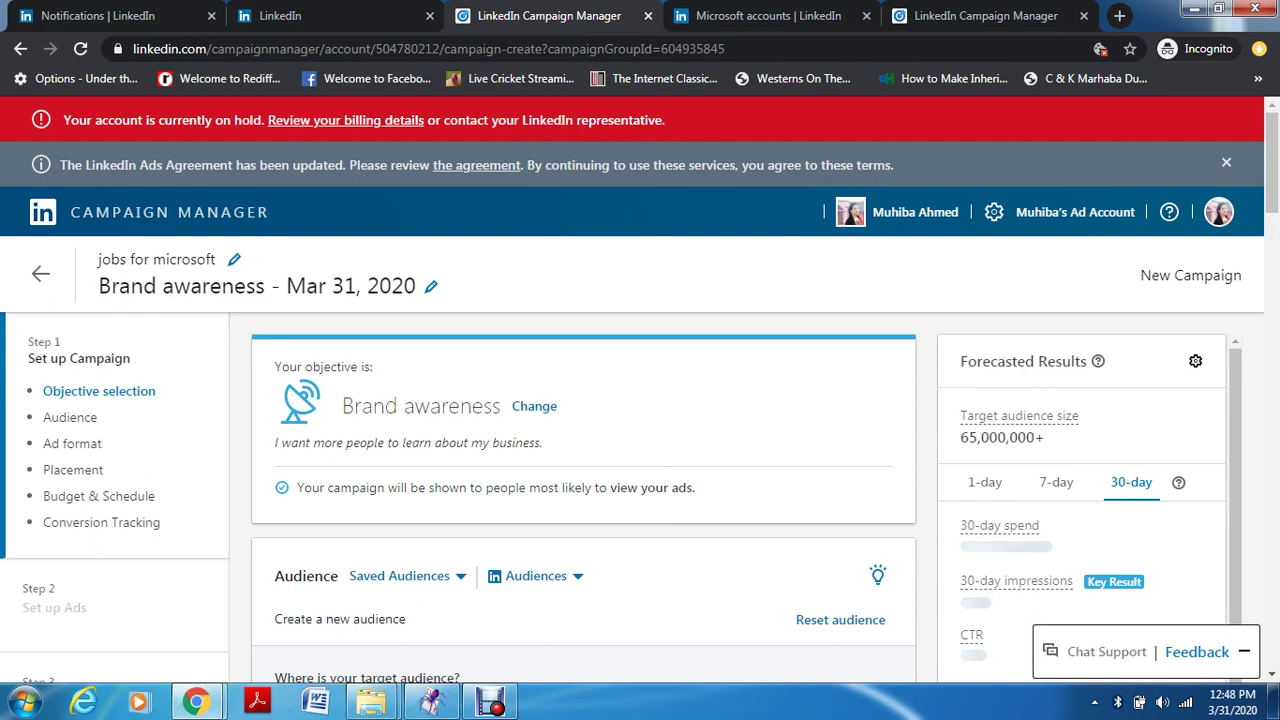
# - Switch the forecasted results to the 7-day period and examine the estimated spend, impressions and CTR
pyautogui.moveTo(1019, 415)
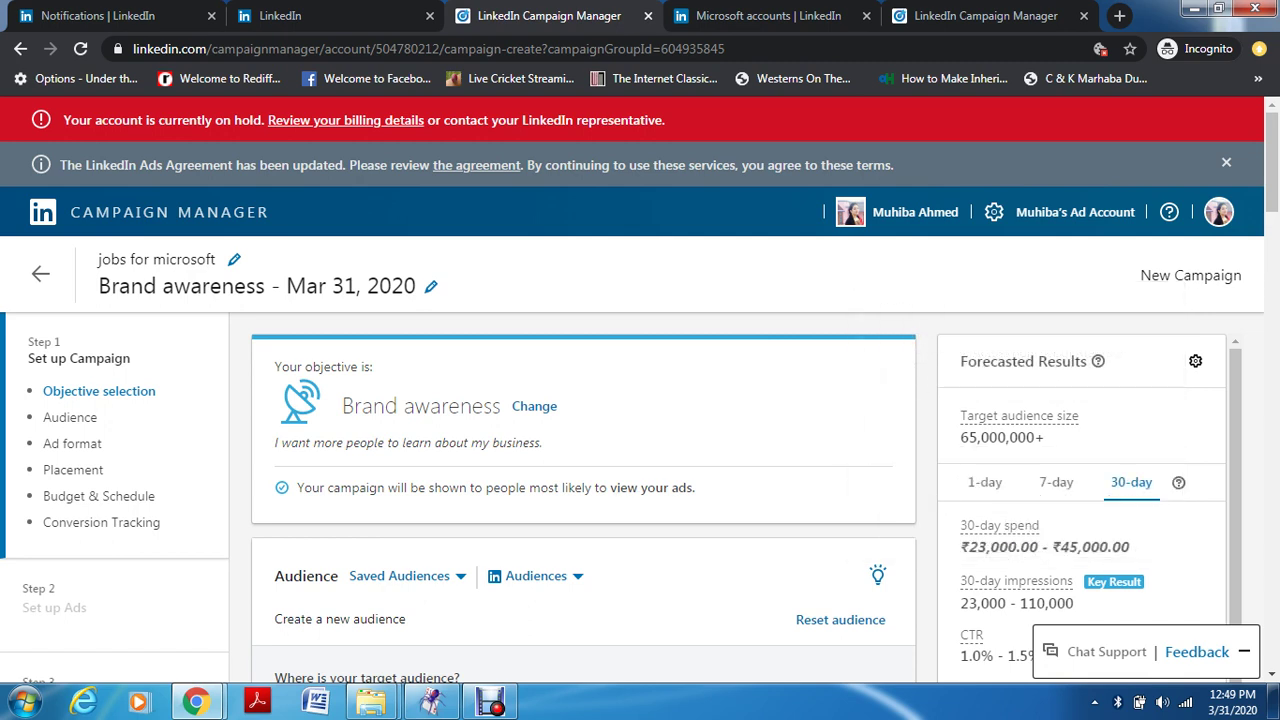
pyautogui.click(1056, 482)
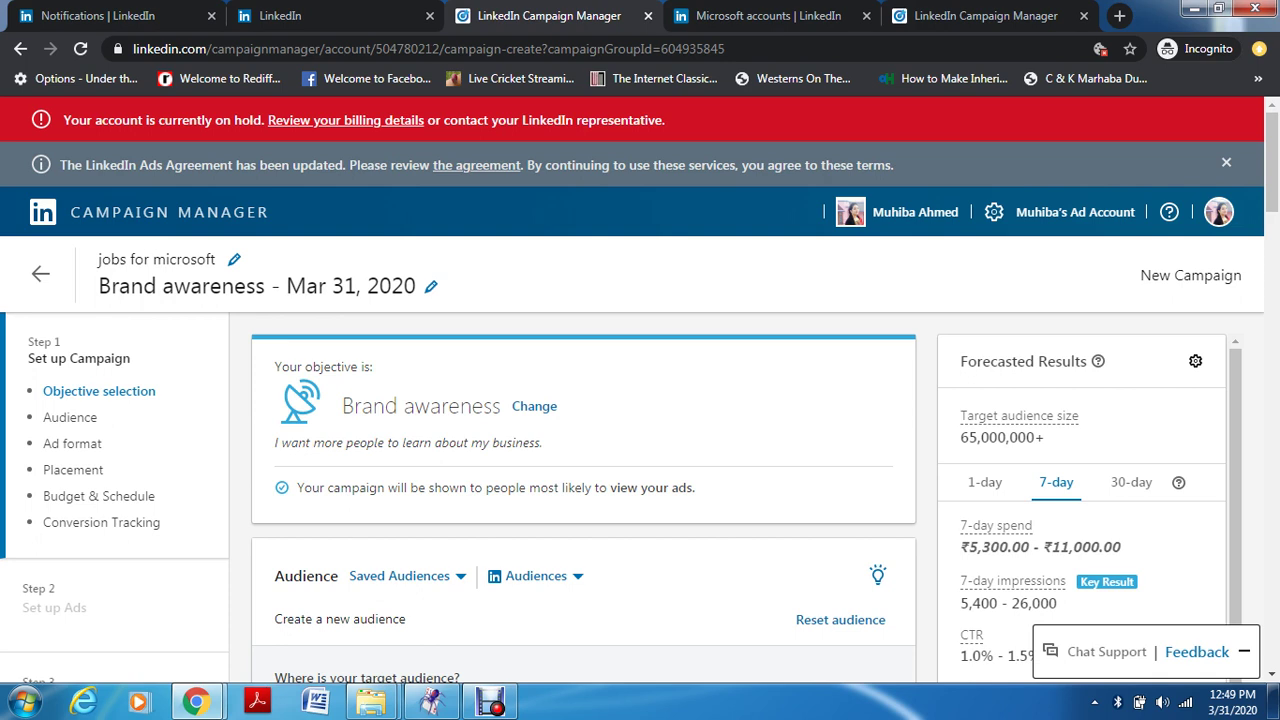
pyautogui.scroll(-1, 640, 390)
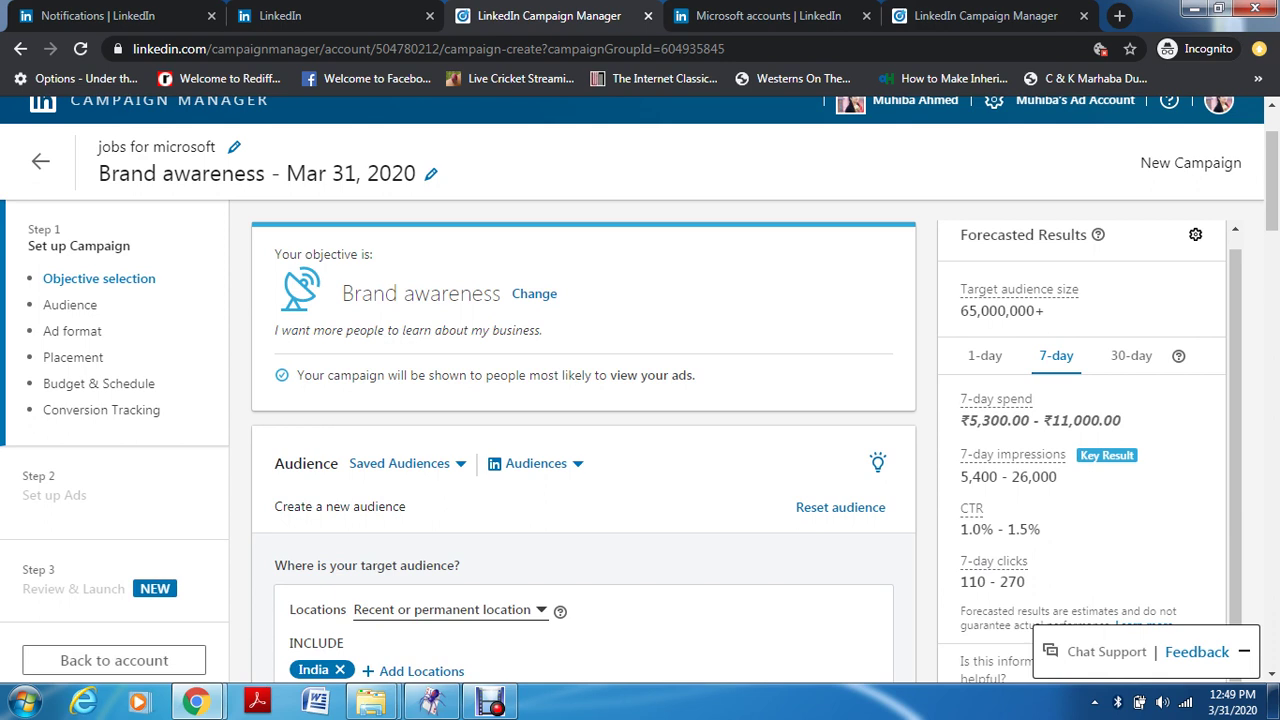
pyautogui.moveTo(971, 508)
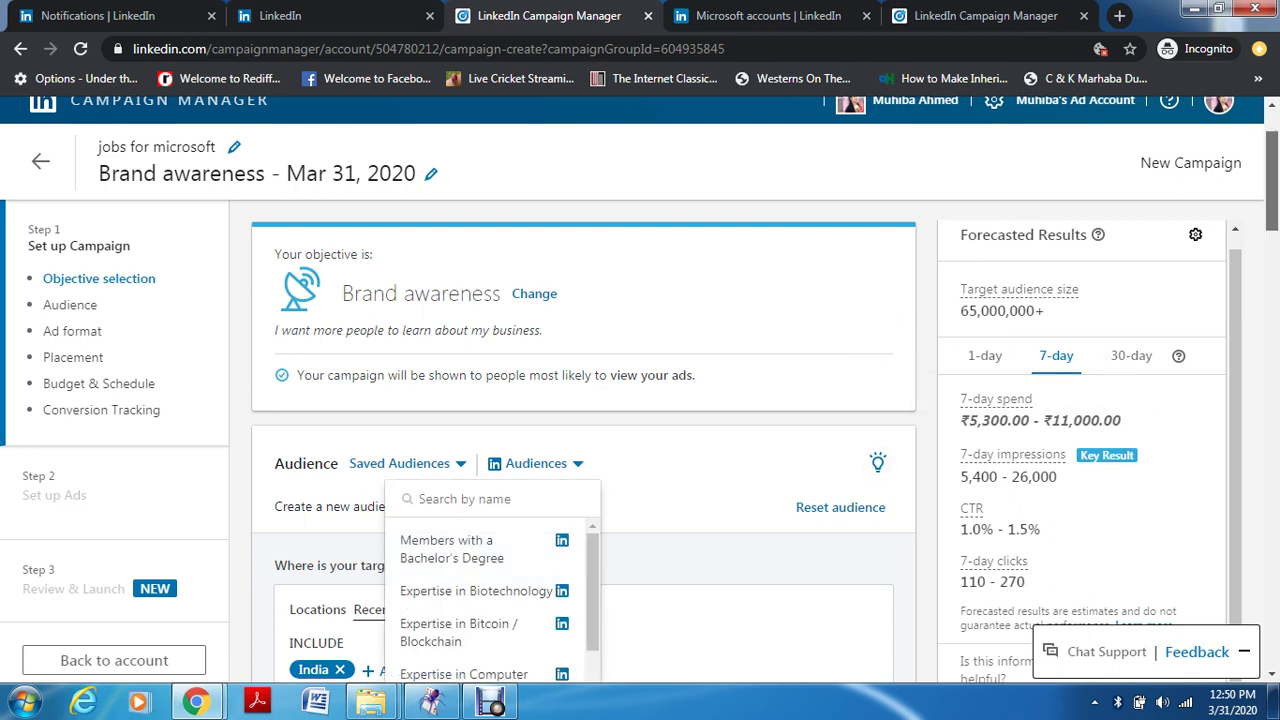
# - Apply the LinkedIn audience template "Members with a Bachelor's Degree", replacing the existing targeting selections
pyautogui.scroll(-3, 640, 400)
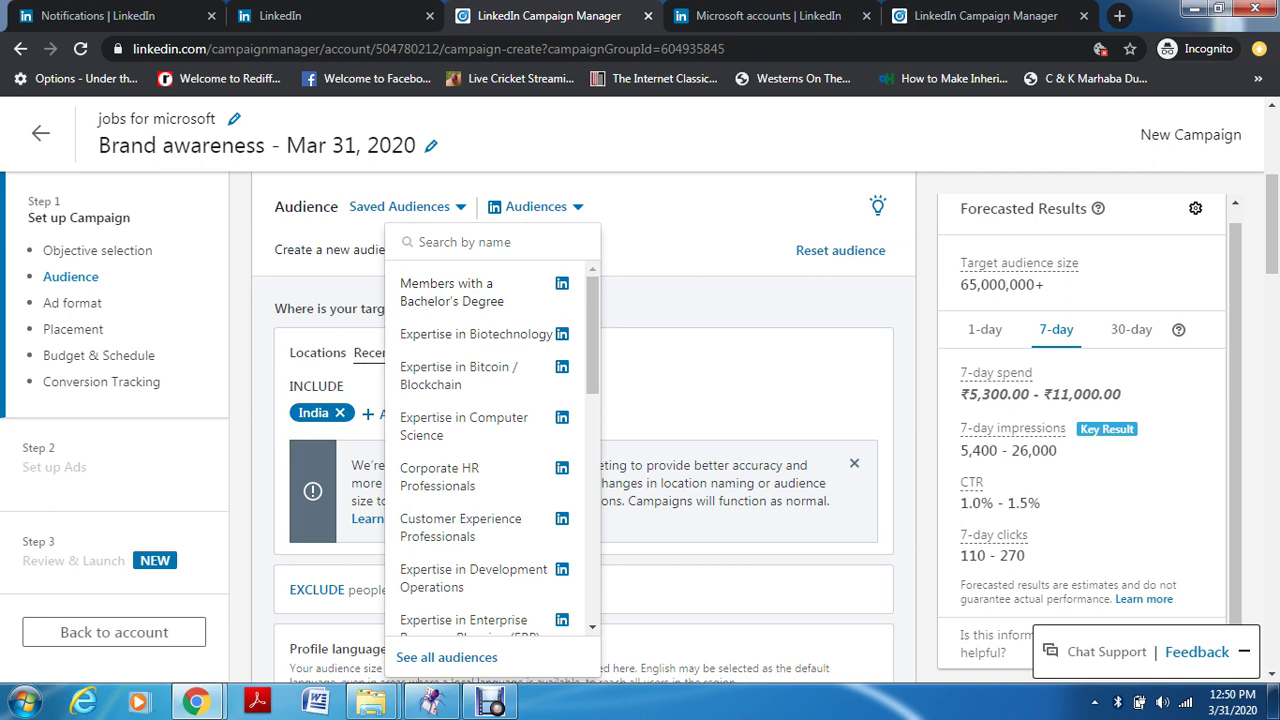
pyautogui.click(450, 291)
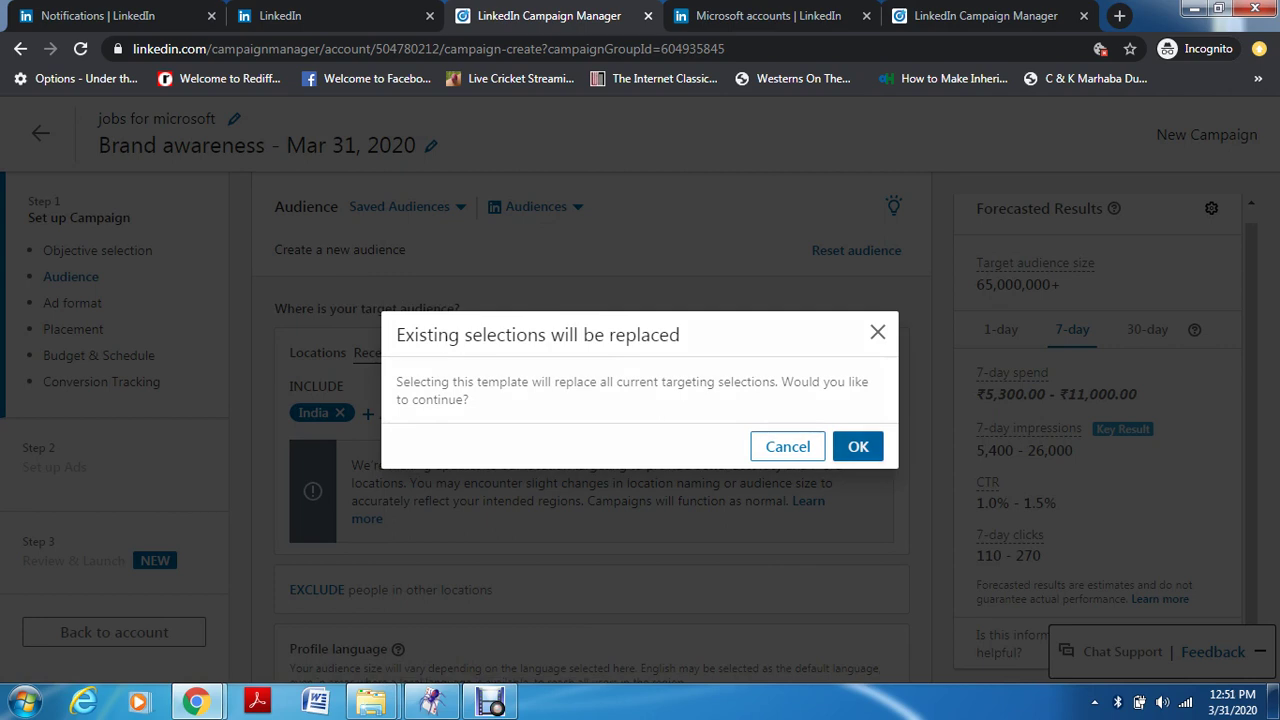
pyautogui.press('Return')
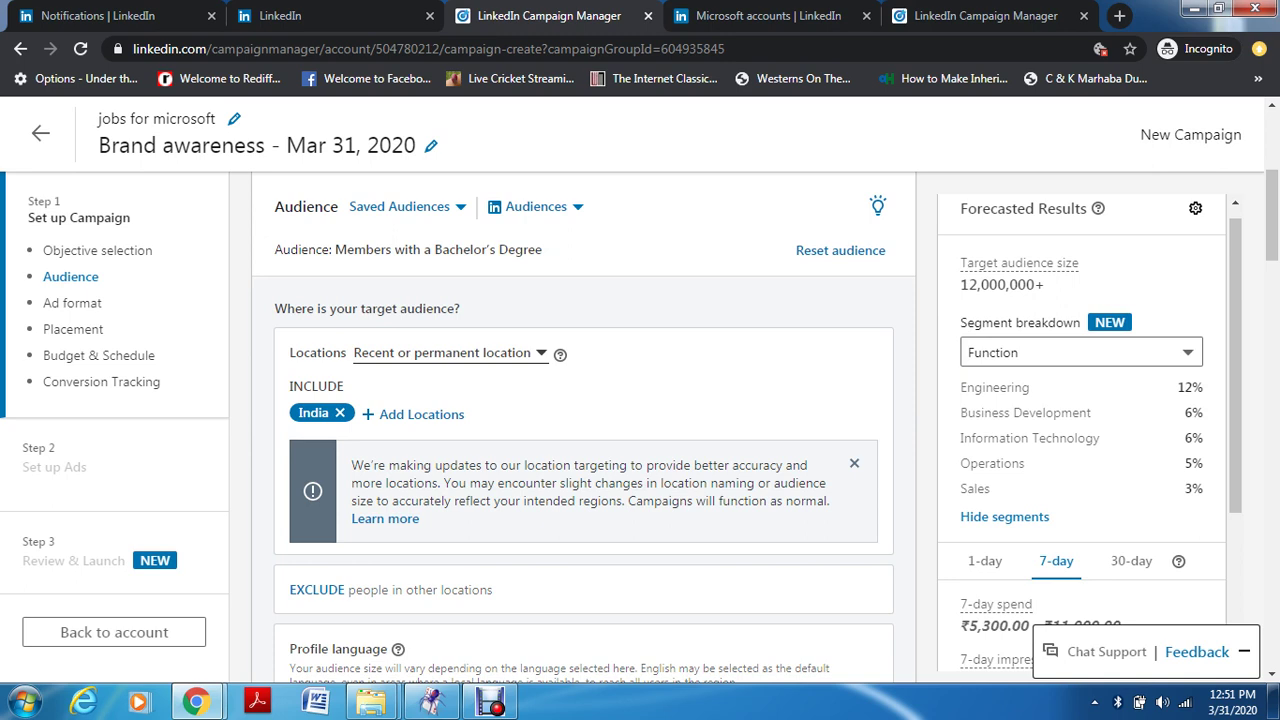
# - Reset the campaign's audience to clear all targeting criteria
pyautogui.scroll(2, 584, 400)
pyautogui.scroll(2, 640, 400)
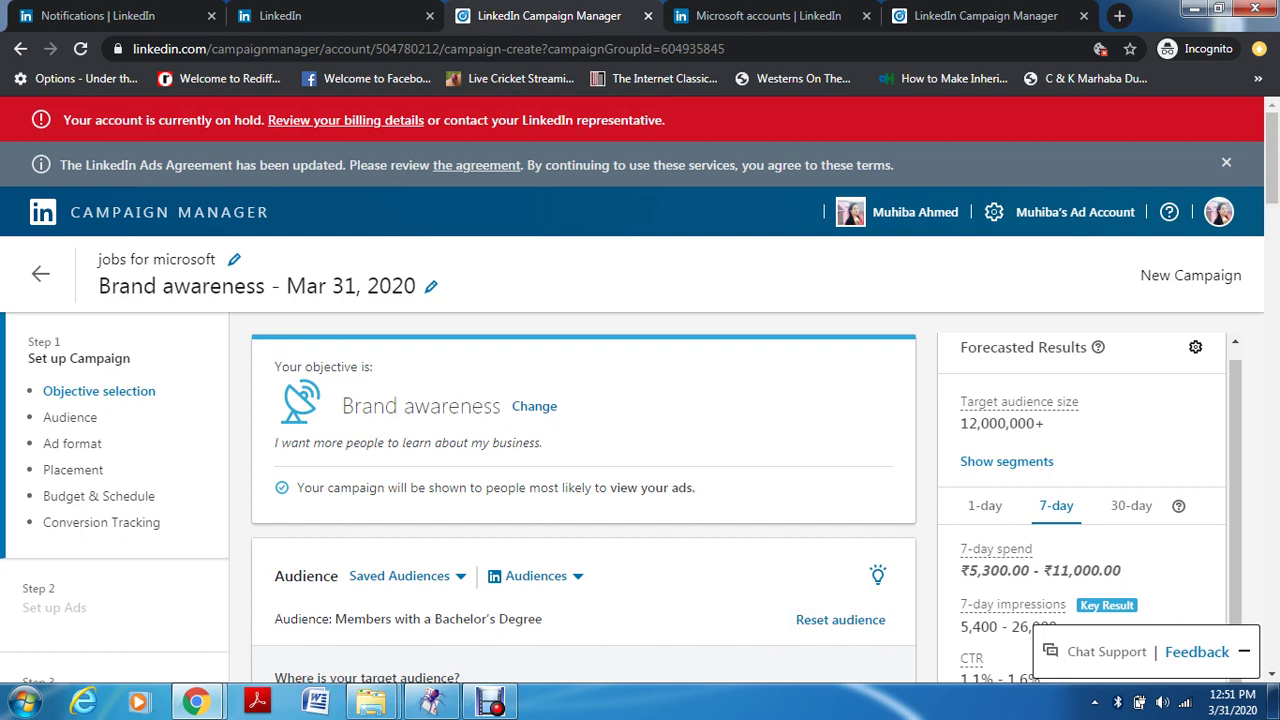
pyautogui.click(840, 619)
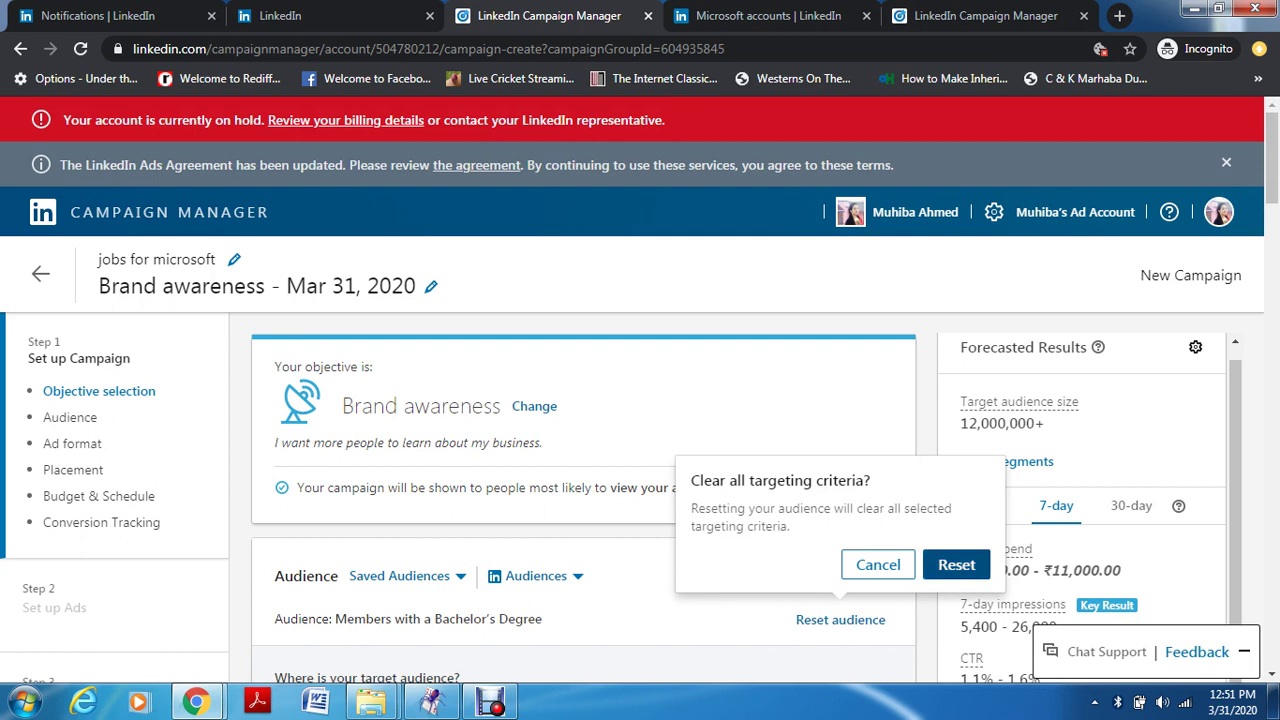
pyautogui.click(956, 564)
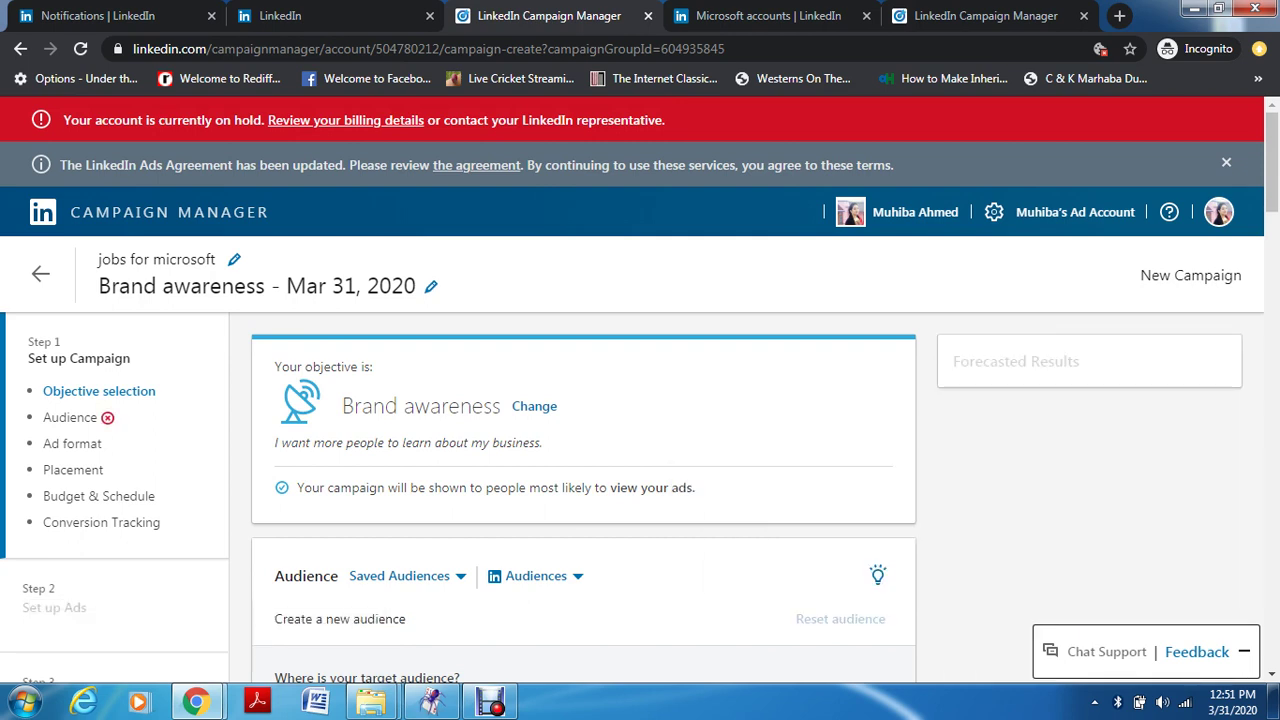
# - Search the audience locations for "srinagar" and include Srinagar, Jammu and Kashmir (state)
pyautogui.scroll(-5, 640, 400)
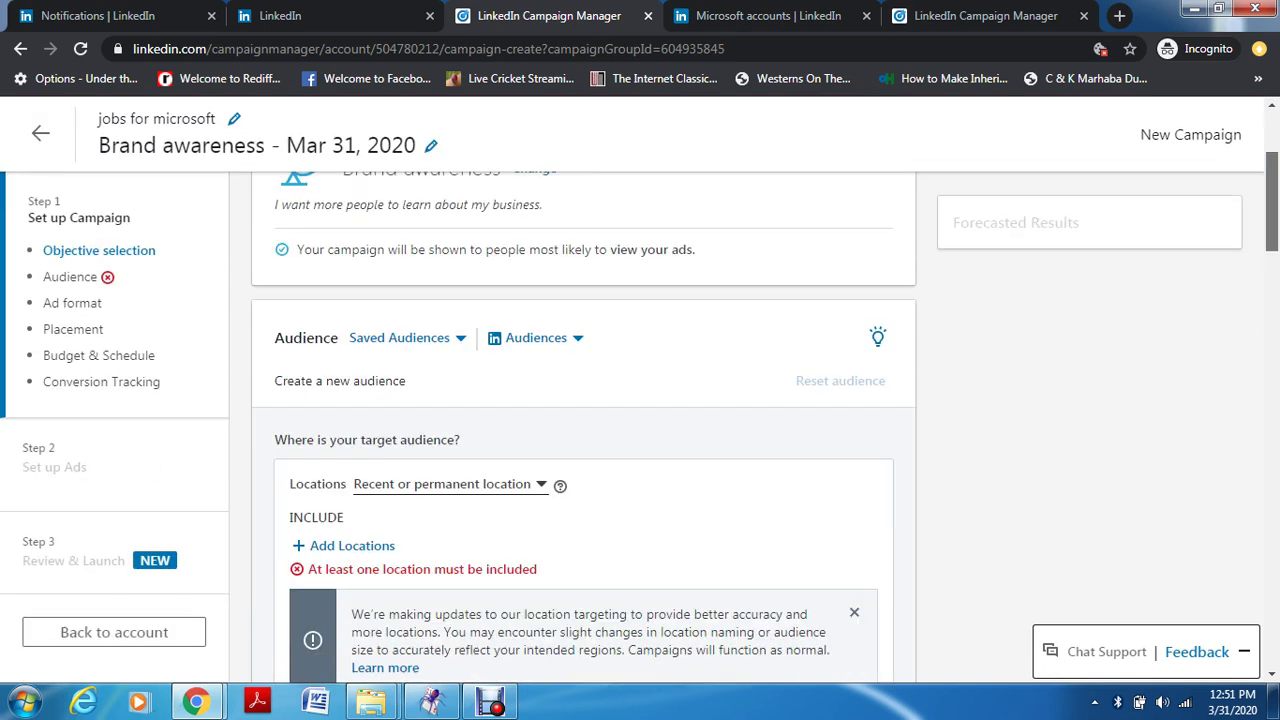
pyautogui.scroll(-1, 584, 430)
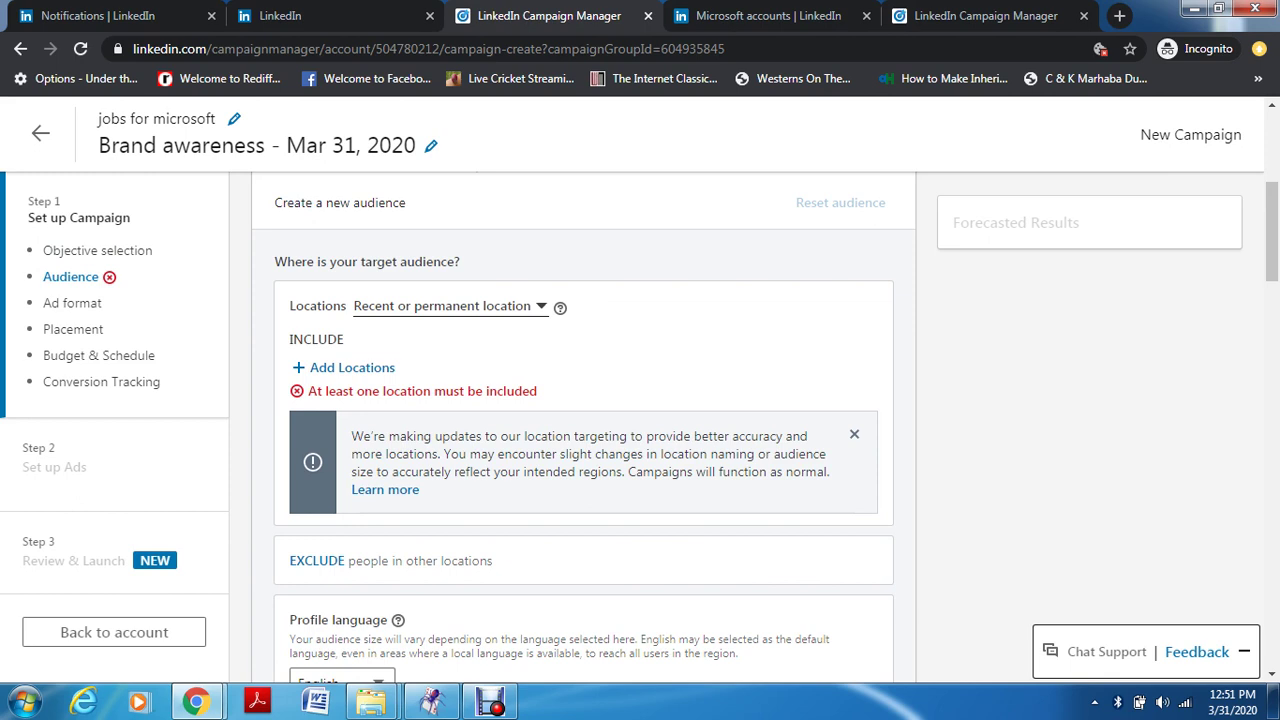
pyautogui.scroll(2, 584, 430)
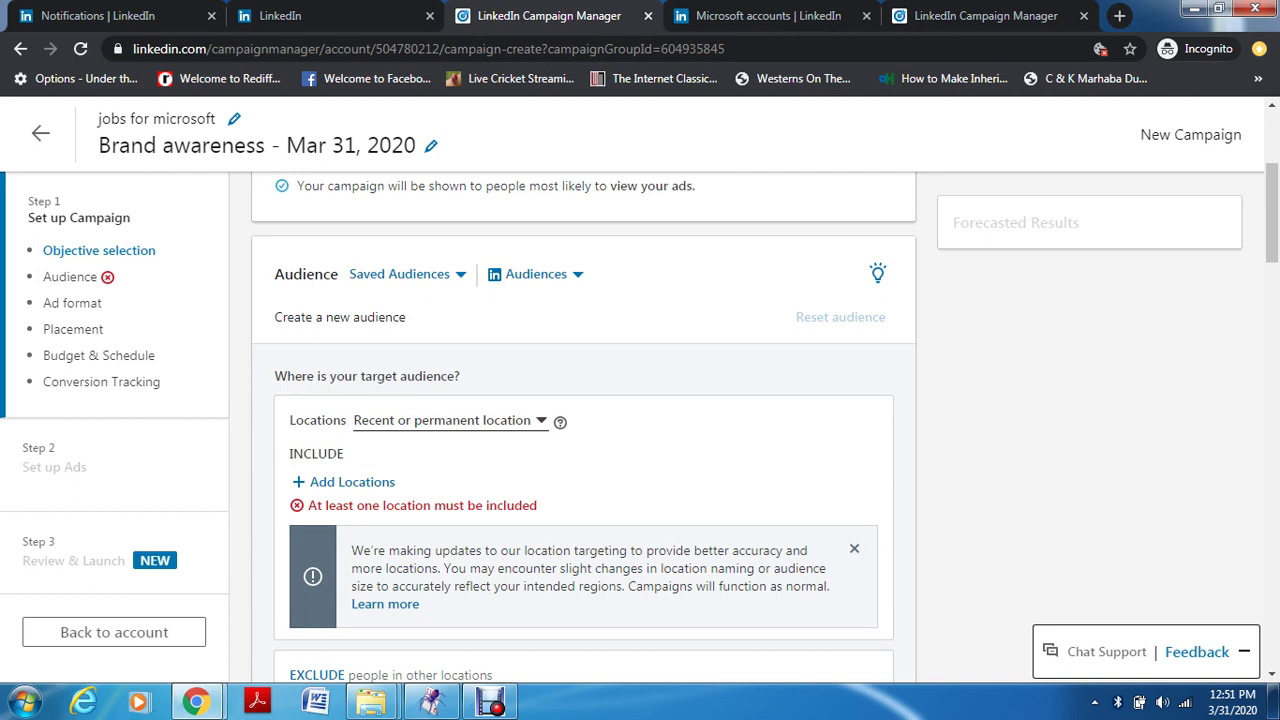
pyautogui.click(350, 481)
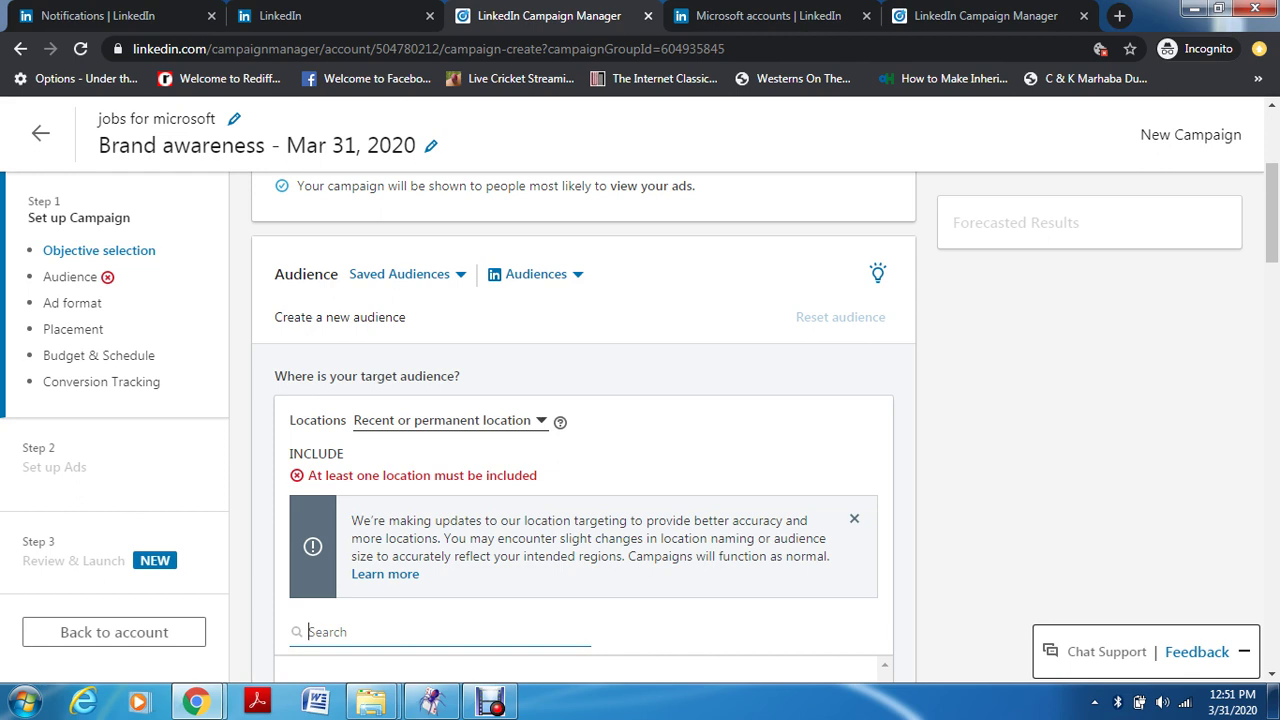
pyautogui.write('sr')
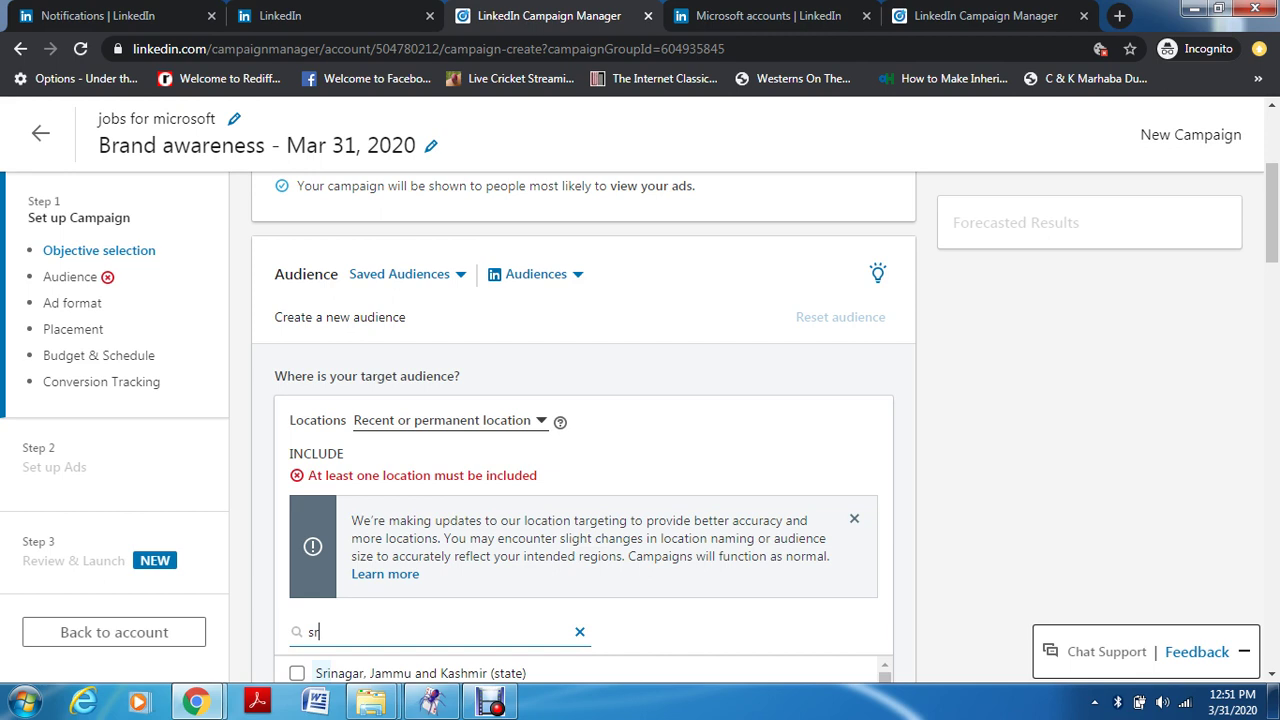
pyautogui.write('inagar')
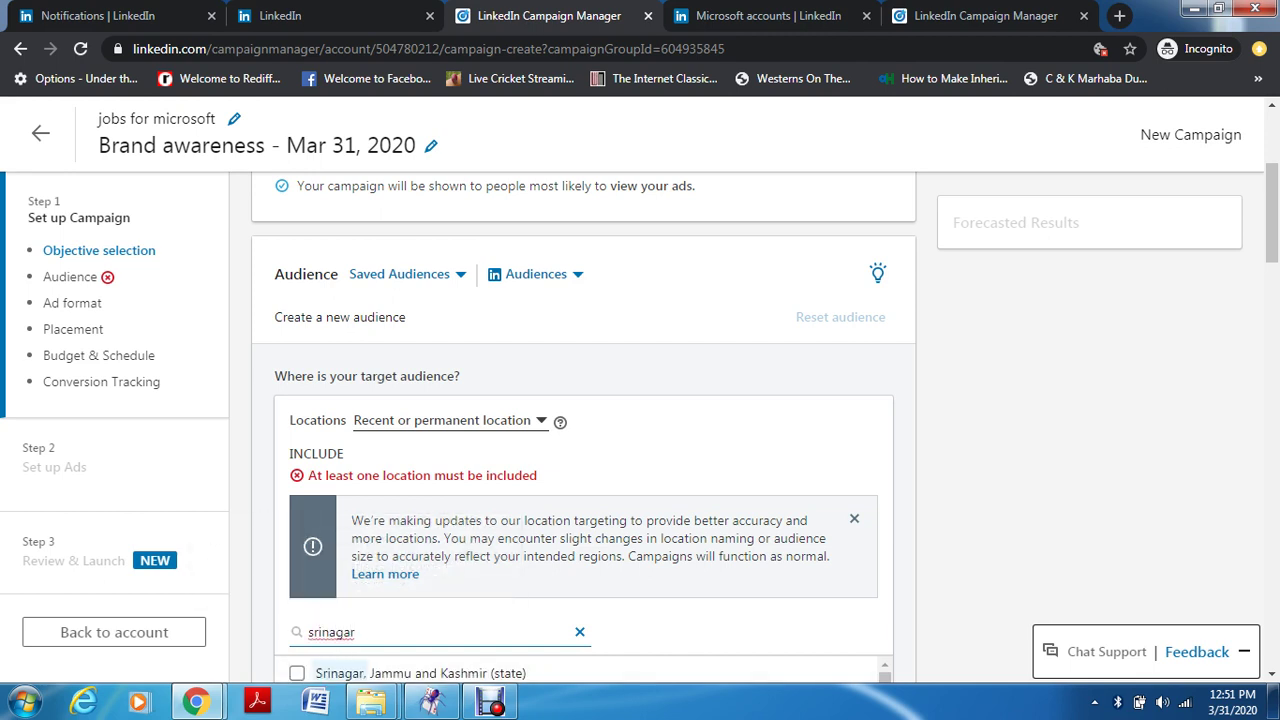
pyautogui.click(297, 673)
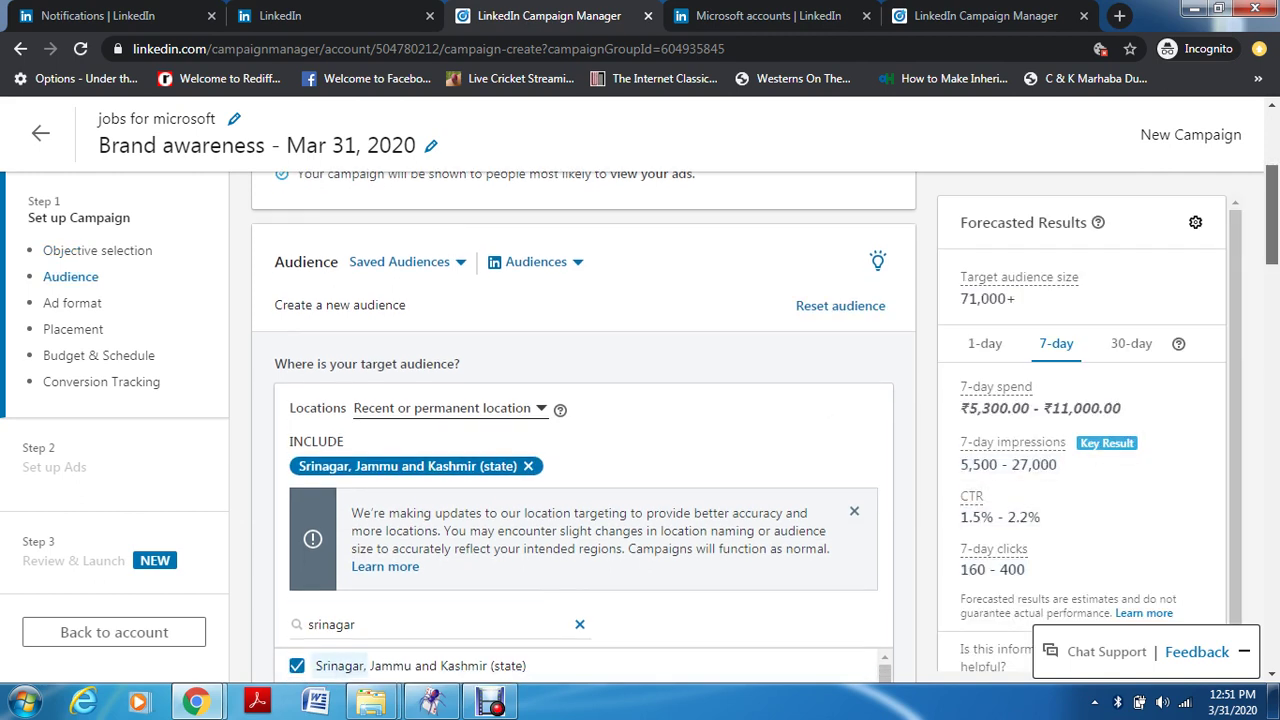
# - Search the locations for "jammu", include Jammu and Kashmir (state), India in the audience and clear the search
pyautogui.scroll(-2, 580, 450)
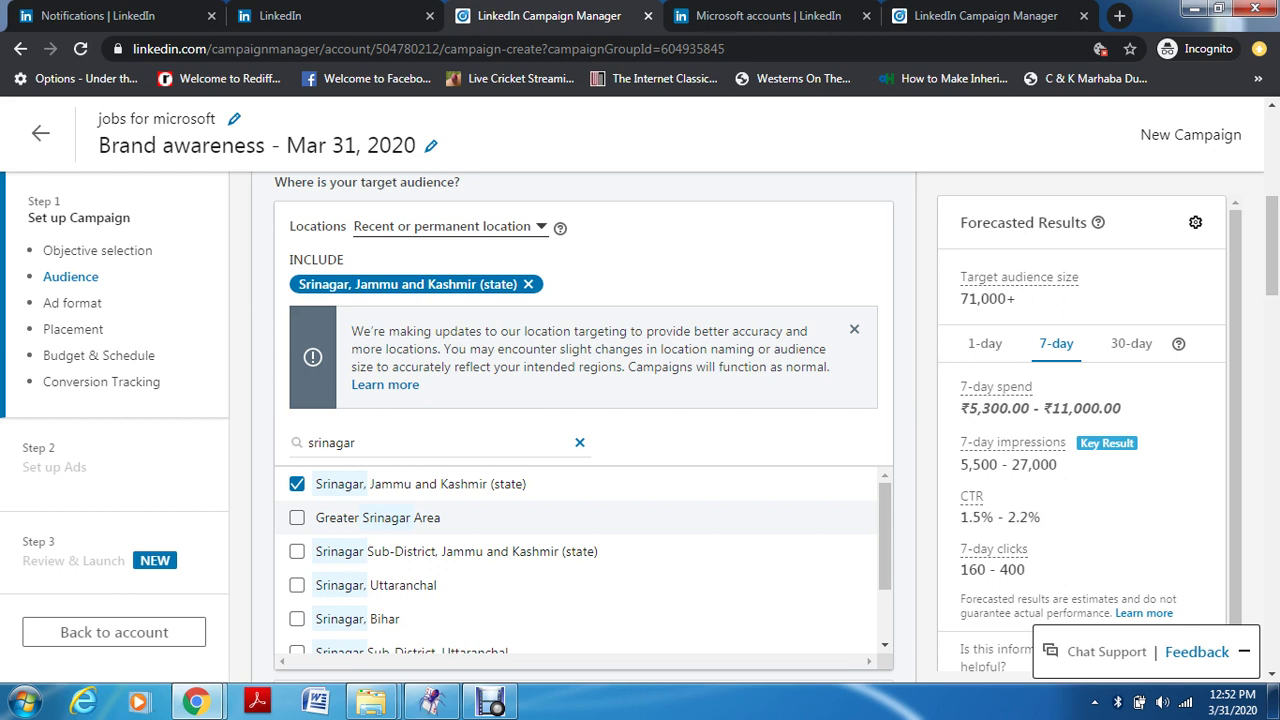
pyautogui.click(579, 442)
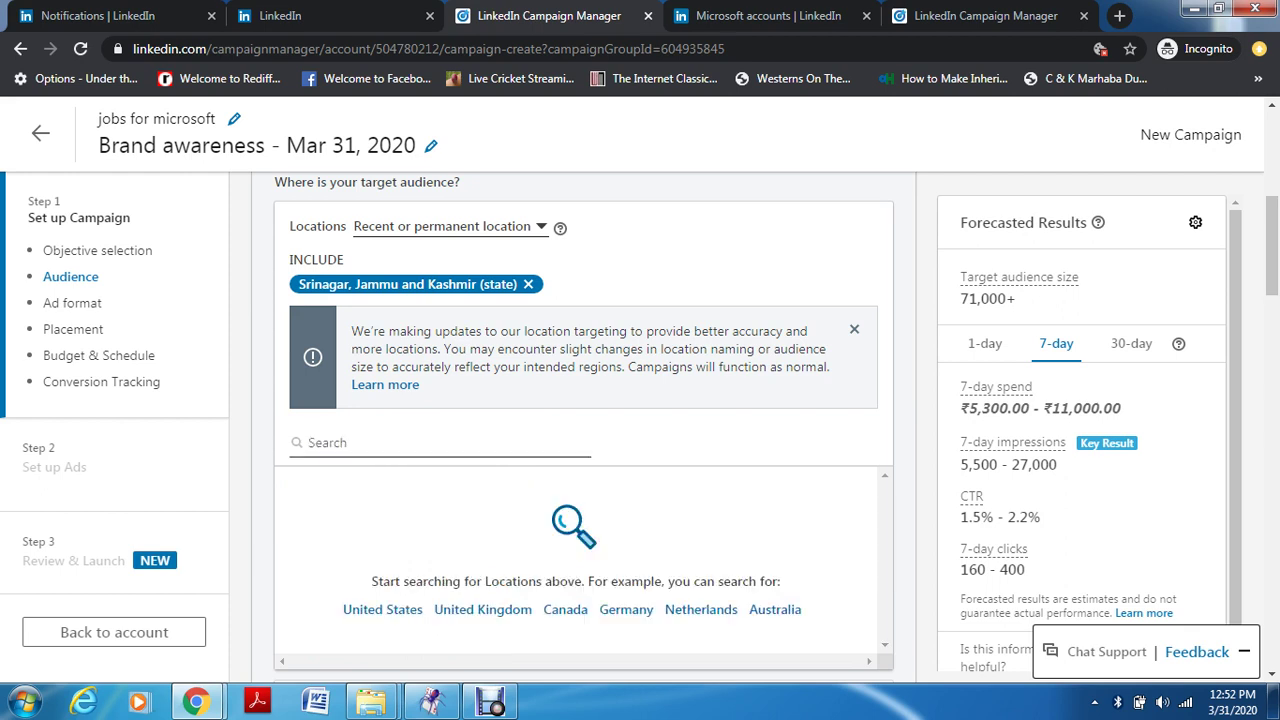
pyautogui.click(308, 442)
pyautogui.write('jammu')
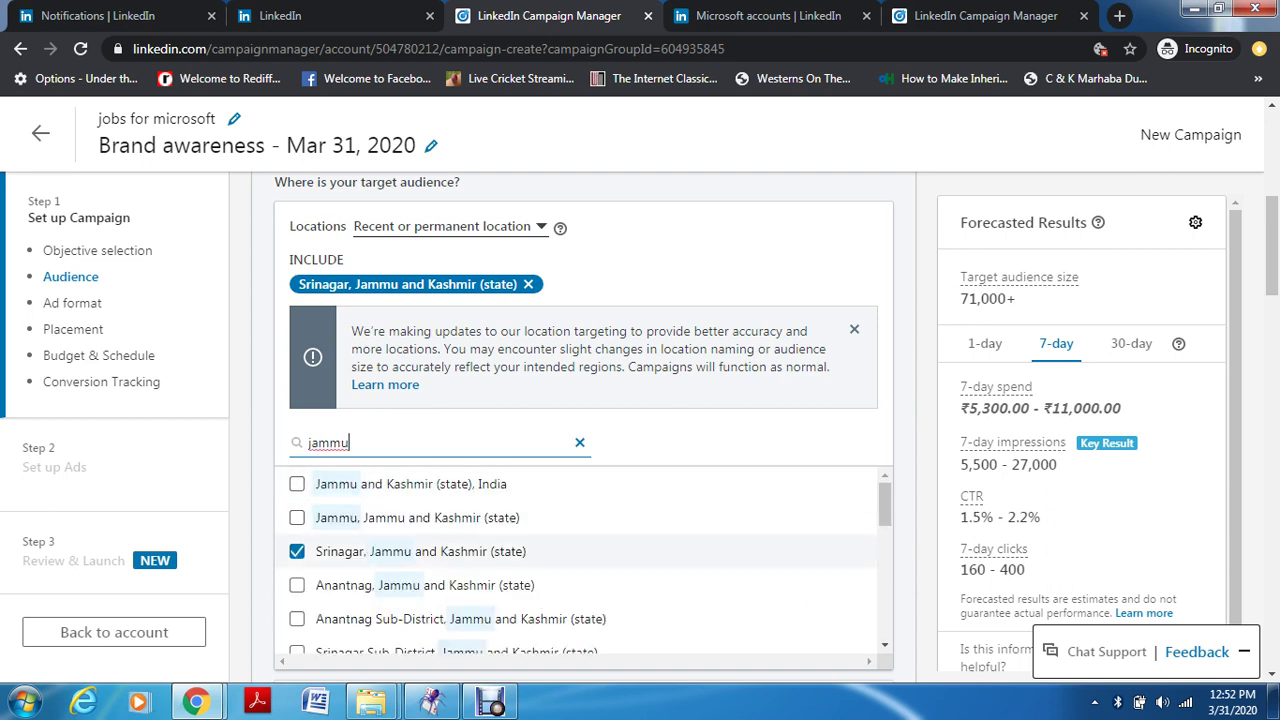
pyautogui.click(297, 484)
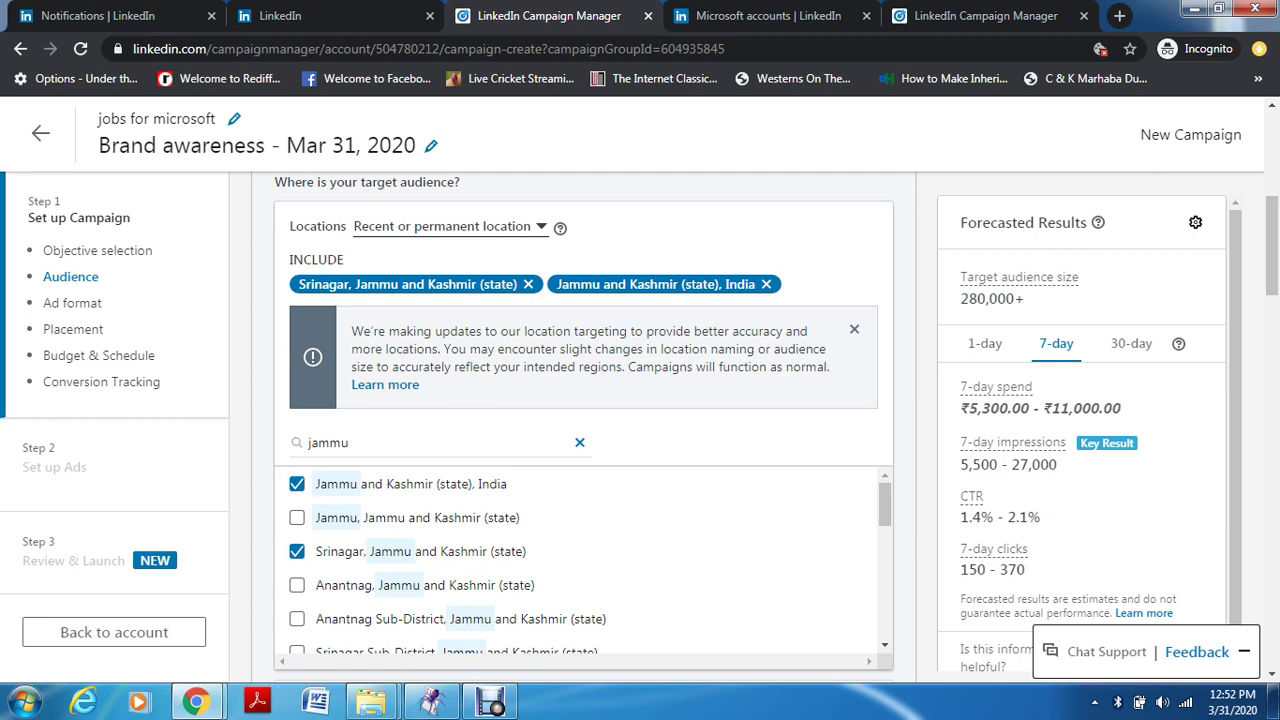
pyautogui.press('BackSpace')
pyautogui.press('BackSpace')
pyautogui.press('BackSpace')
pyautogui.press('BackSpace')
pyautogui.press('BackSpace')
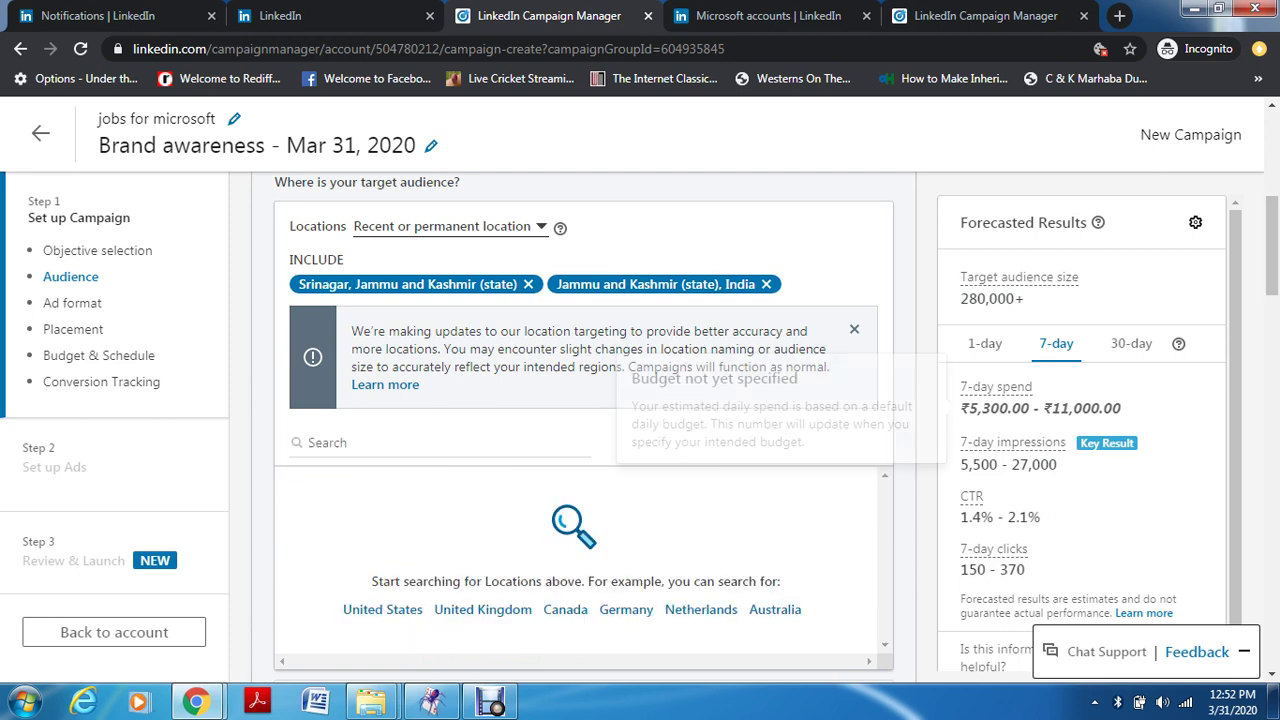
pyautogui.scroll(-3, 583, 427)
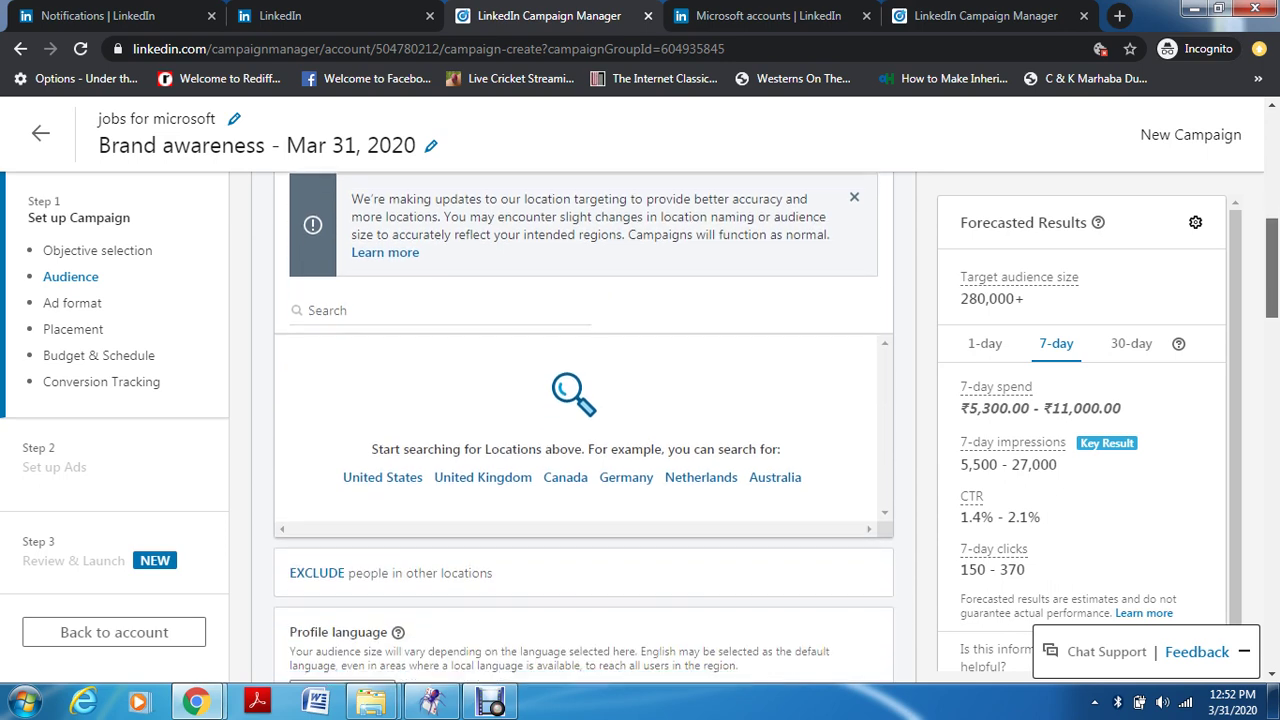
pyautogui.scroll(-1, 583, 427)
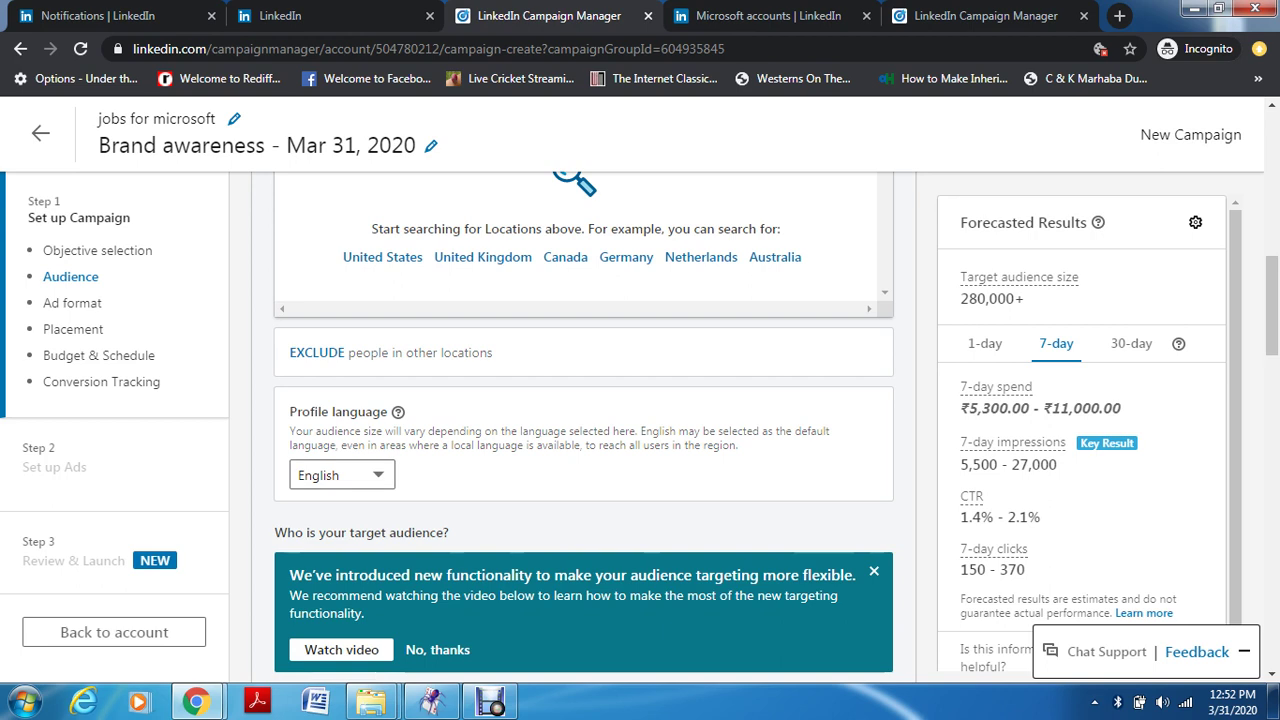
# - Open the target audience's attribute builder and browse the Company, Demographics and Education attribute categories
pyautogui.scroll(-1, 583, 425)
pyautogui.scroll(-2, 583, 425)
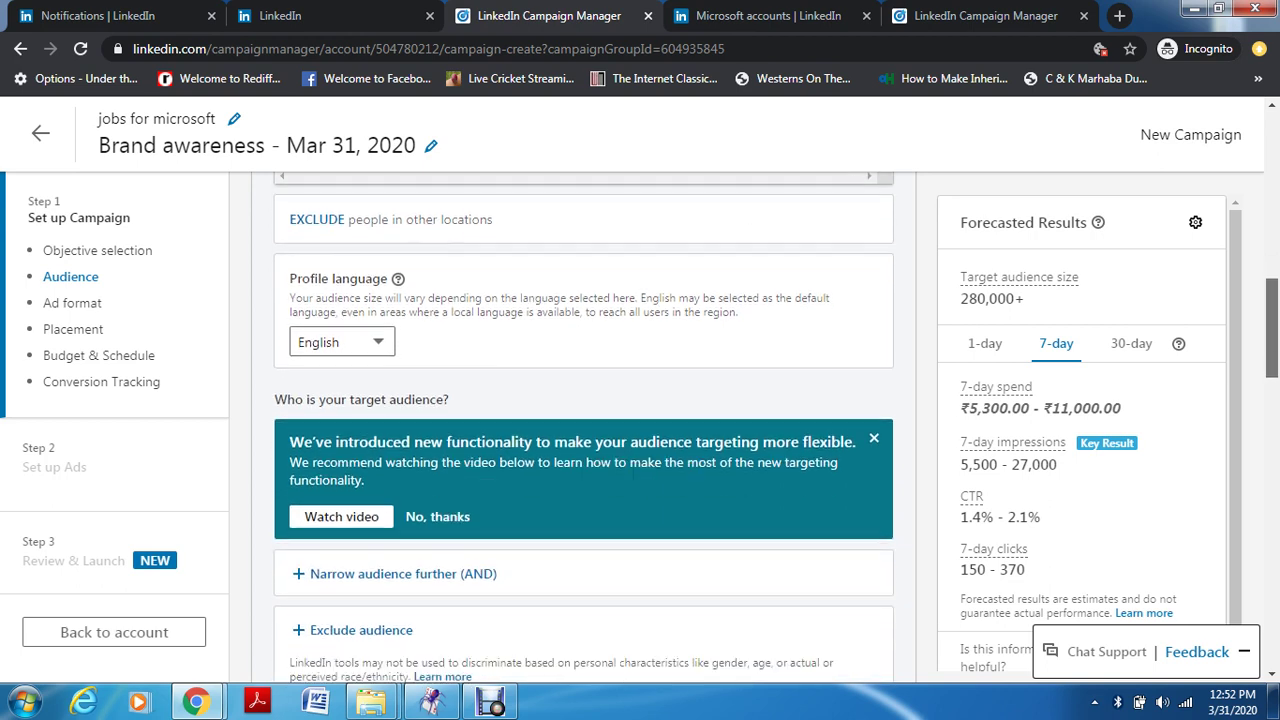
pyautogui.scroll(-1, 583, 425)
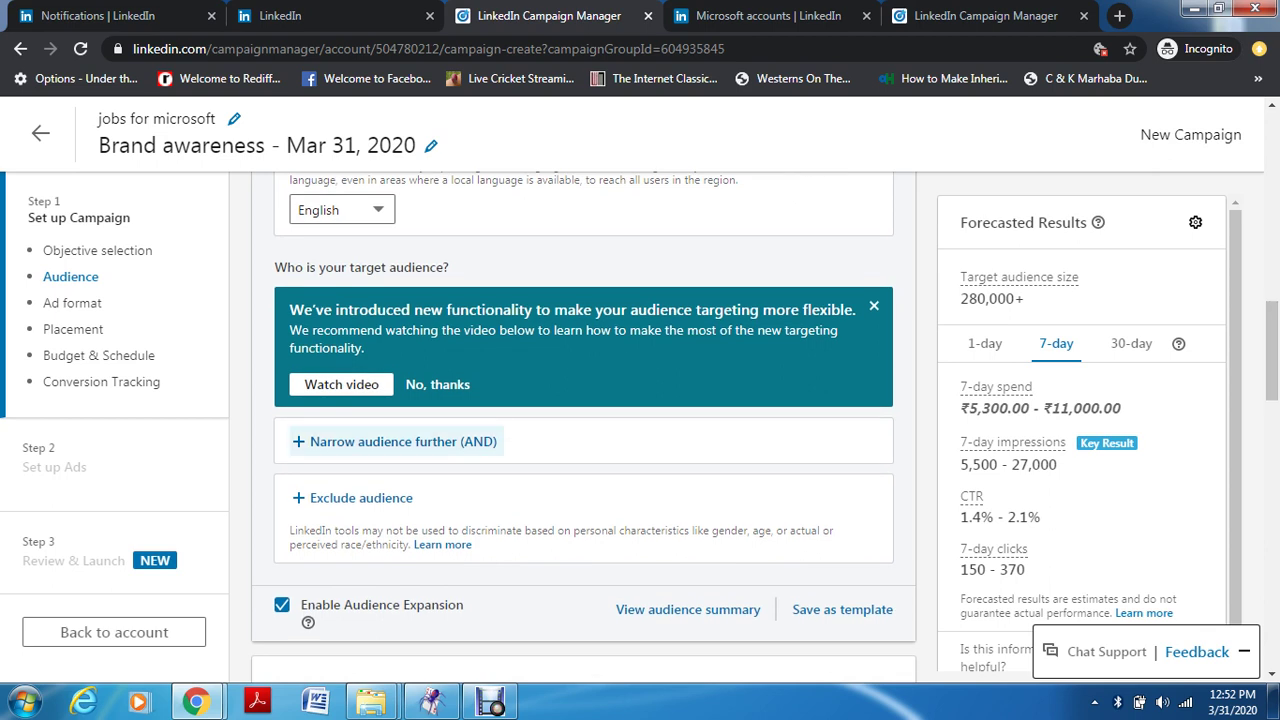
pyautogui.click(403, 441)
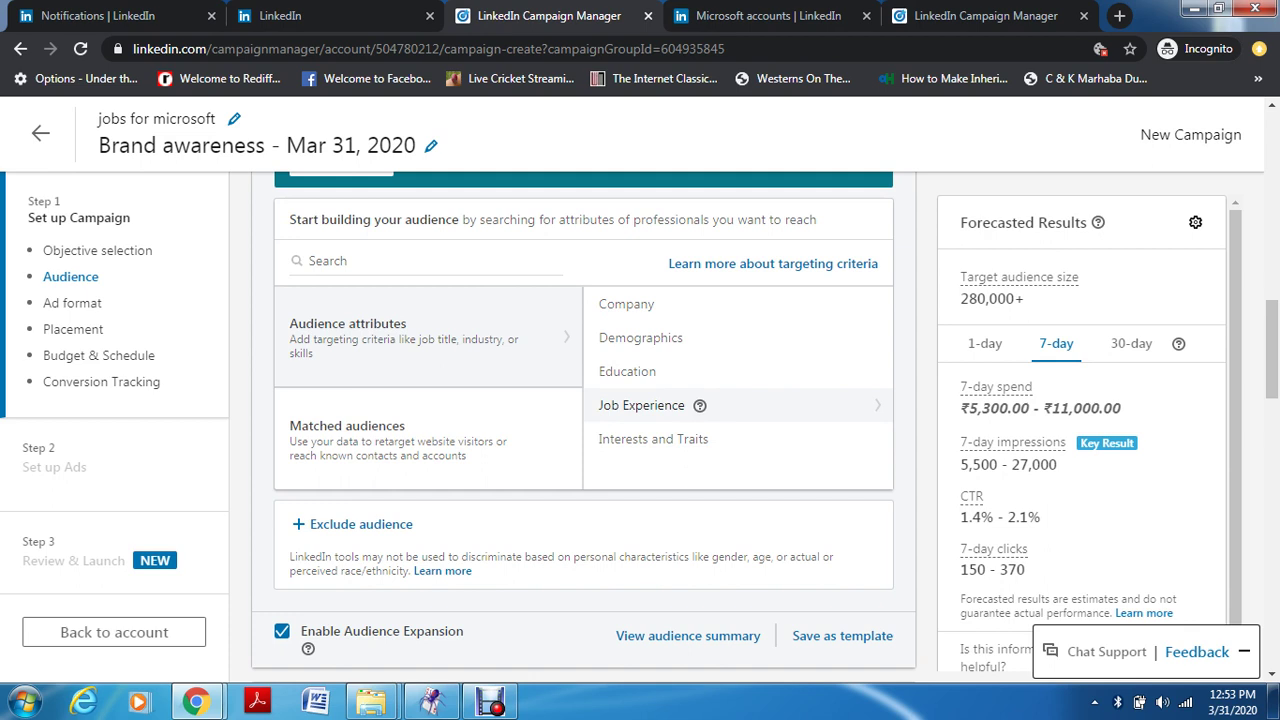
pyautogui.click(640, 304)
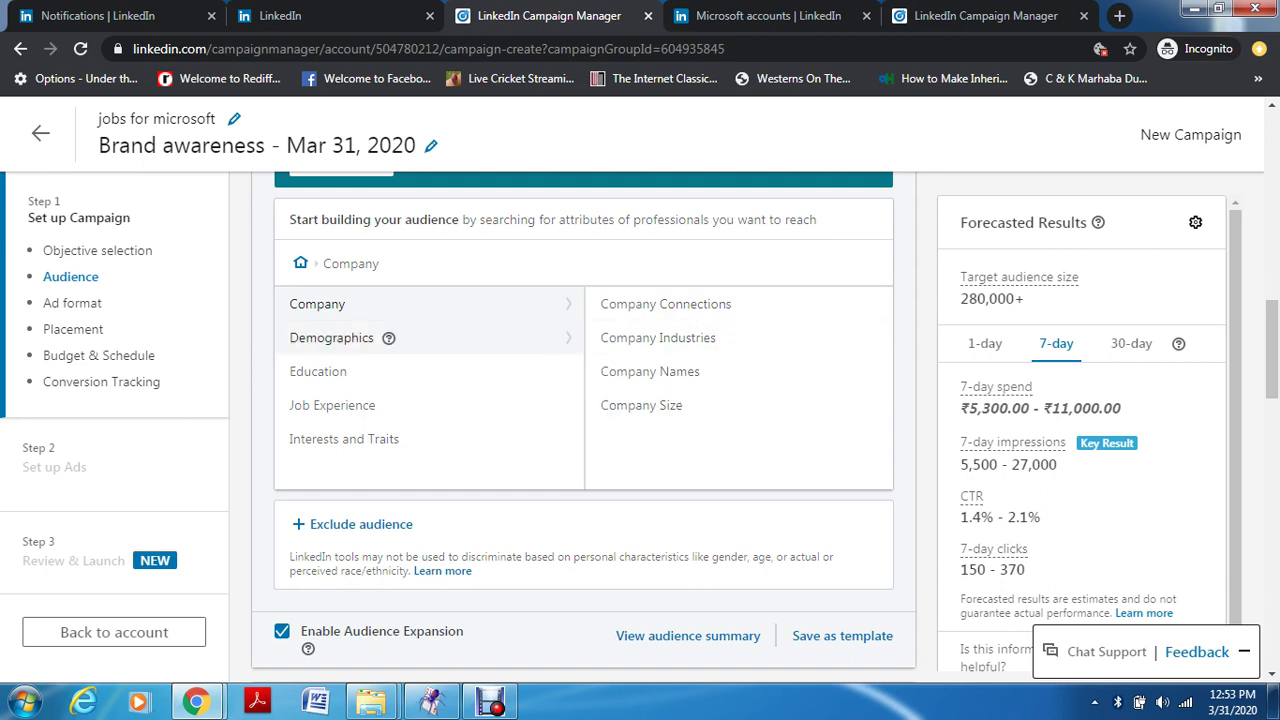
pyautogui.click(331, 337)
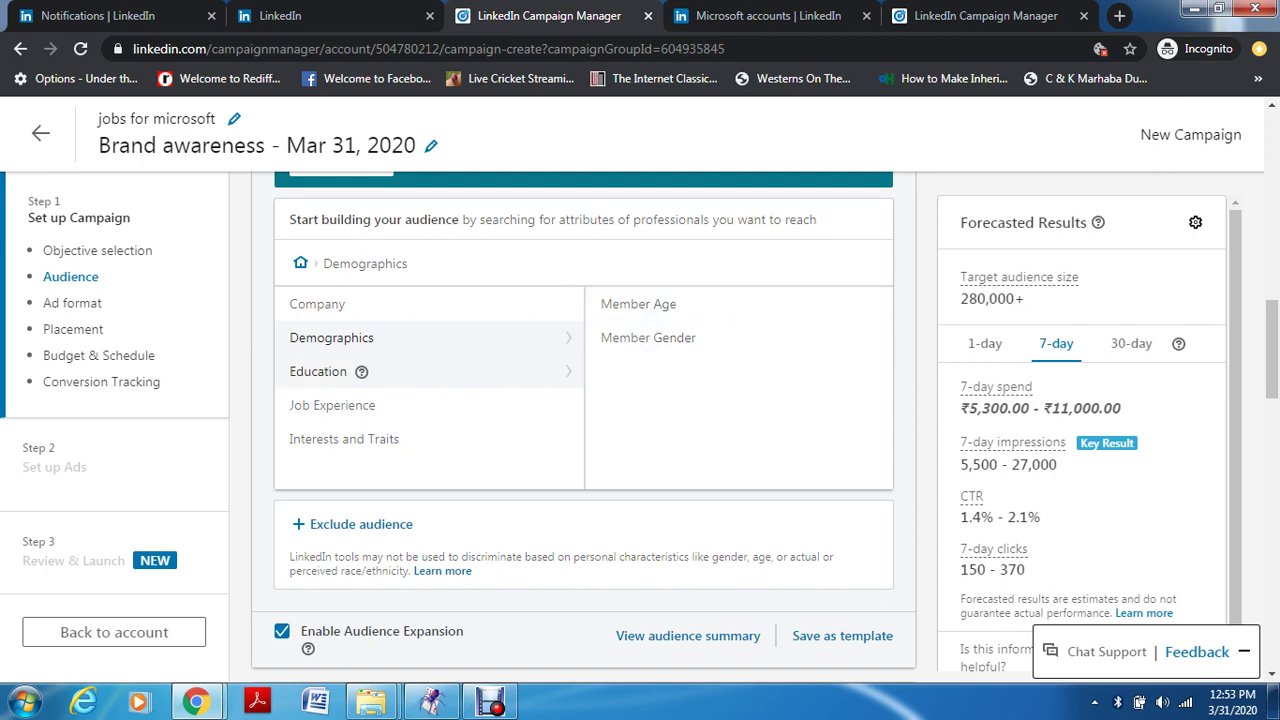
pyautogui.click(318, 371)
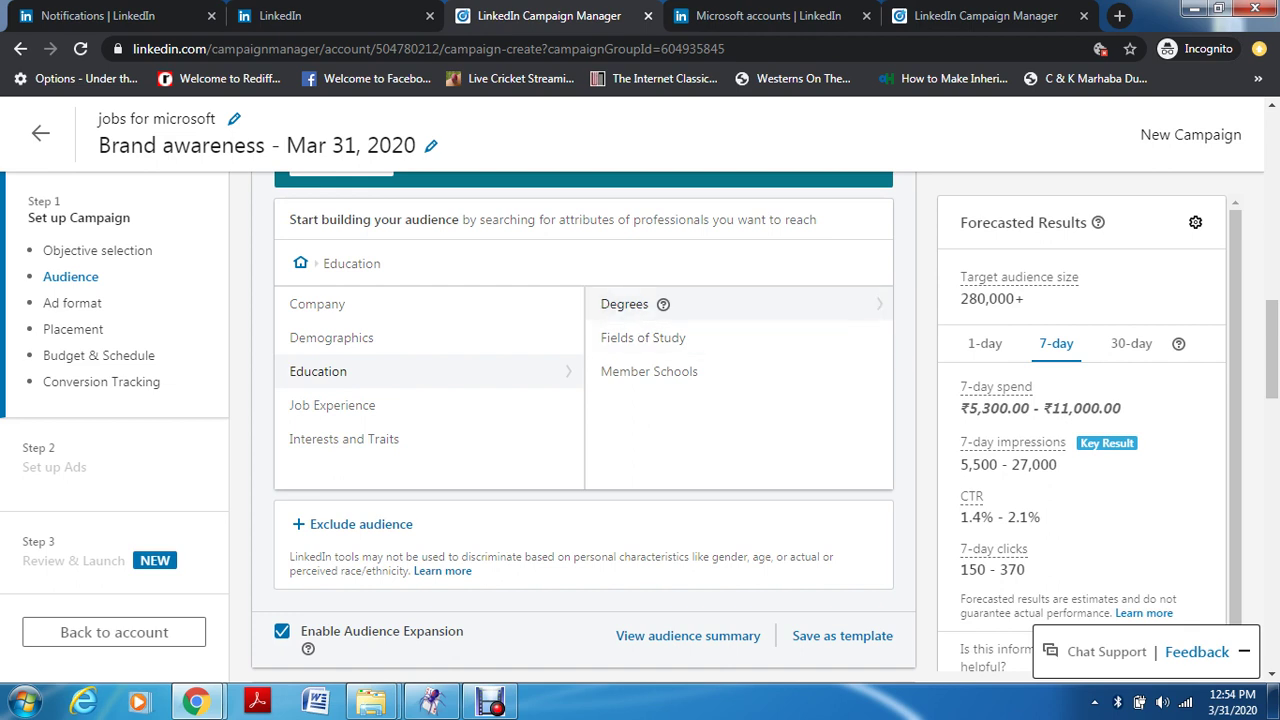
# - Search the Education degrees for "Bachelor", look through the matching degrees and return to the Education category
pyautogui.click(640, 304)
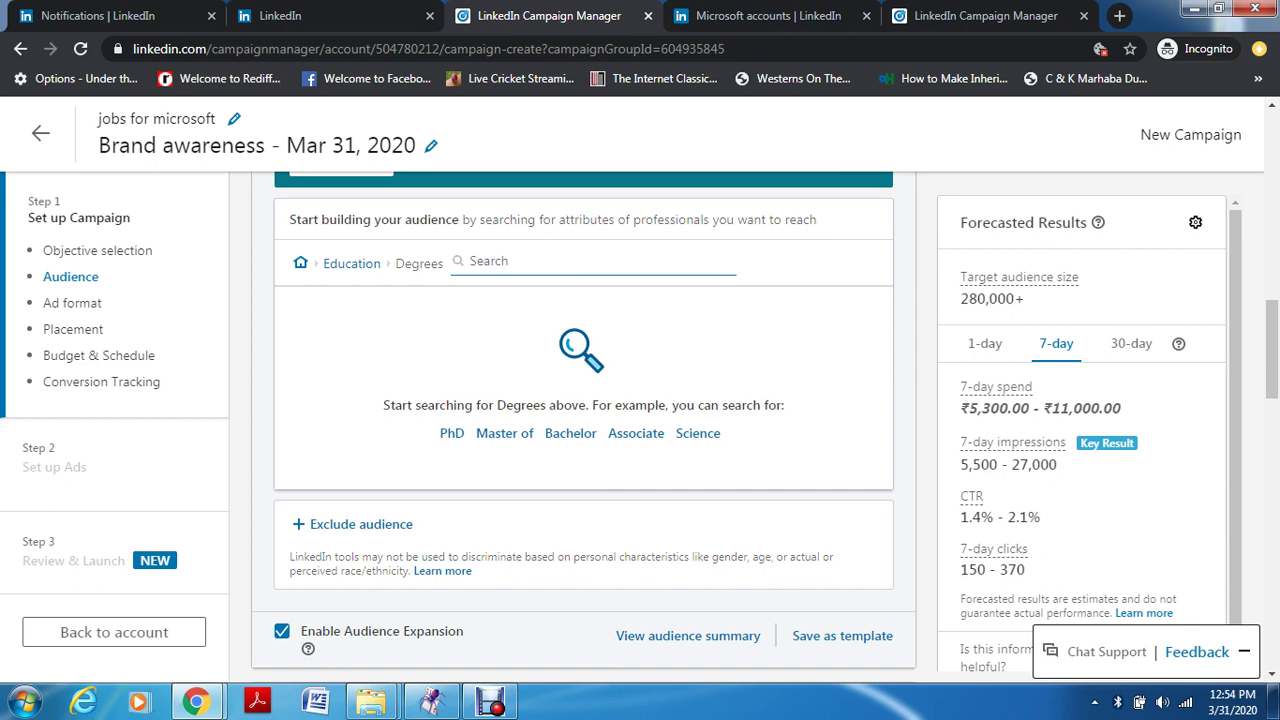
pyautogui.write('Bachelor')
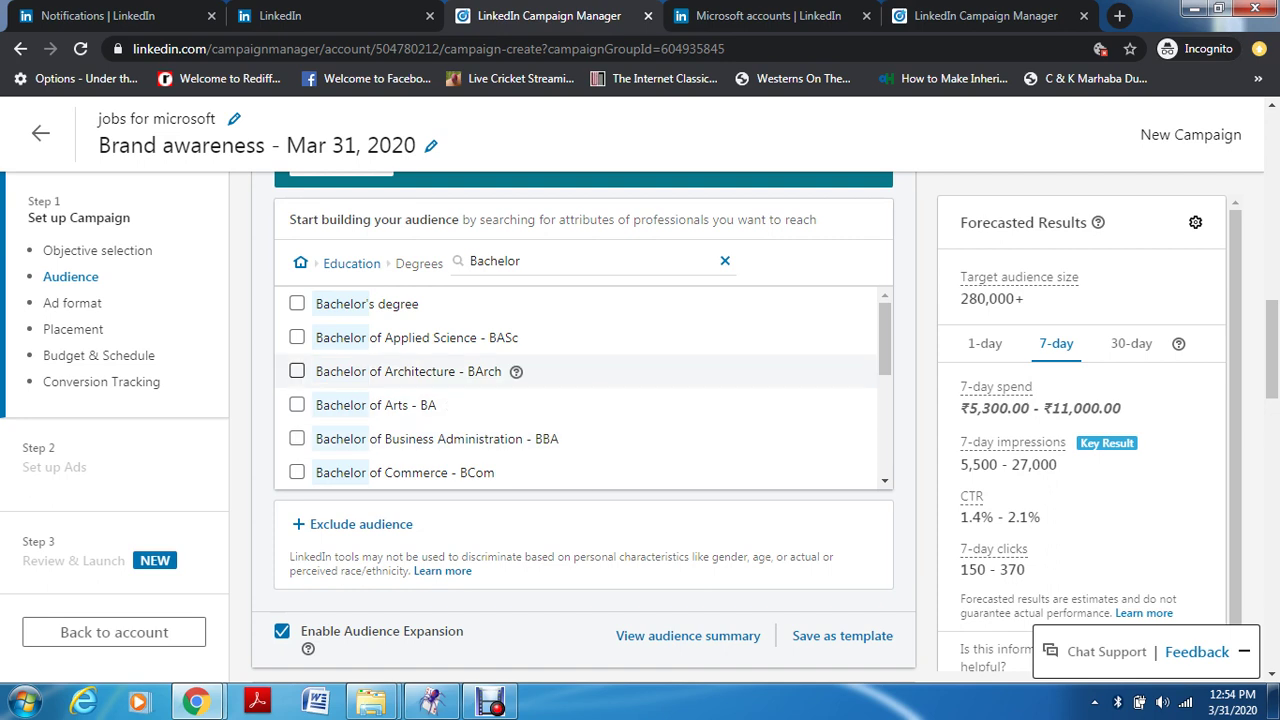
pyautogui.moveTo(533, 337)
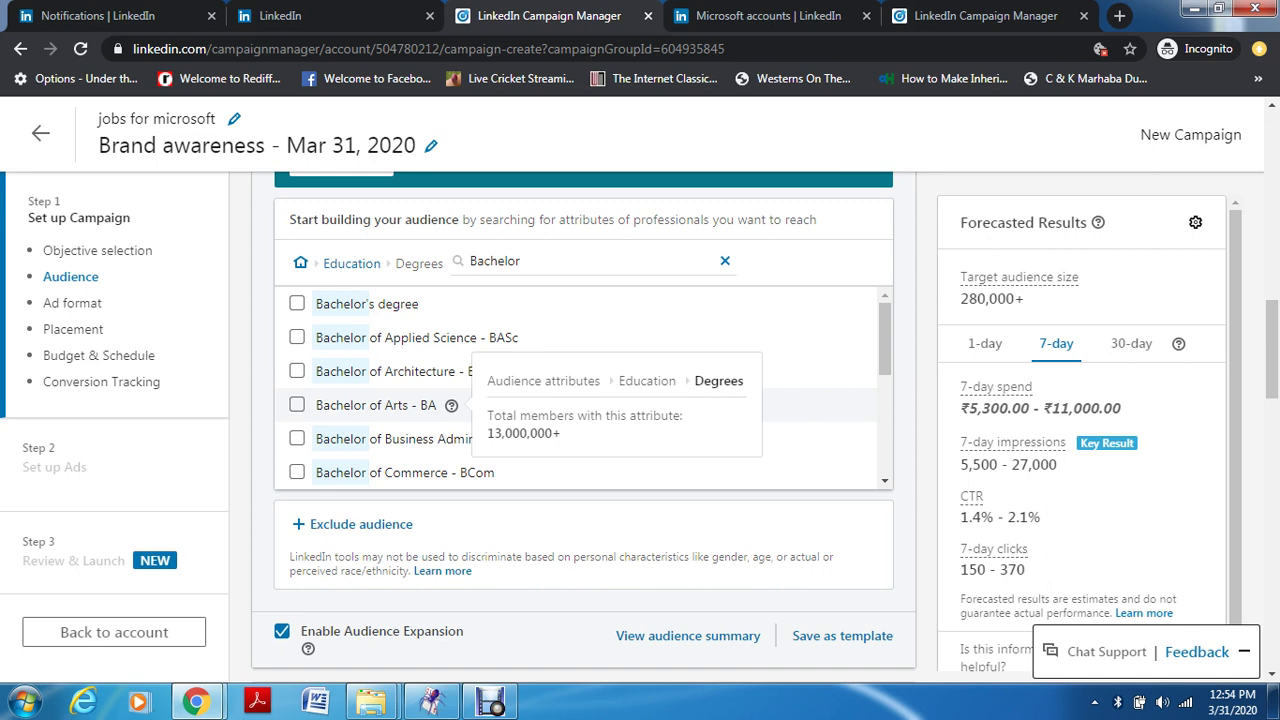
pyautogui.scroll(-3, 885, 340)
pyautogui.scroll(3, 885, 340)
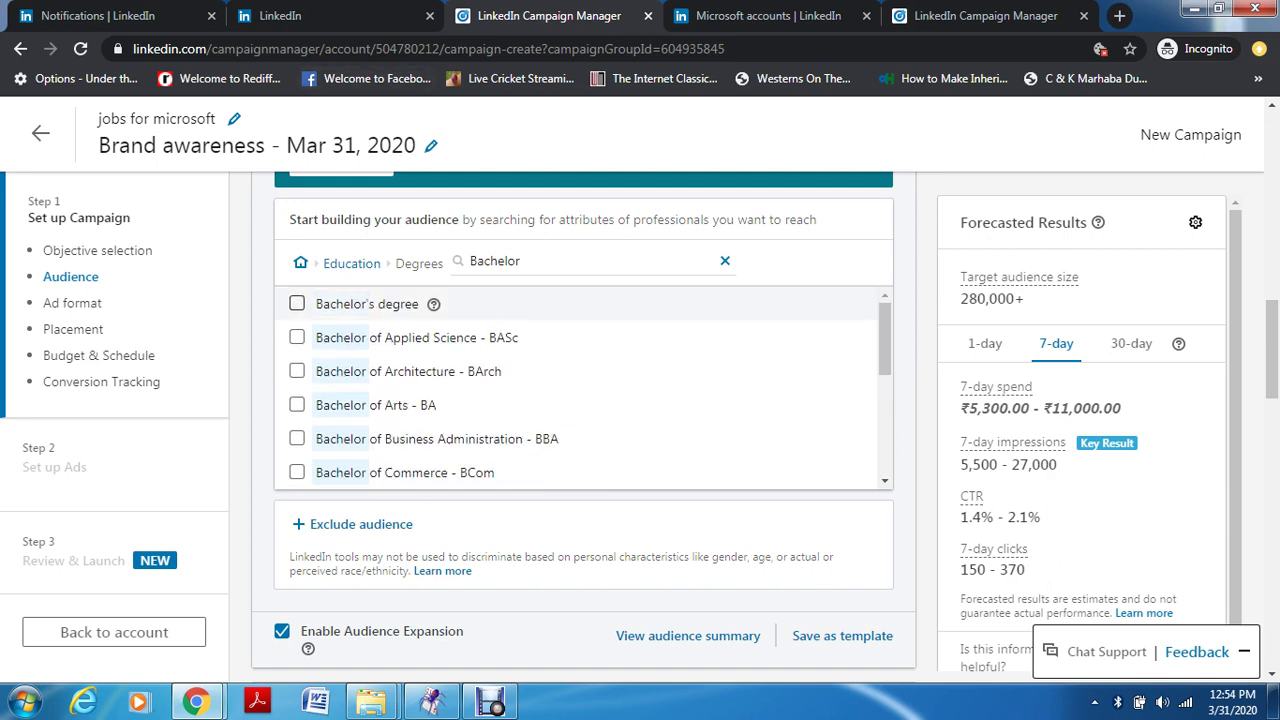
pyautogui.click(351, 263)
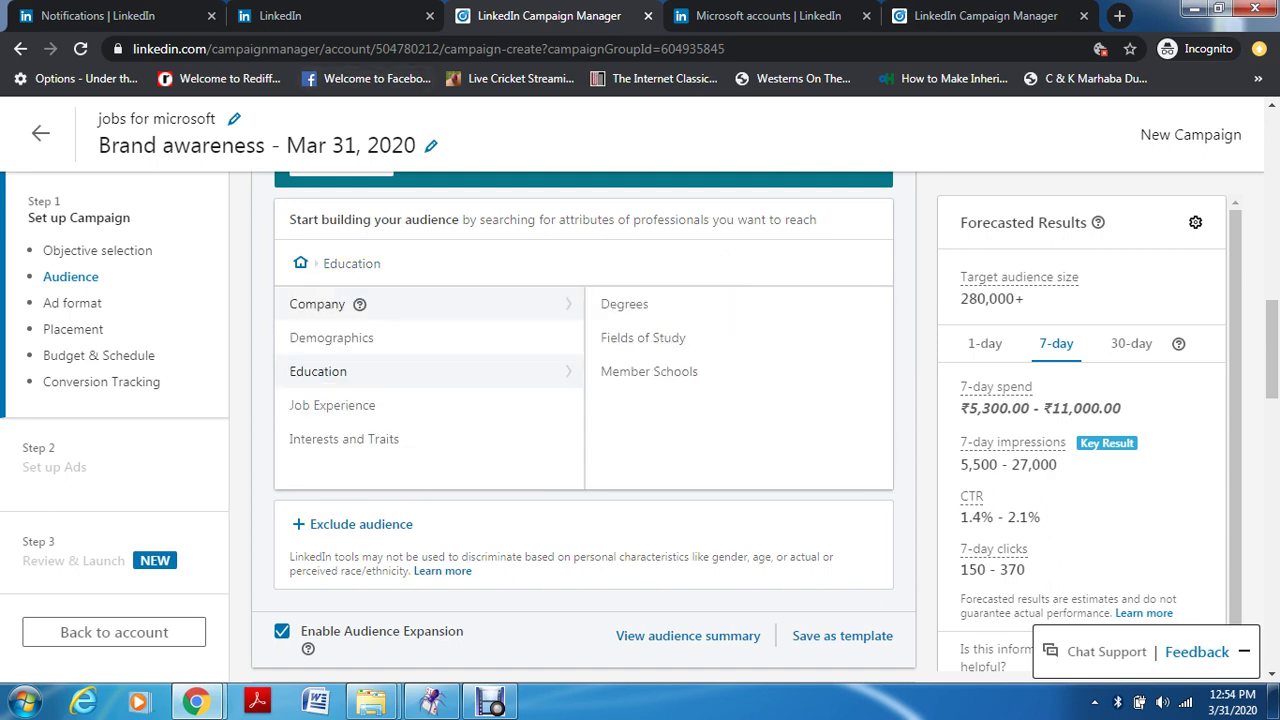
# - Try targeting members with 1 year to 12+ years of experience from the Job Experience attributes
pyautogui.click(318, 304)
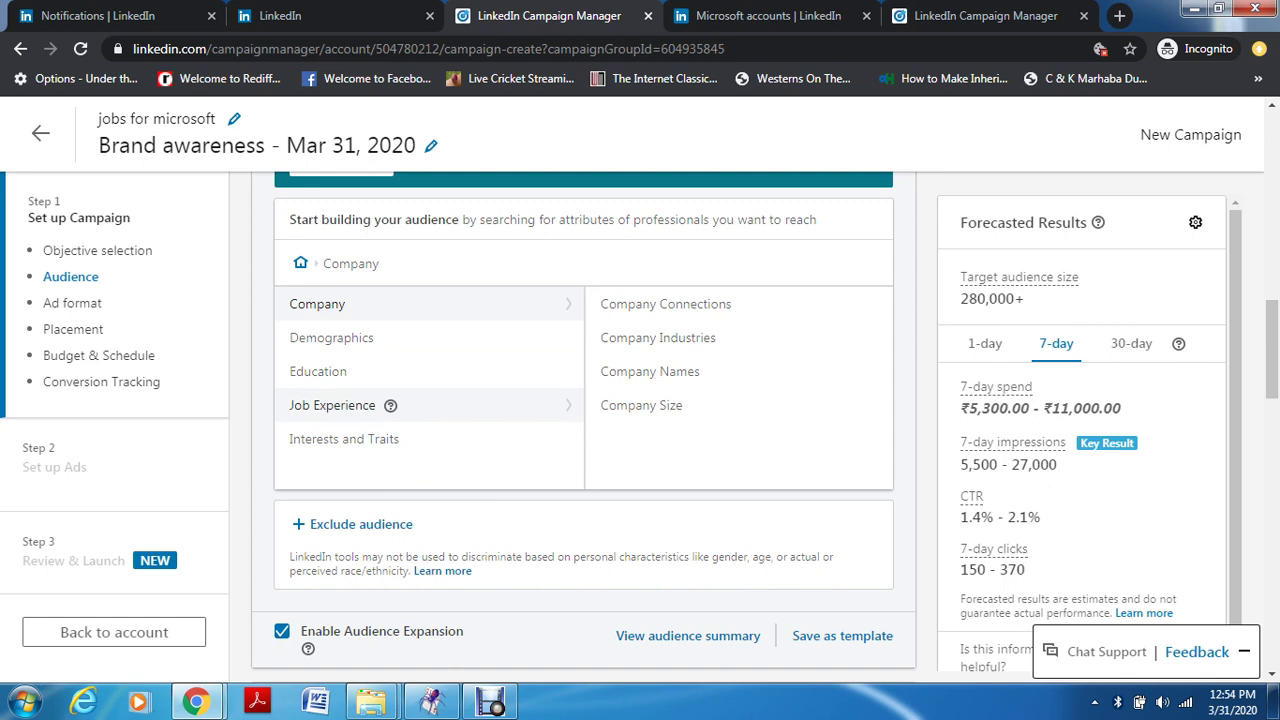
pyautogui.click(332, 405)
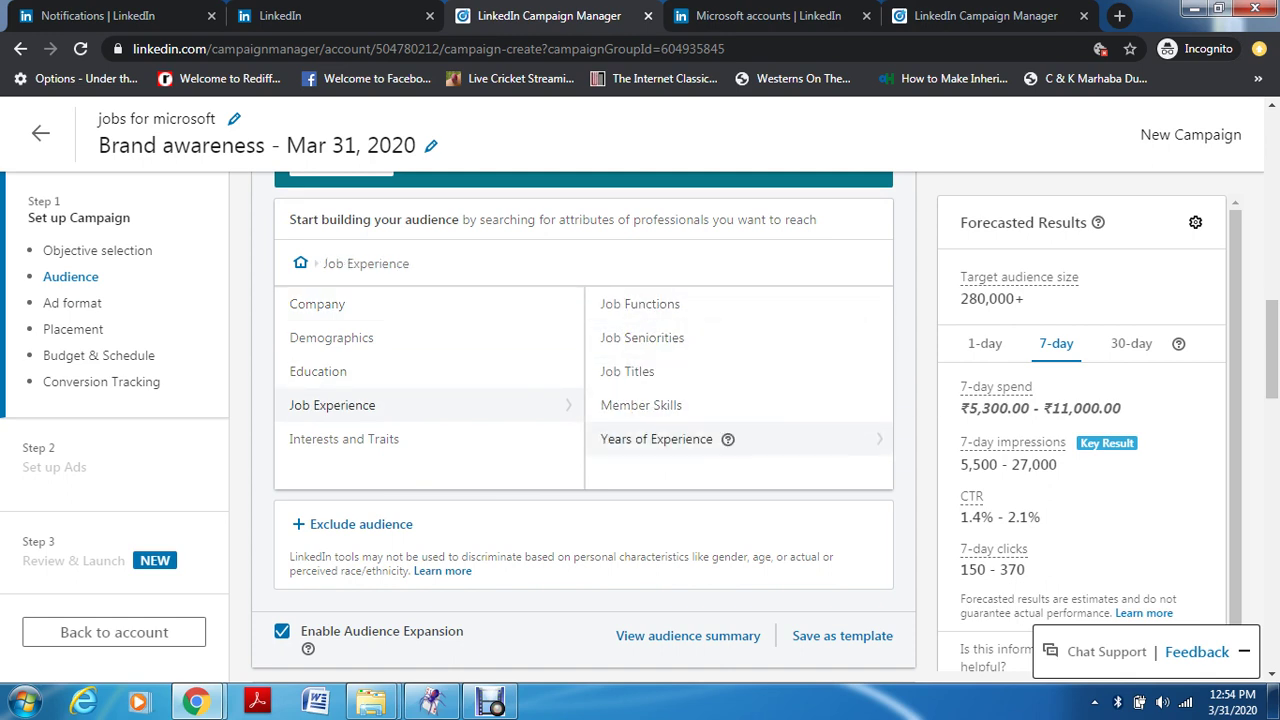
pyautogui.click(656, 439)
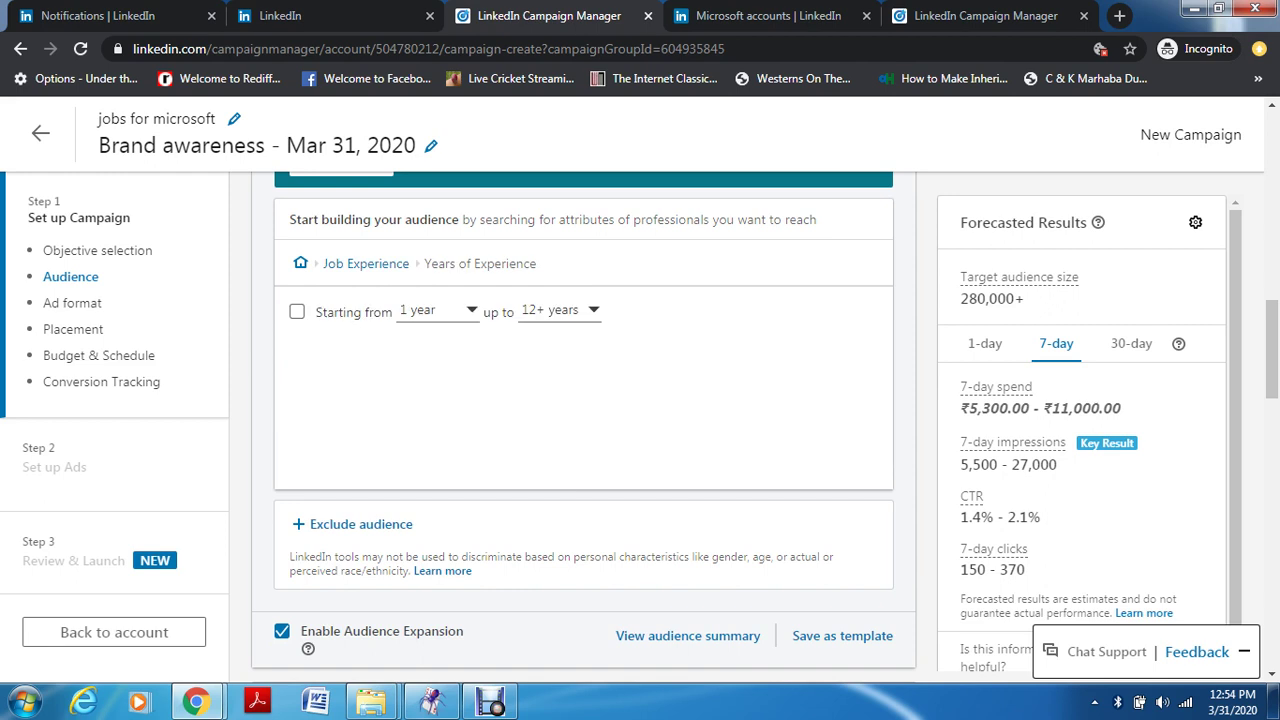
pyautogui.click(297, 311)
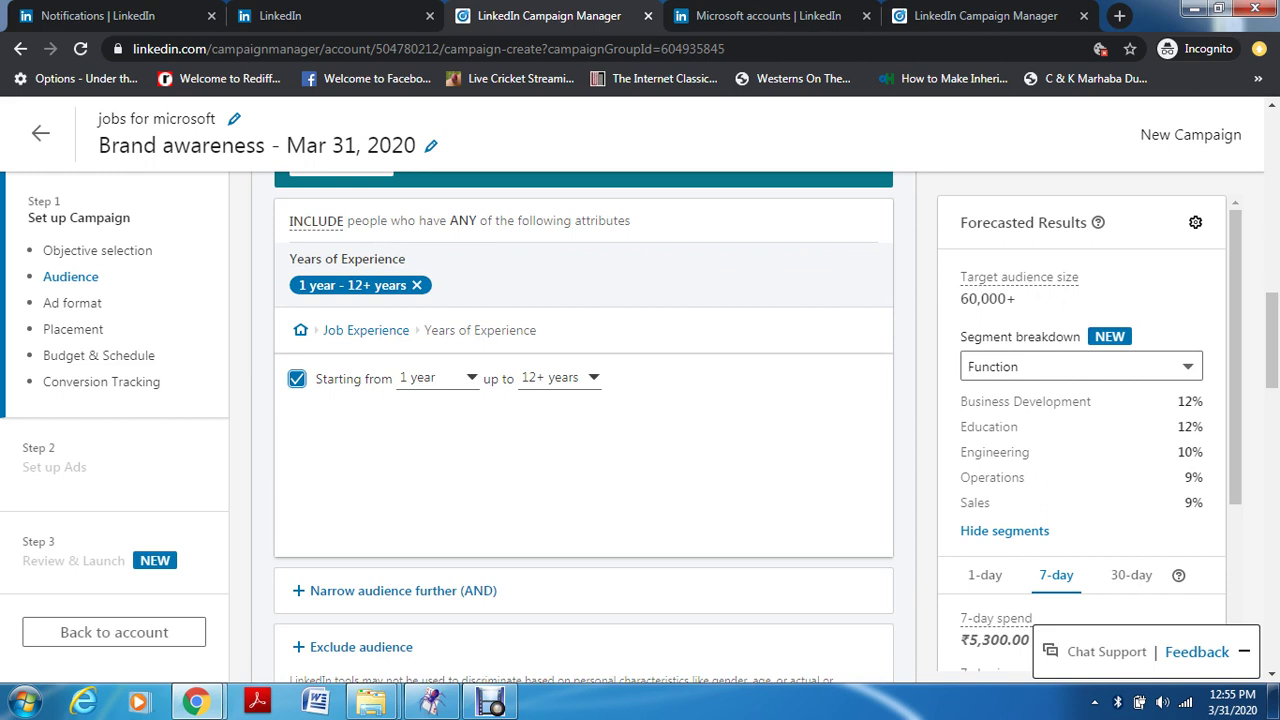
pyautogui.click(297, 378)
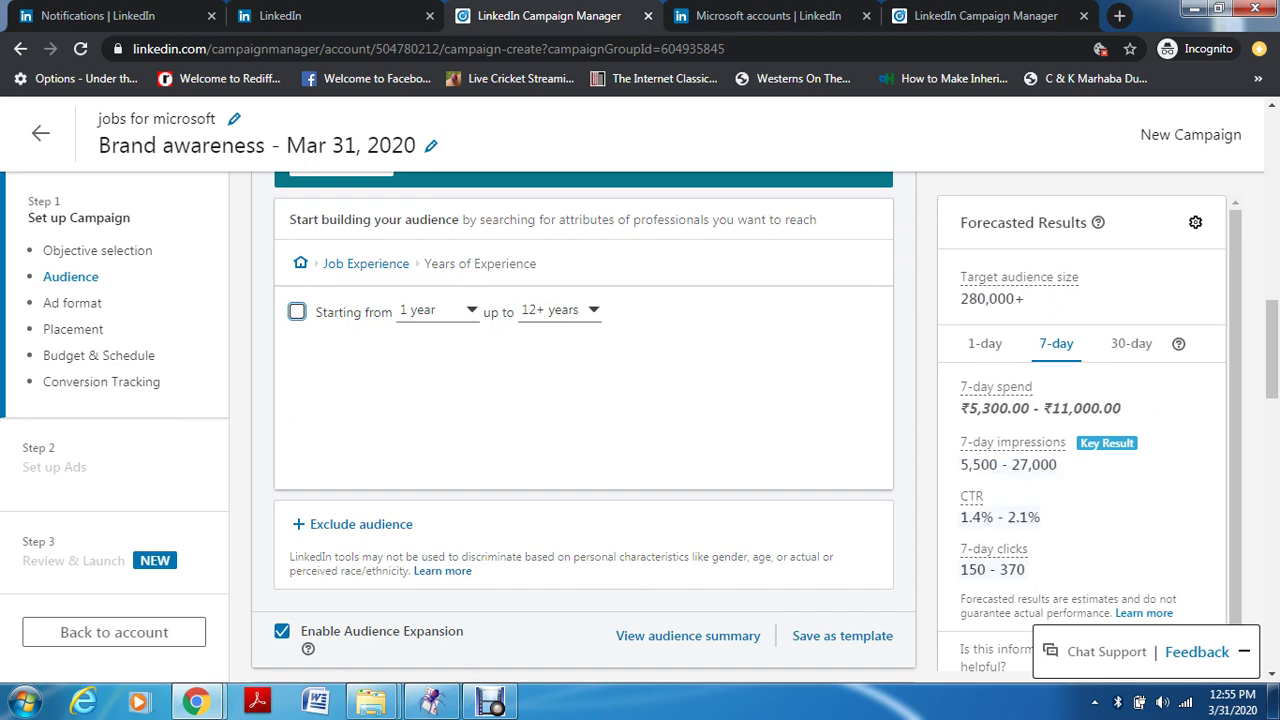
# - Search for "niit" as the Company Page to associate with the campaign in the Ad format section
pyautogui.scroll(-3, 584, 430)
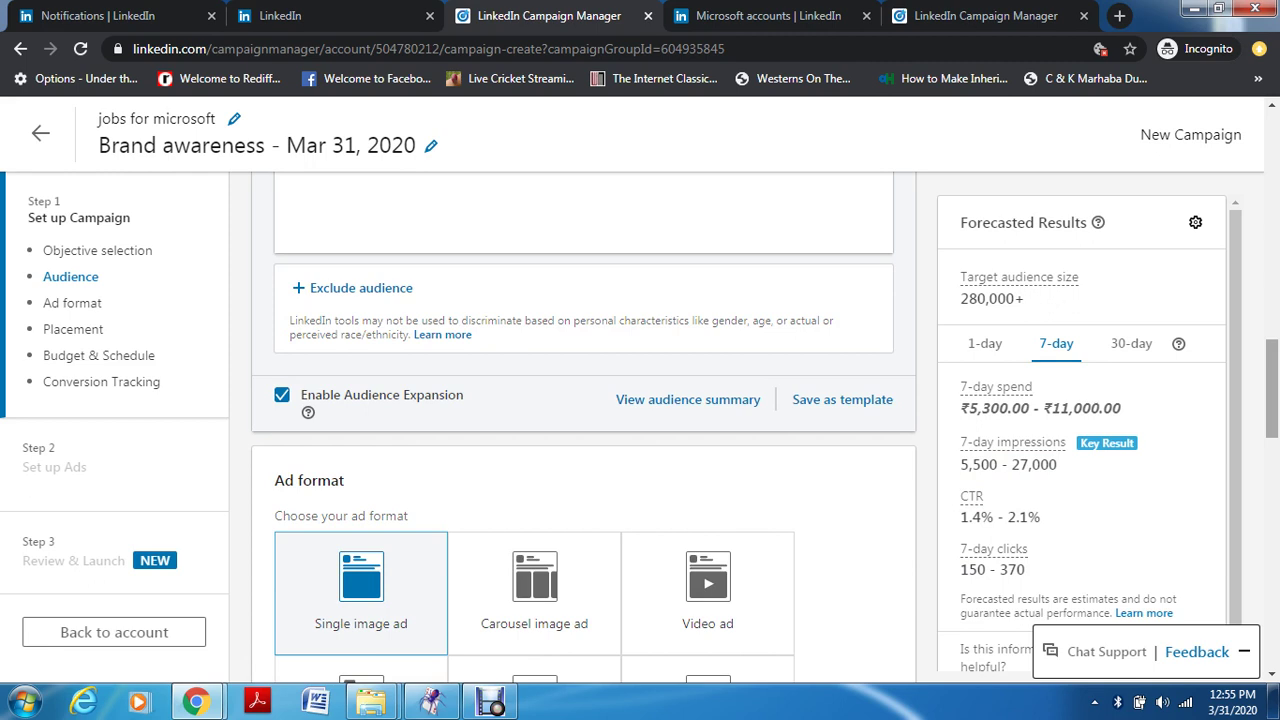
pyautogui.scroll(-2, 583, 430)
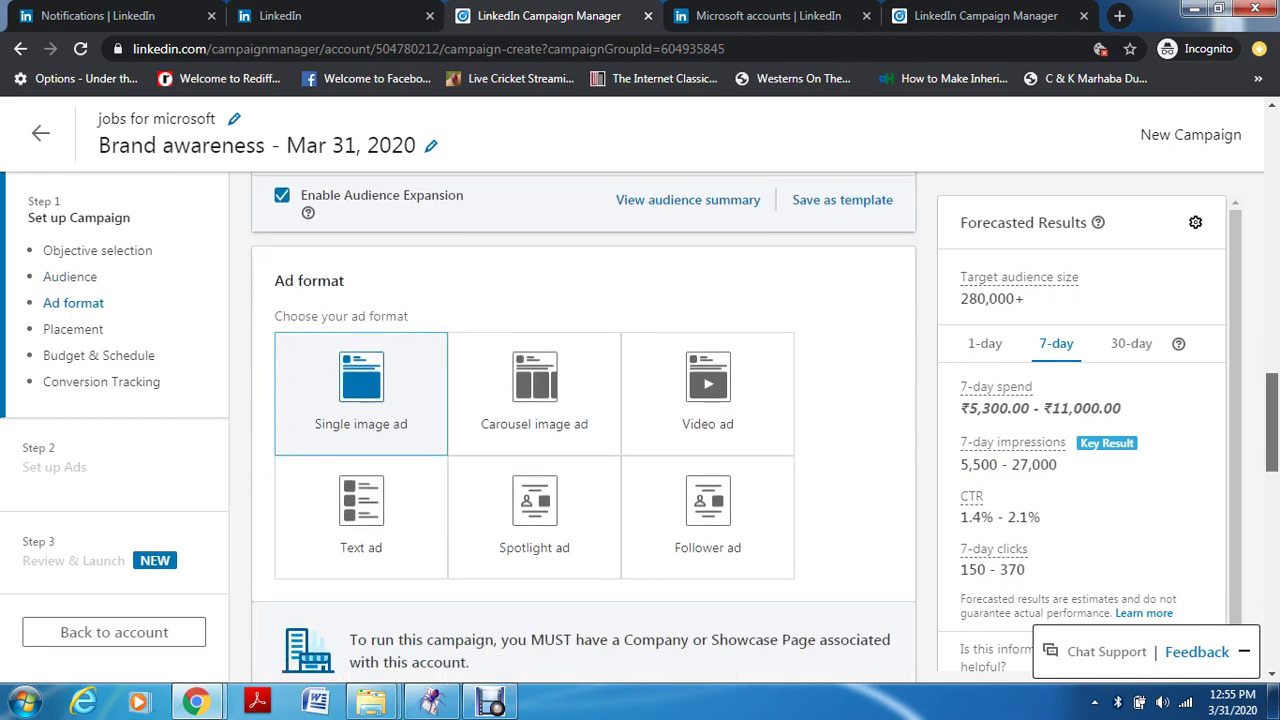
pyautogui.scroll(2, 583, 430)
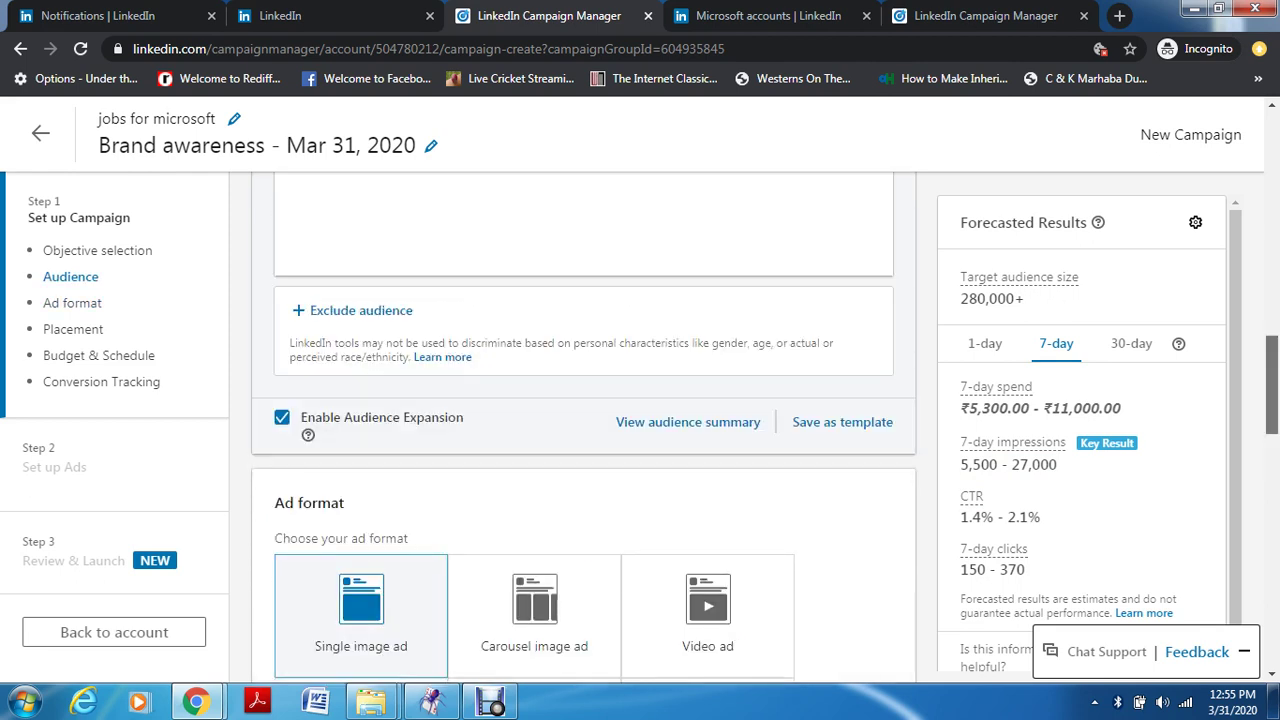
pyautogui.scroll(-3, 583, 430)
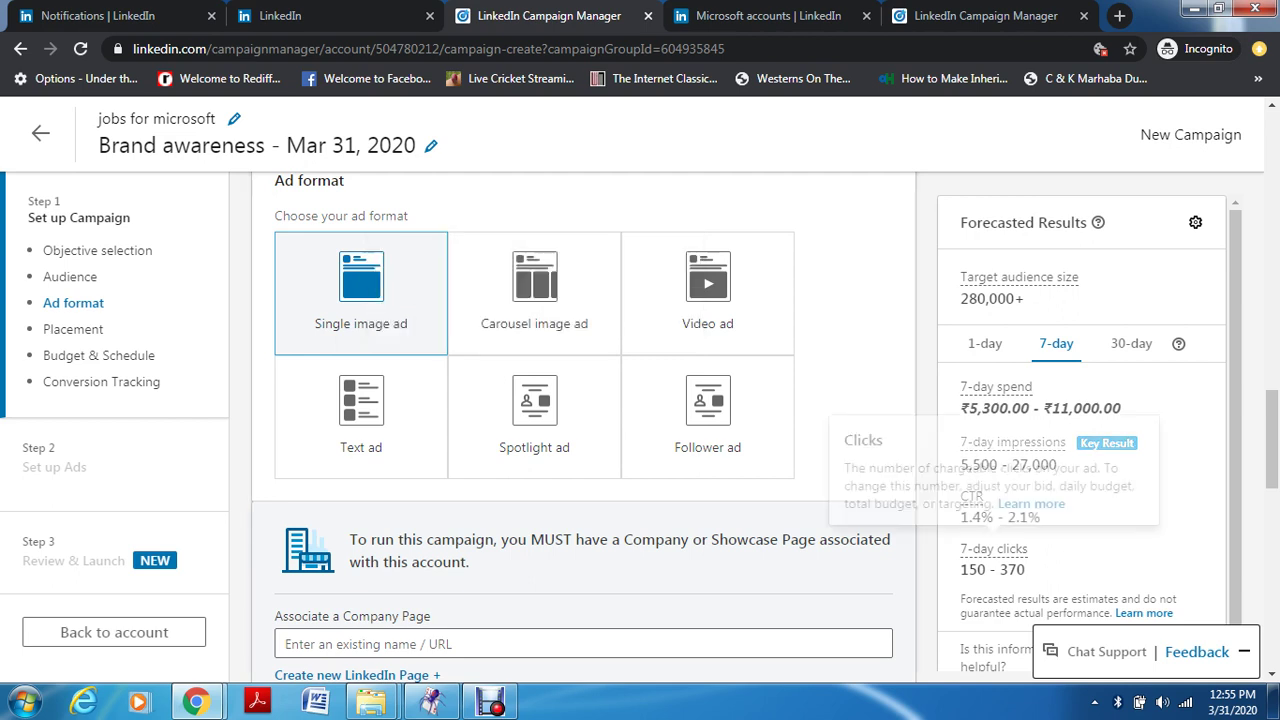
pyautogui.scroll(-2, 584, 420)
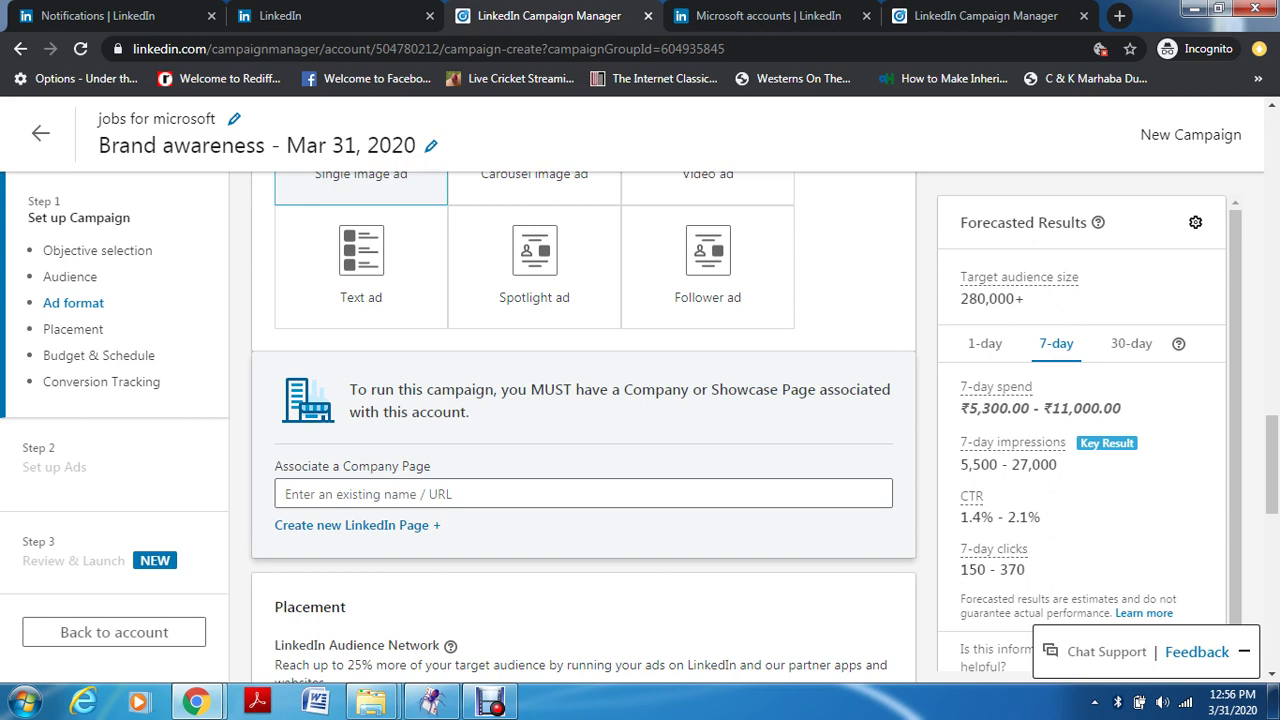
pyautogui.click(583, 494)
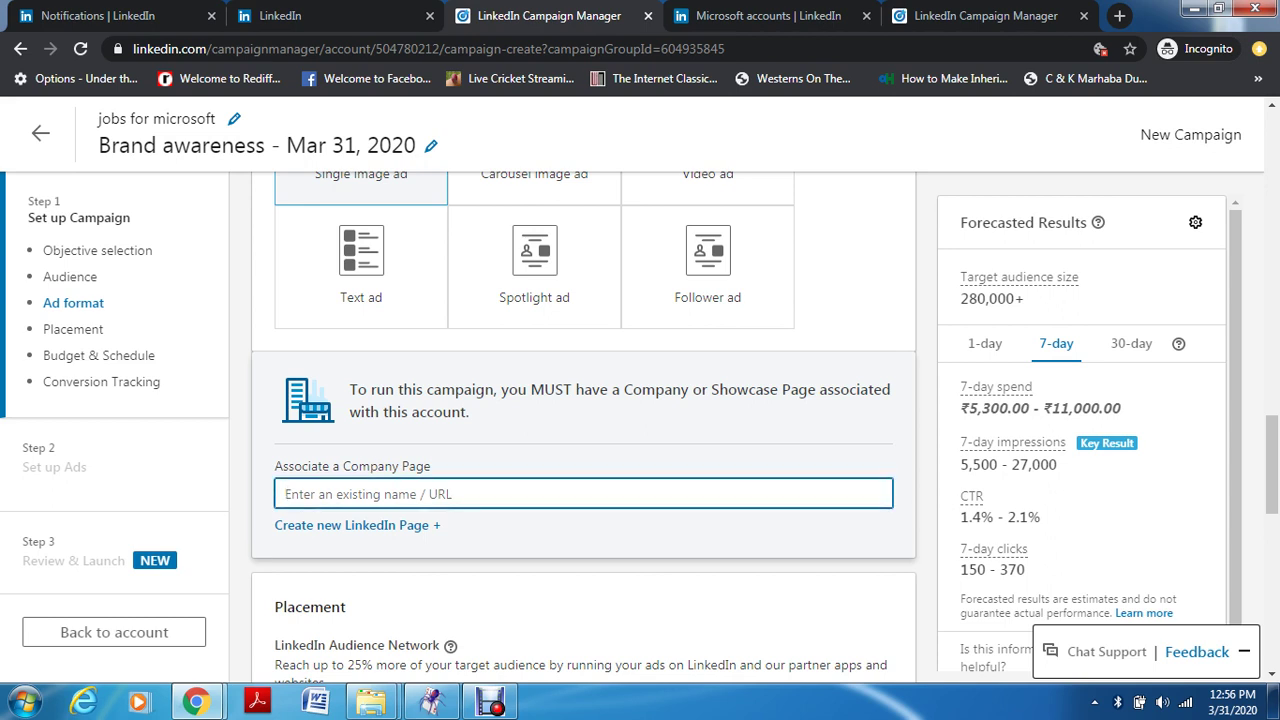
pyautogui.write('niit')
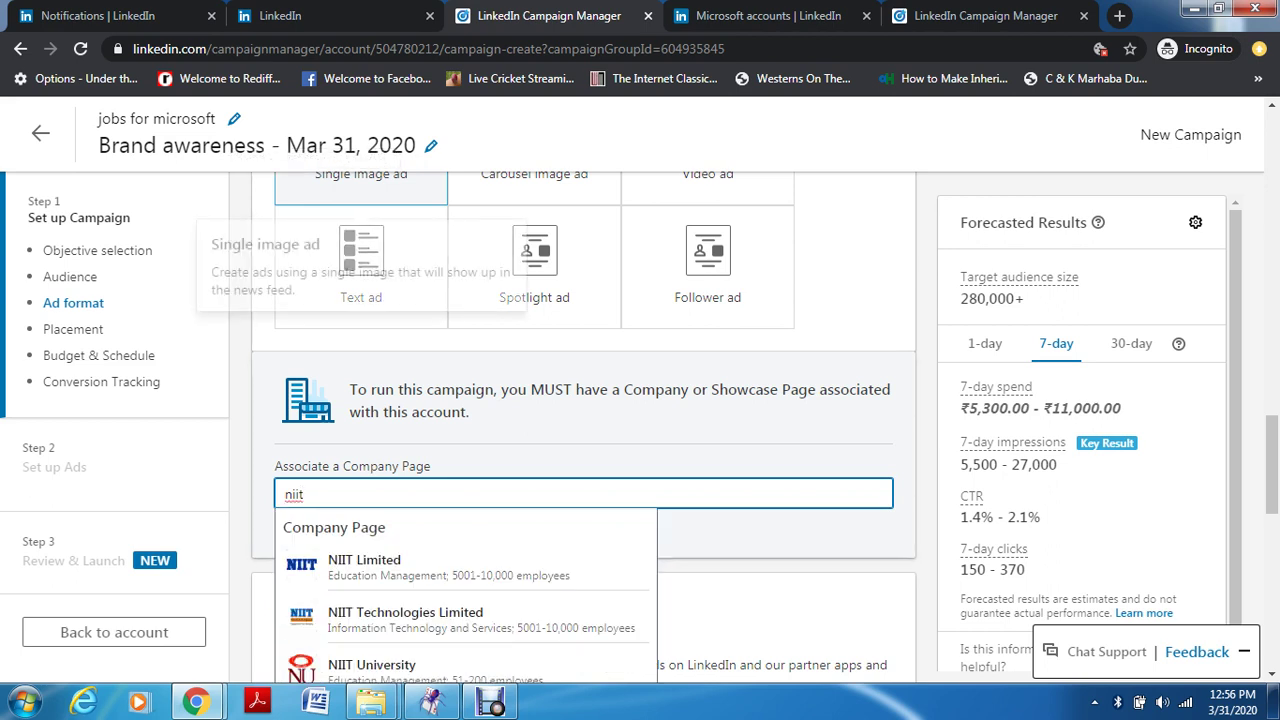
# - Switch to the LinkedIn feed and open the NIIT digital marketing institute page to check its name
pyautogui.click(98, 15)
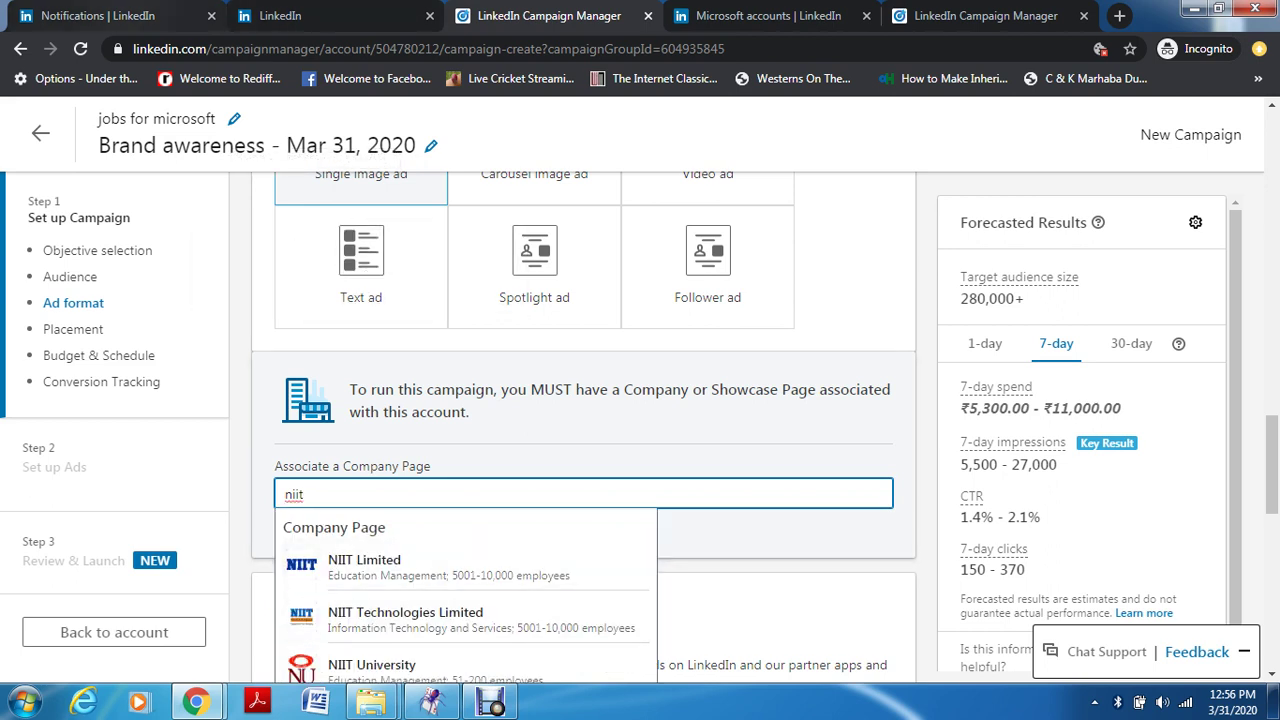
pyautogui.click(320, 15)
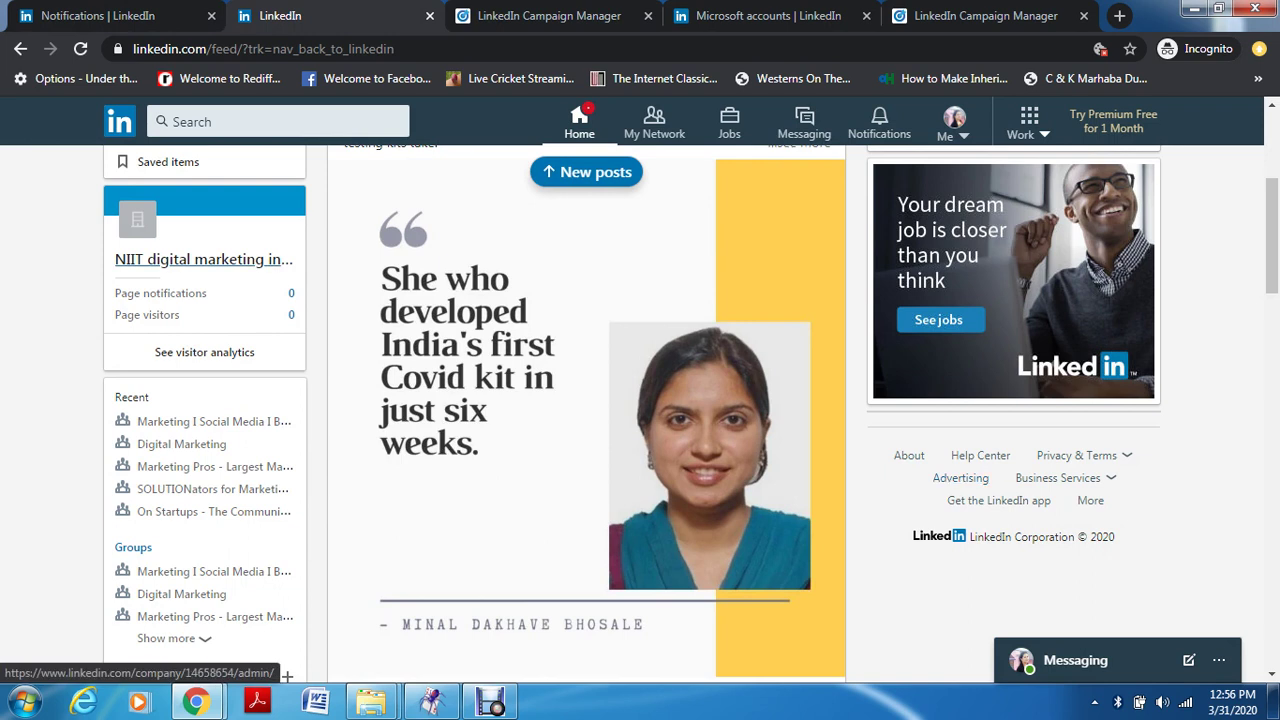
pyautogui.click(204, 259)
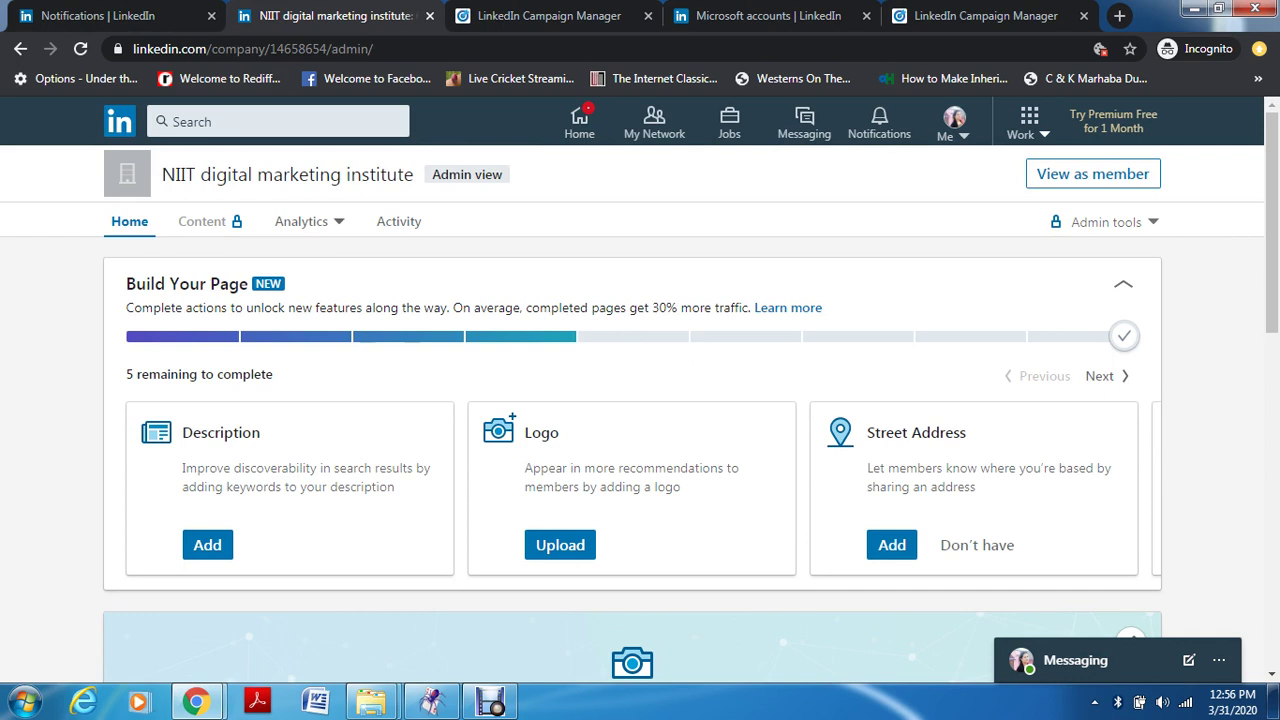
# - Return to the campaign, refine the Company Page search to "niit digital" and select NIIT digital marketing institute
pyautogui.hotkey('ctrl', 'shift', 'Tab')
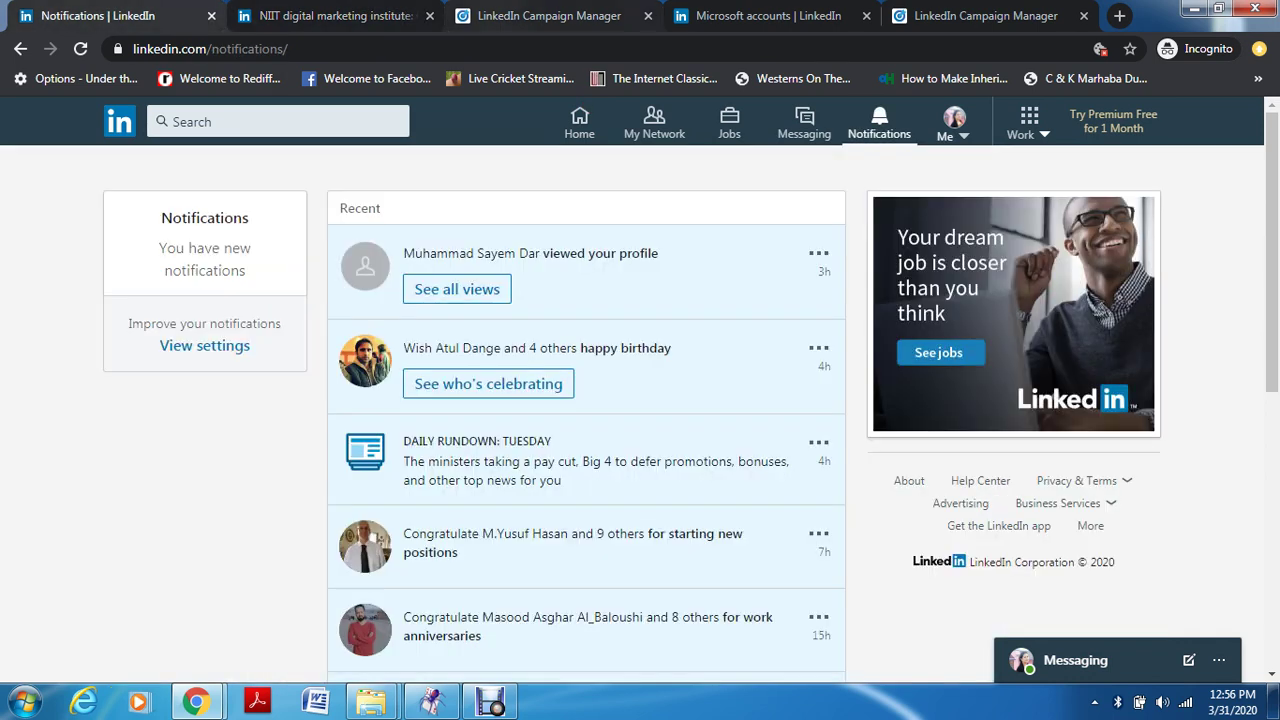
pyautogui.hotkey('ctrl', 'Tab')
pyautogui.hotkey('ctrl', 'Tab')
pyautogui.write('digita')
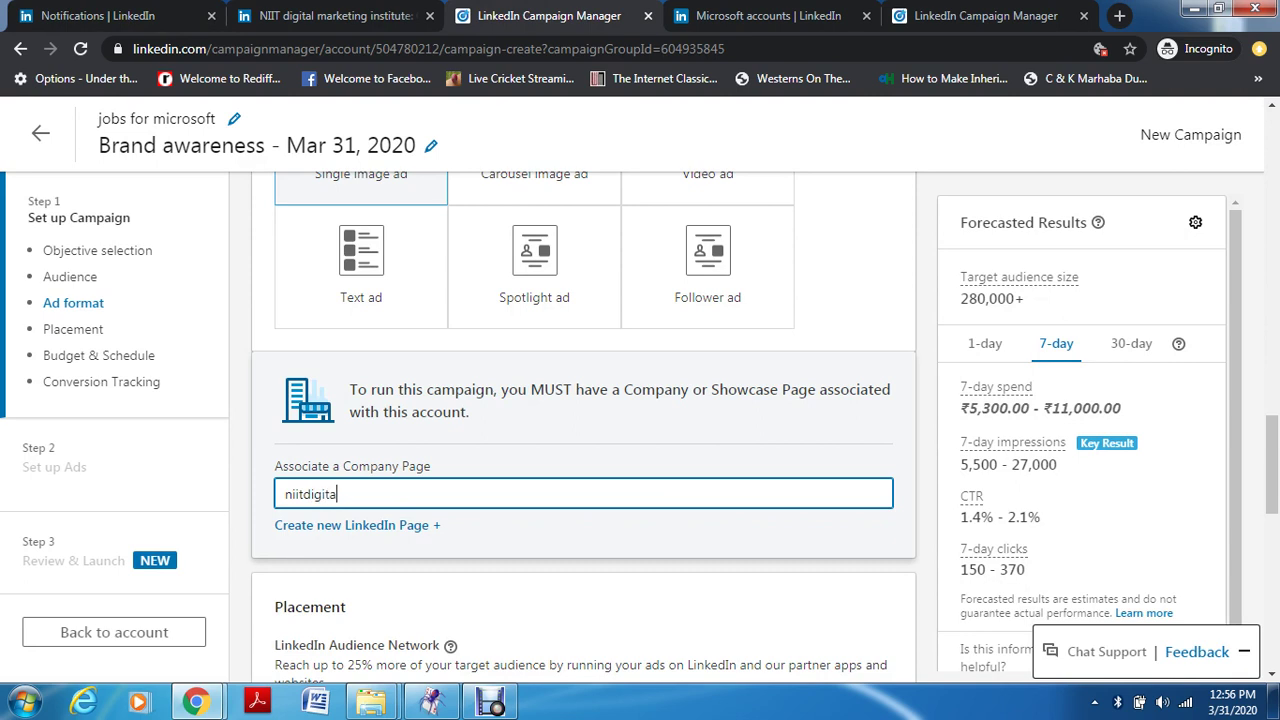
pyautogui.write('l')
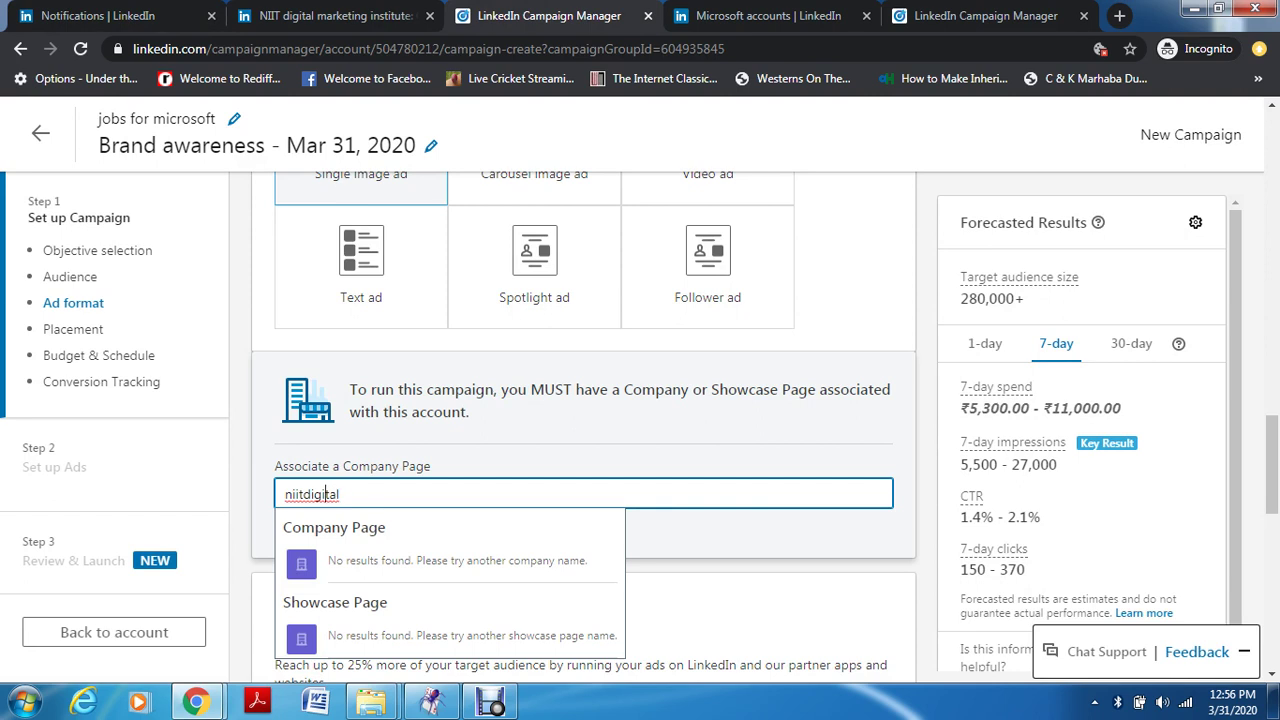
pyautogui.click(301, 494)
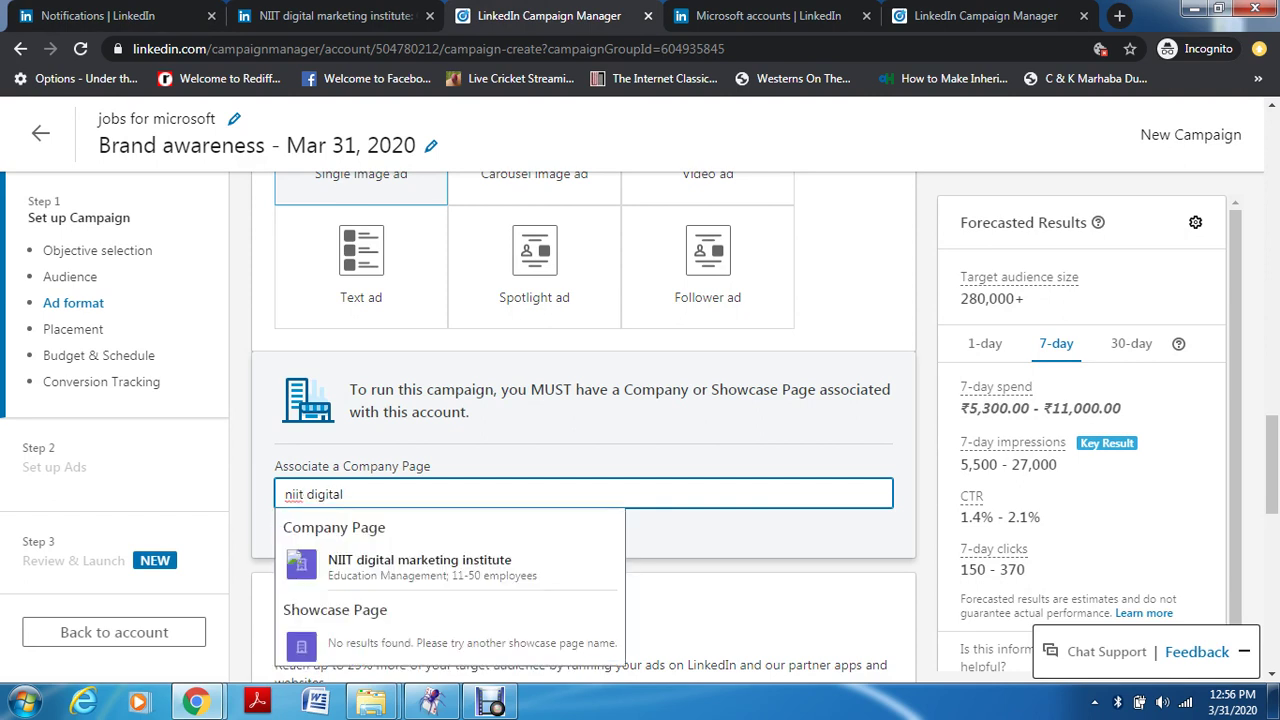
pyautogui.press('Down')
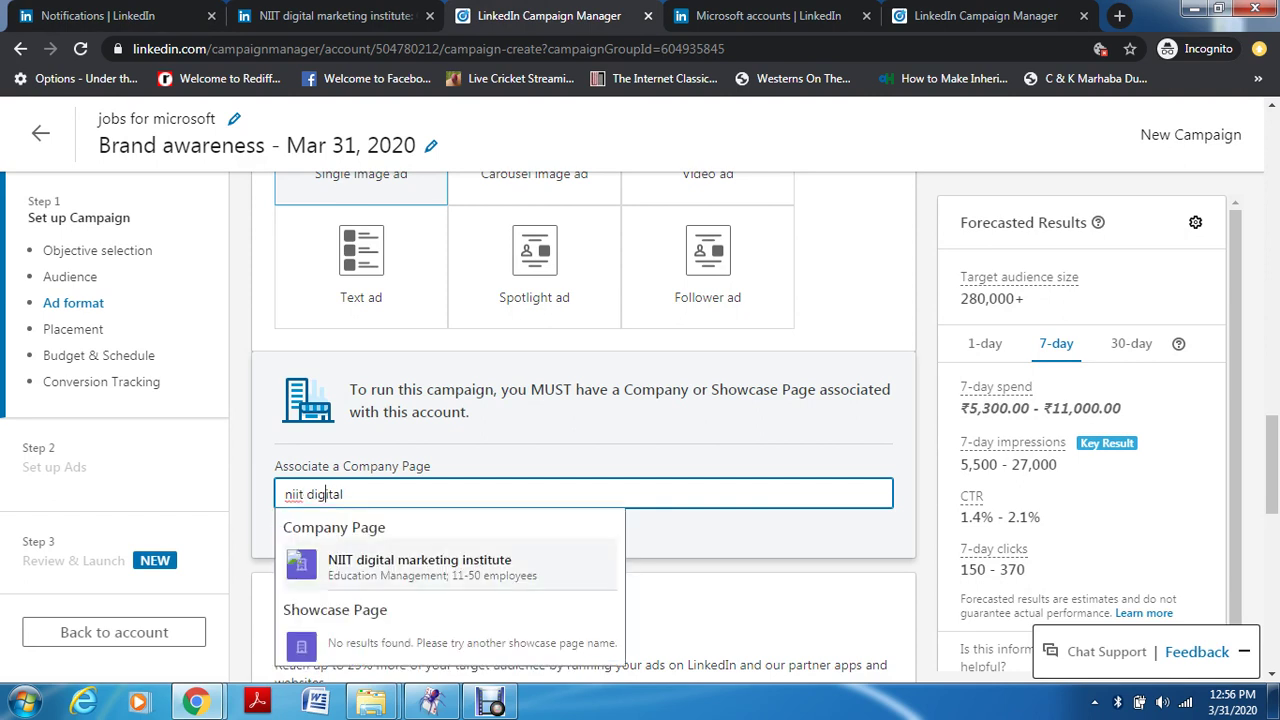
pyautogui.press('Return')
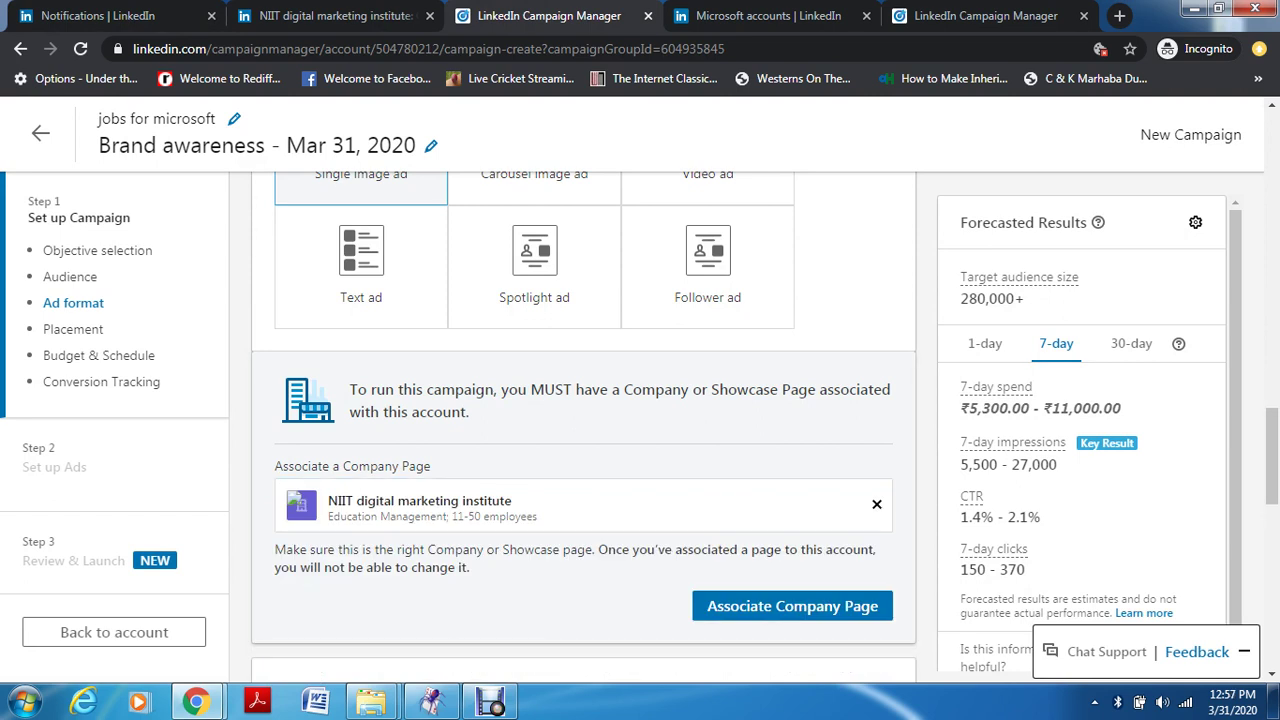
# - Set the campaign's daily budget to ₹500
pyautogui.scroll(-4, 584, 420)
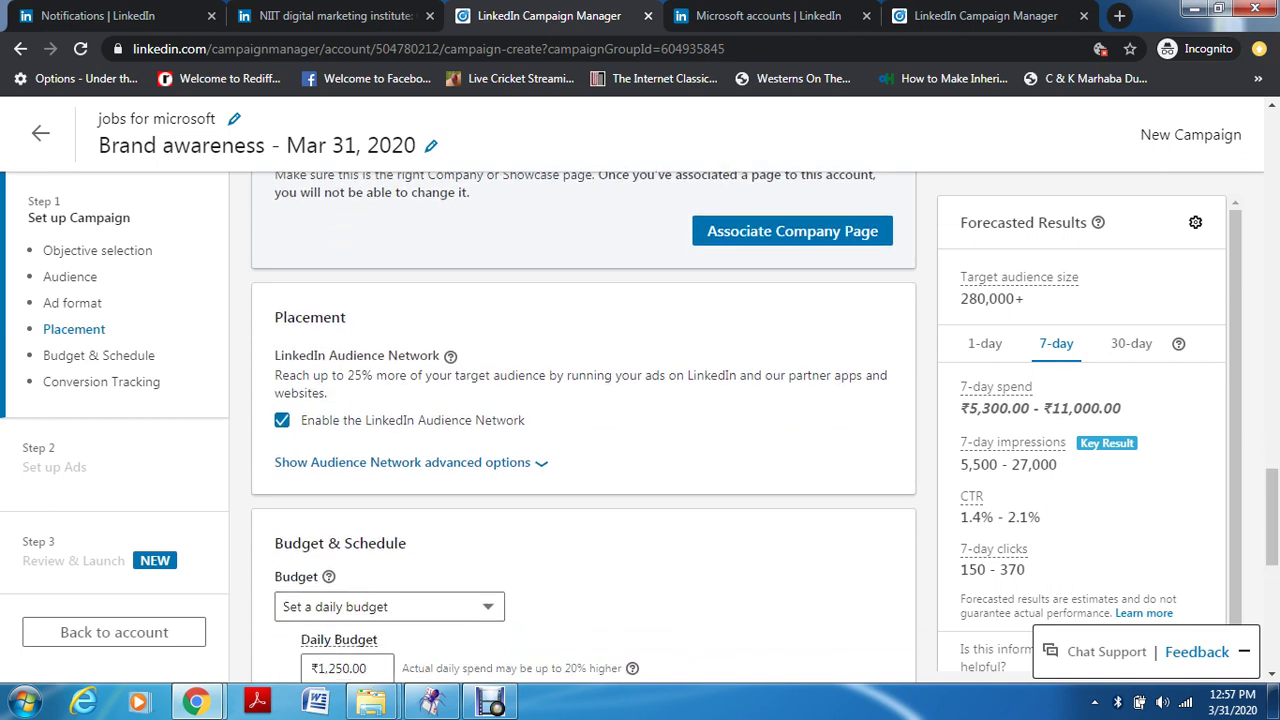
pyautogui.moveTo(450, 356)
pyautogui.moveTo(1272, 517); pyautogui.dragTo(1272, 565)
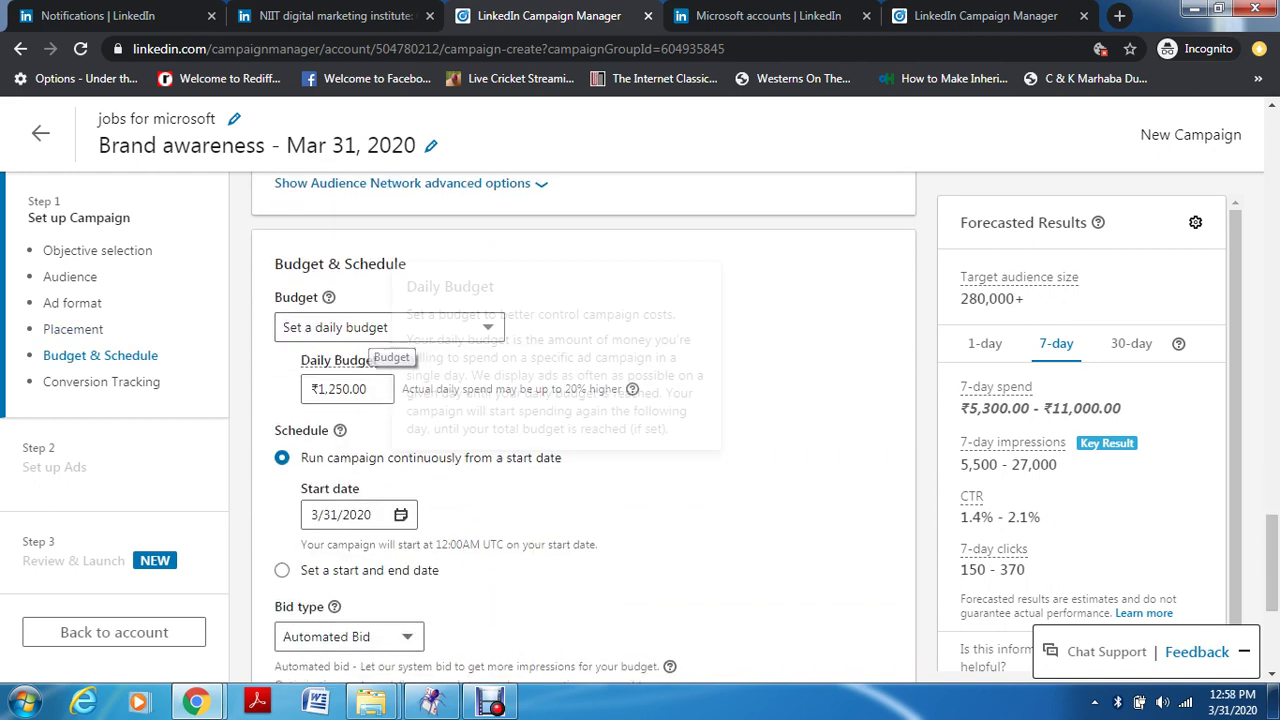
pyautogui.click(347, 389)
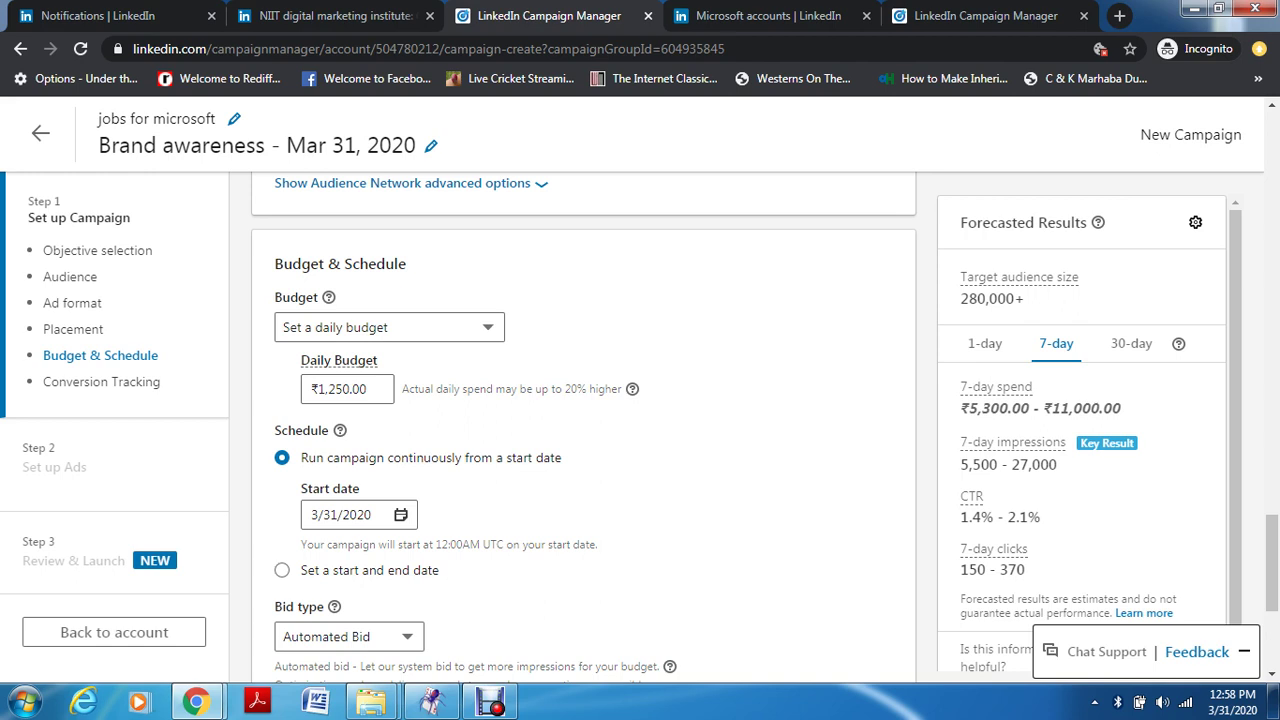
pyautogui.click(347, 389)
pyautogui.hotkey('shift', 'Left')
pyautogui.hotkey('shift', 'Left')
pyautogui.hotkey('shift', 'Left')
pyautogui.hotkey('shift', 'Left')
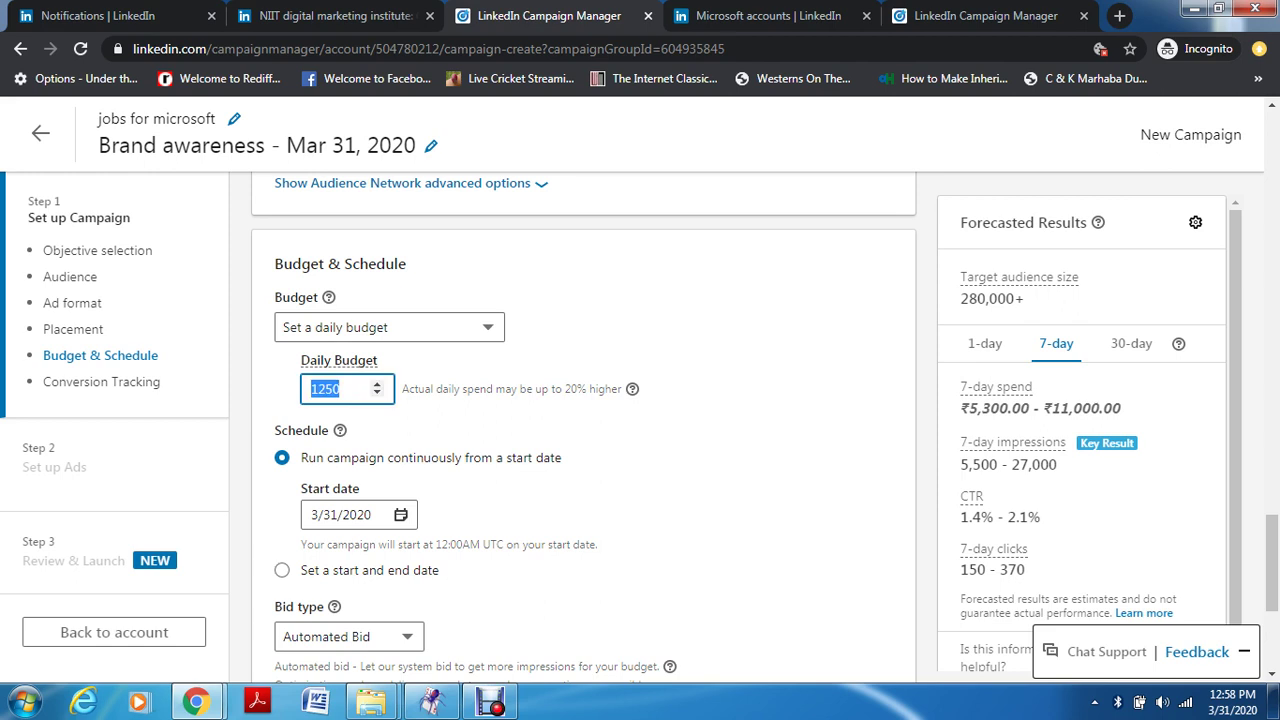
pyautogui.write('500')
pyautogui.press('Tab')
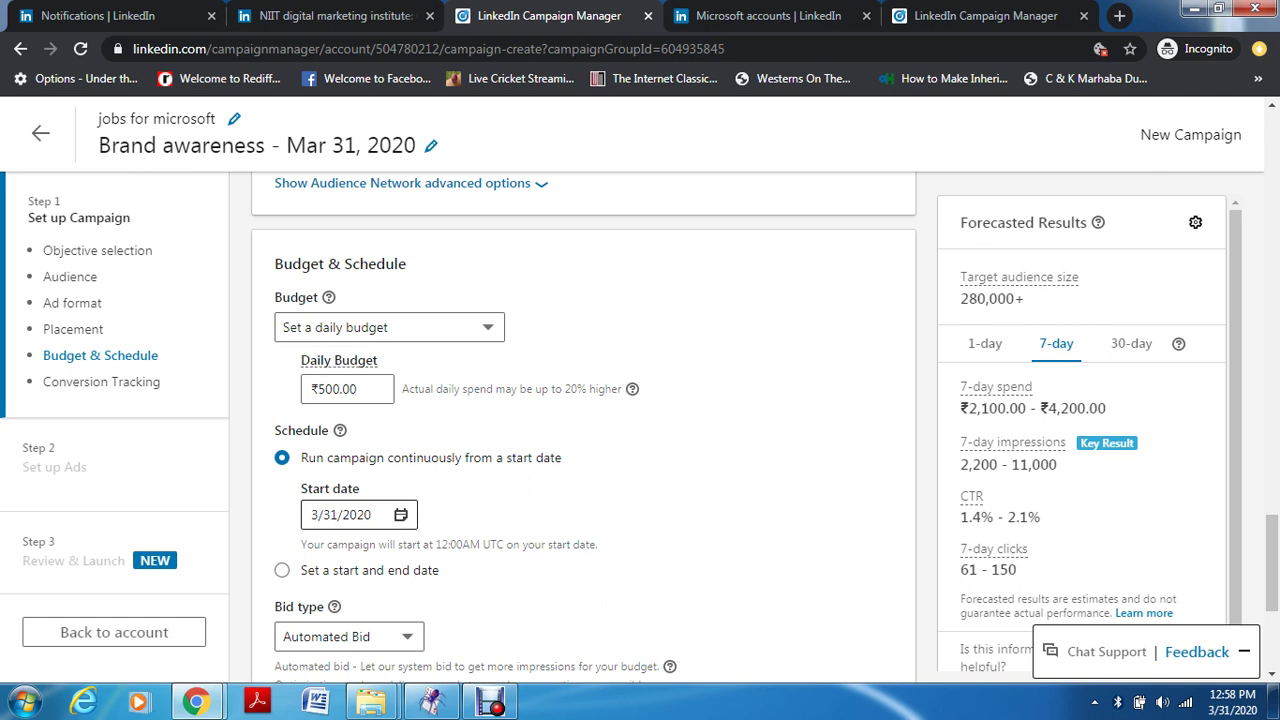
# - Set the campaign to run continuously from a start date of 4/5/2020
pyautogui.click(364, 514)
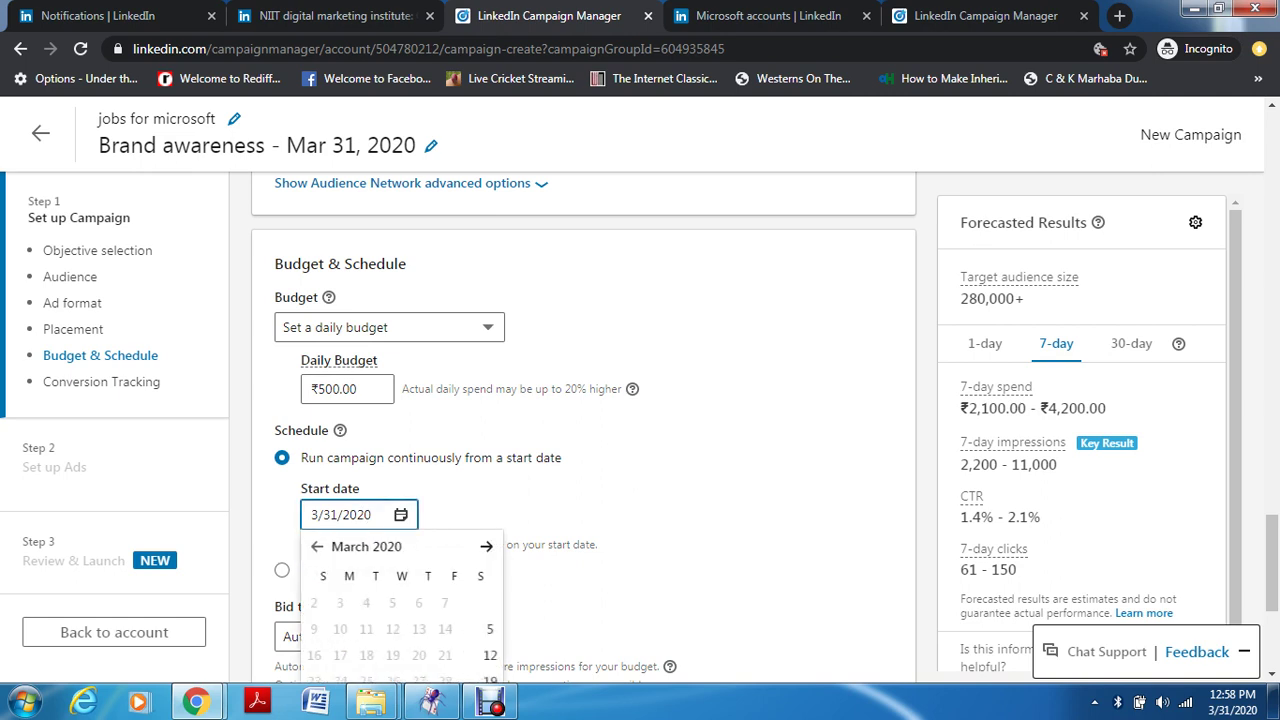
pyautogui.press('Down')
pyautogui.press('Left')
pyautogui.press('Left')
pyautogui.press('Left')
pyautogui.press('Right')
pyautogui.press('Return')
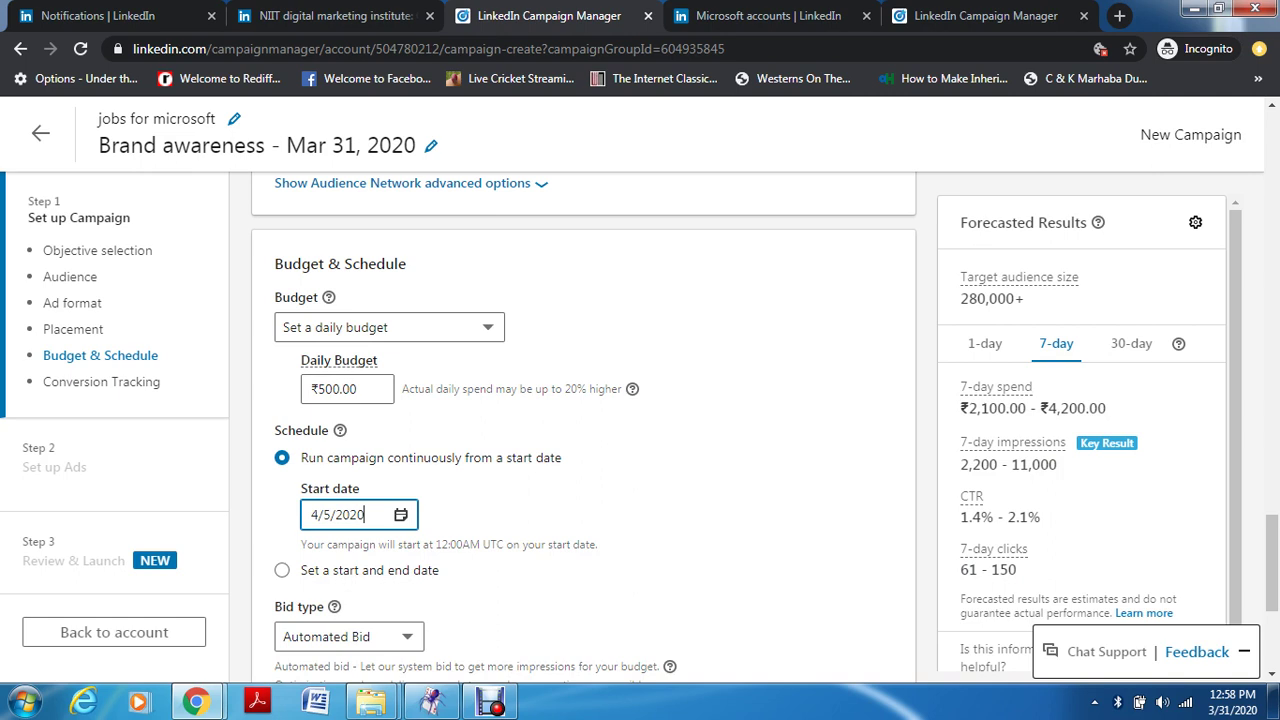
# - Change the bid type to Maximum CPM Bid and set the bid amount to ₹200 per 1,000 impressions
pyautogui.scroll(-3, 640, 420)
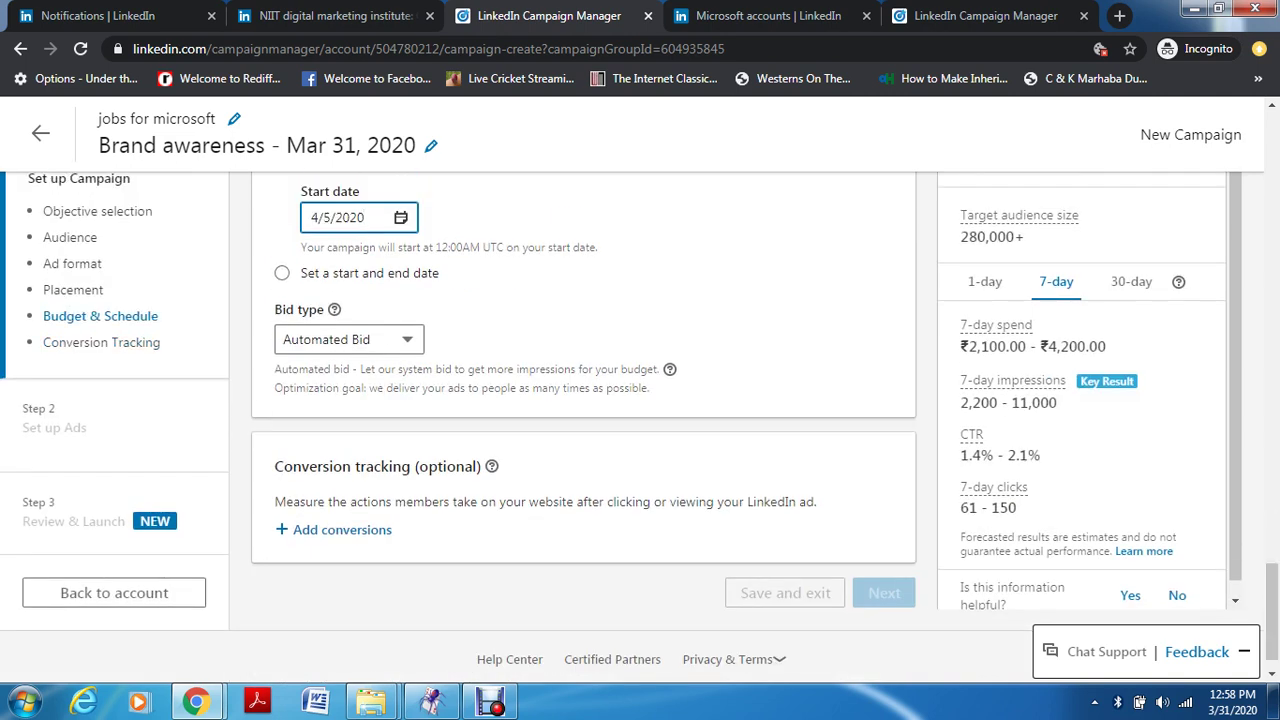
pyautogui.click(349, 339)
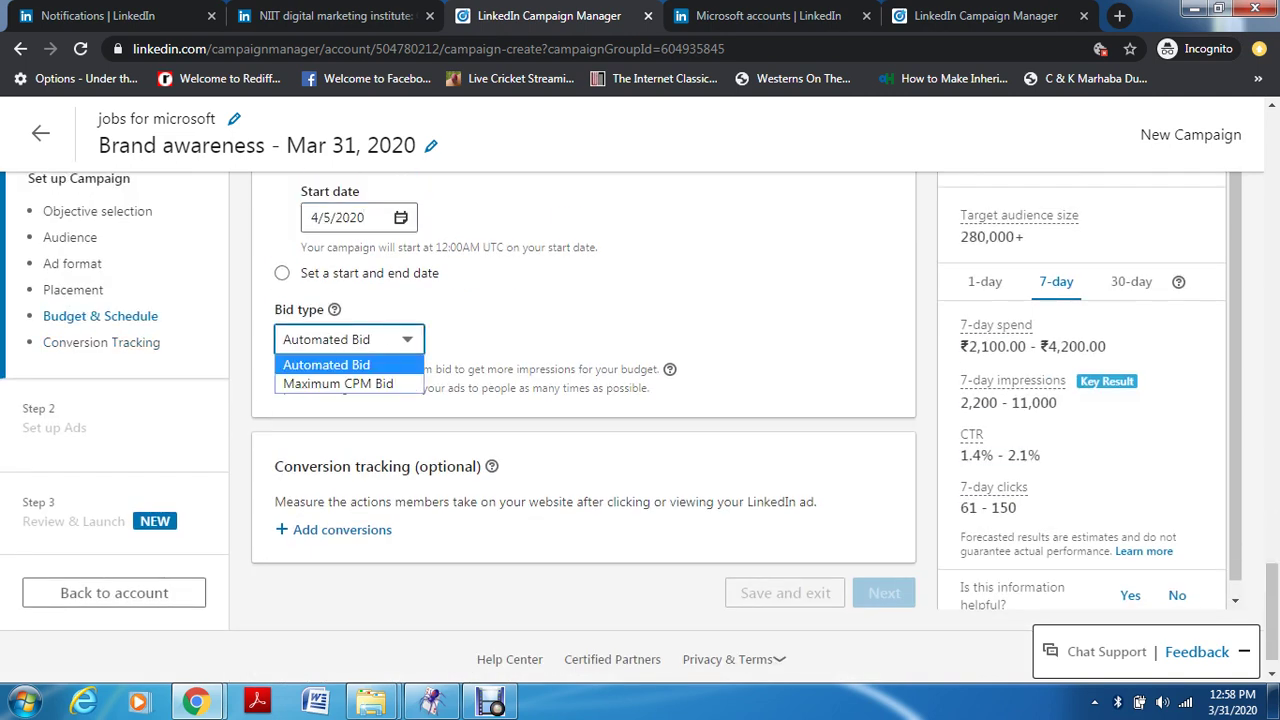
pyautogui.click(338, 383)
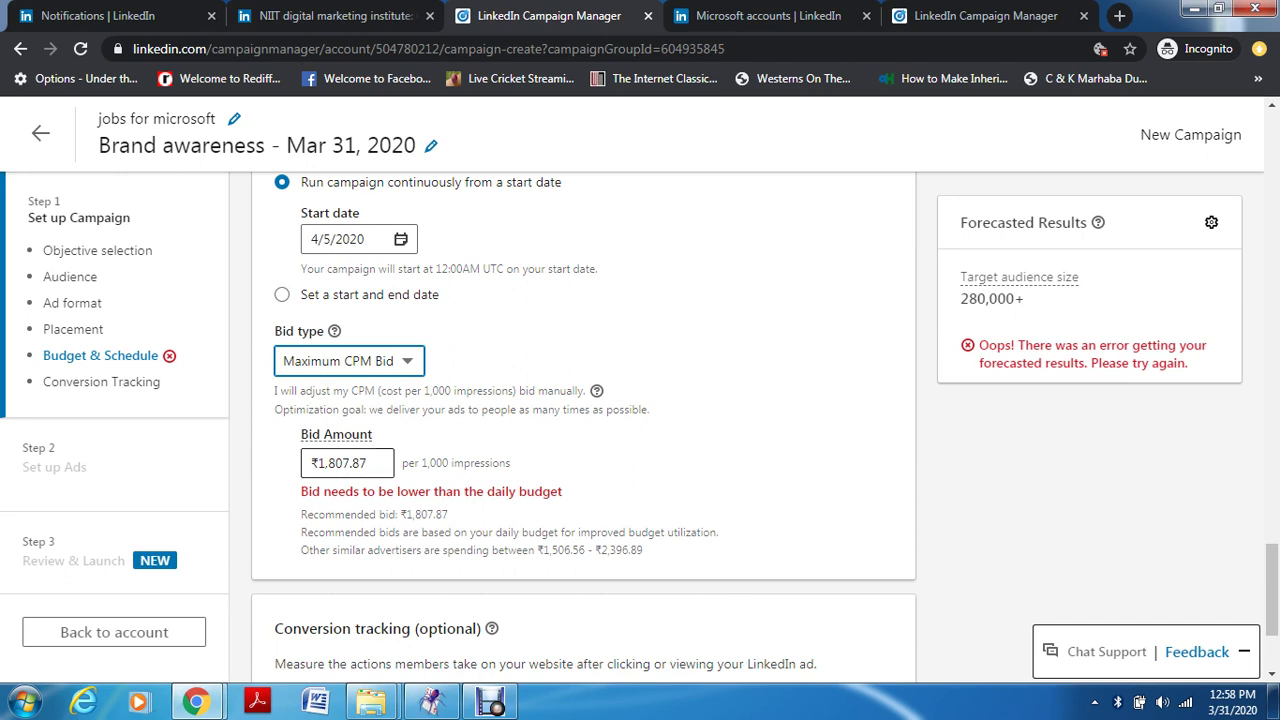
pyautogui.click(342, 463)
pyautogui.click(325, 463)
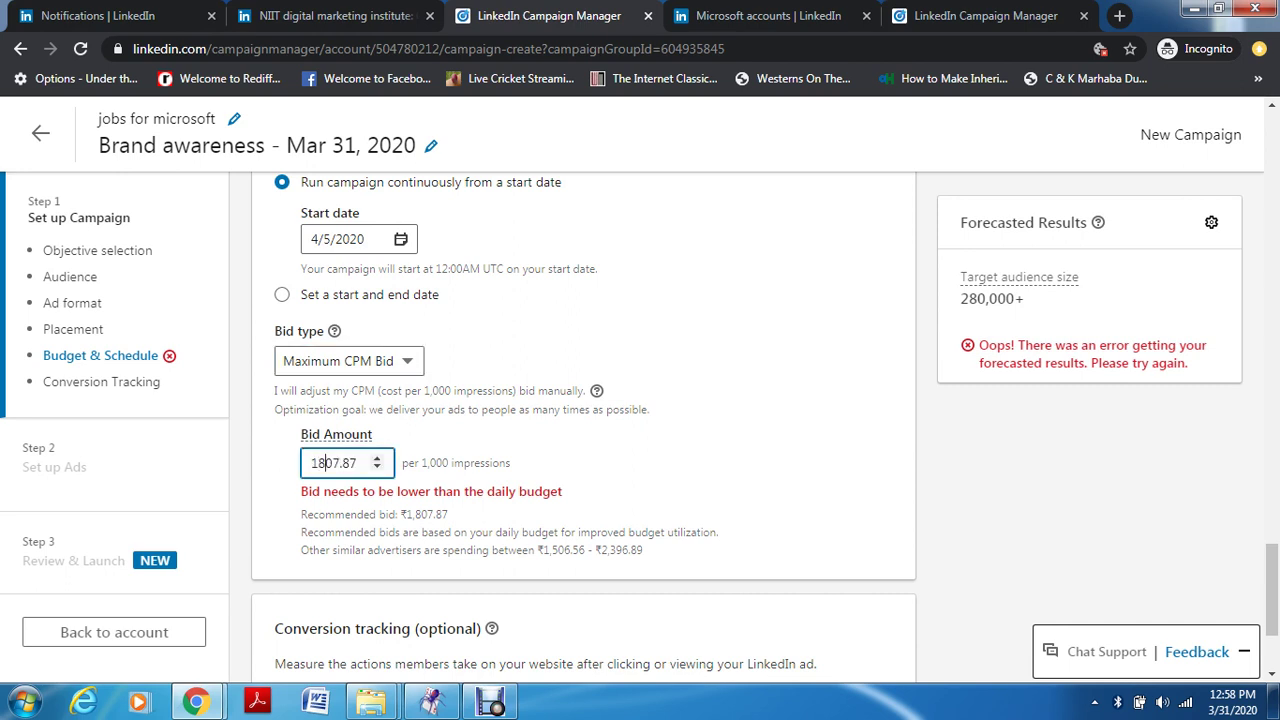
pyautogui.hotkey('shift', 'Left')
pyautogui.hotkey('shift', 'Left')
pyautogui.hotkey('shift', 'Left')
pyautogui.hotkey('shift', 'Left')
pyautogui.write('200')
pyautogui.press('Delete')
pyautogui.press('Delete')
pyautogui.press('BackSpace')
pyautogui.press('Tab')
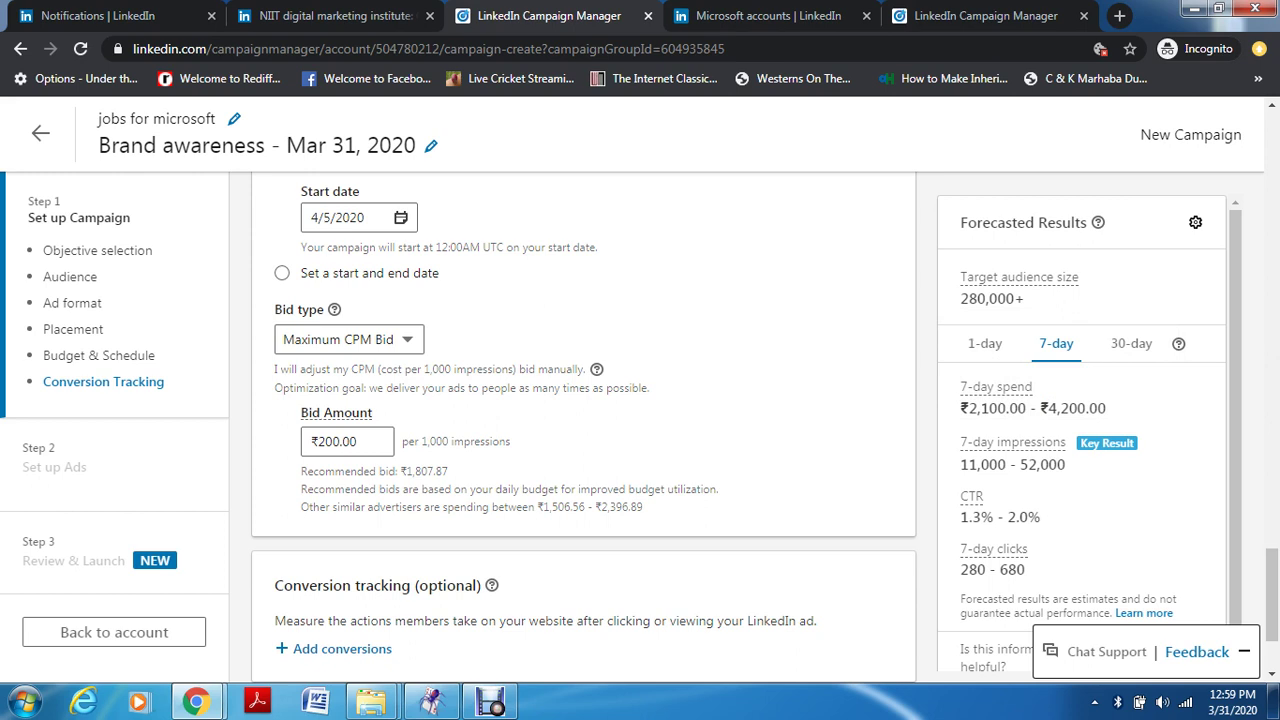
pyautogui.scroll(-3, 640, 420)
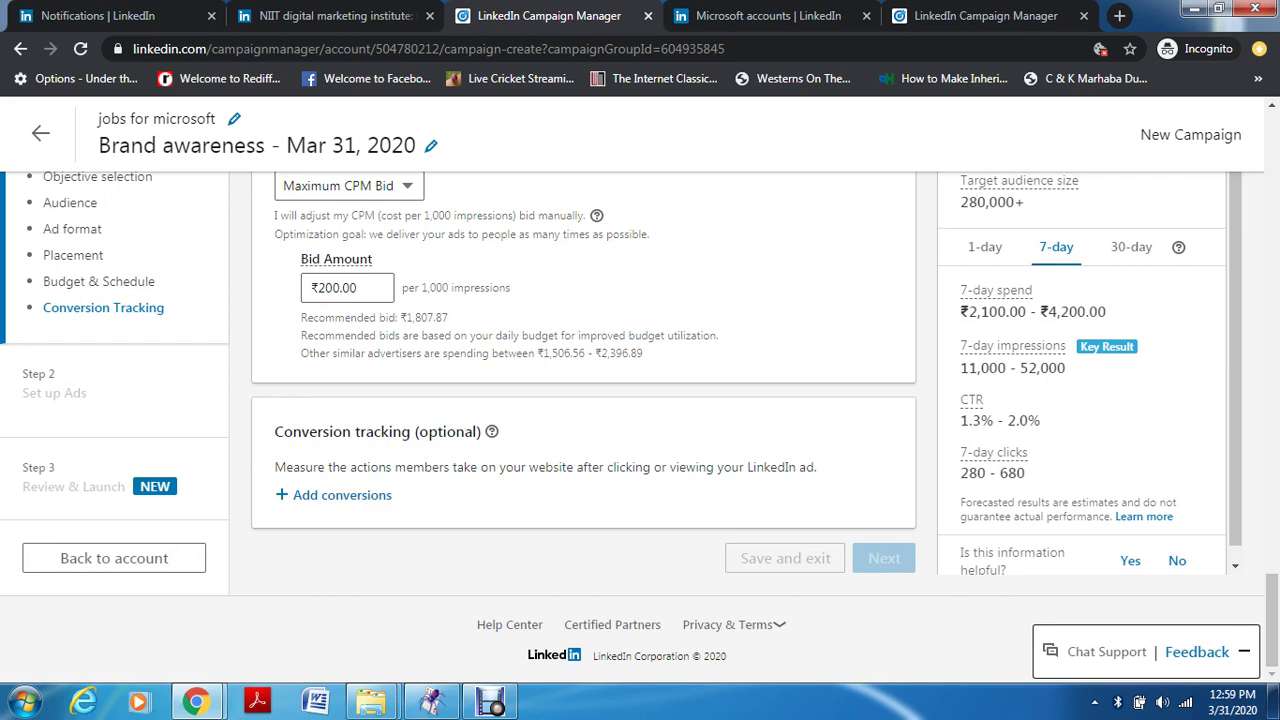
pyautogui.click(490, 702)
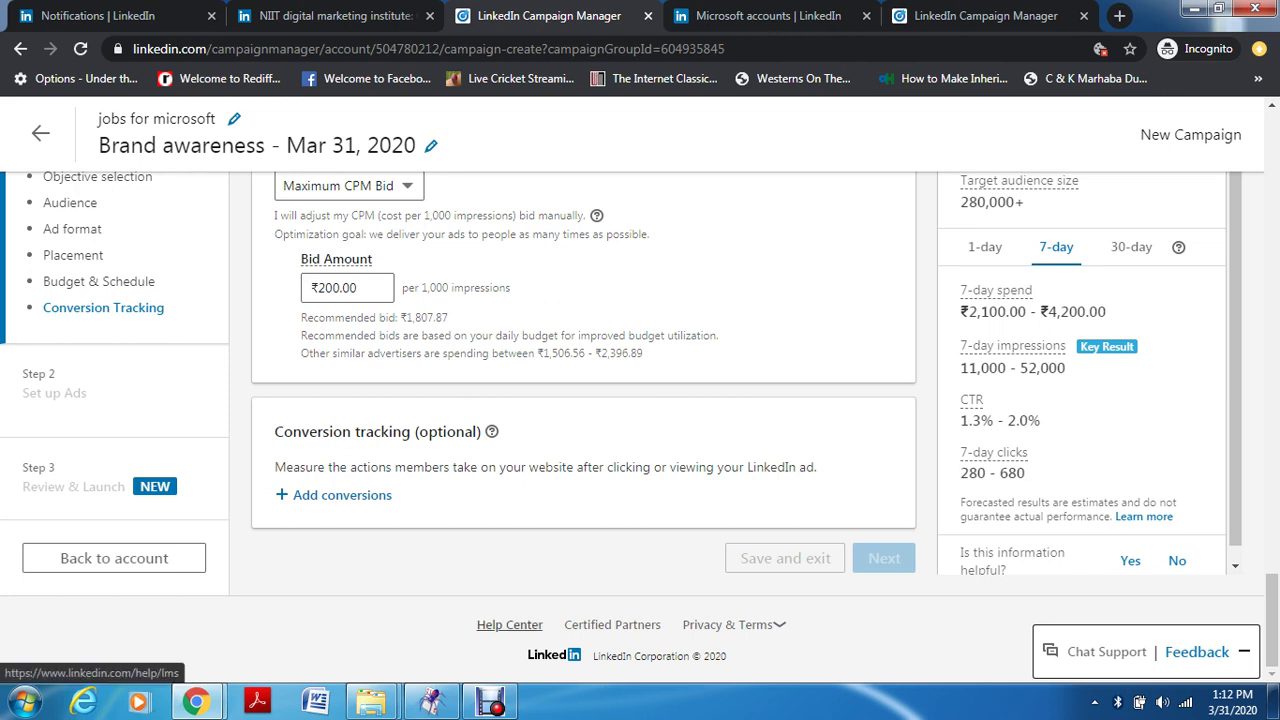
pyautogui.click(490, 702)
pyautogui.click(446, 542)
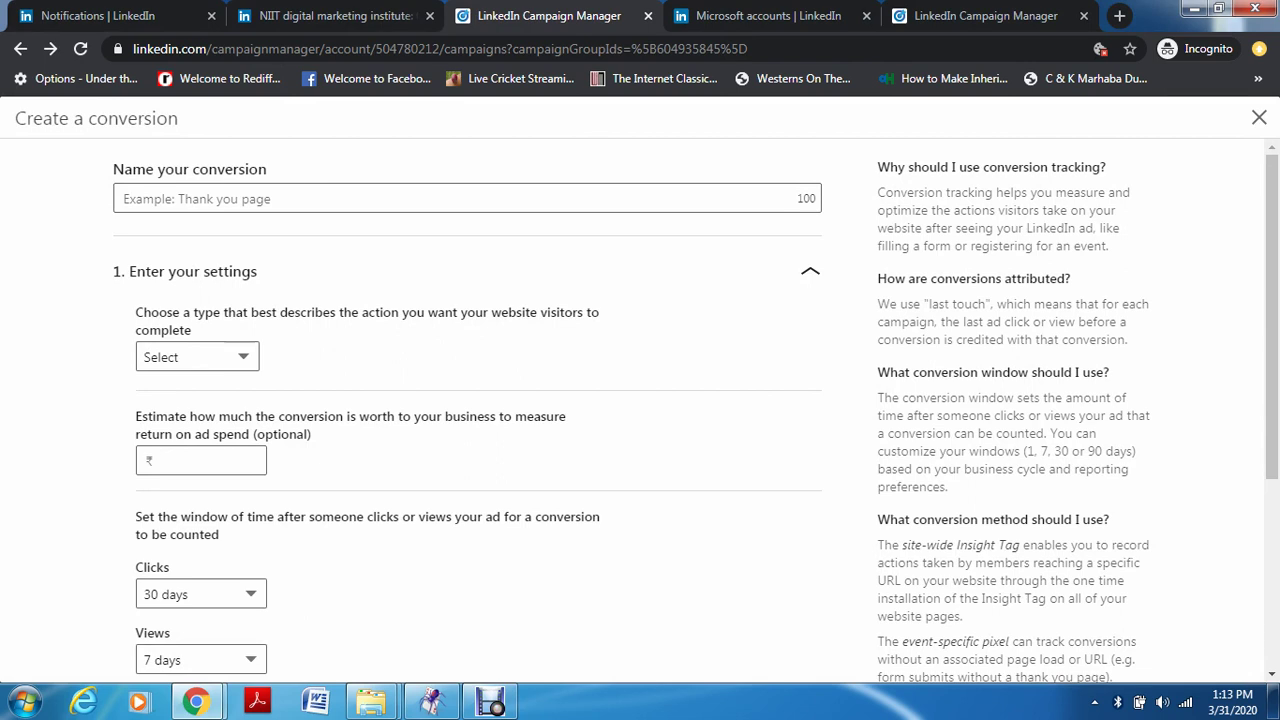
# - Try creating a conversion named "thank you page", view the conversion type options and discard the form
pyautogui.click(124, 198)
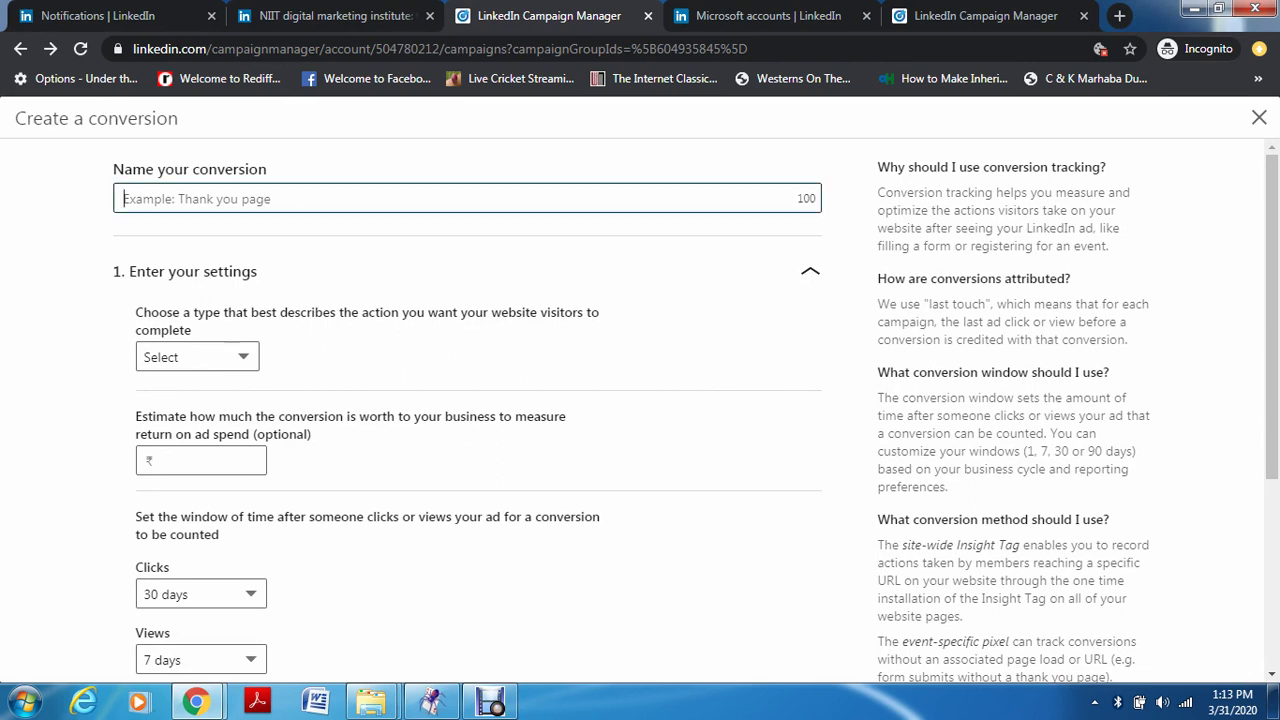
pyautogui.write('tha')
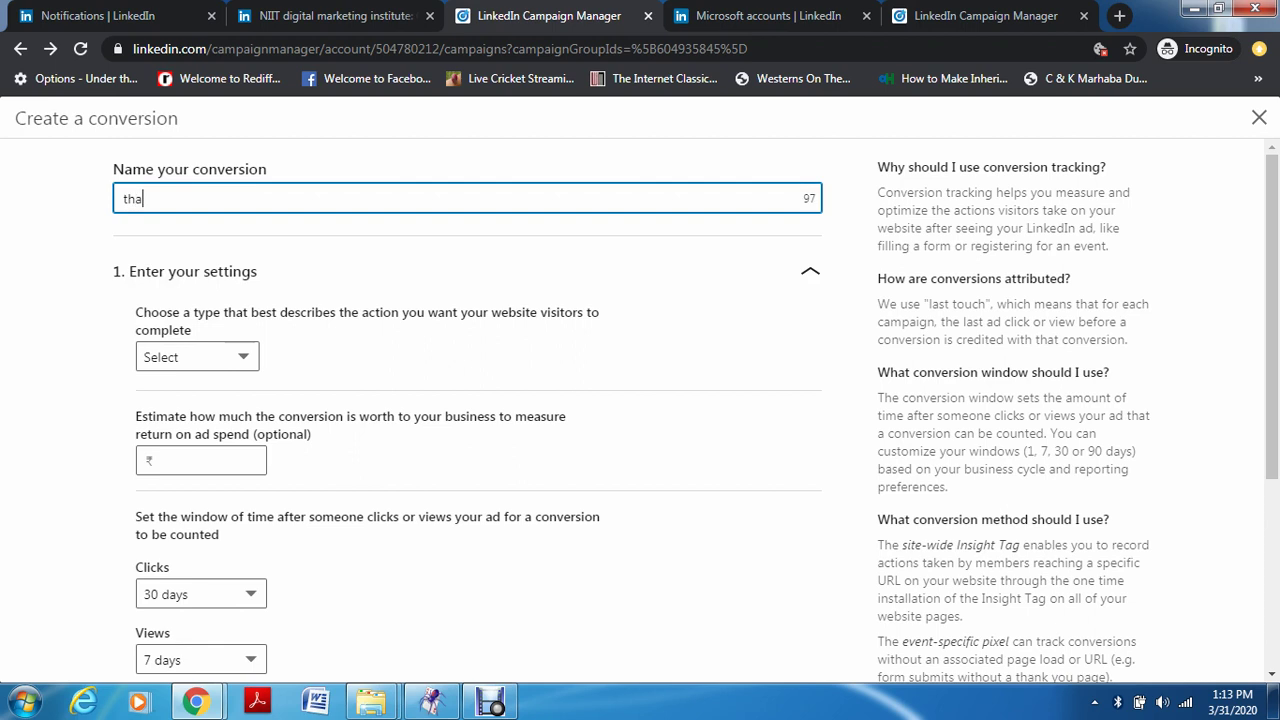
pyautogui.write('nk you page')
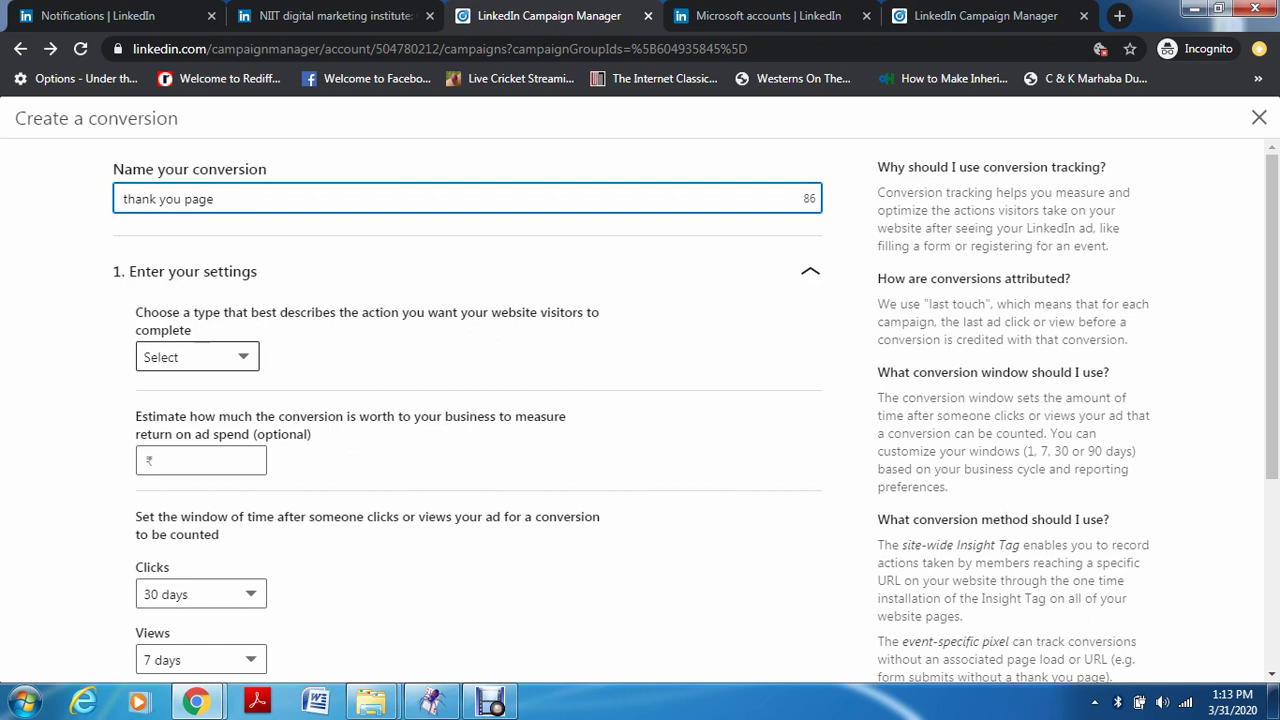
pyautogui.click(197, 357)
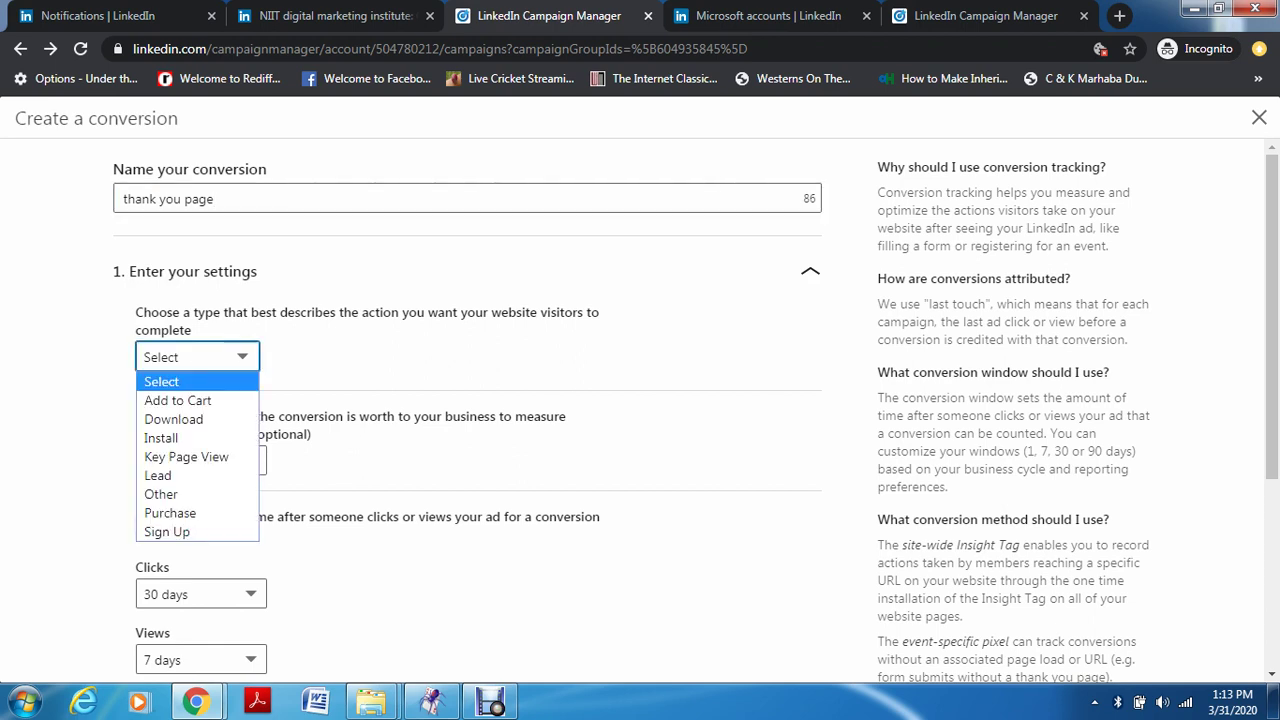
pyautogui.press('Escape')
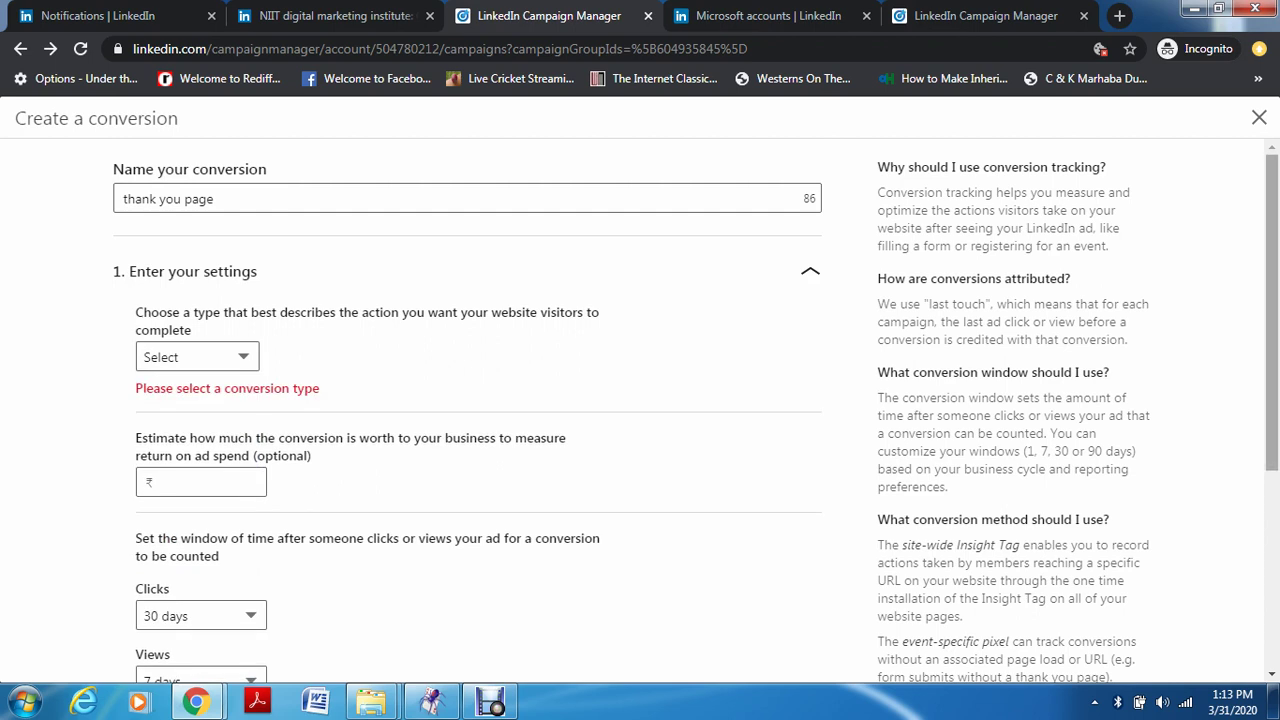
pyautogui.scroll(-3, 640, 400)
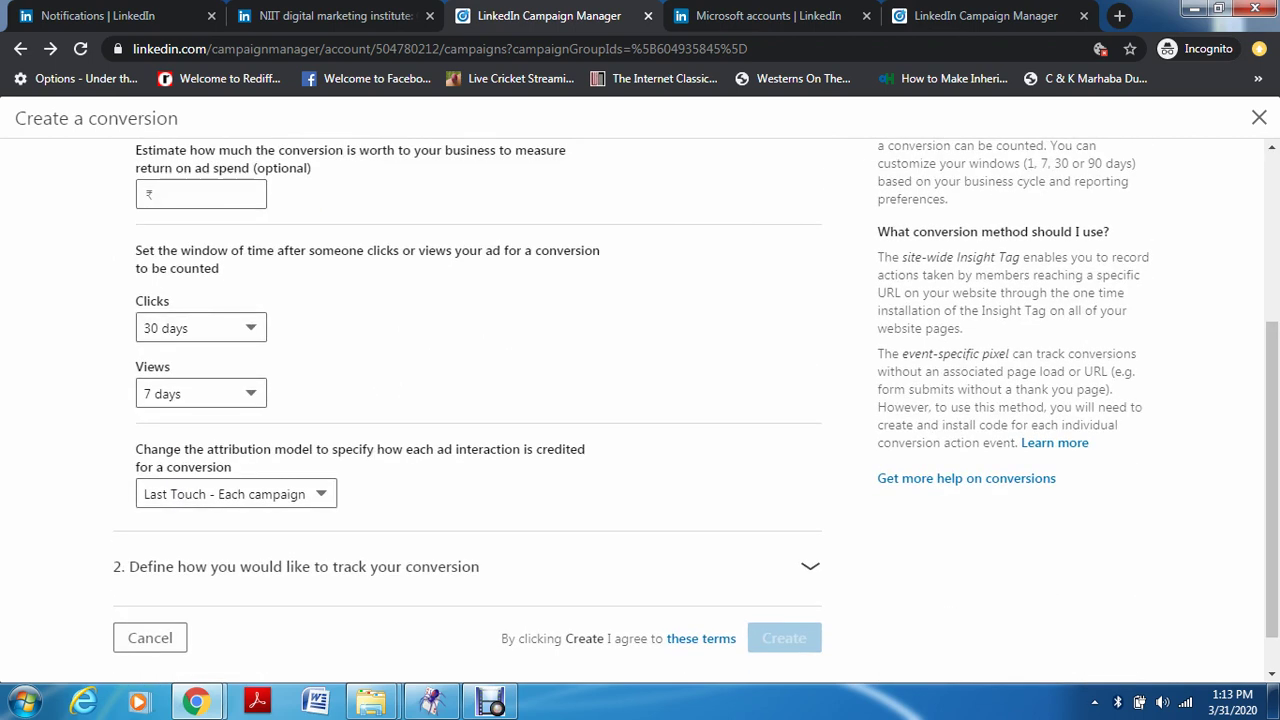
pyautogui.click(150, 638)
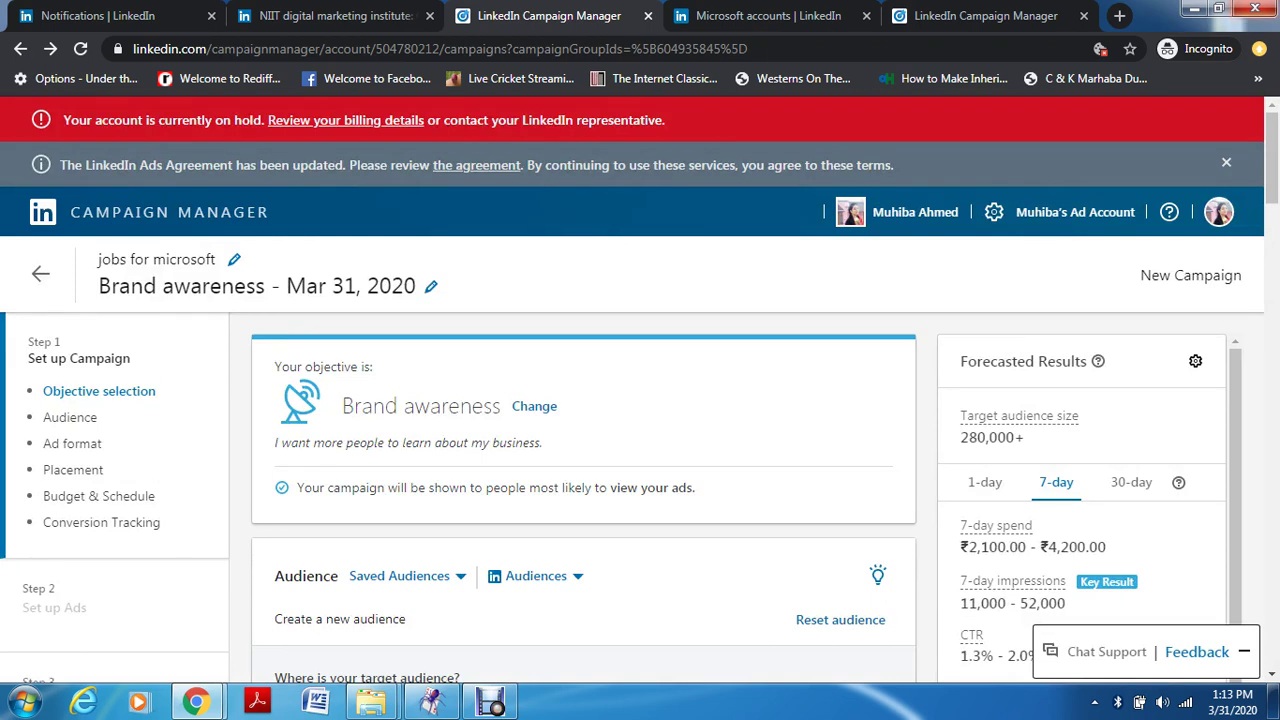
# - Associate the NIIT digital marketing institute Company Page with the ad account in the Ad format section
pyautogui.scroll(-3, 640, 400)
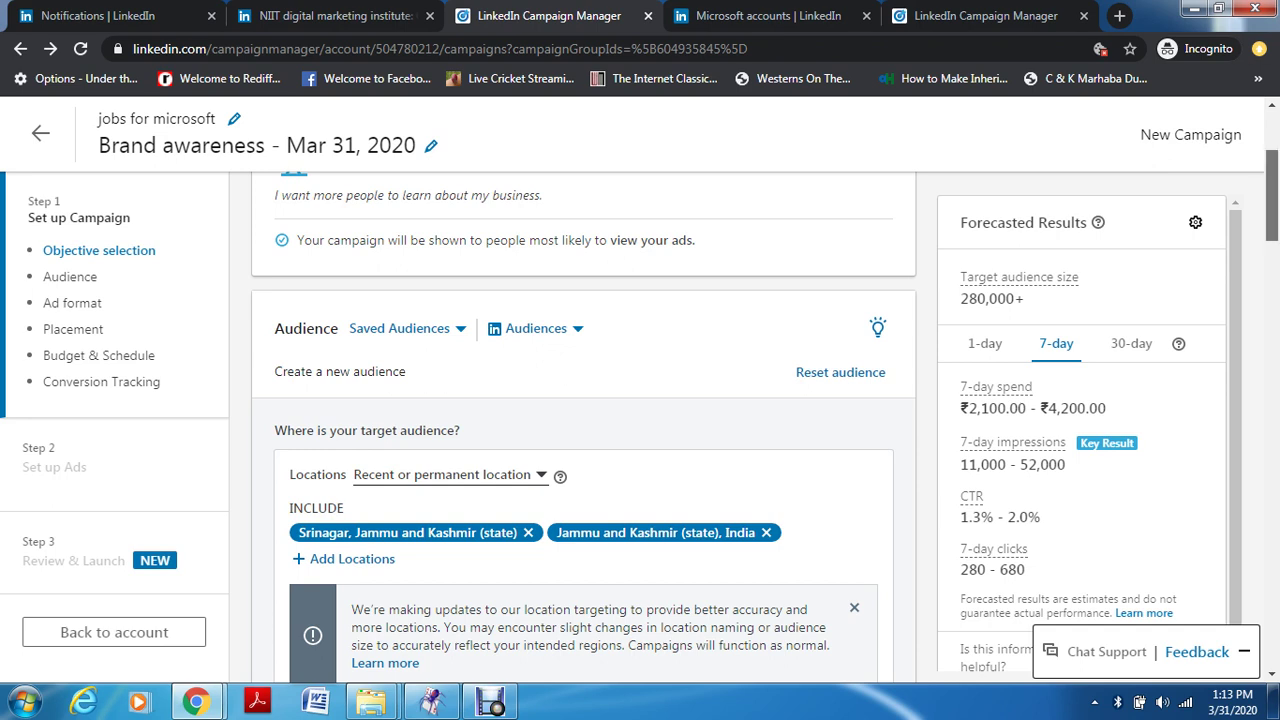
pyautogui.scroll(-5, 583, 420)
pyautogui.scroll(4, 583, 420)
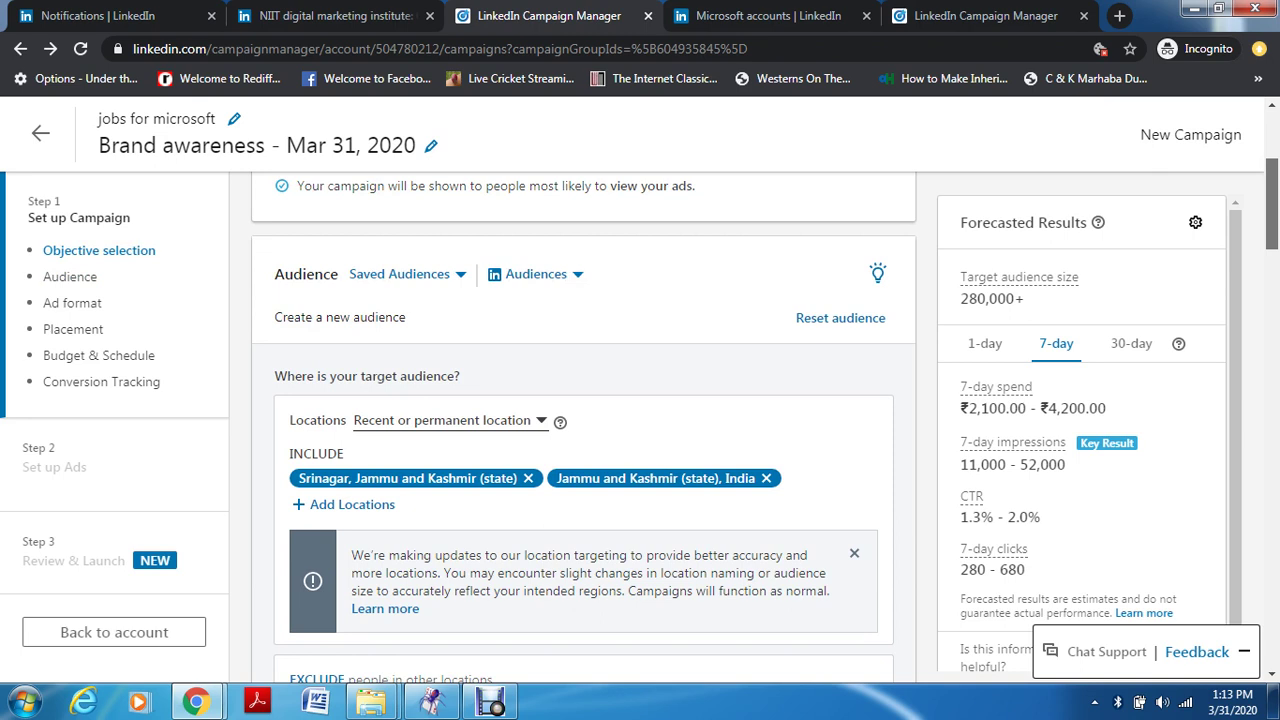
pyautogui.scroll(-6, 583, 420)
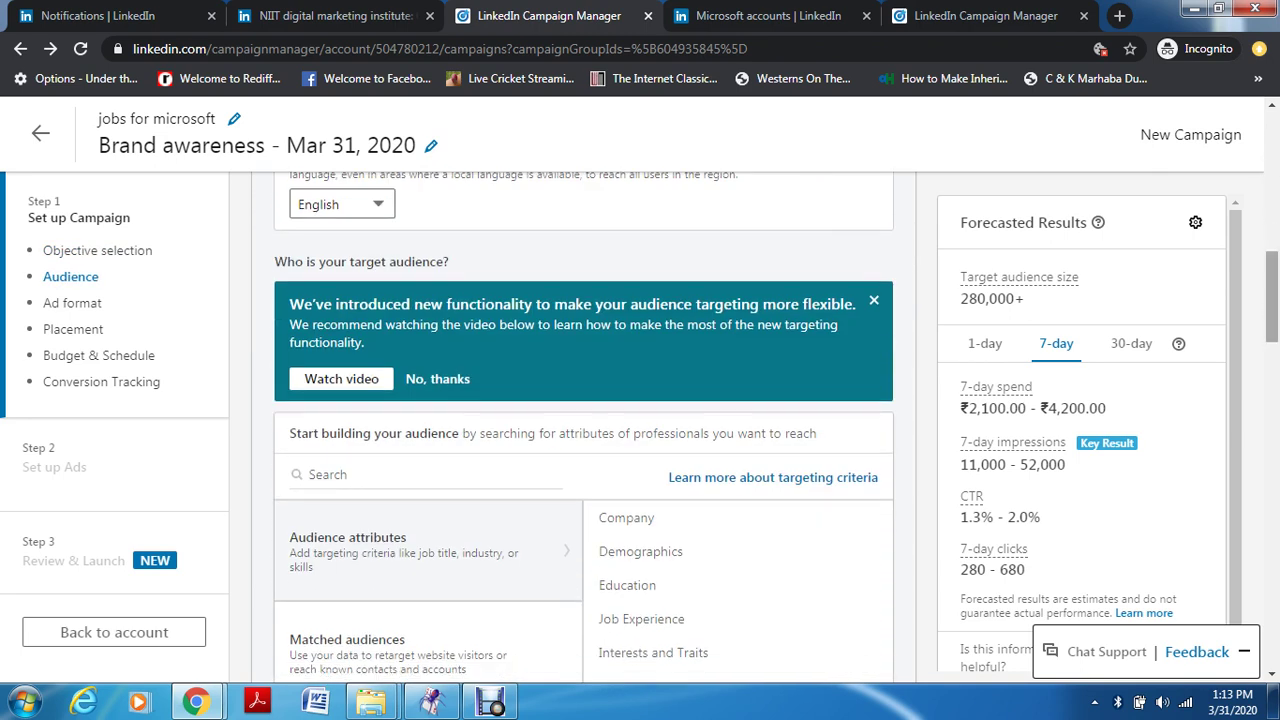
pyautogui.scroll(-9, 583, 427)
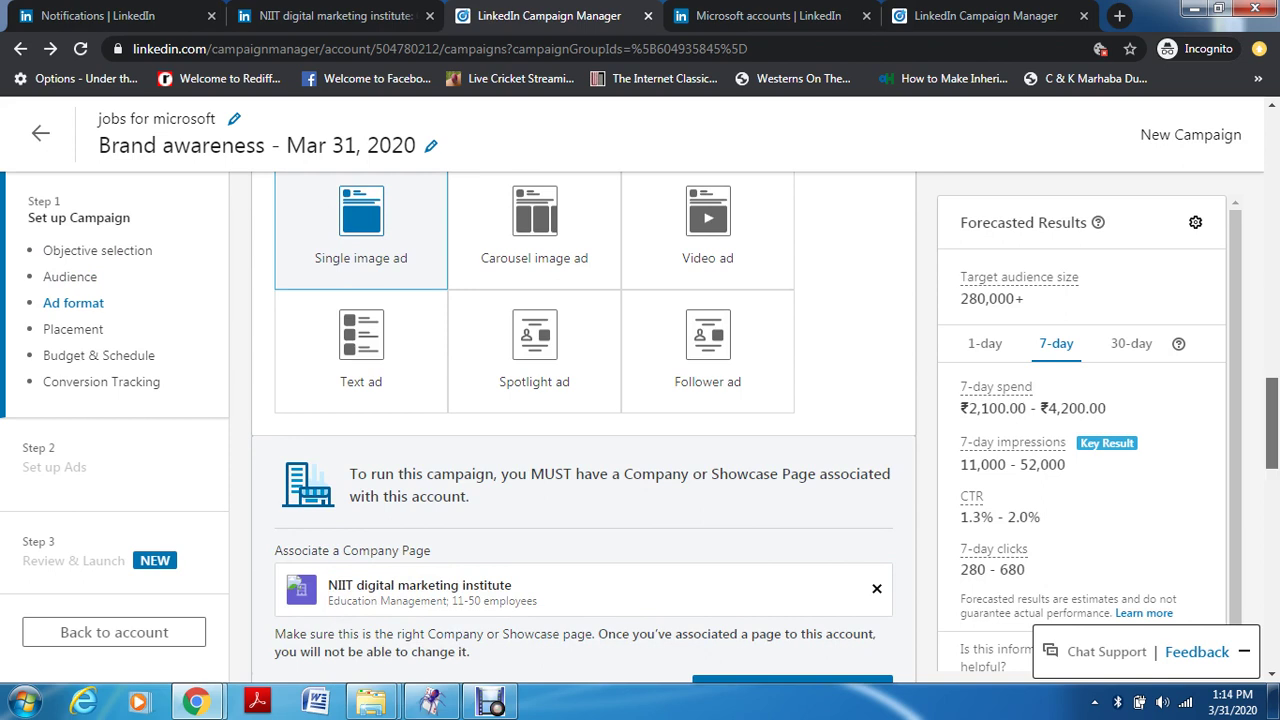
pyautogui.scroll(-3, 583, 427)
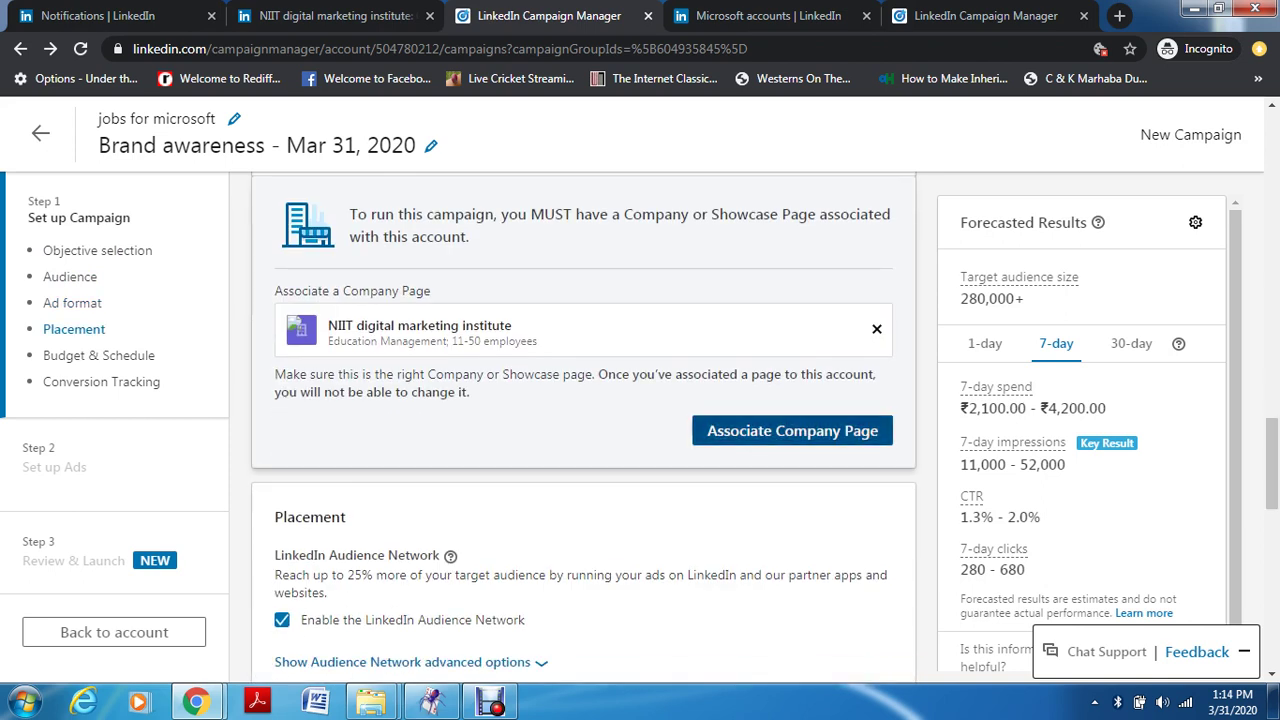
pyautogui.click(792, 432)
pyautogui.click(899, 376)
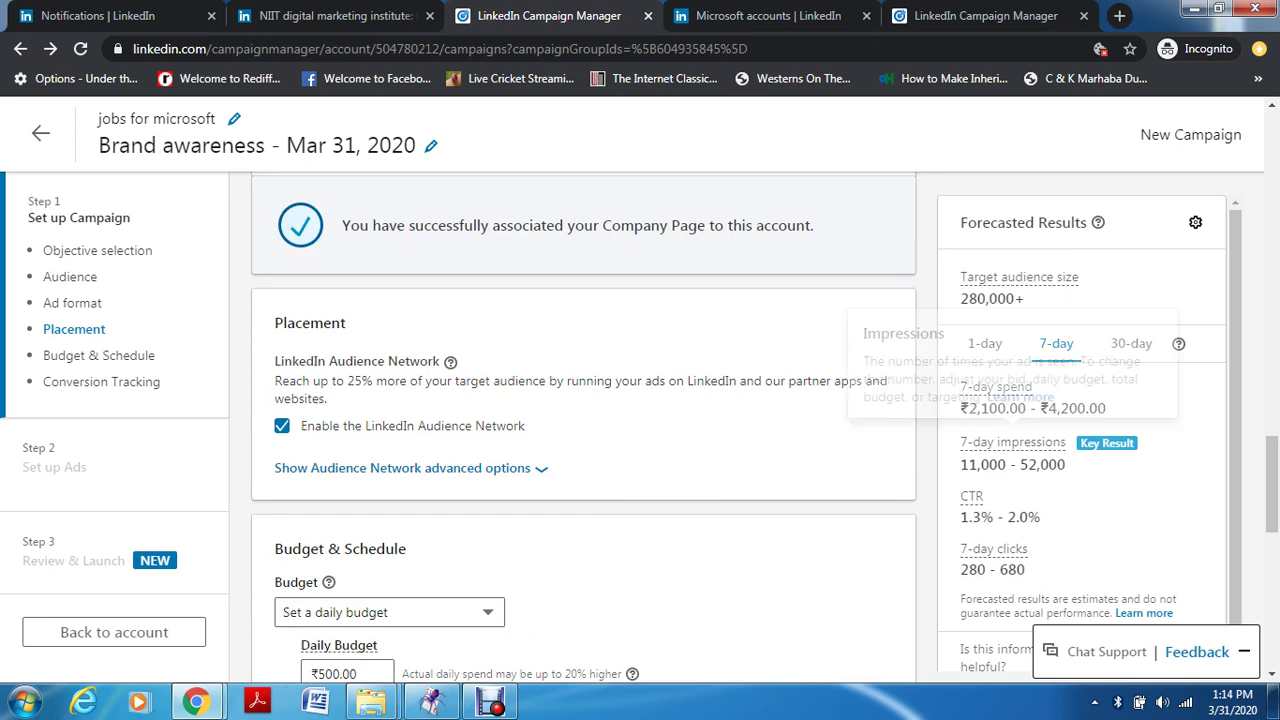
# - Save the campaign's objective and ad format and proceed to the Set up Ads stage
pyautogui.moveTo(1272, 484); pyautogui.dragTo(1272, 616)
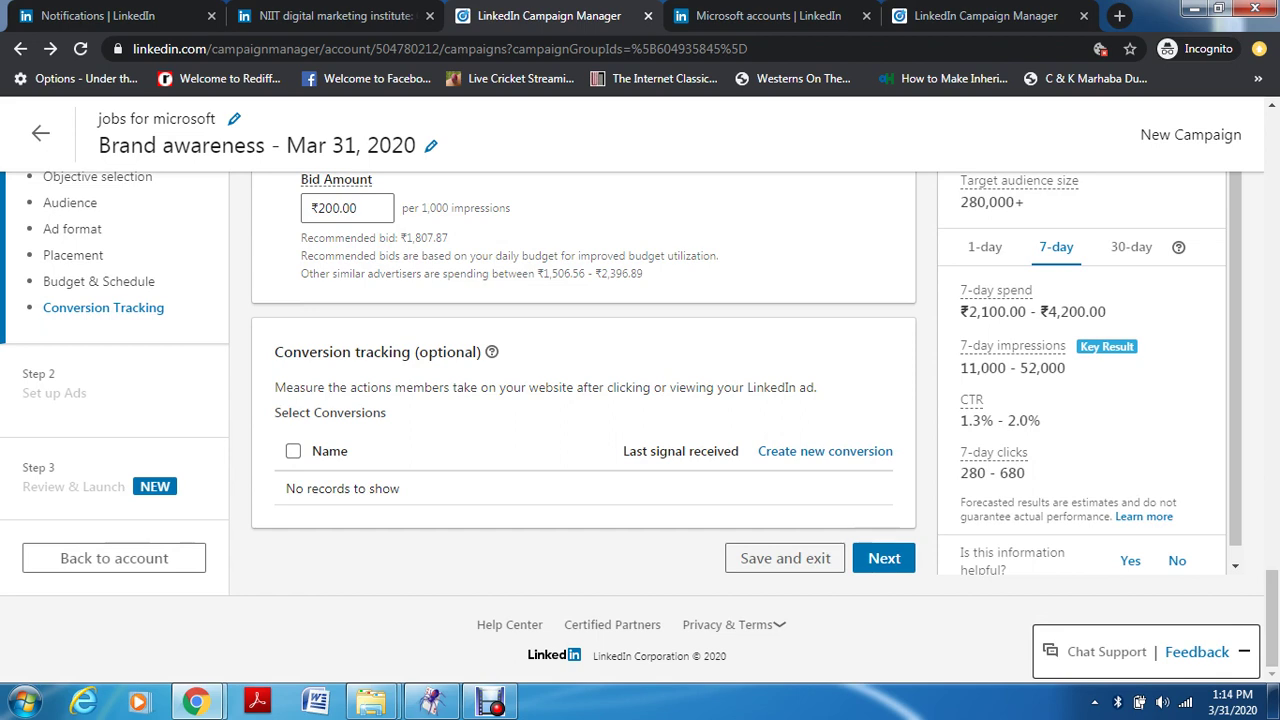
pyautogui.click(884, 558)
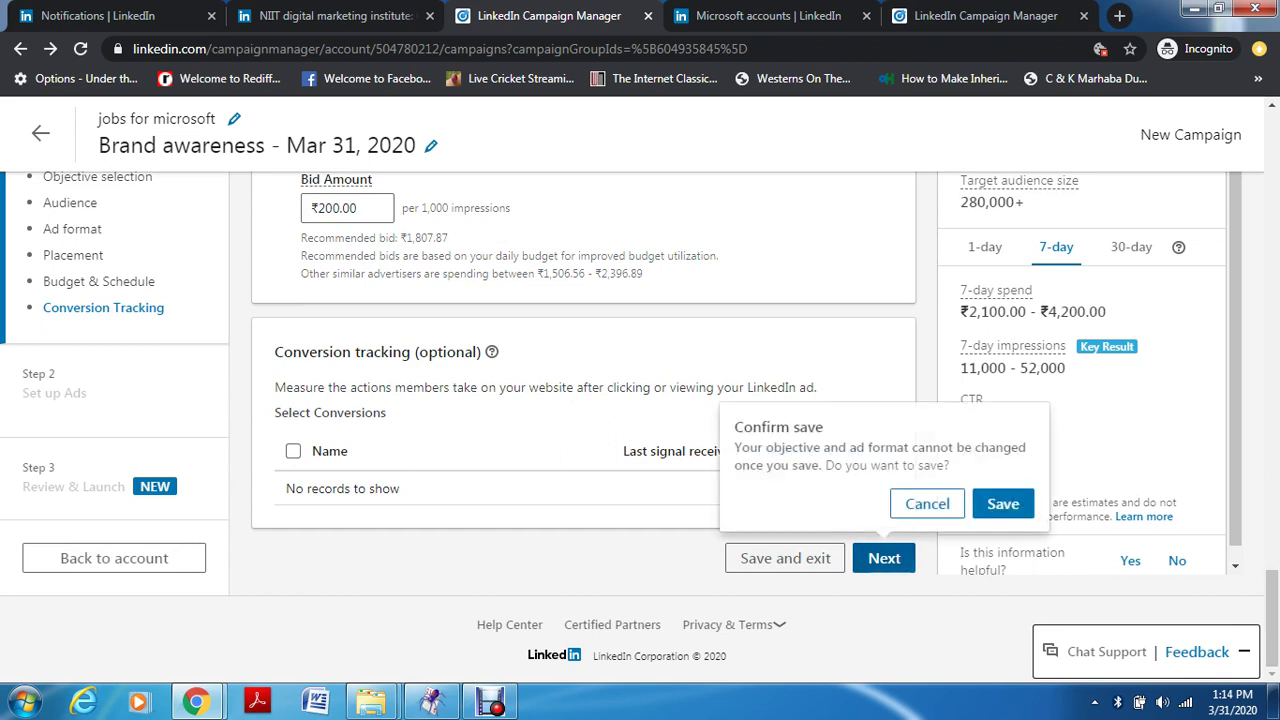
pyautogui.click(1003, 503)
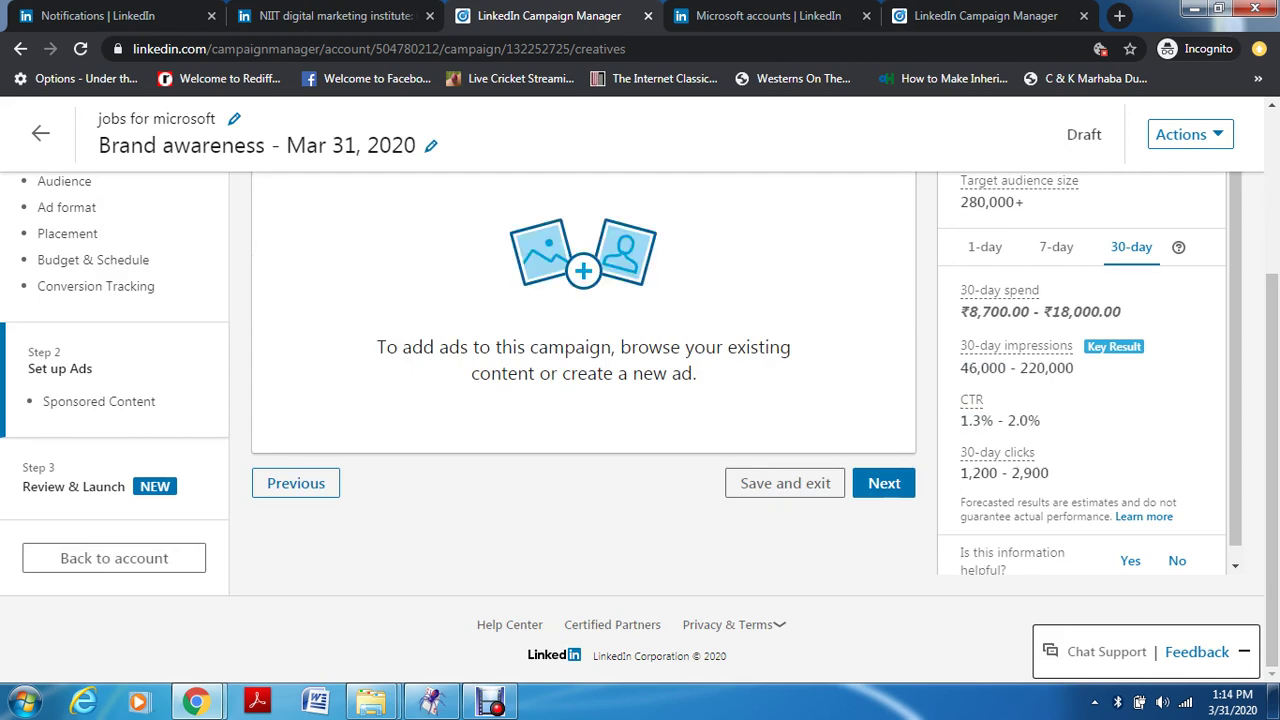
# - Start a new Single Image ad for the campaign and name it "linkedin reach"
pyautogui.scroll(2, 640, 400)
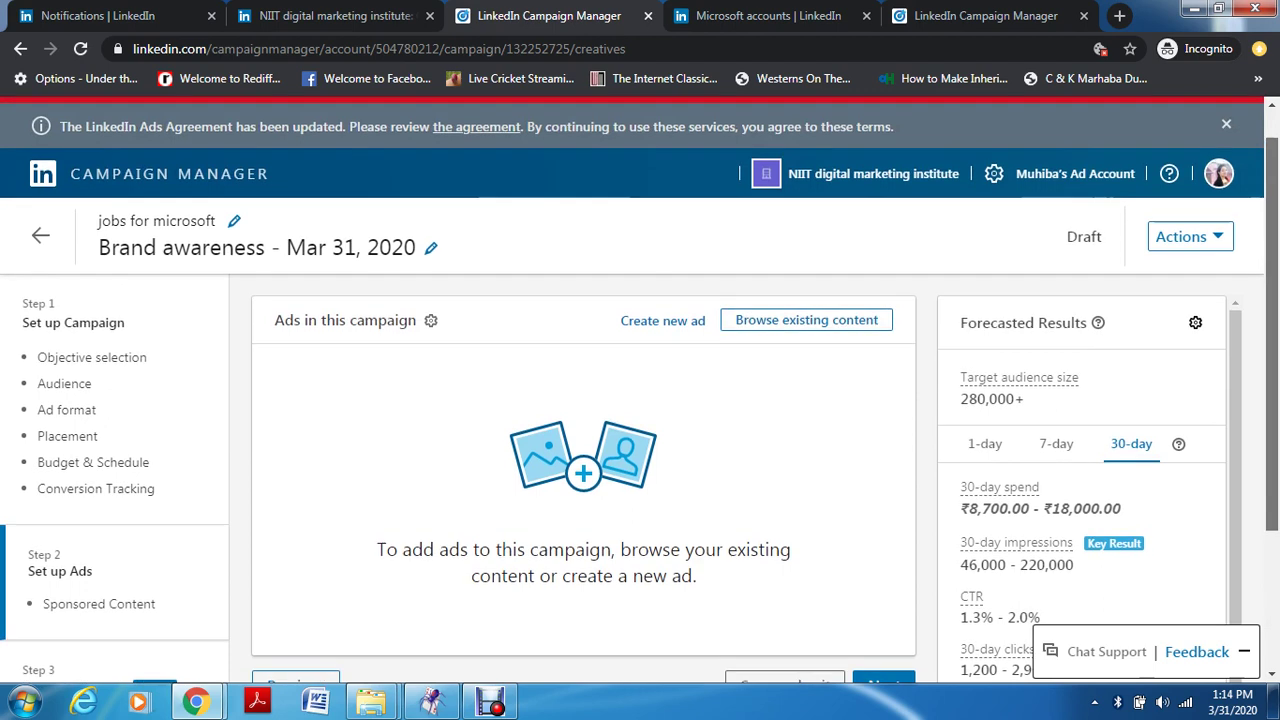
pyautogui.scroll(-1, 640, 400)
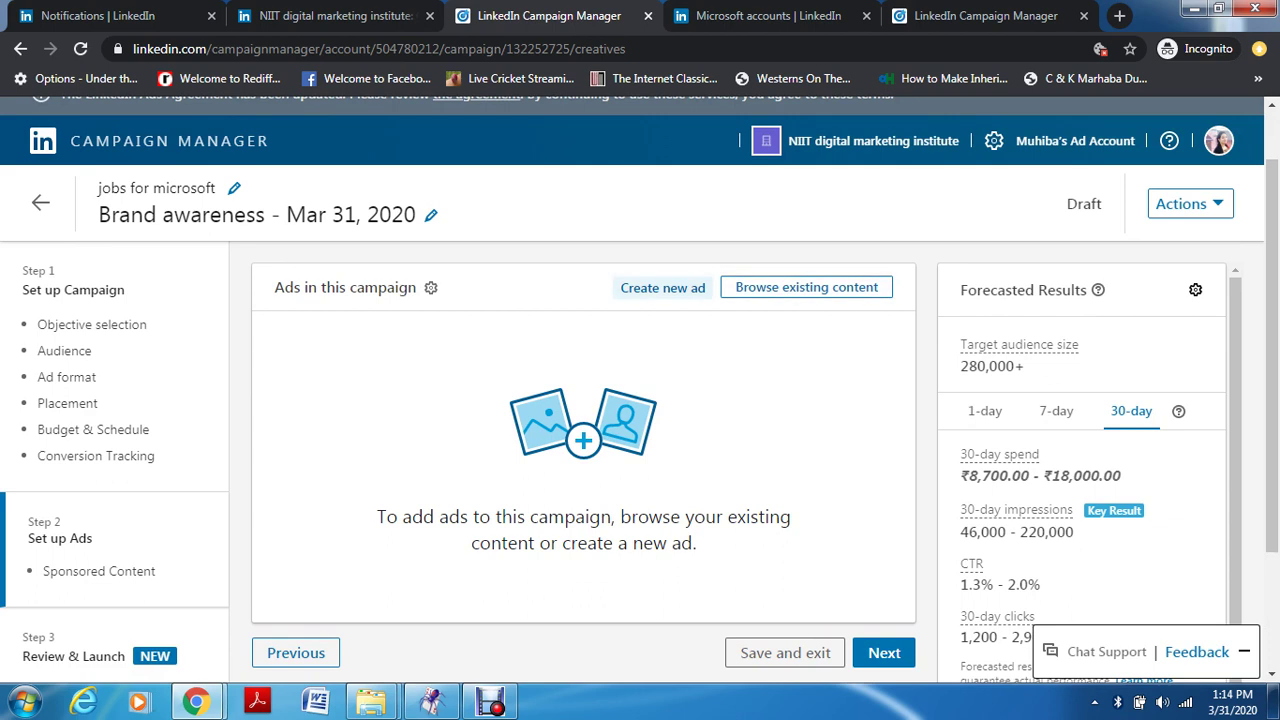
pyautogui.click(662, 287)
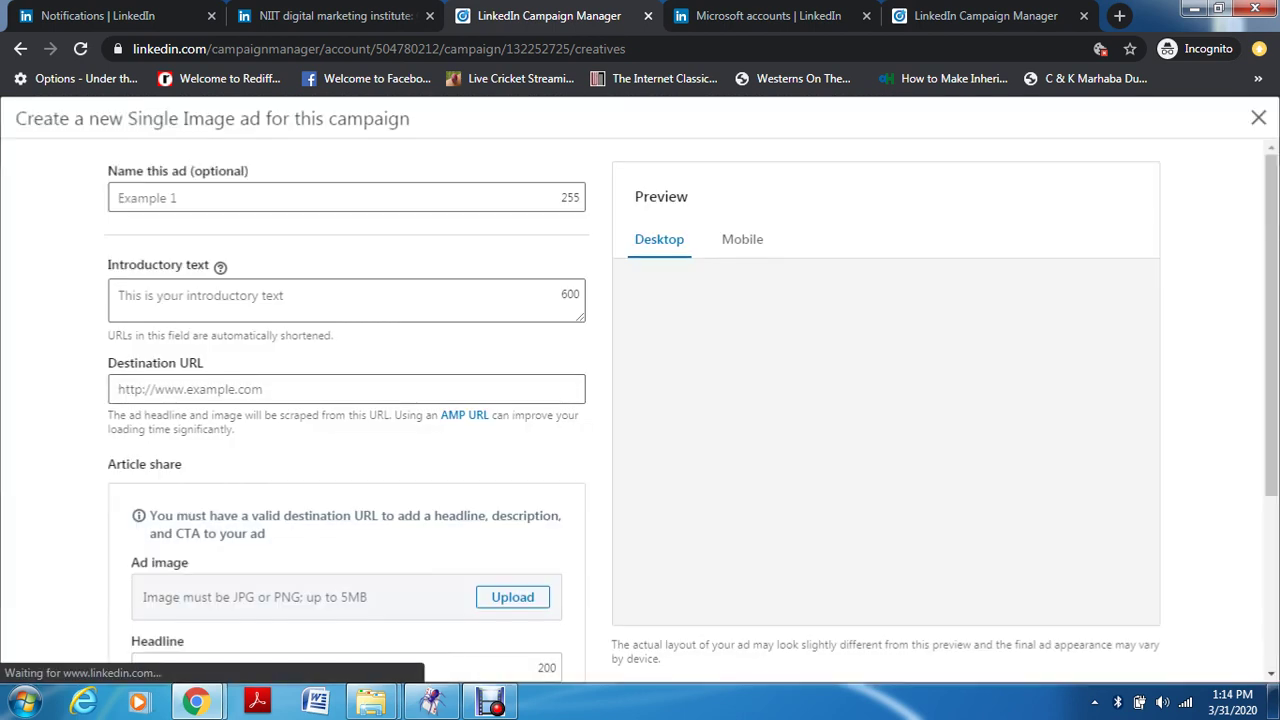
pyautogui.click(340, 300)
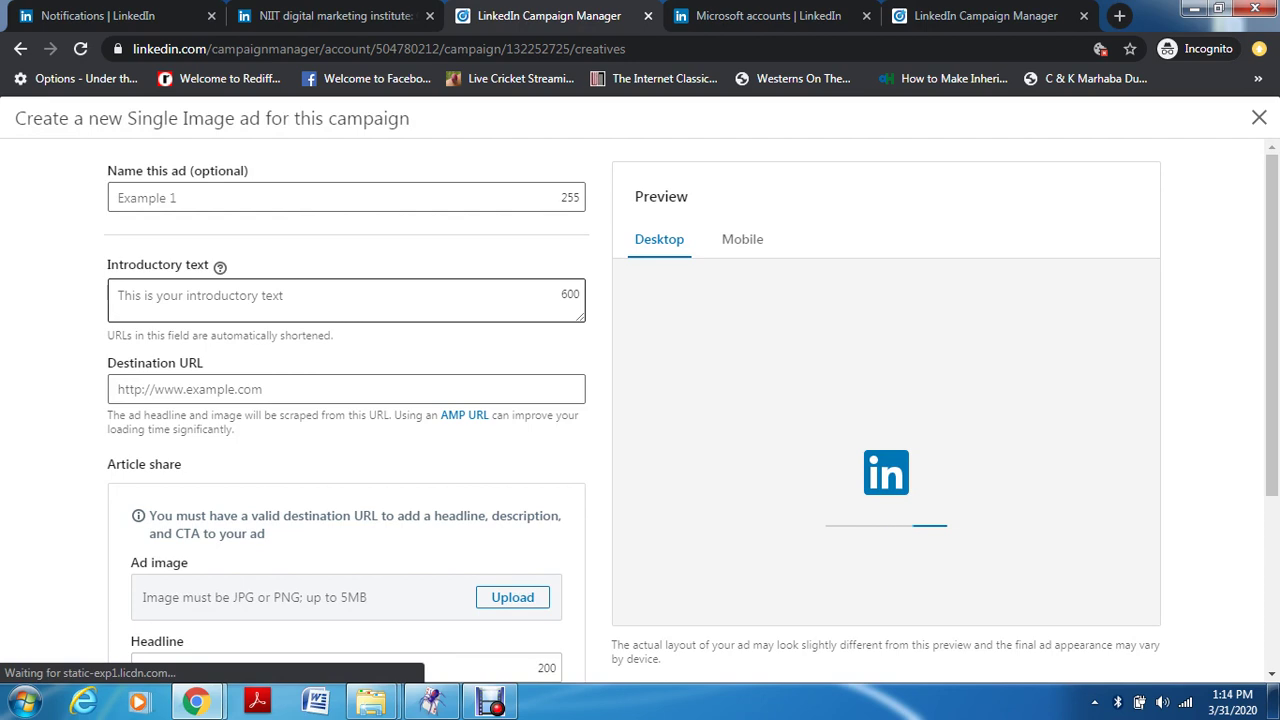
pyautogui.click(340, 197)
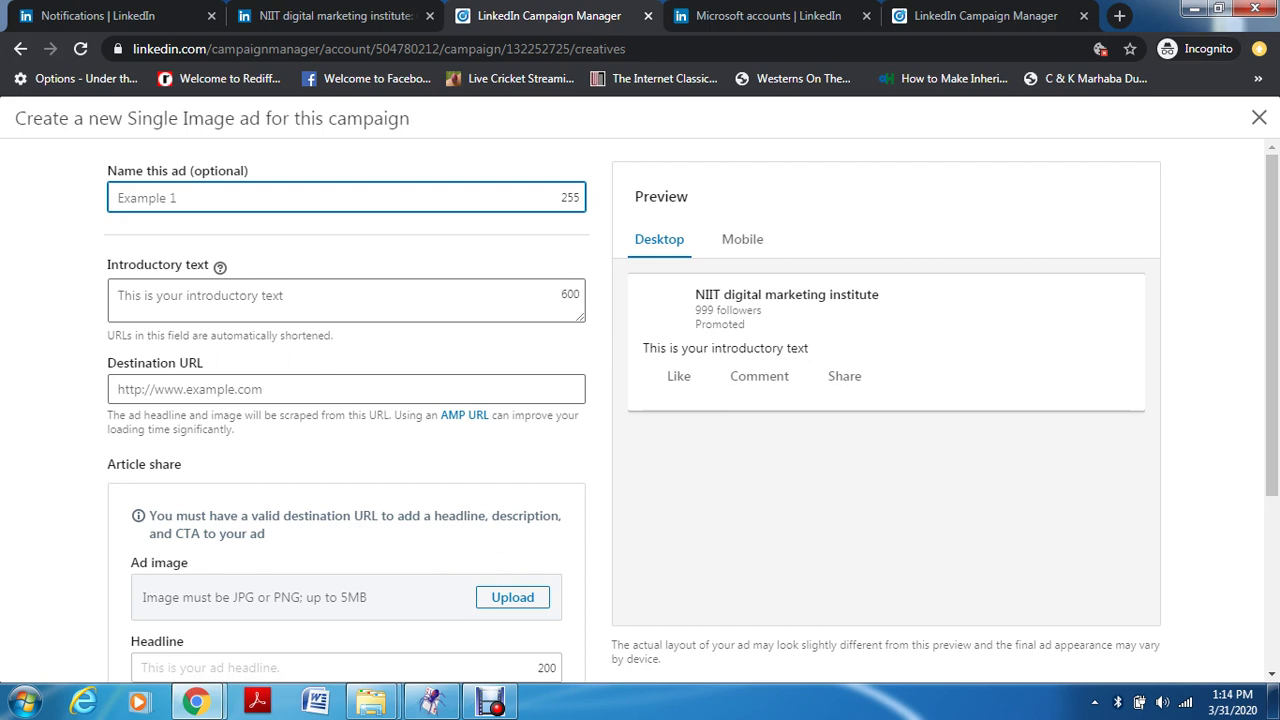
pyautogui.write('linked')
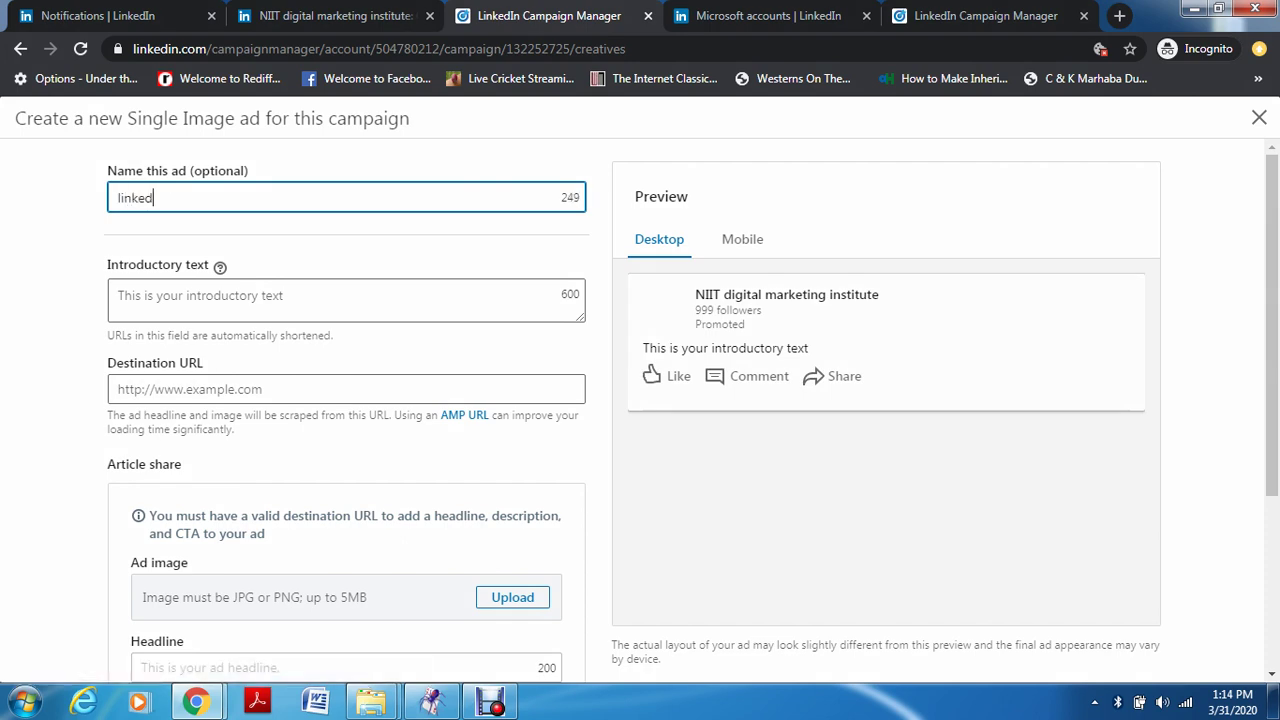
pyautogui.write('in reach')
pyautogui.click(300, 300)
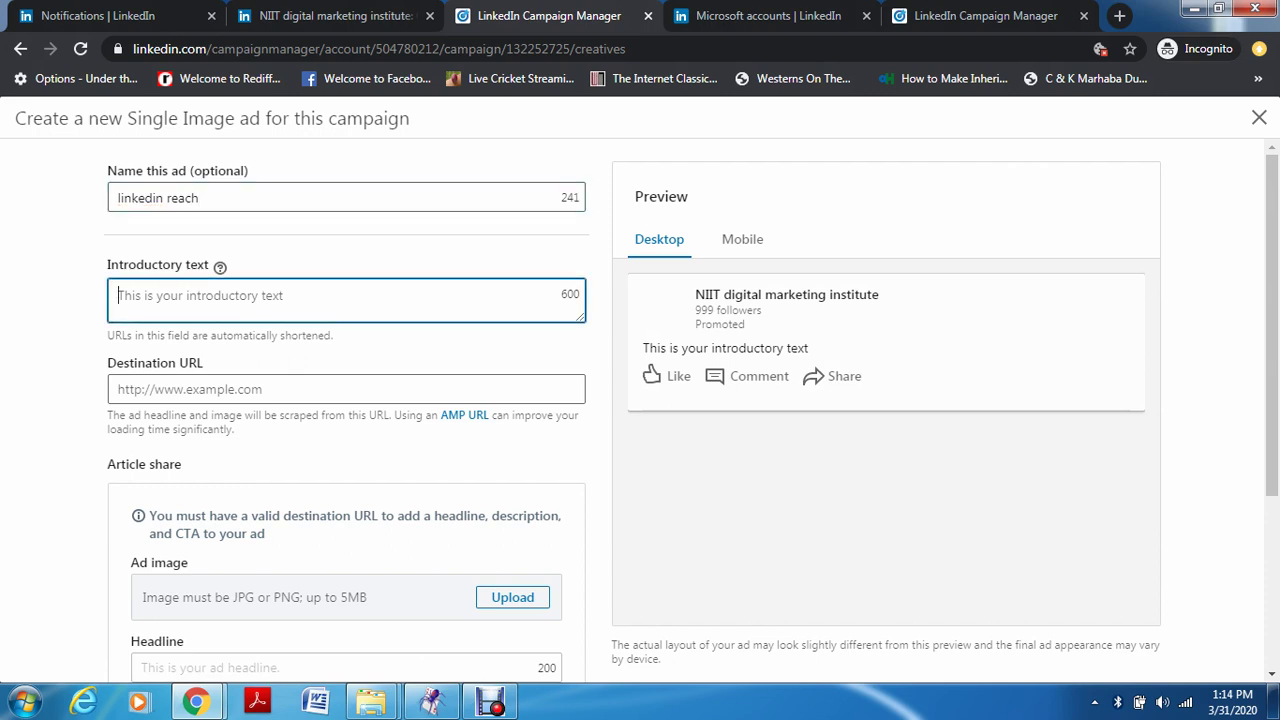
# - Replace the word "linkedin" in the ad's name so that it reads "niit reach"
pyautogui.click(164, 197)
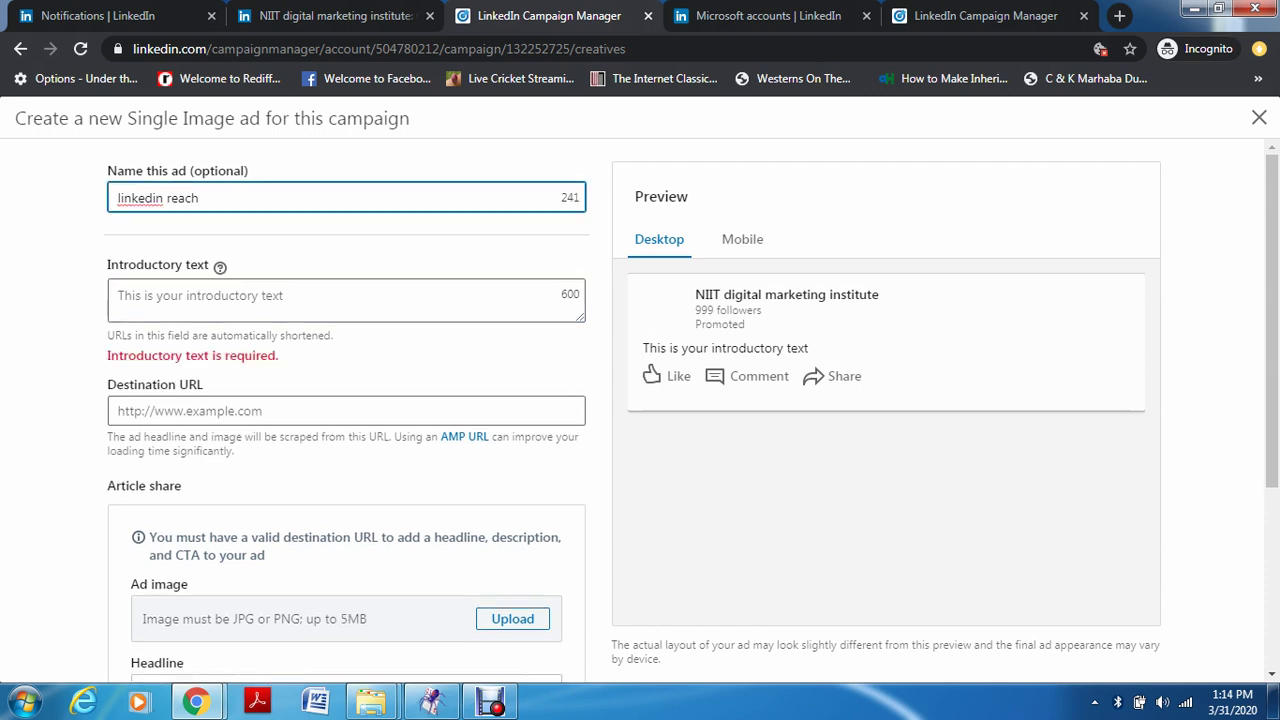
pyautogui.press('BackSpace')
pyautogui.press('BackSpace')
pyautogui.press('BackSpace')
pyautogui.press('BackSpace')
pyautogui.press('BackSpace')
pyautogui.press('BackSpace')
pyautogui.press('BackSpace')
pyautogui.press('BackSpace')
pyautogui.write('niit')
# - Enter "hey welcome to our page" as the ad's introductory text
pyautogui.click(300, 300)
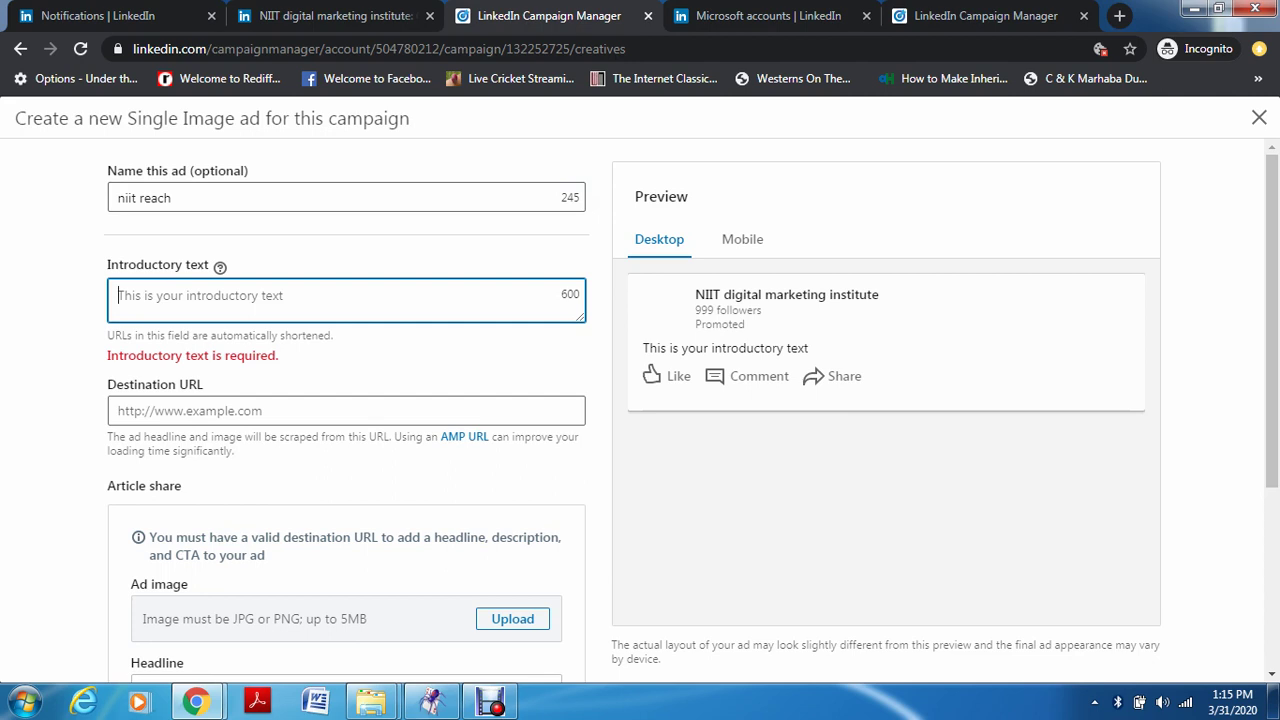
pyautogui.write('hey welcome to our page')
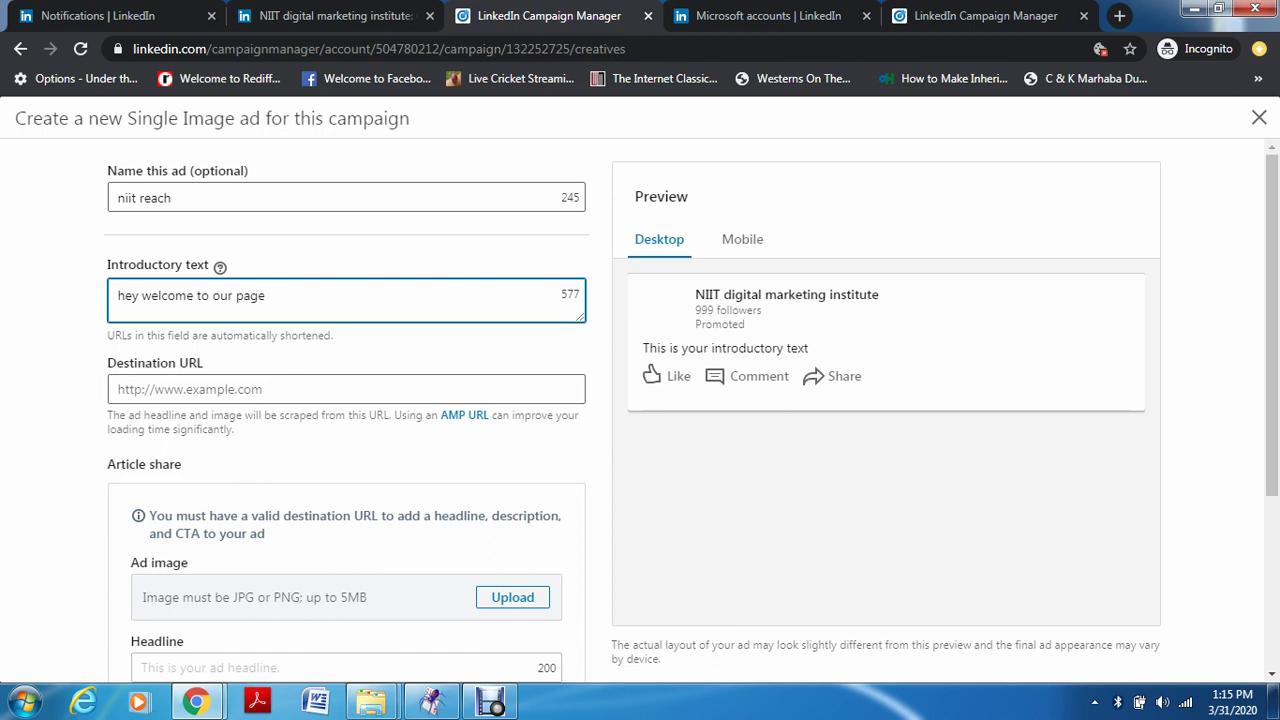
pyautogui.click(300, 389)
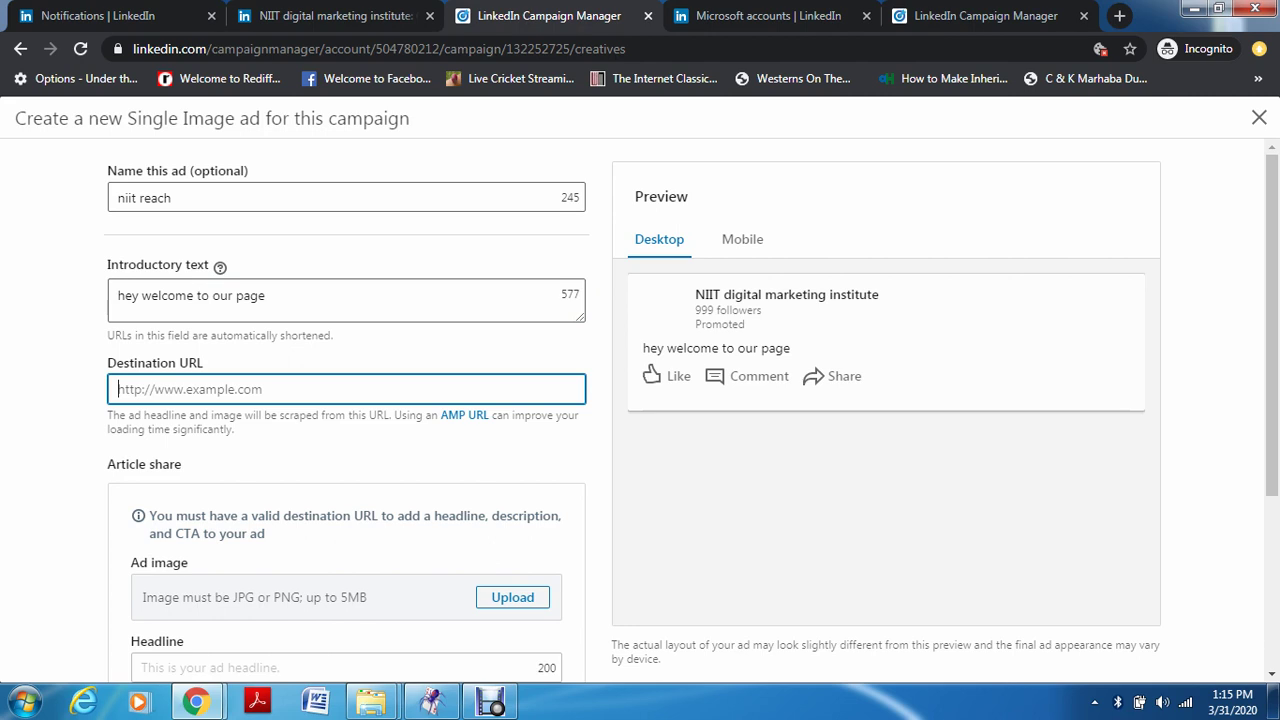
pyautogui.moveTo(1272, 325); pyautogui.dragTo(1272, 381)
pyautogui.scroll(-1, 640, 400)
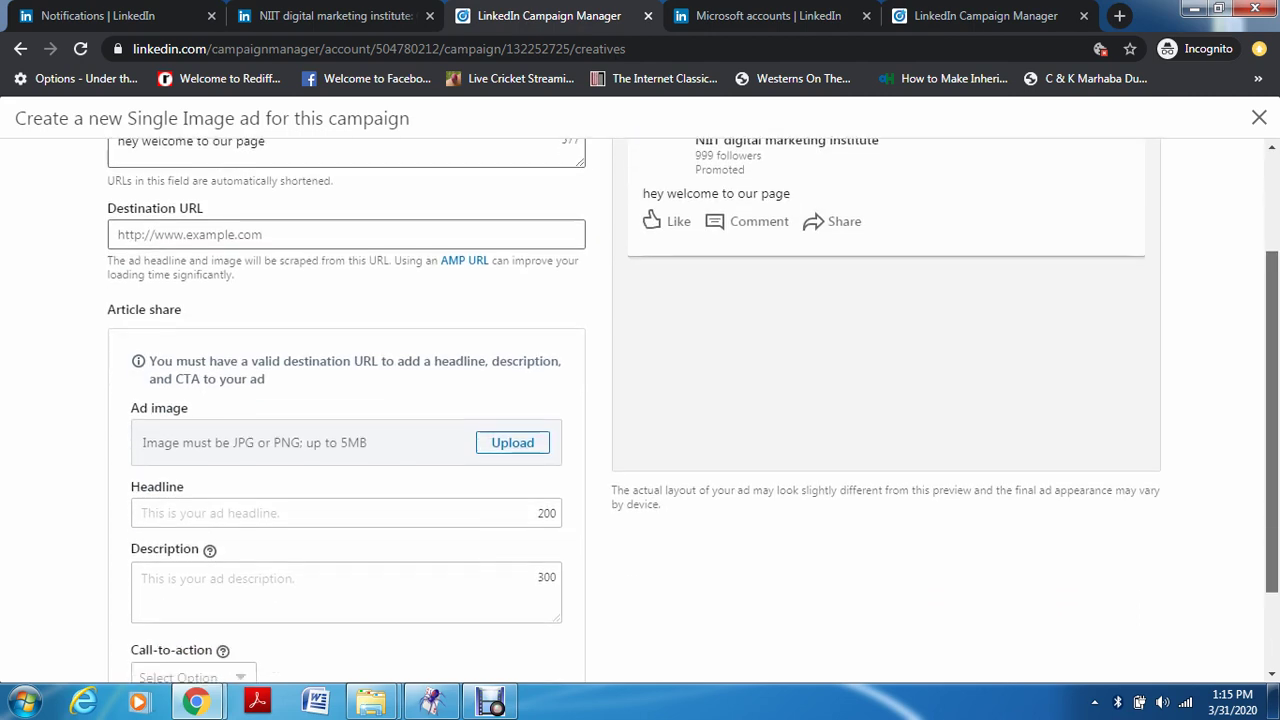
pyautogui.scroll(-2, 640, 400)
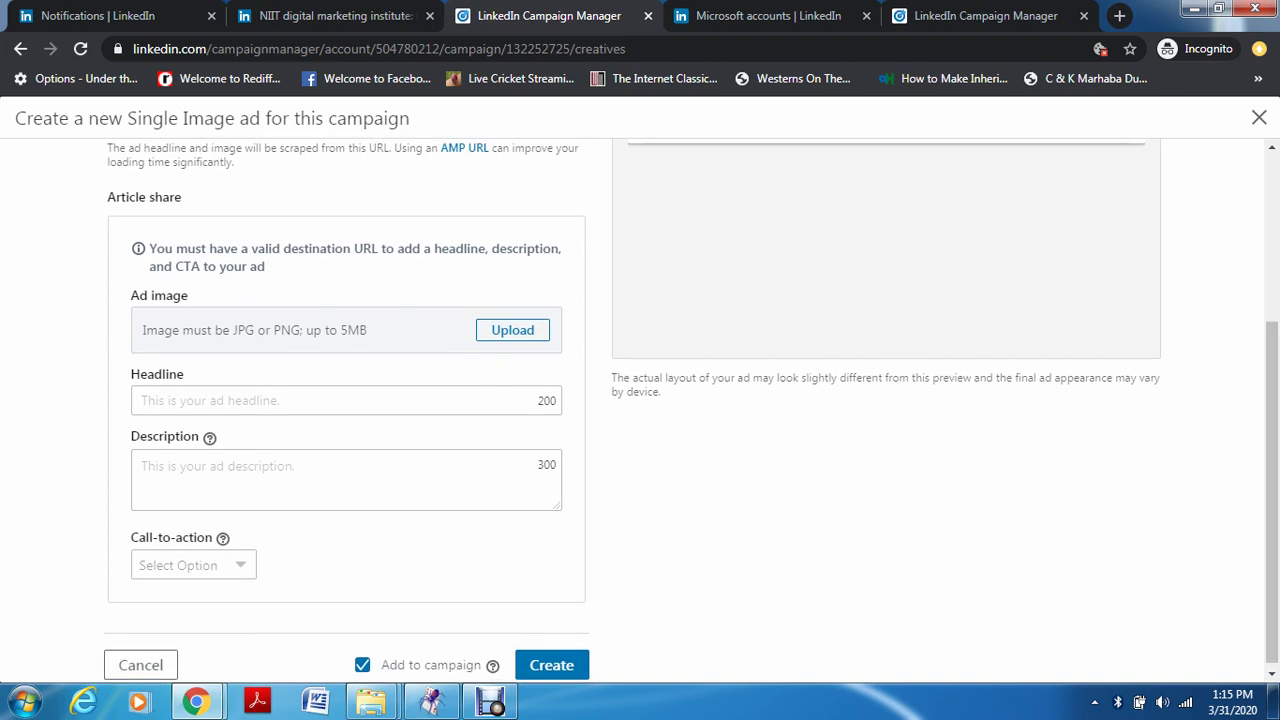
pyautogui.click(512, 330)
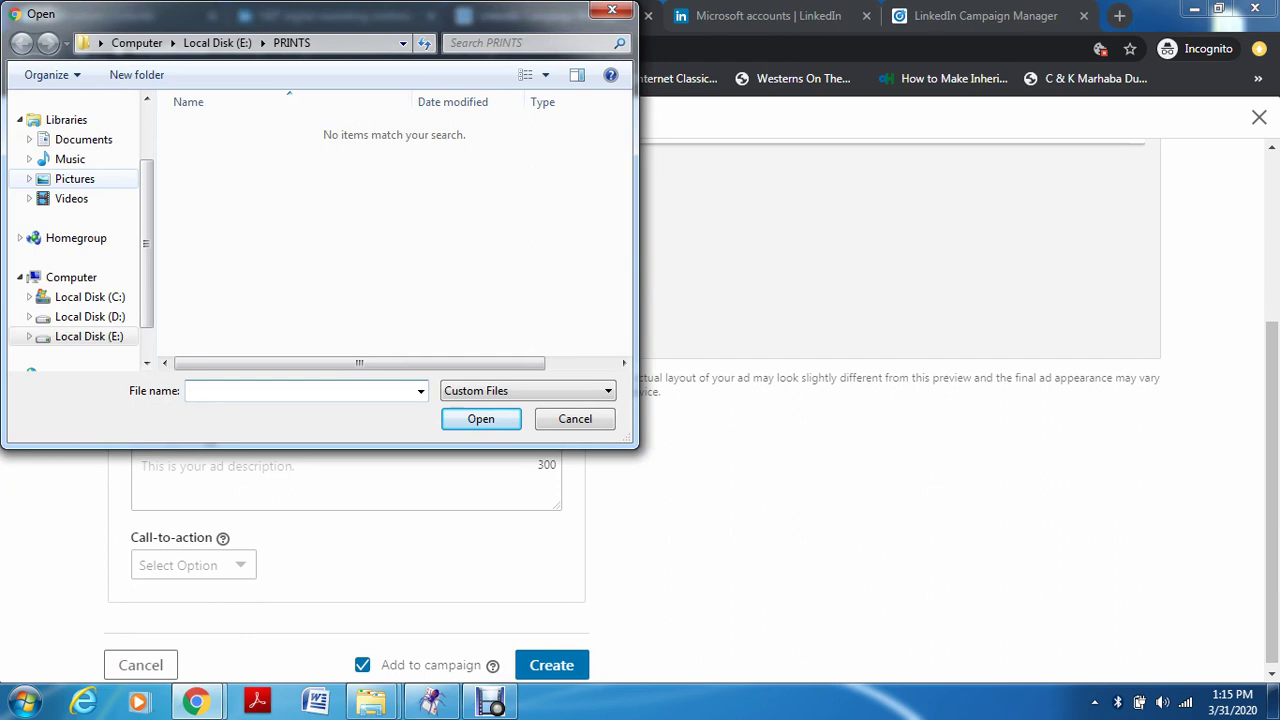
pyautogui.click(75, 178)
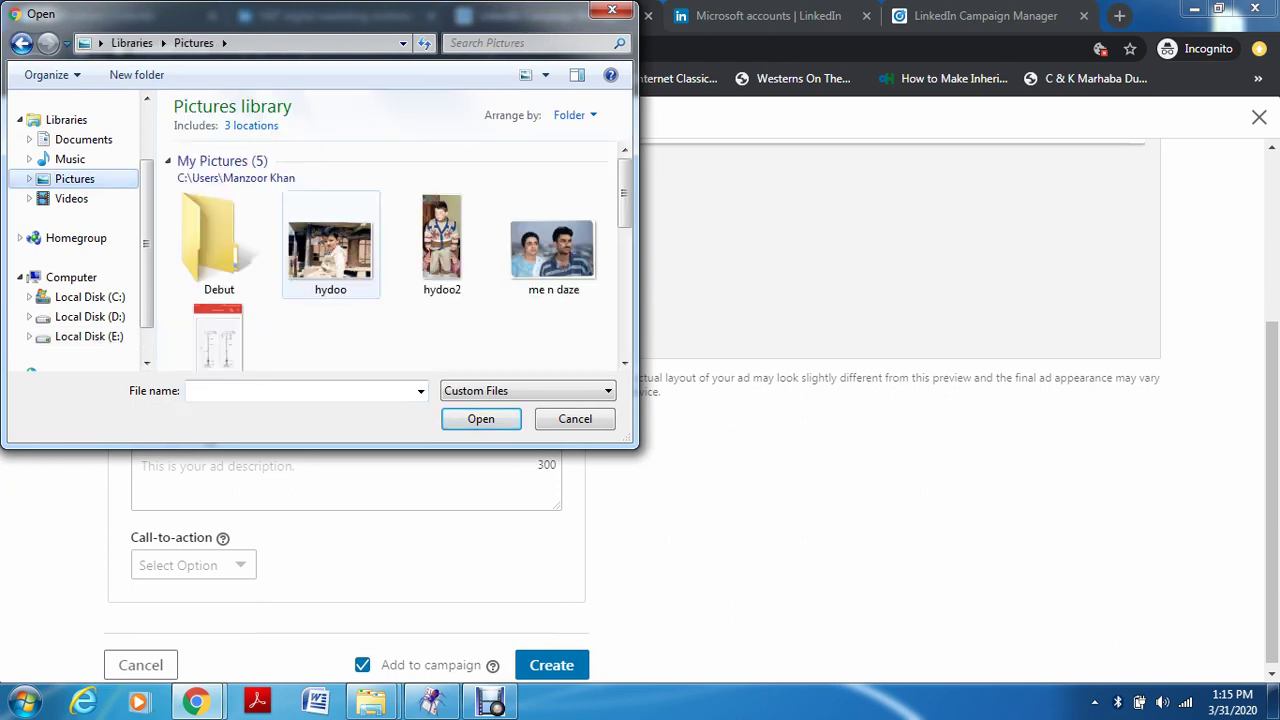
pyautogui.click(219, 245)
pyautogui.click(466, 419)
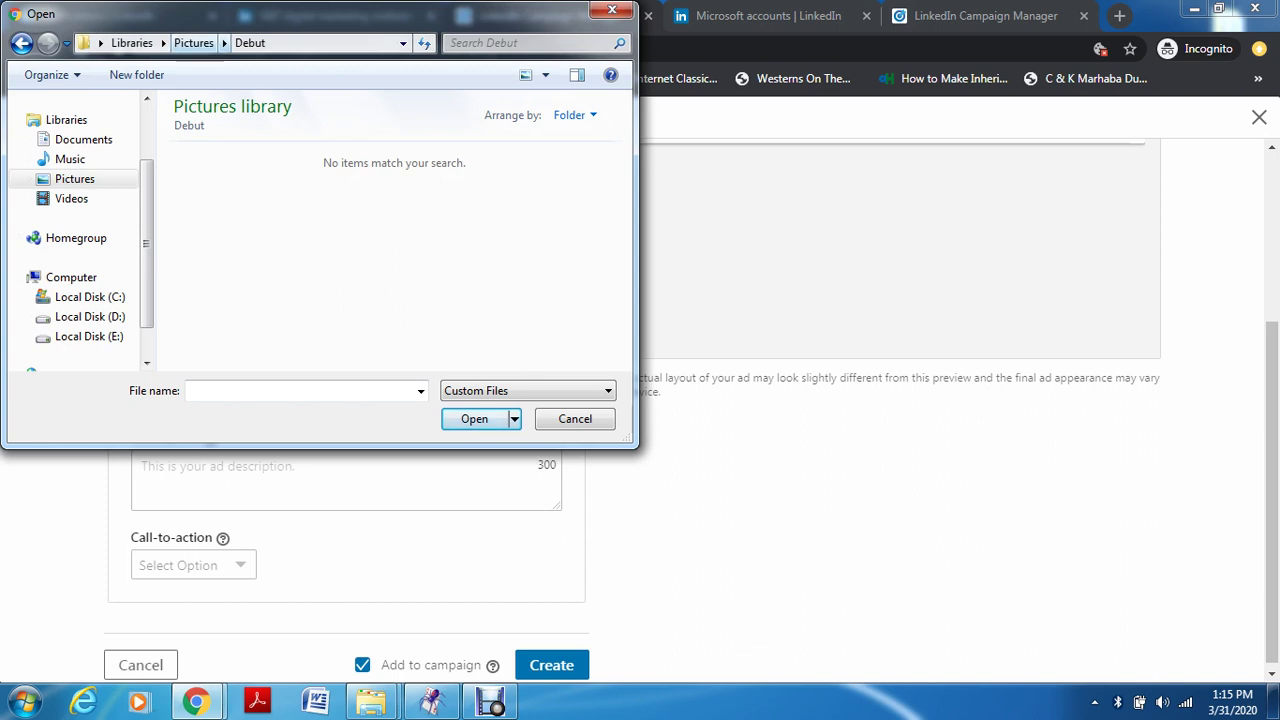
pyautogui.click(193, 42)
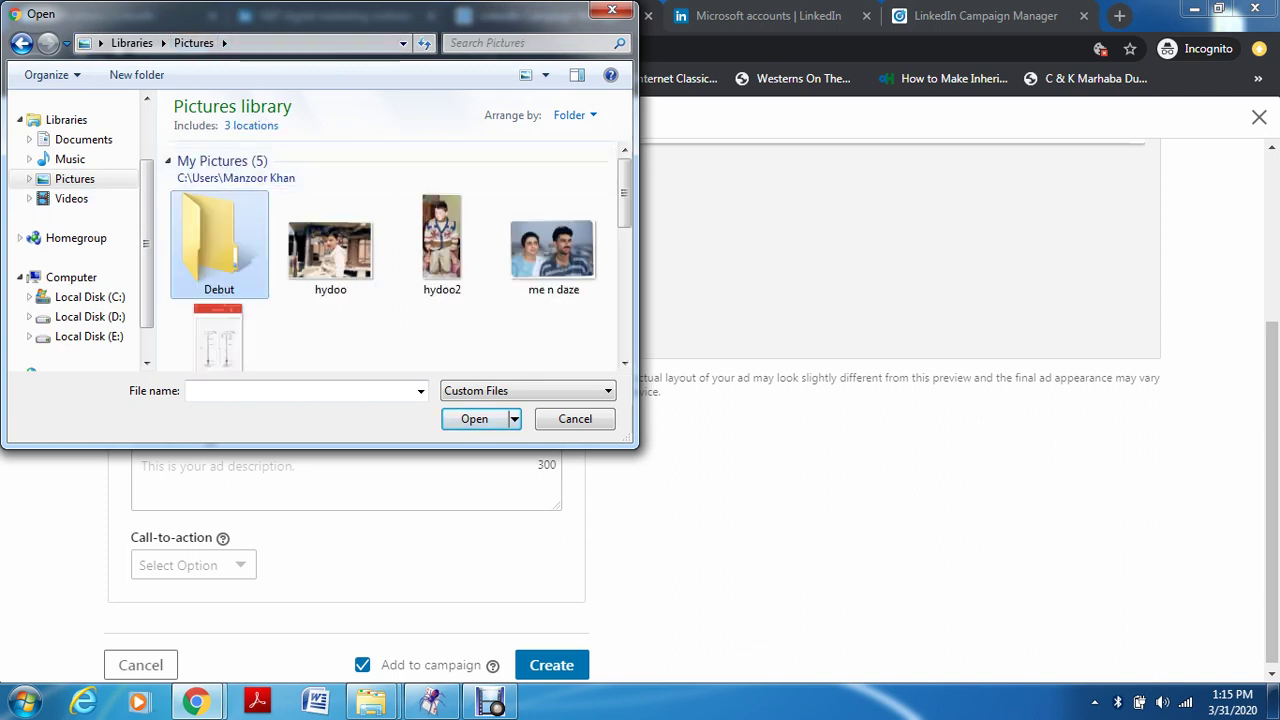
pyautogui.click(612, 9)
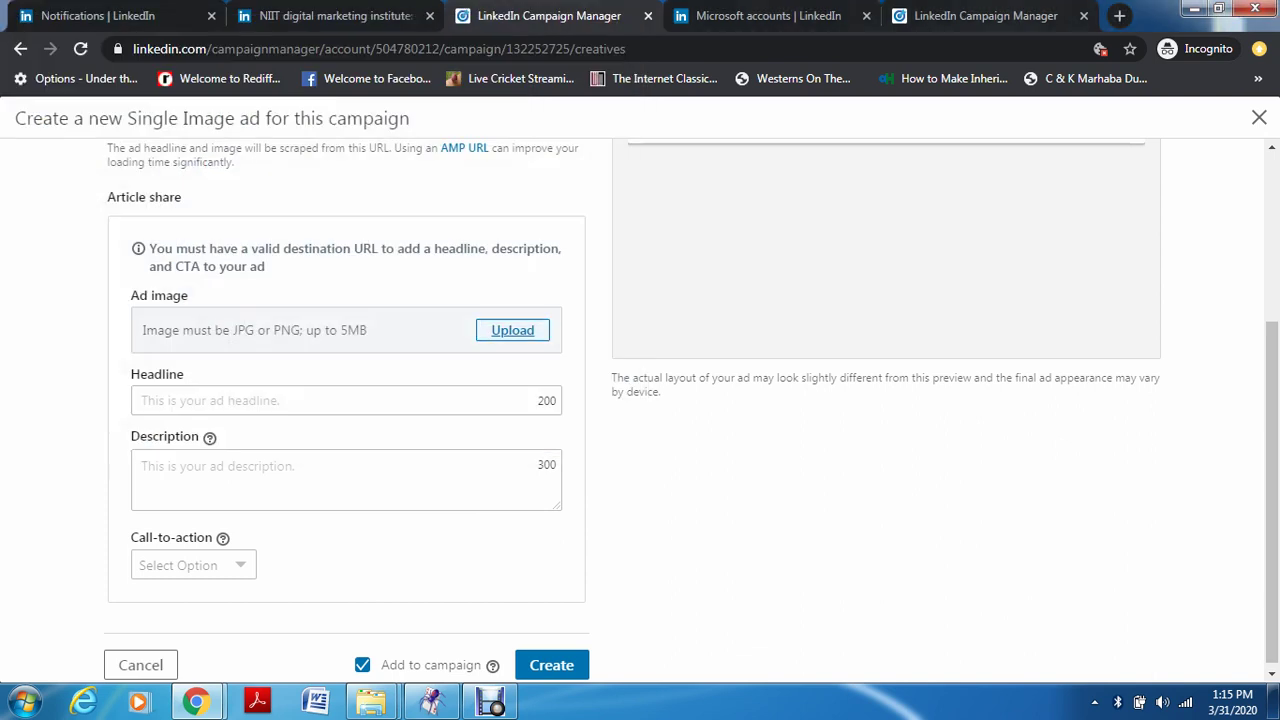
# - Search Google for "niit" in a new browser tab and show the image results
pyautogui.hotkey('ctrl', 't')
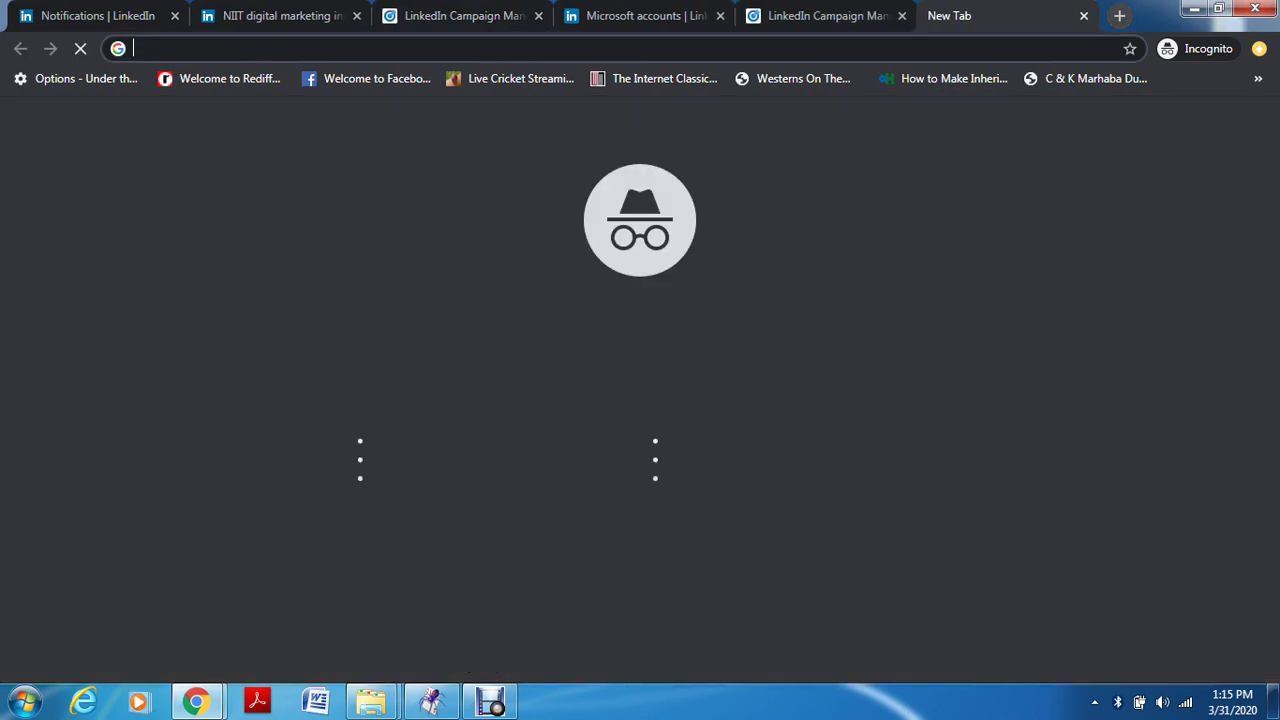
pyautogui.write('niit')
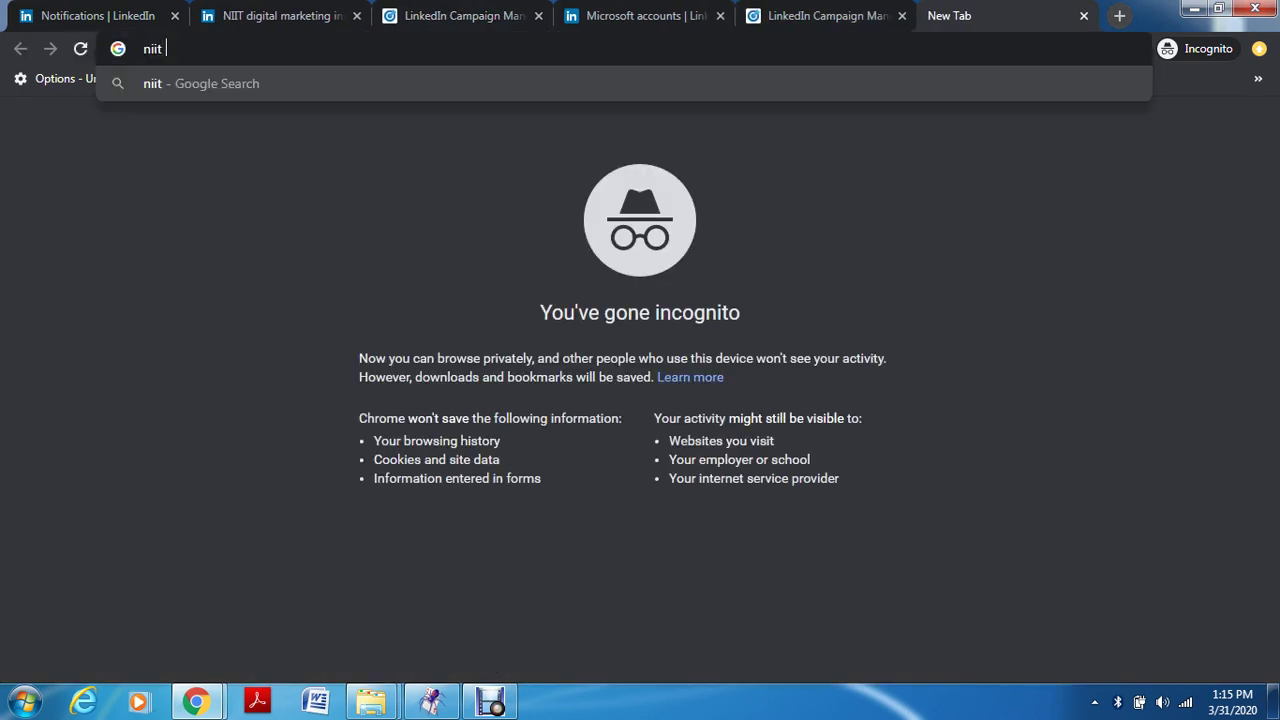
pyautogui.press('Return')
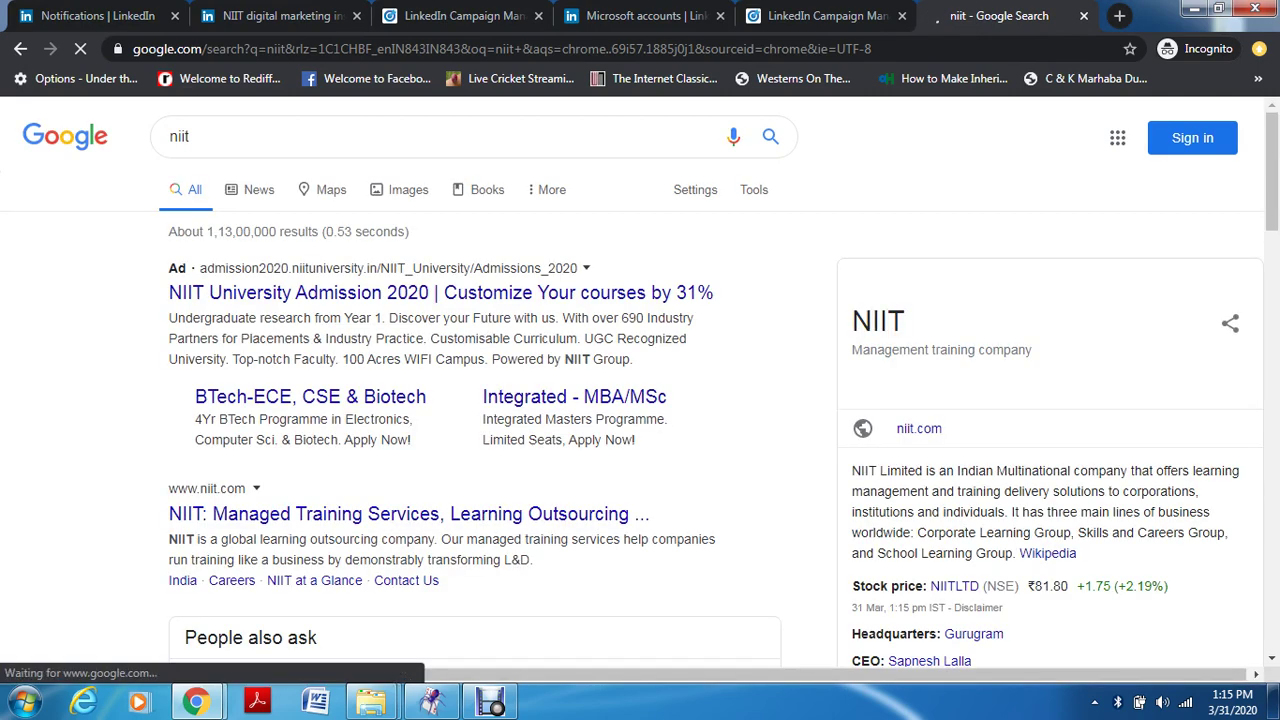
pyautogui.click(400, 189)
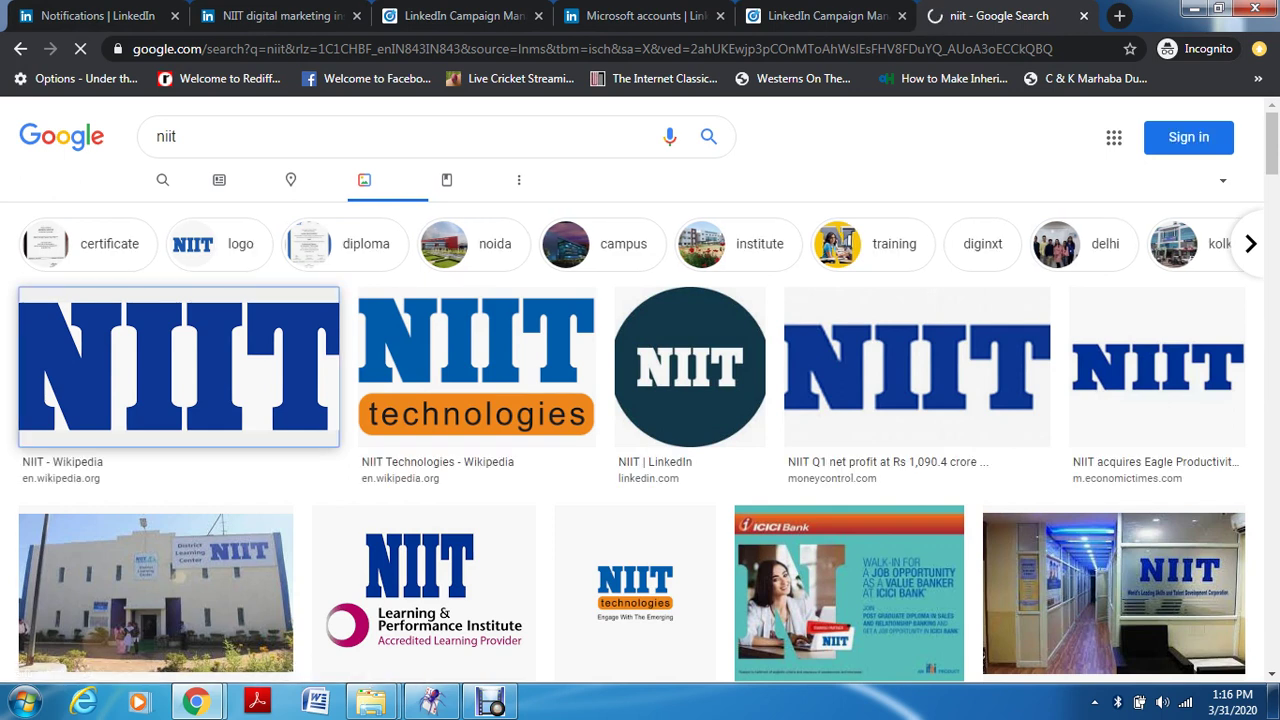
# - Save the NIIT logo image from the Wikipedia result to the Desktop as a PNG named "niit"
pyautogui.rightClick(250, 421)
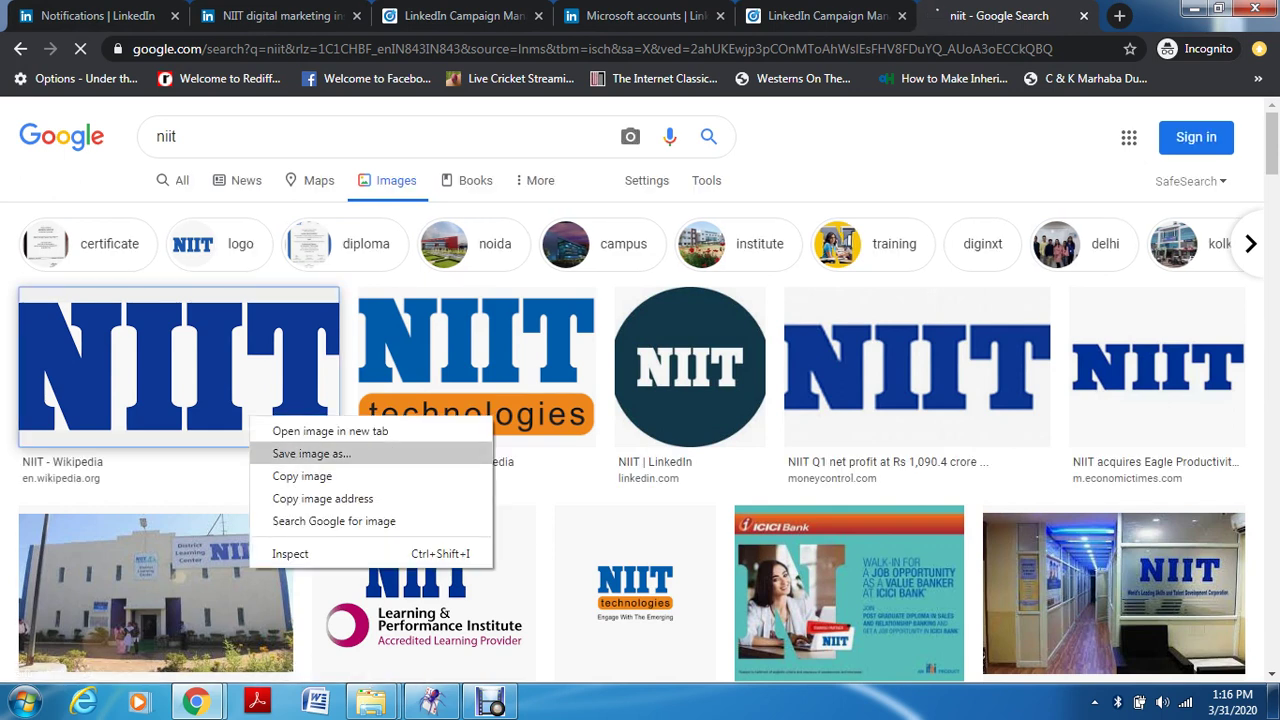
pyautogui.click(311, 453)
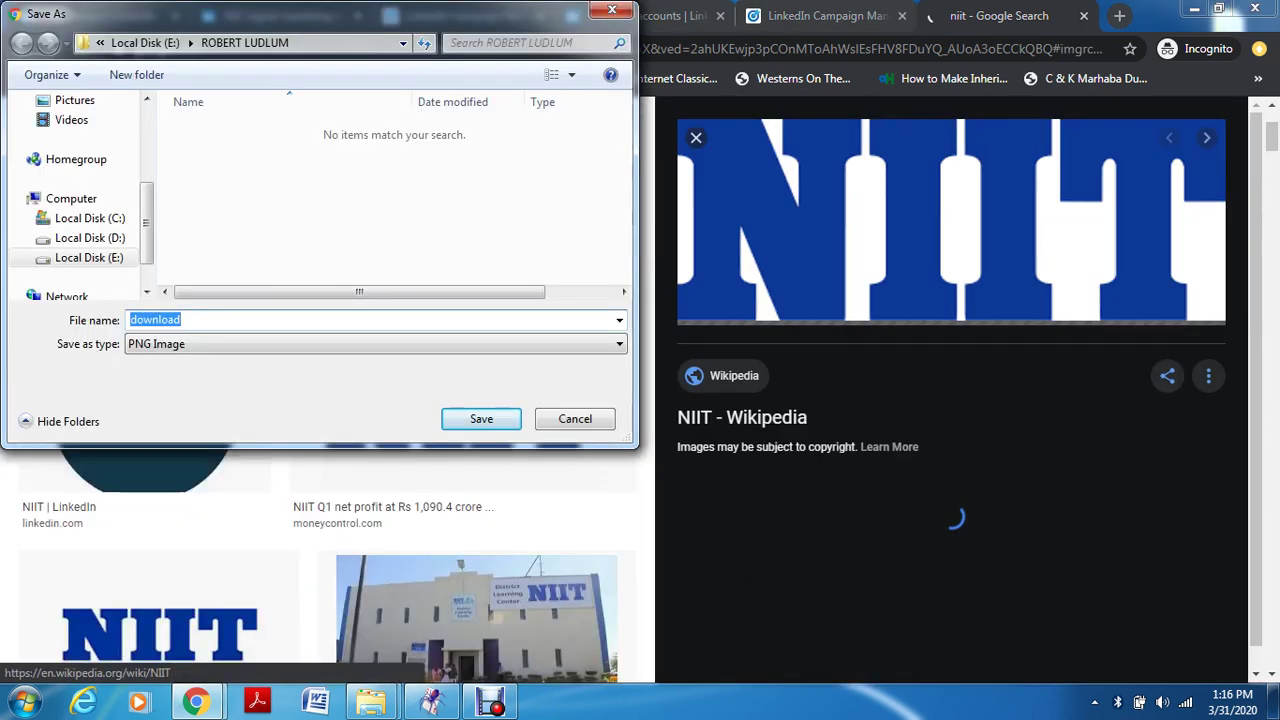
pyautogui.write('niit')
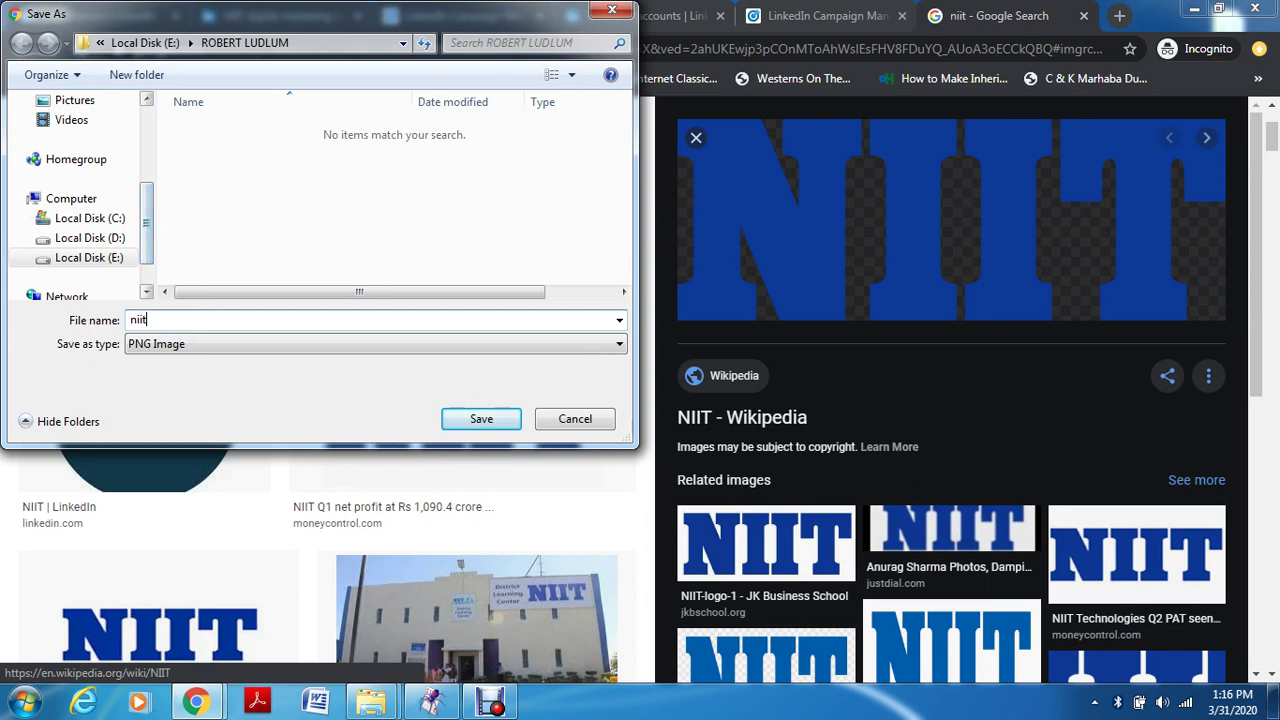
pyautogui.scroll(3, 80, 190)
pyautogui.click(75, 128)
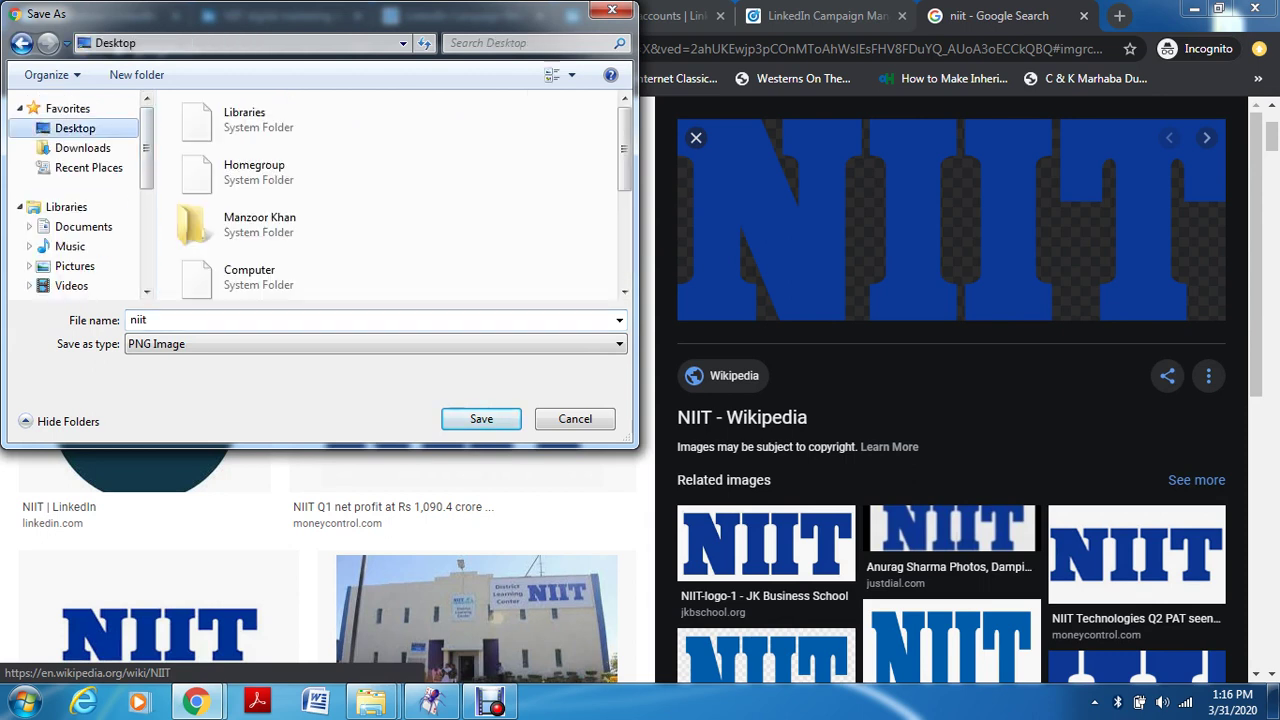
pyautogui.click(481, 418)
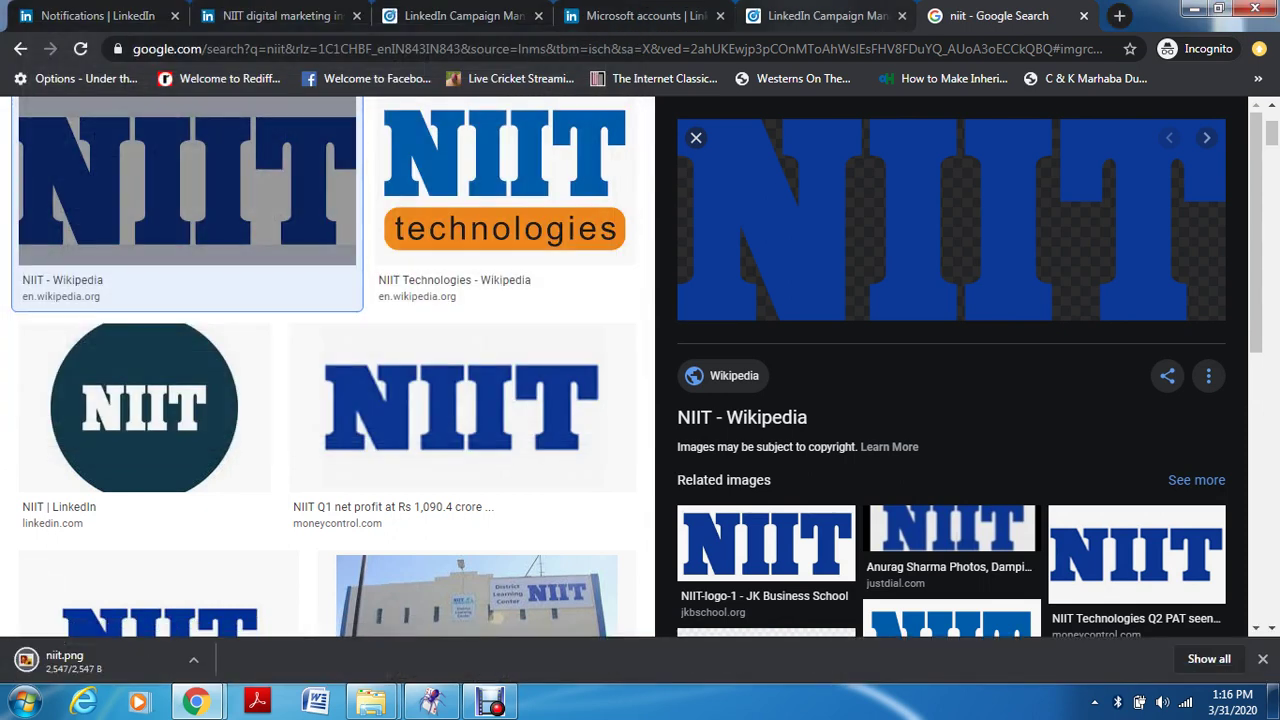
# - Return to the Single Image ad form and upload the "niit" image from the Desktop as the ad image
pyautogui.hotkey('ctrl', 'shift', 'Tab')
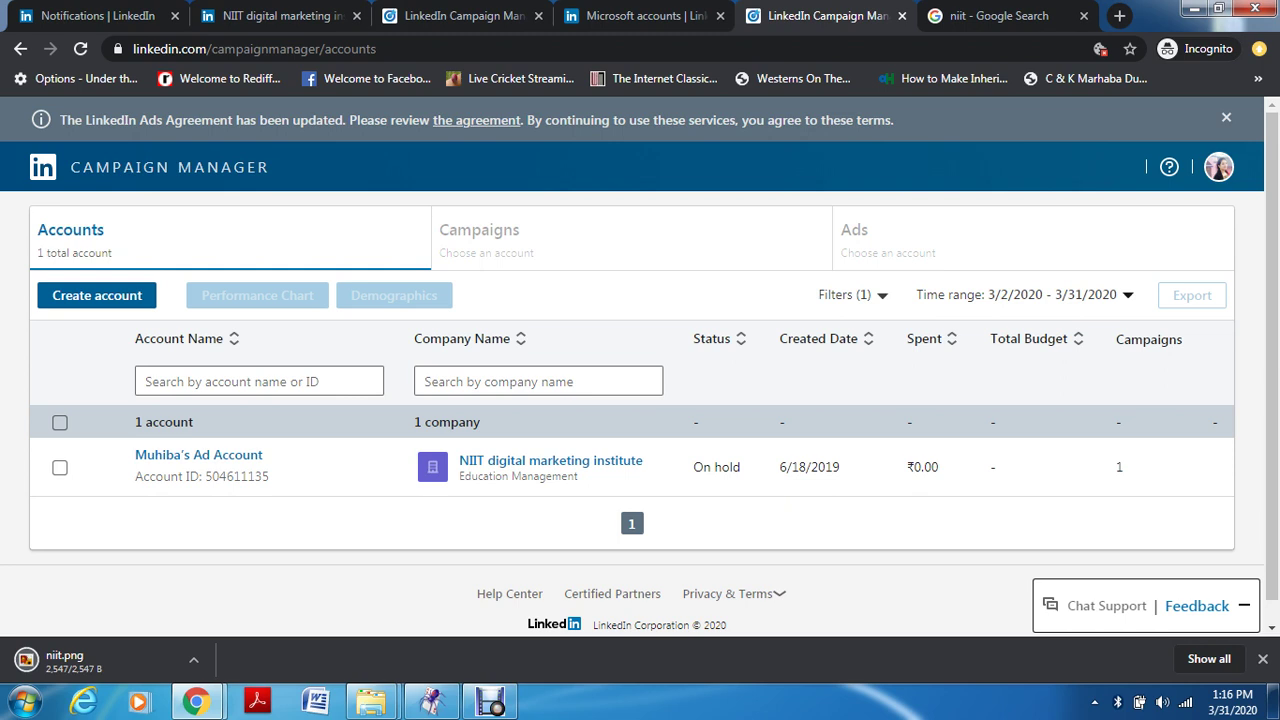
pyautogui.hotkey('ctrl', 'shift', 'Tab')
pyautogui.hotkey('ctrl', 'shift', 'Tab')
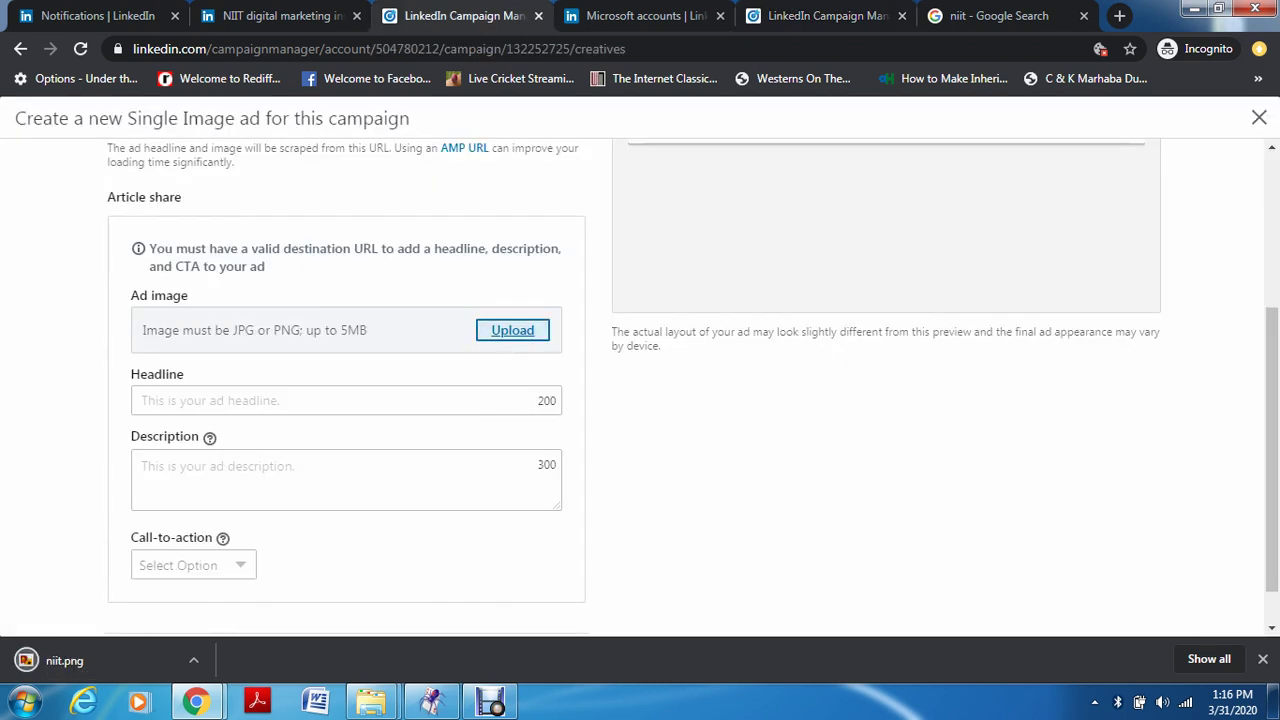
pyautogui.press('Return')
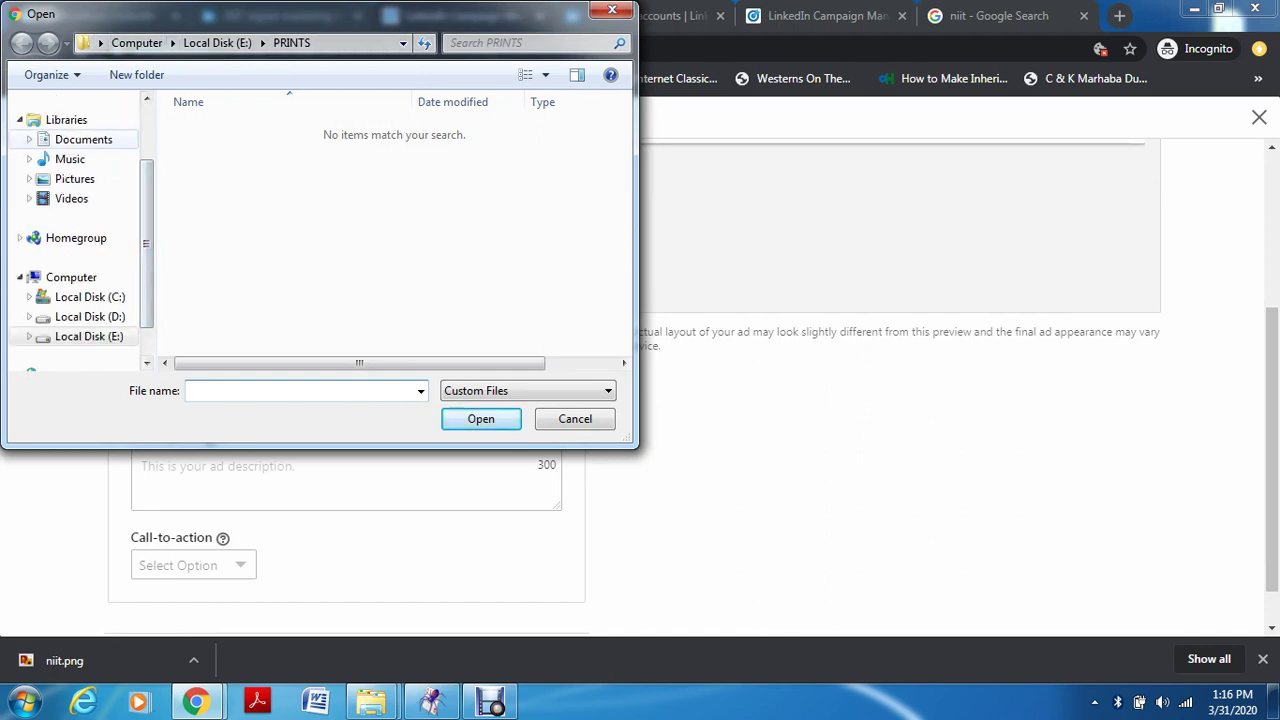
pyautogui.scroll(3, 75, 230)
pyautogui.click(75, 128)
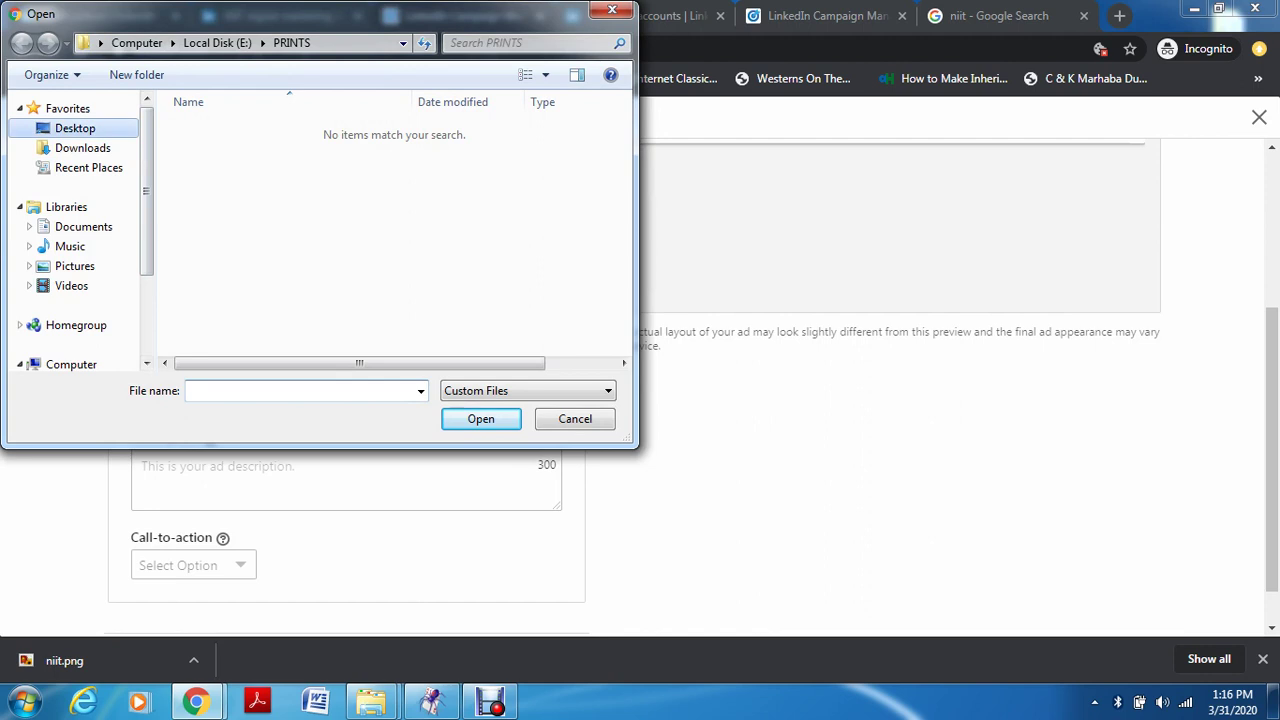
pyautogui.click(530, 43)
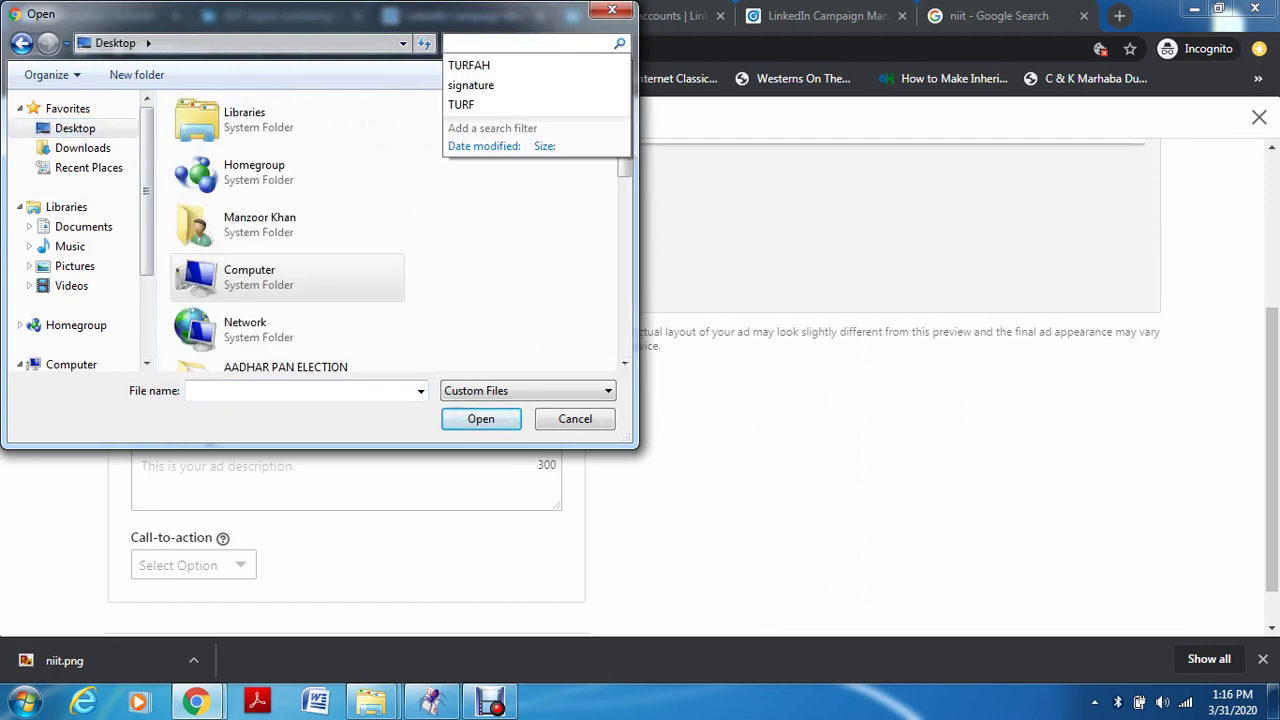
pyautogui.write('niit')
pyautogui.press('Return')
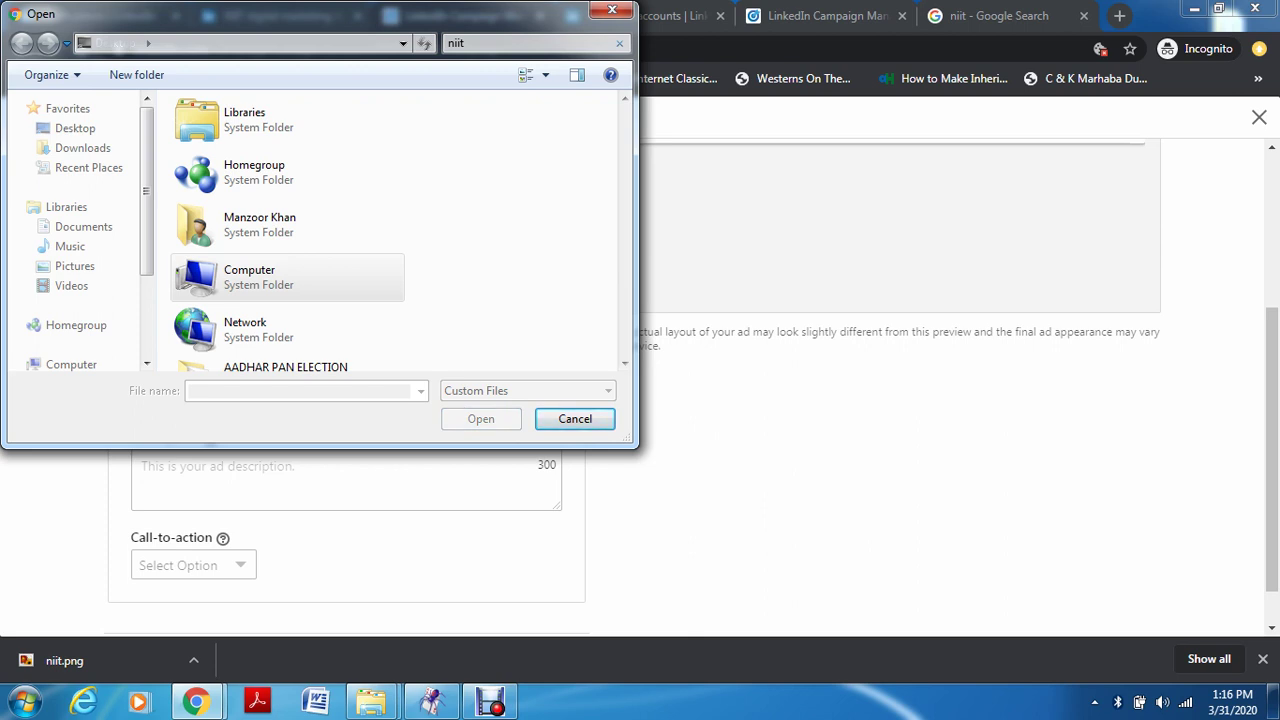
pyautogui.click(300, 118)
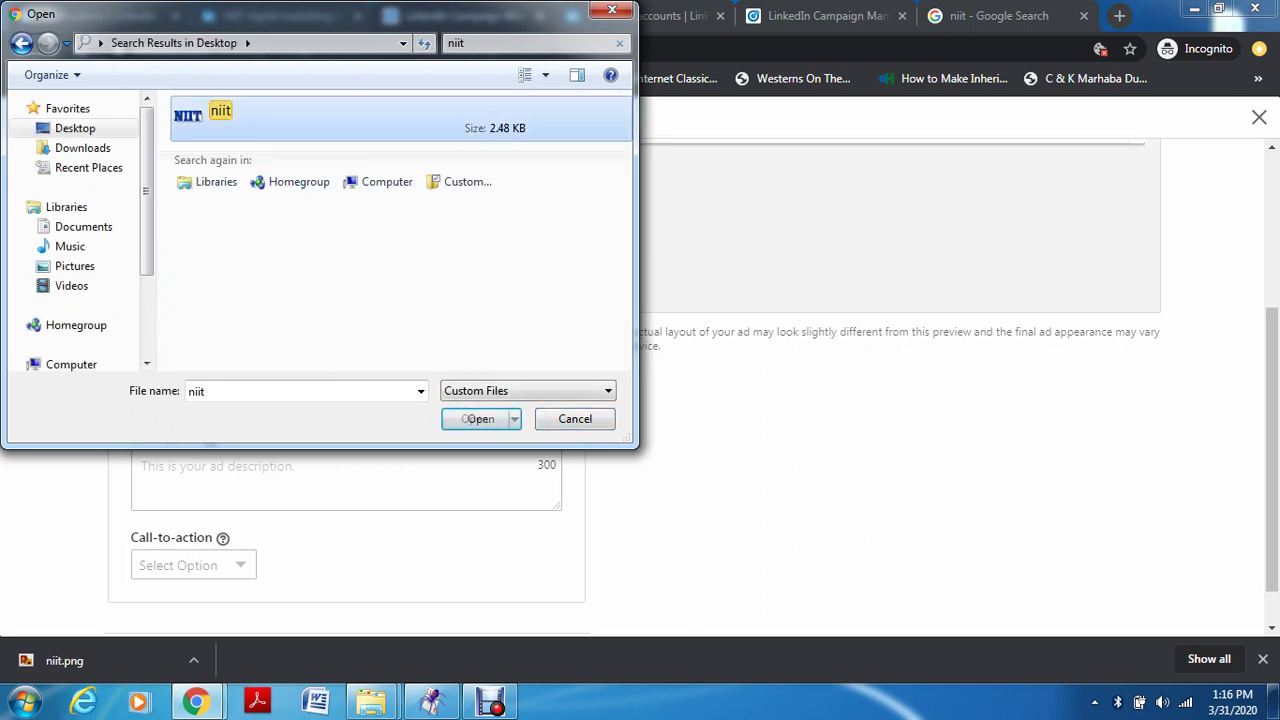
pyautogui.press('Return')
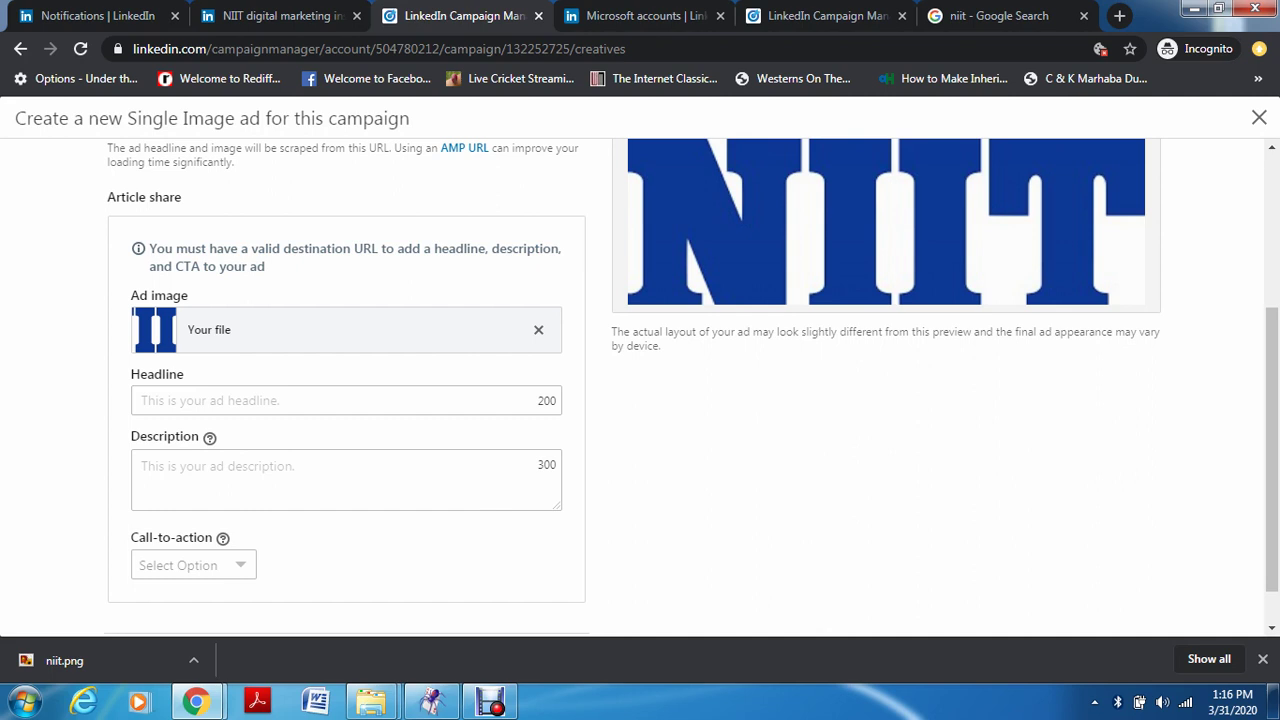
pyautogui.scroll(3, 640, 400)
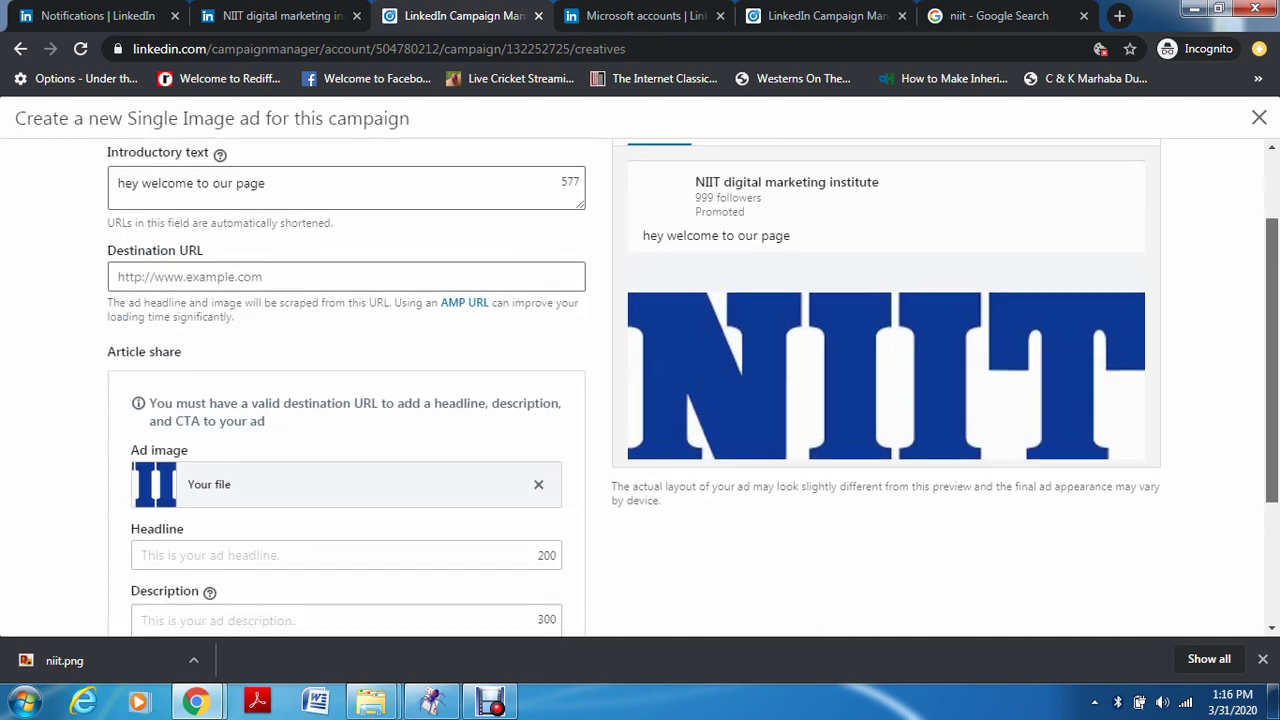
pyautogui.scroll(-1, 640, 400)
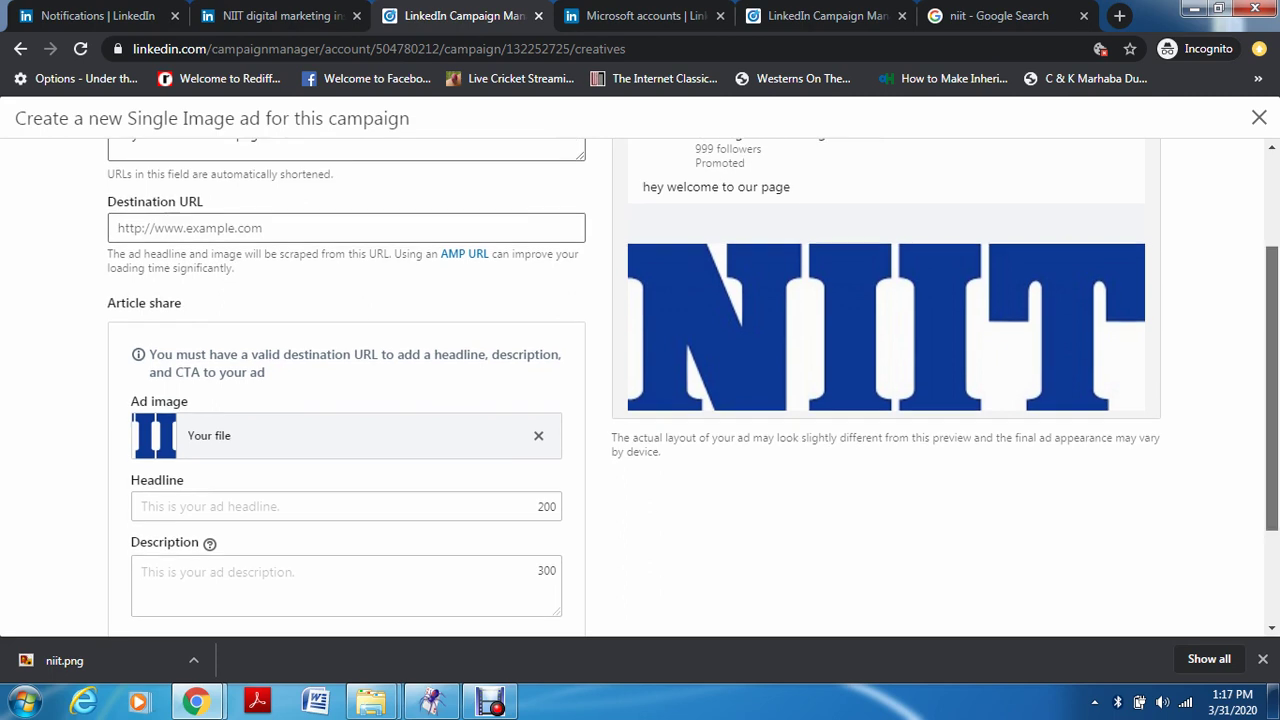
pyautogui.scroll(-1, 640, 387)
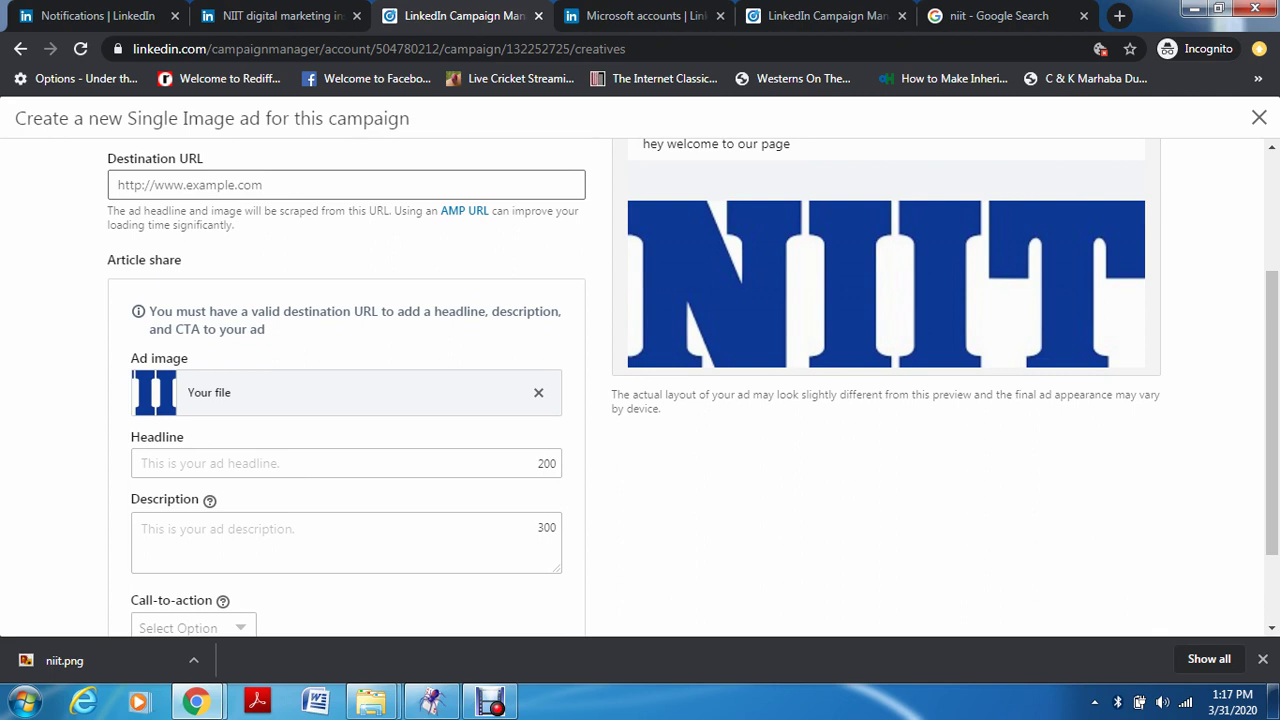
pyautogui.click(346, 184)
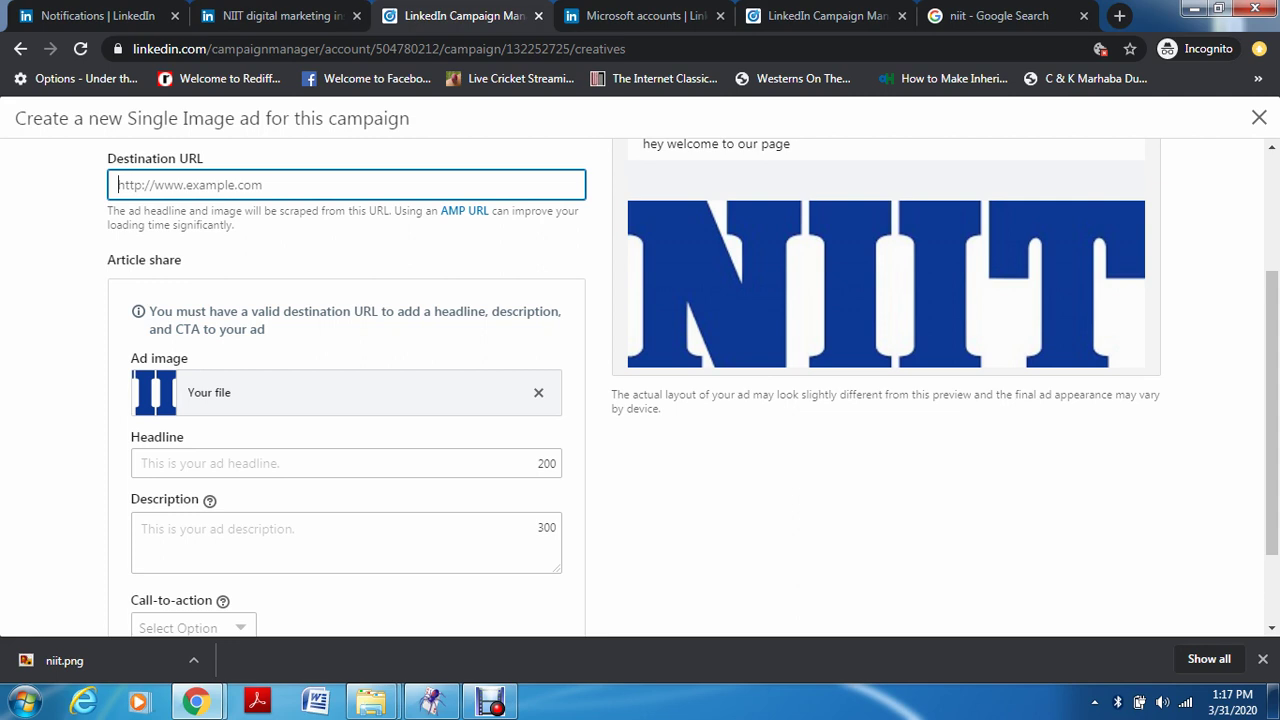
pyautogui.write('www.niit')
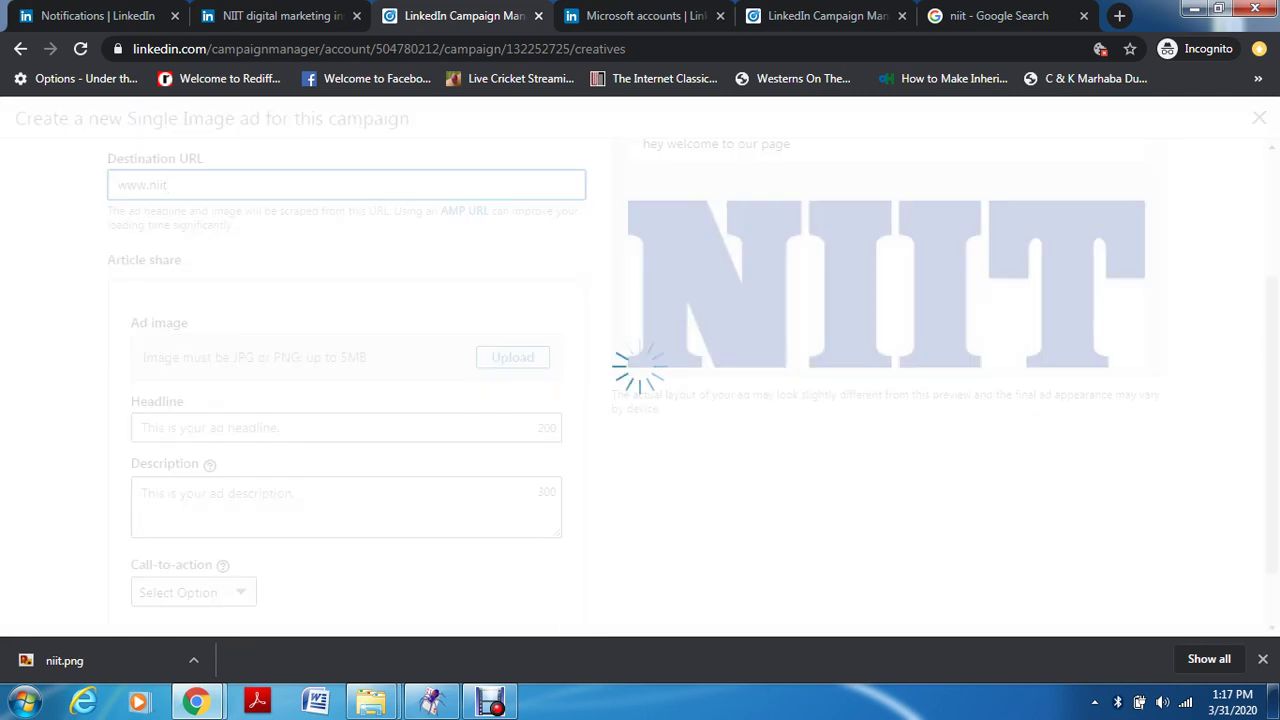
pyautogui.write('sri')
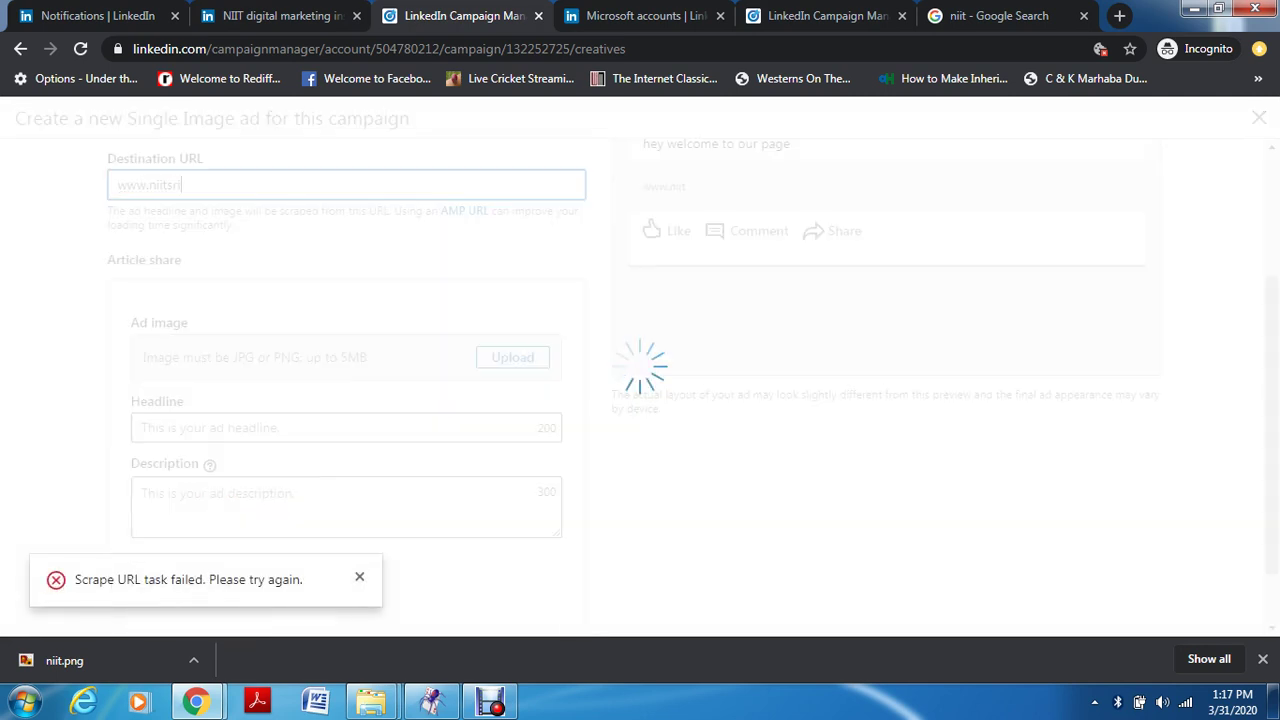
pyautogui.write('nagar.v')
pyautogui.press('BackSpace')
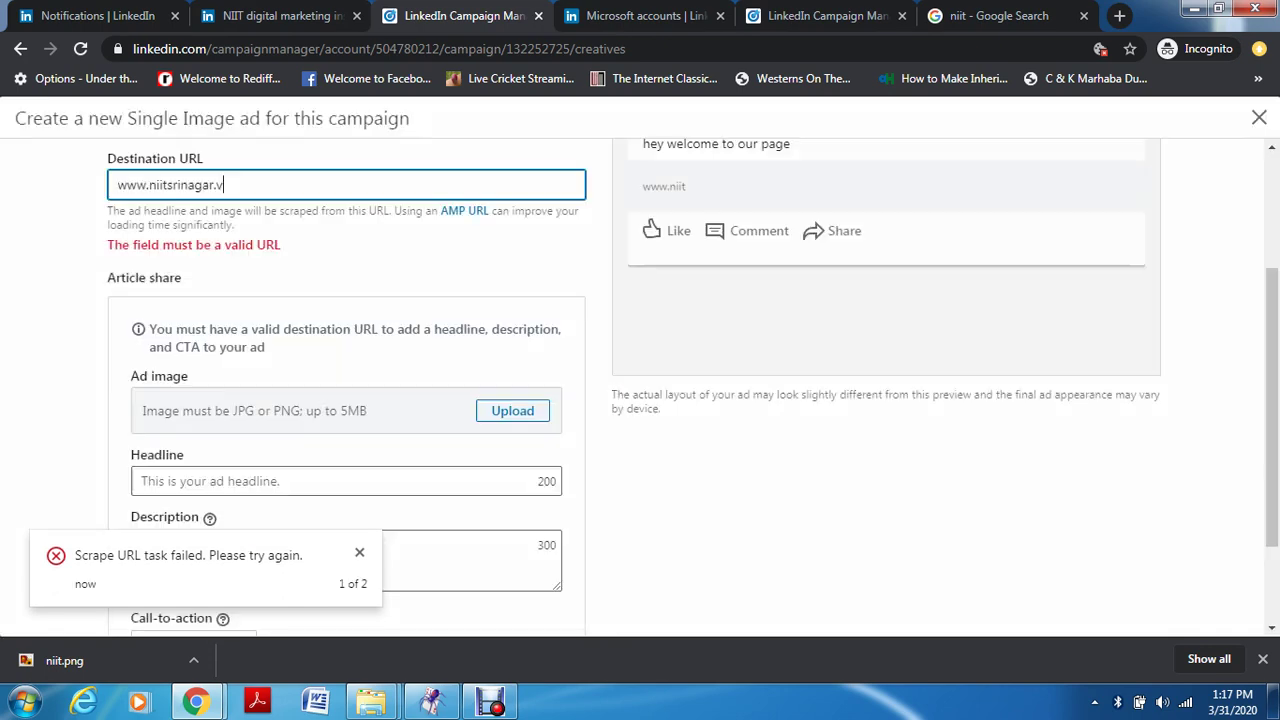
pyautogui.write('com')
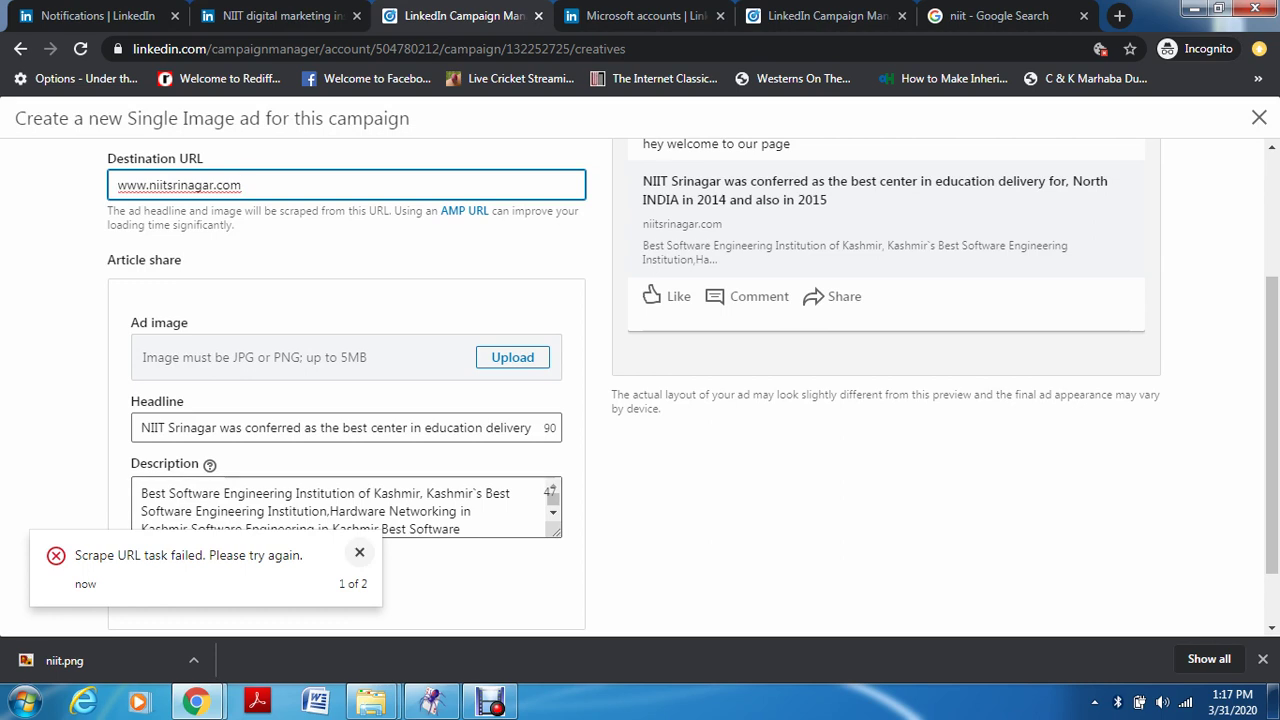
pyautogui.click(359, 552)
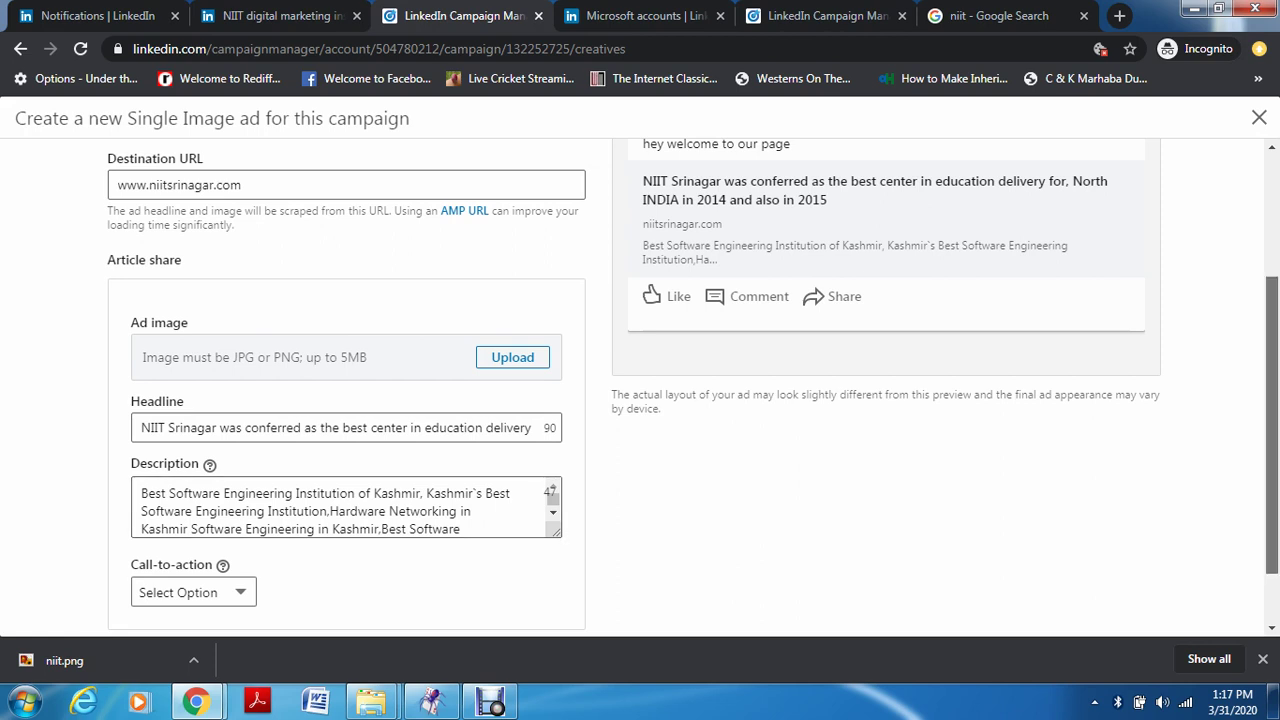
# - Set the ad's call-to-action to Learn More
pyautogui.scroll(-1, 640, 400)
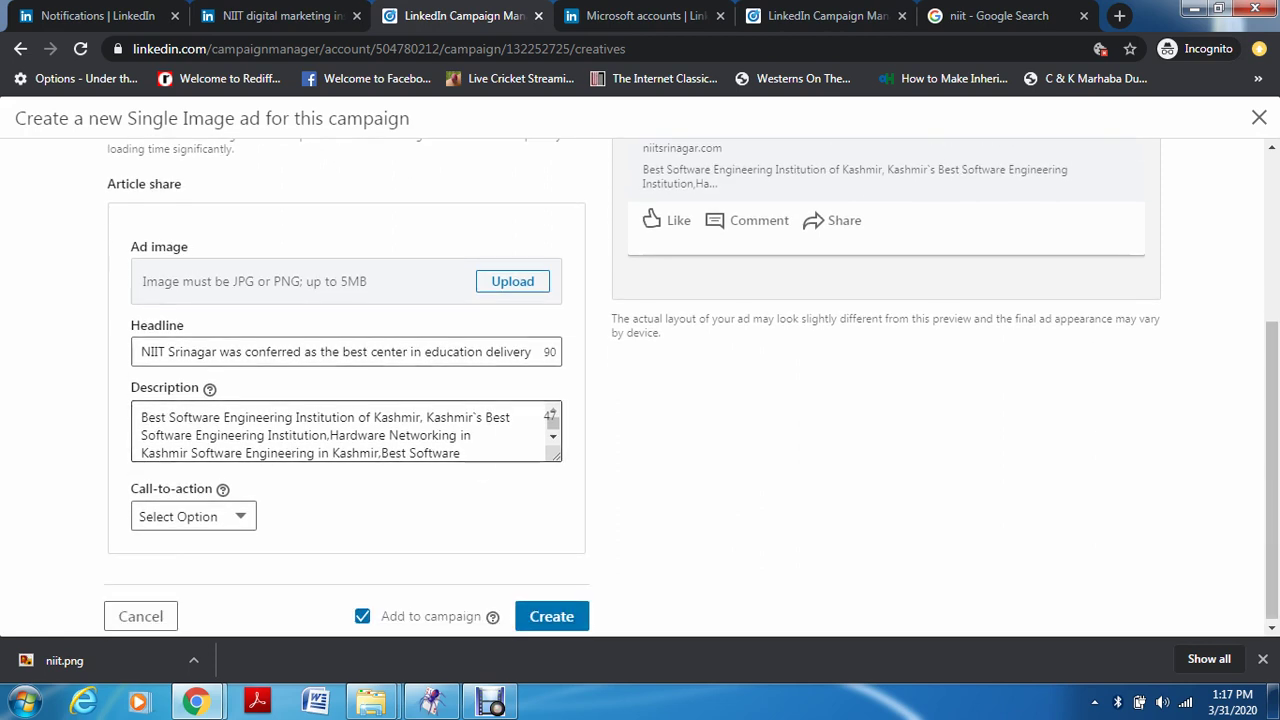
pyautogui.click(193, 516)
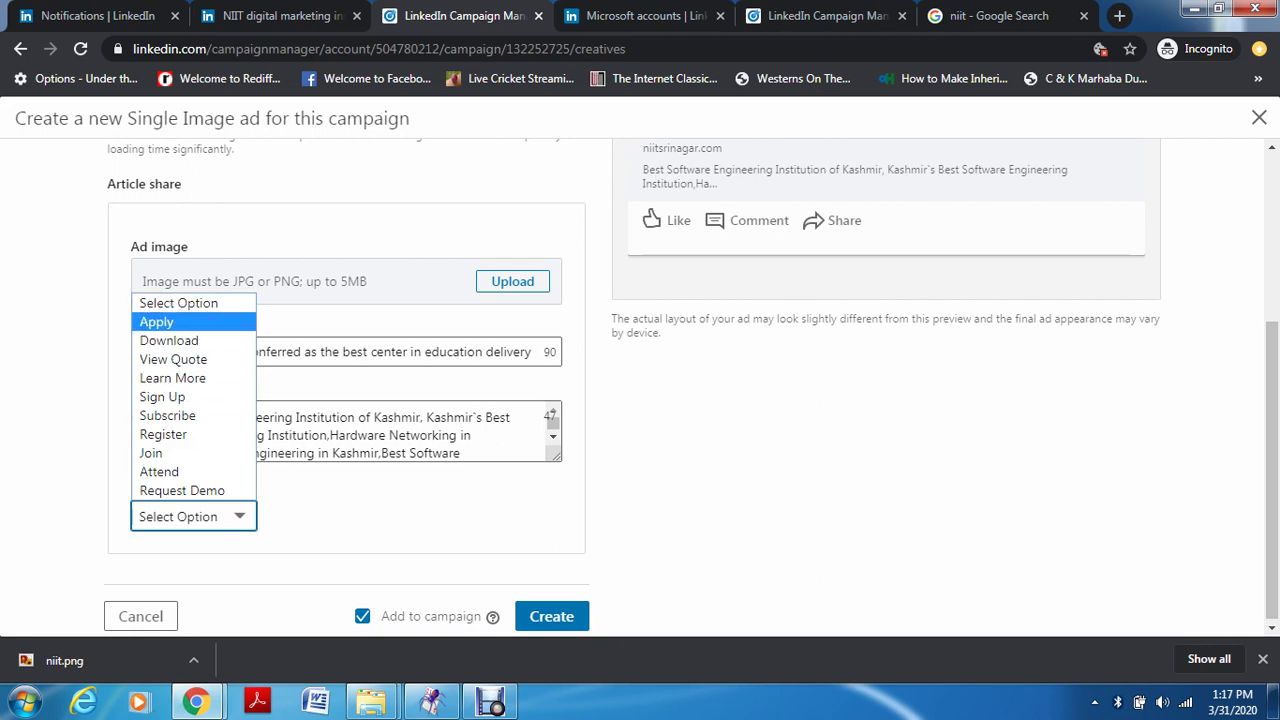
pyautogui.press('Down')
pyautogui.press('Down')
pyautogui.press('Down')
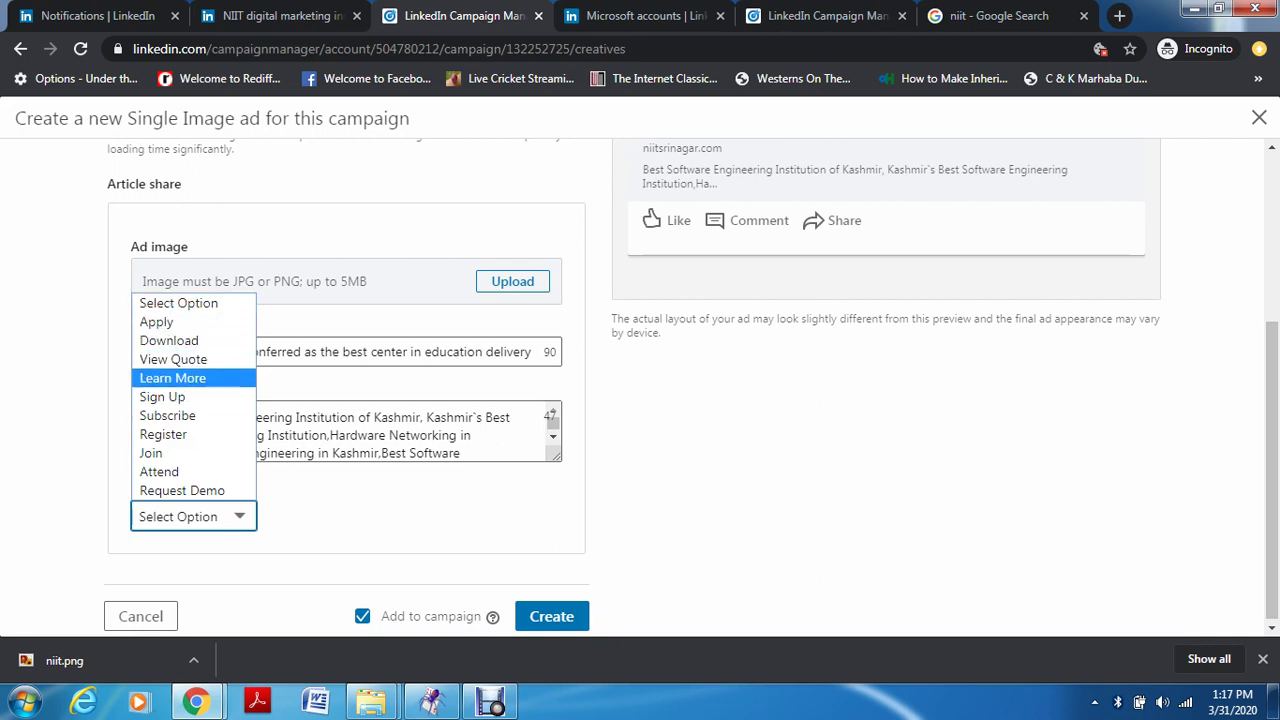
pyautogui.press('Return')
pyautogui.moveTo(209, 388)
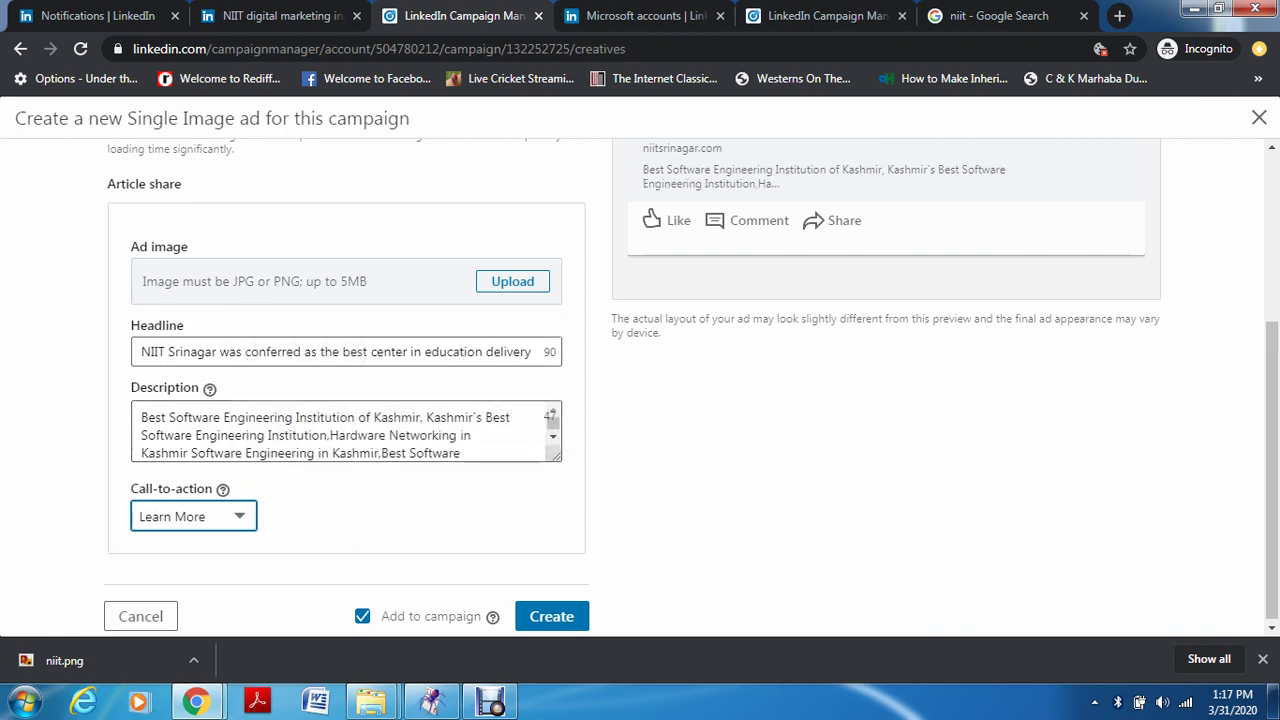
# - Create the Single Image ad with Add to campaign enabled, checking its fields and desktop preview
pyautogui.press('Return')
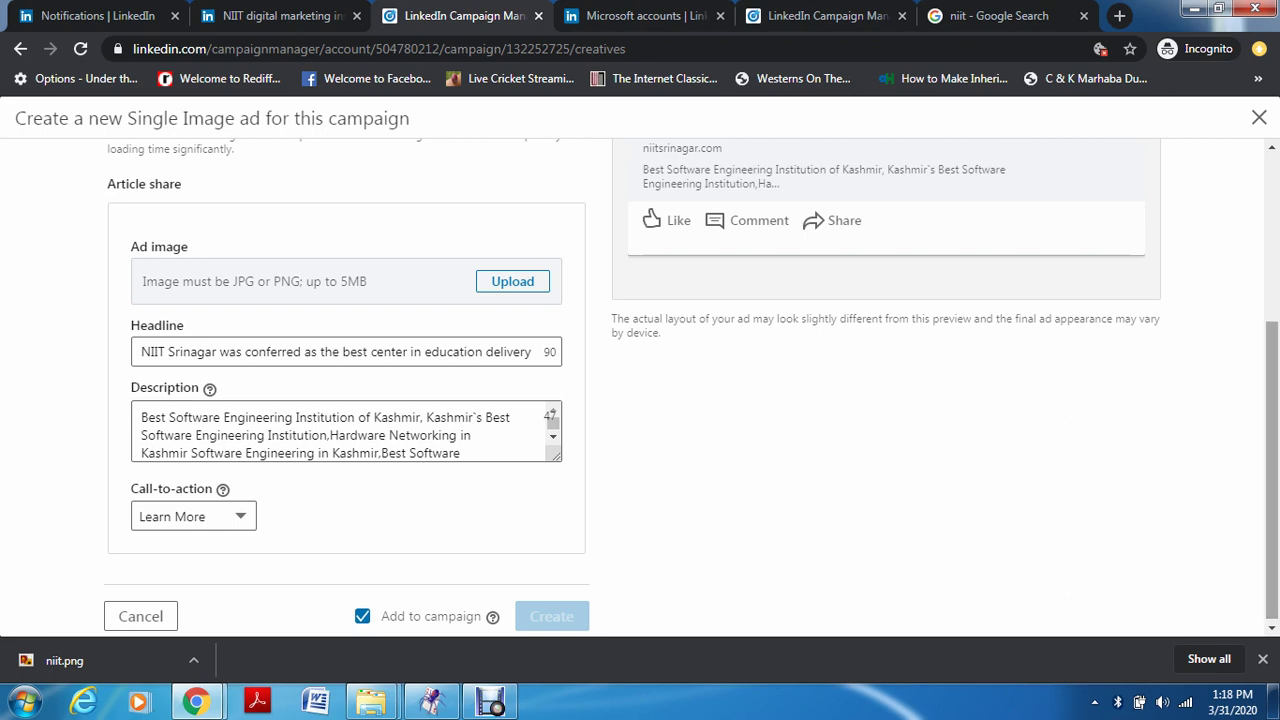
pyautogui.scroll(3, 640, 380)
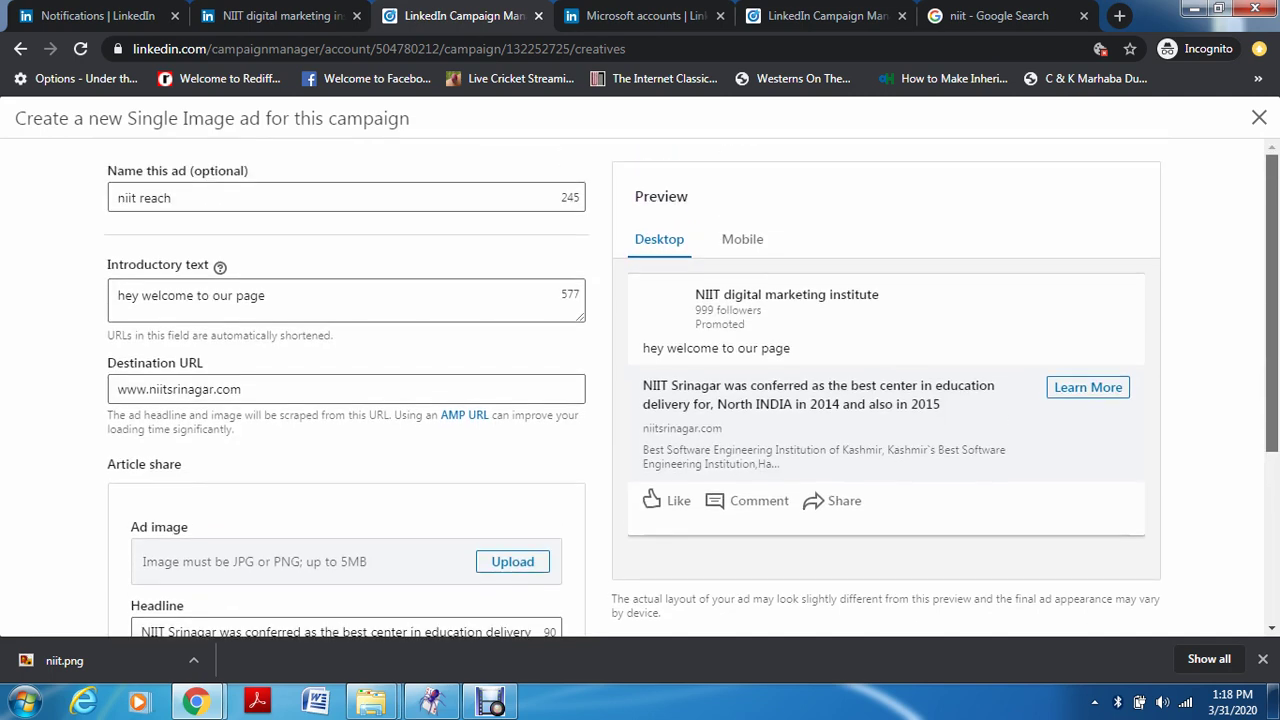
pyautogui.scroll(-3, 640, 380)
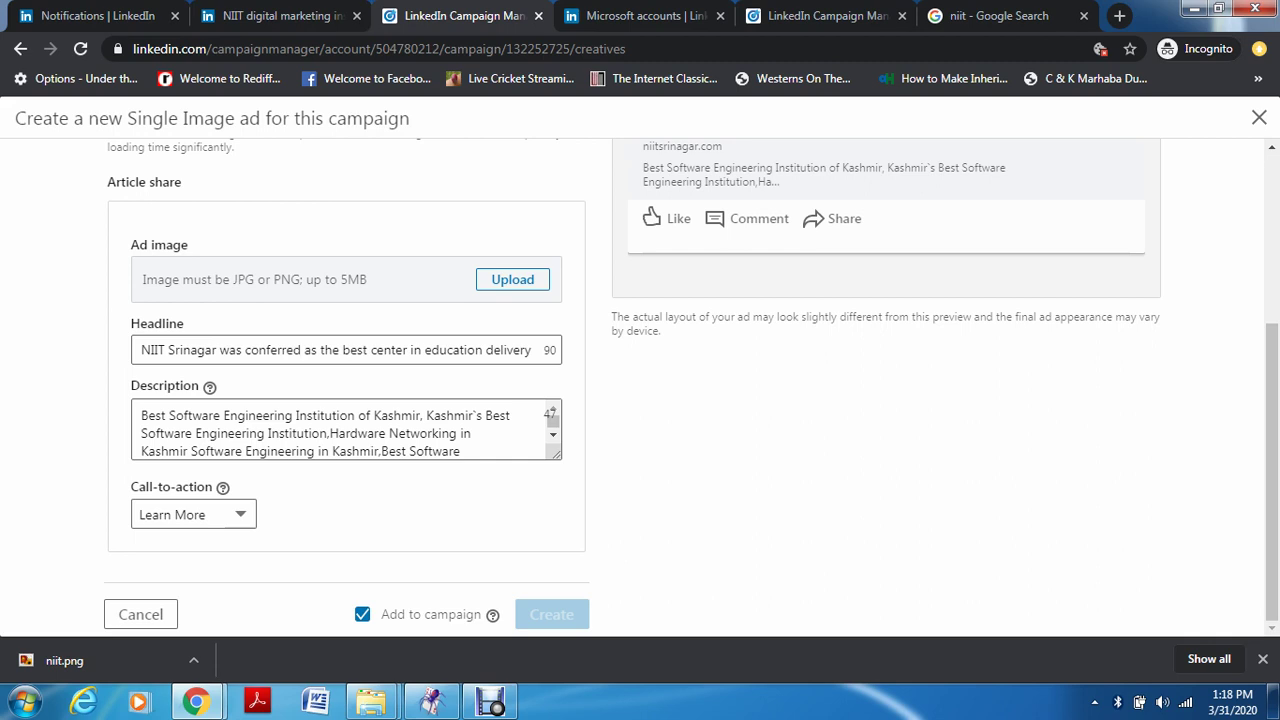
pyautogui.click(490, 701)
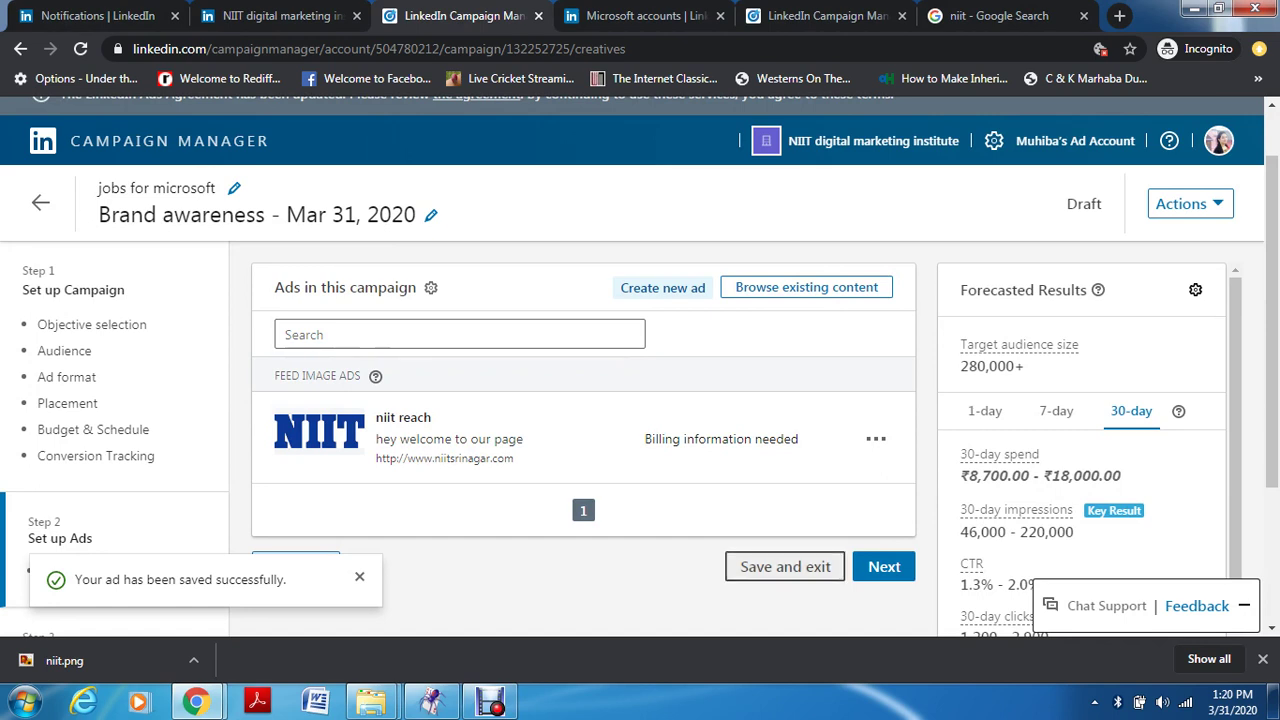
# - Continue to the campaign's Review & Launch stage and look through its settings, bid and included ad
pyautogui.moveTo(1016, 510)
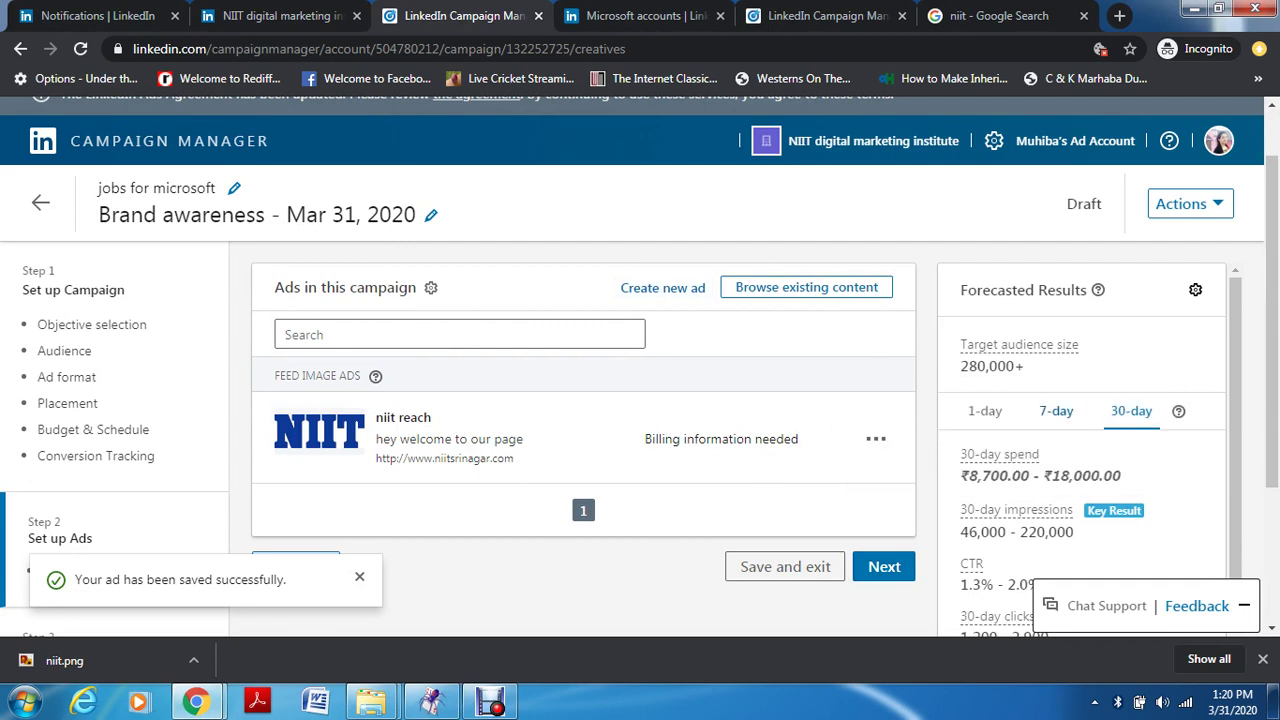
pyautogui.click(1056, 411)
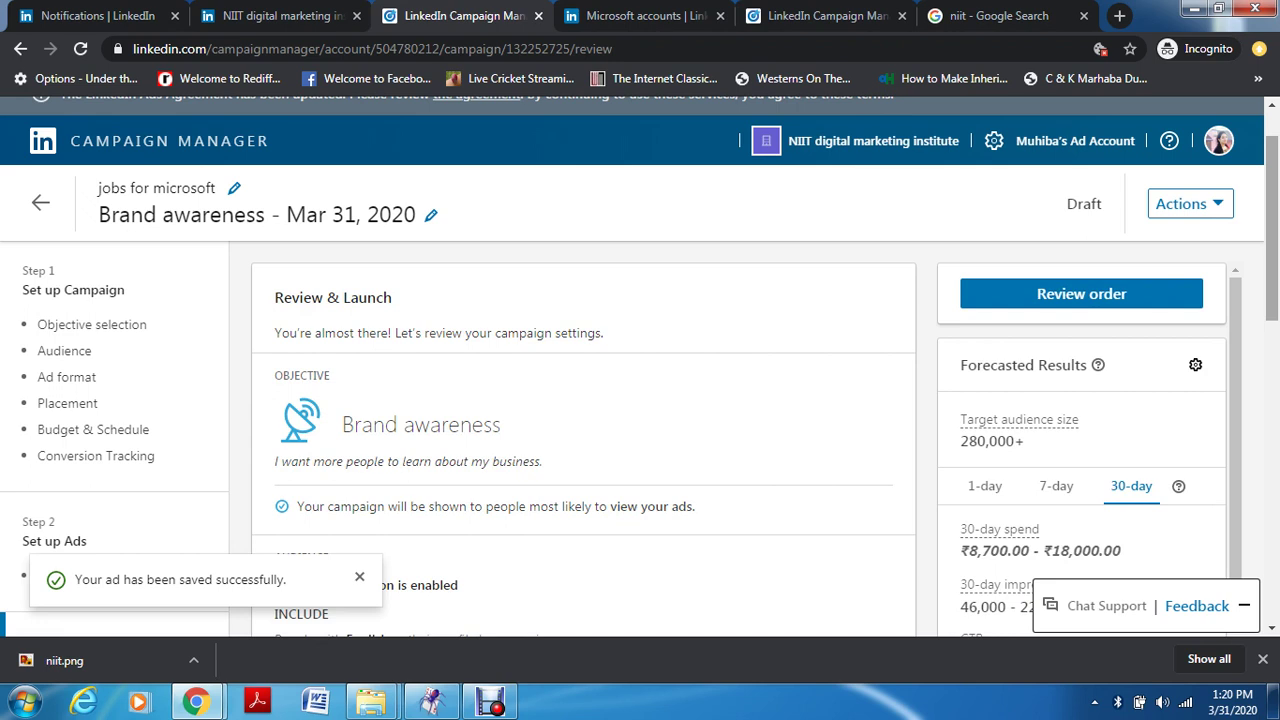
pyautogui.scroll(-15, 583, 420)
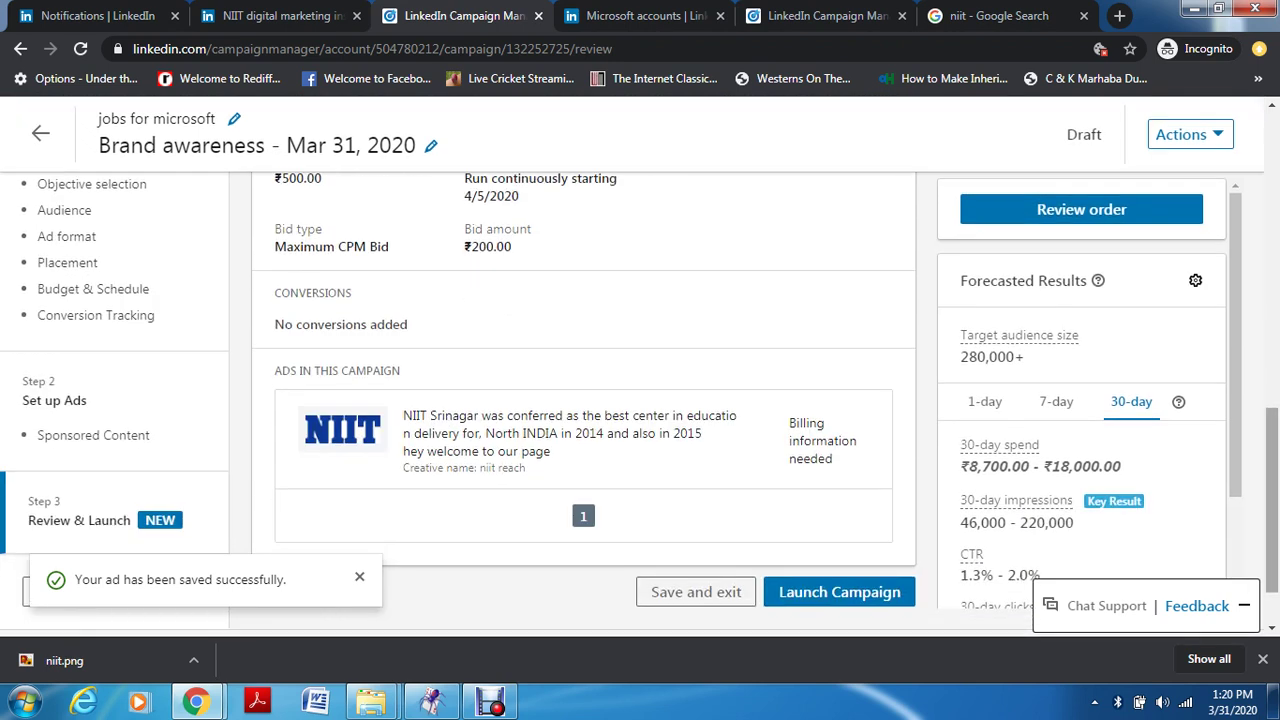
pyautogui.scroll(15, 583, 420)
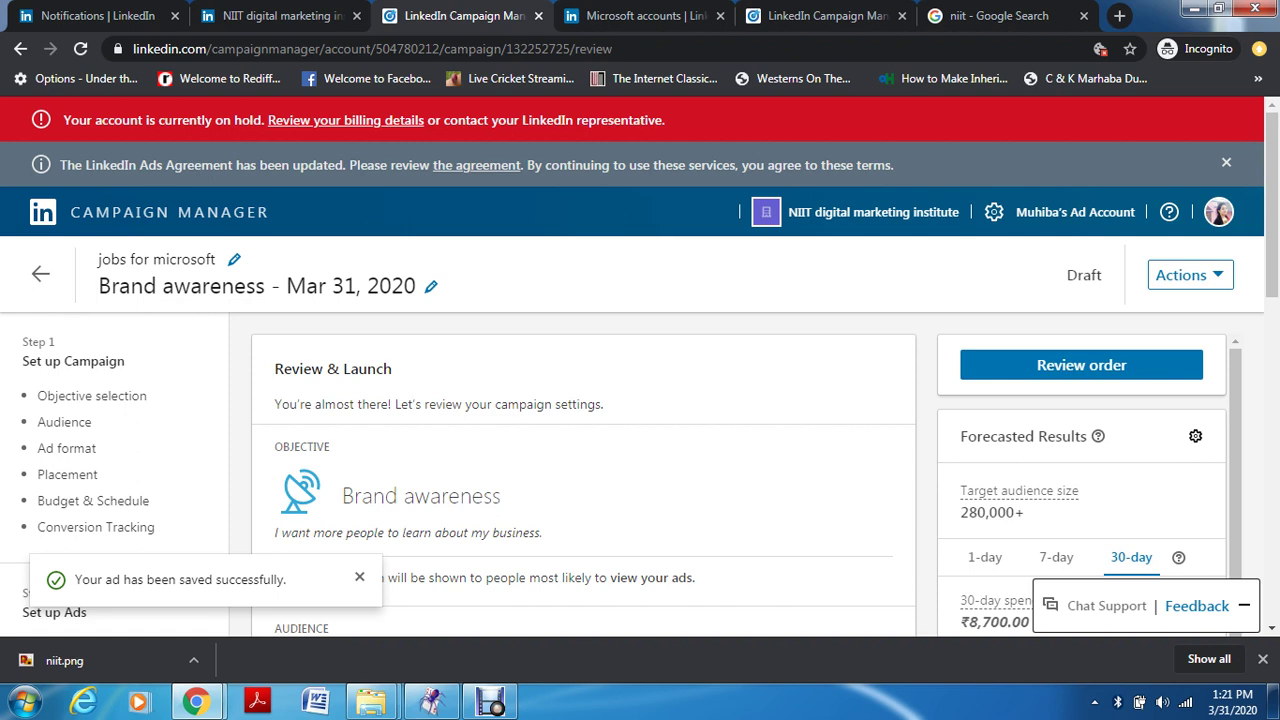
pyautogui.click(490, 702)
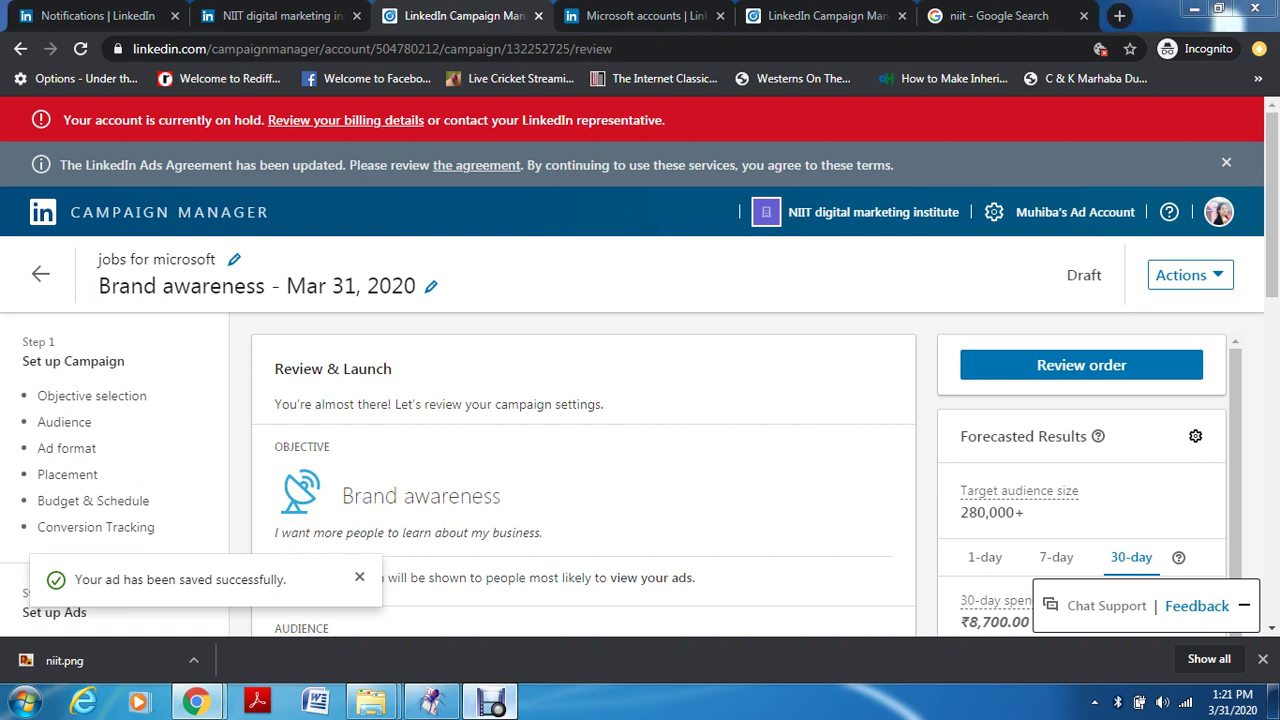